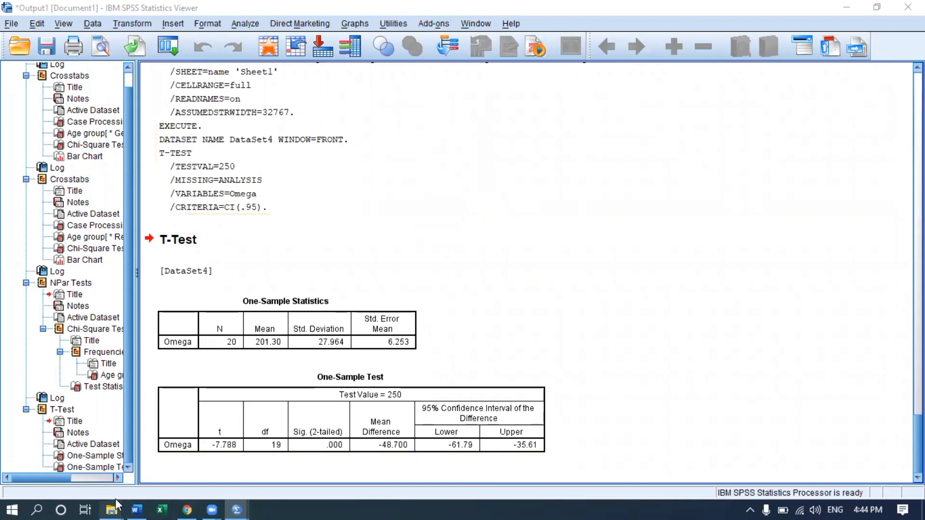
Step: Switch to the result grading dataset and examine its Student_Scores and Chemistry columns
mouse_move(114, 497)
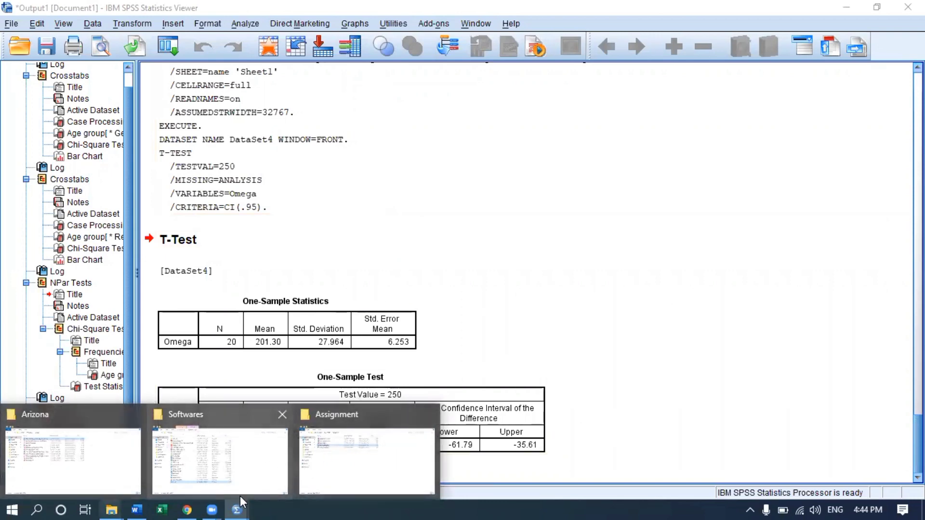
mouse_move(236, 499)
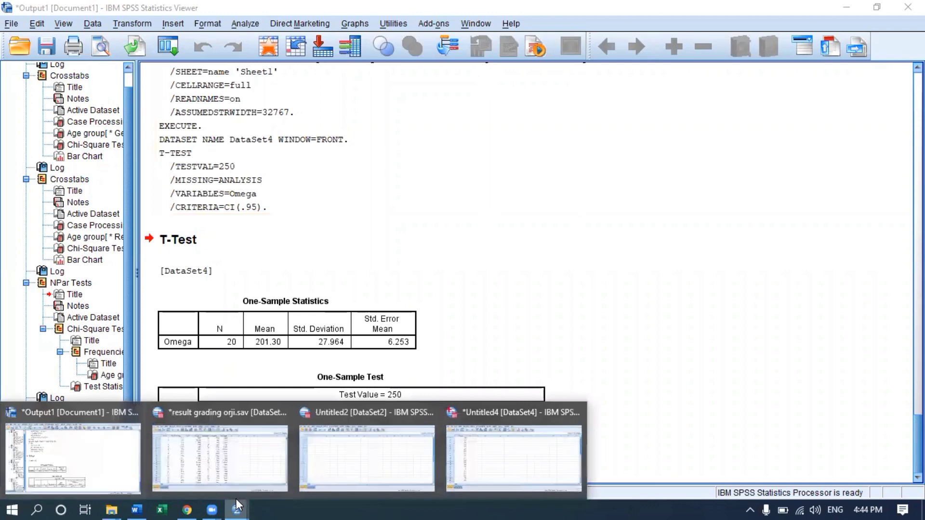
click(204, 460)
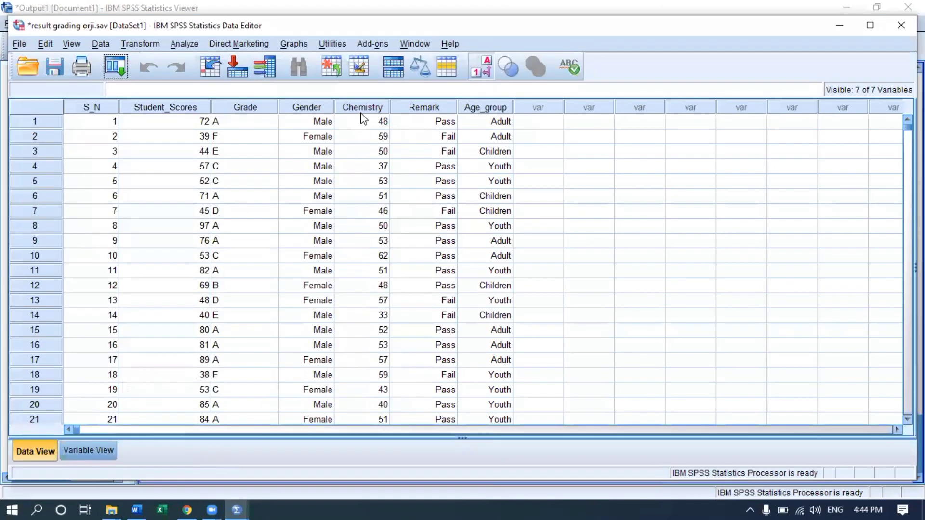
click(175, 108)
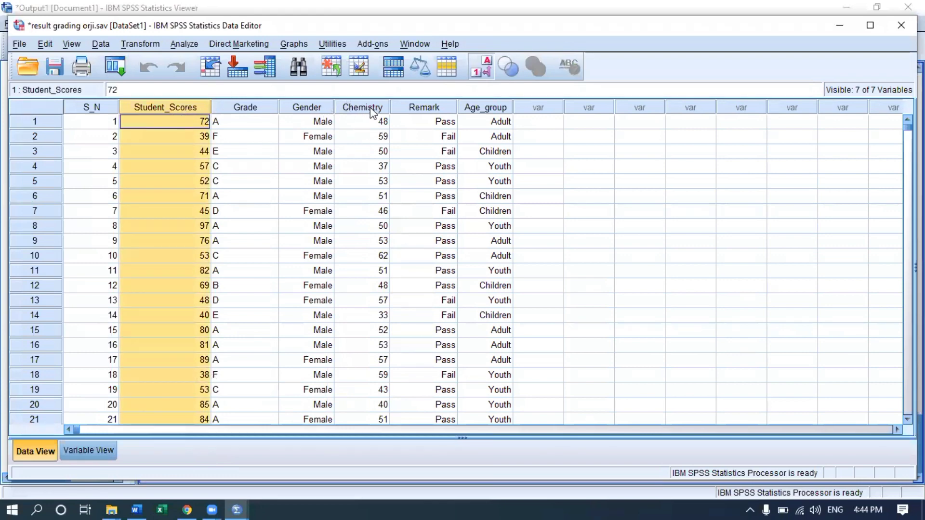
click(369, 108)
click(188, 109)
Step: Create a new dataset and enter 8, 9, 6, 4, 7, 8 and 2 down the first column
key(ctrl+n)
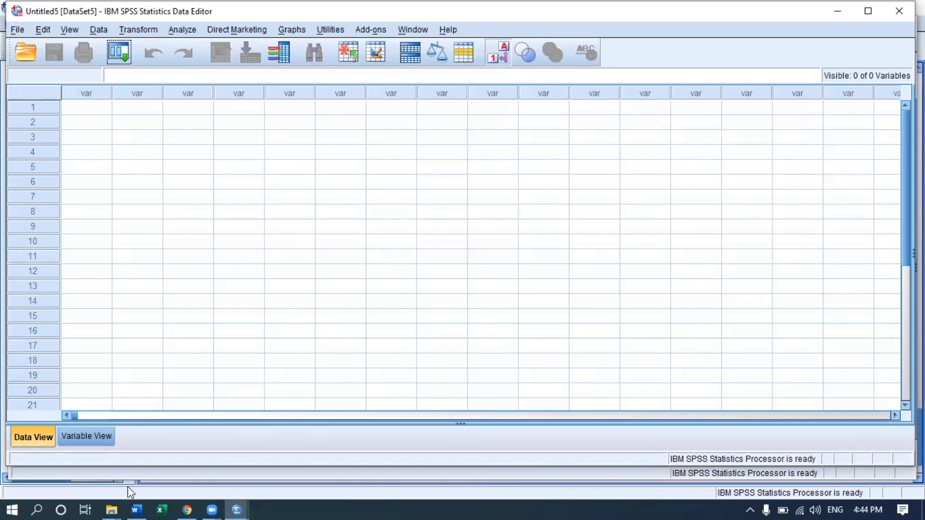
click(101, 115)
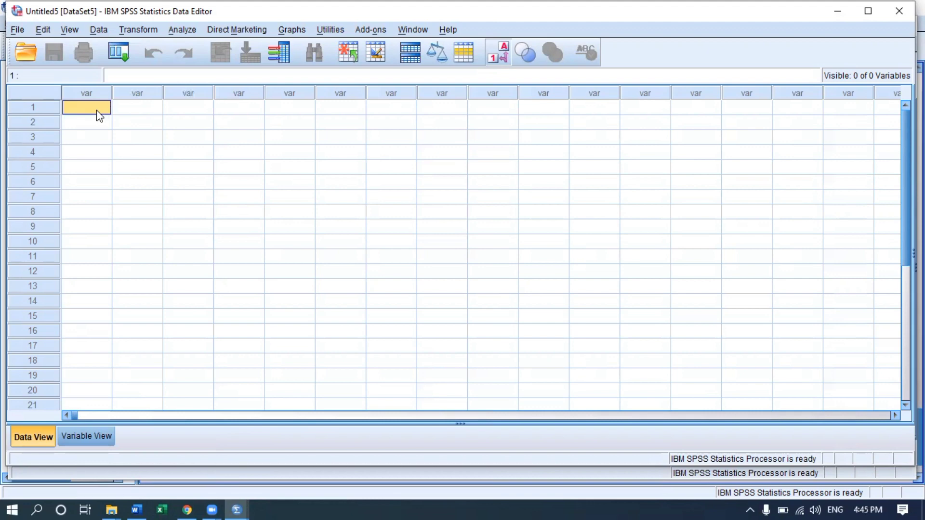
text(8)
key(Return)
text(9)
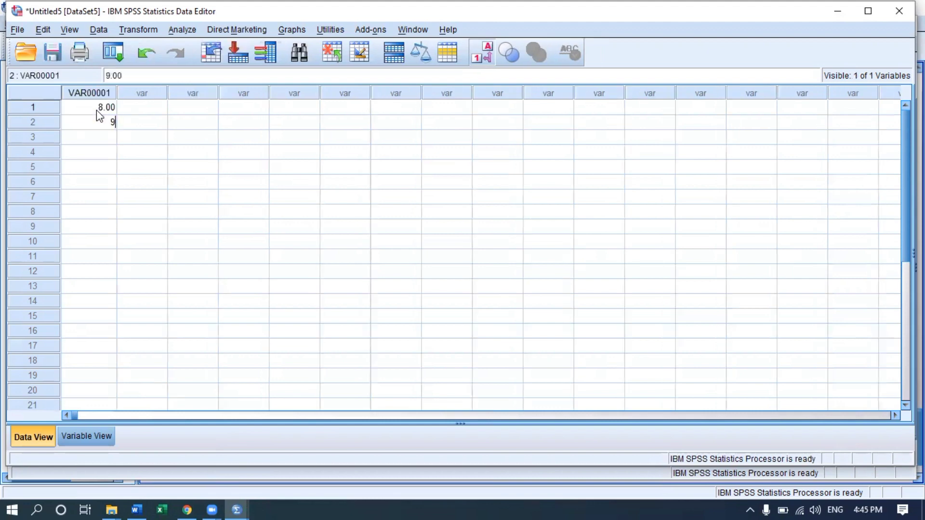
key(Return)
text(6)
key(Return)
text(4)
key(Return)
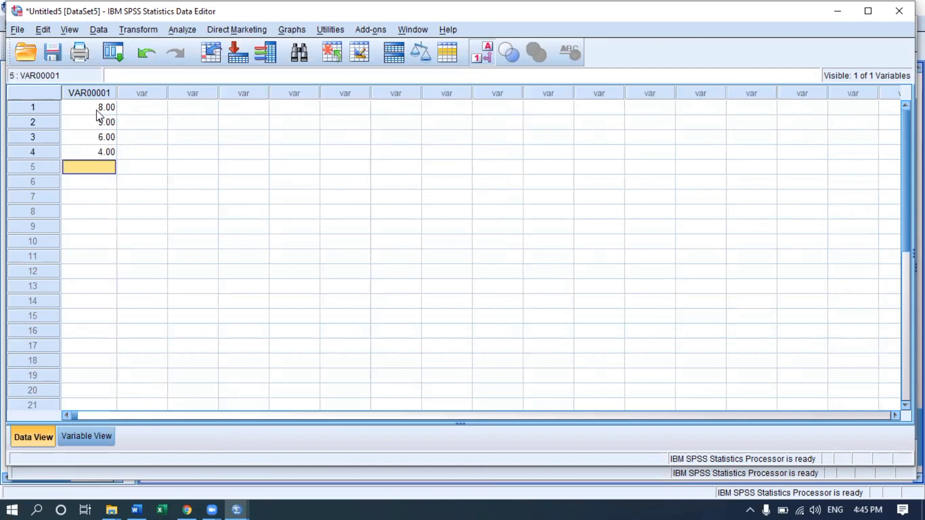
text(7)
key(Return)
text(8)
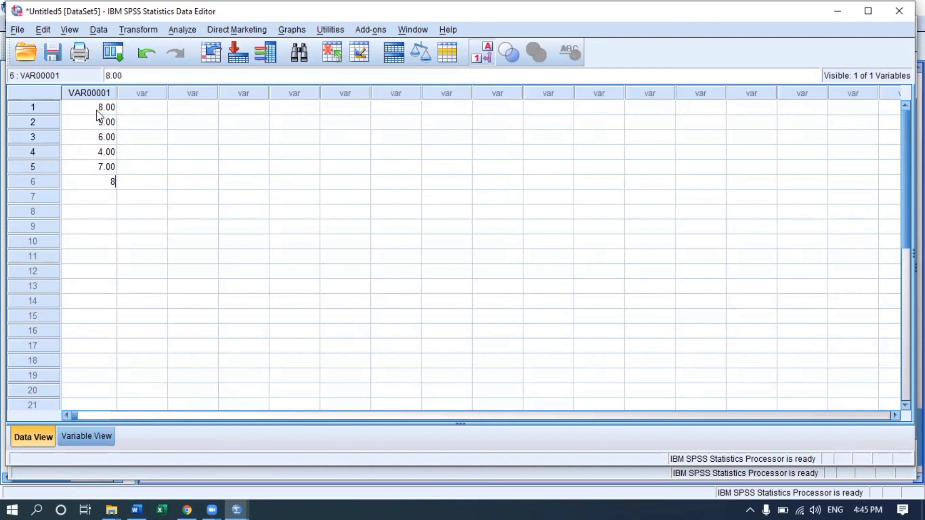
key(Return)
text(2)
key(Return)
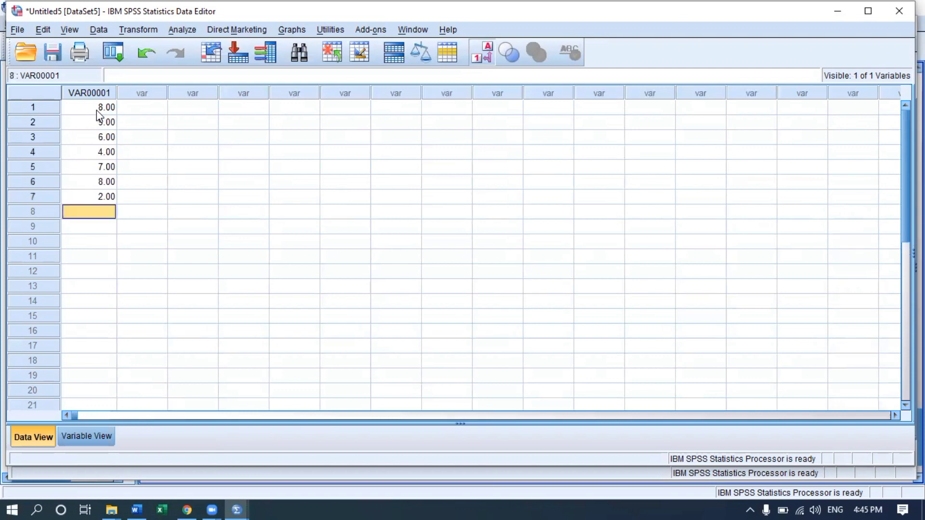
Step: Enter 33, 22, 12, 23, 31, 28 and 16 down the second column, starting at row 1
click(159, 109)
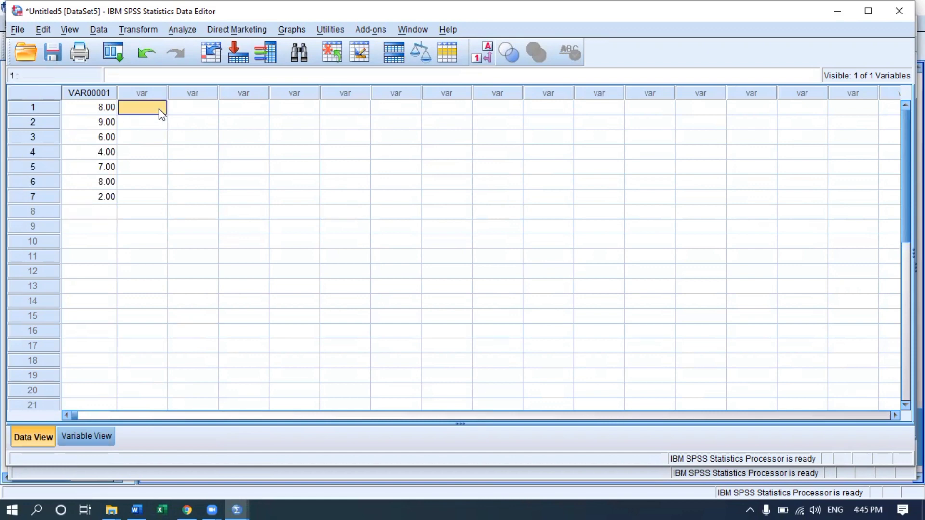
text(33)
key(Return)
text(22)
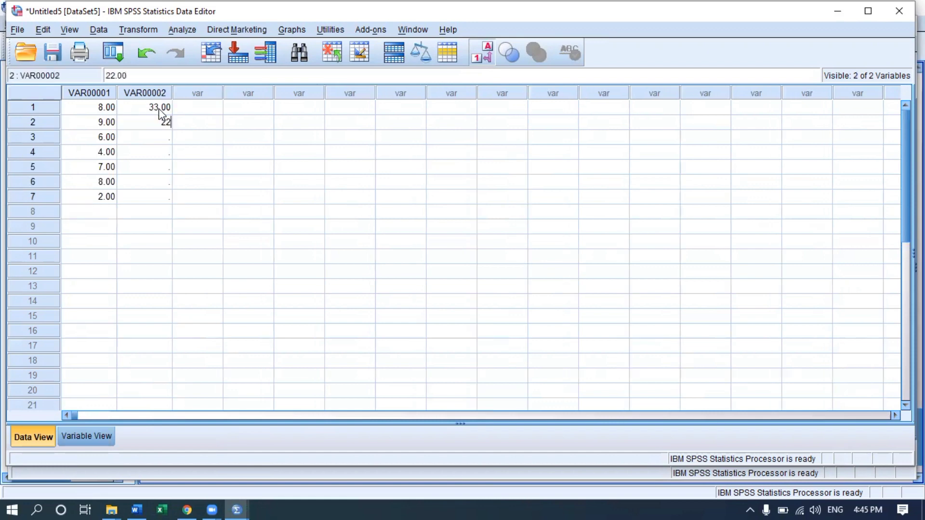
key(Return)
text(12)
key(Return)
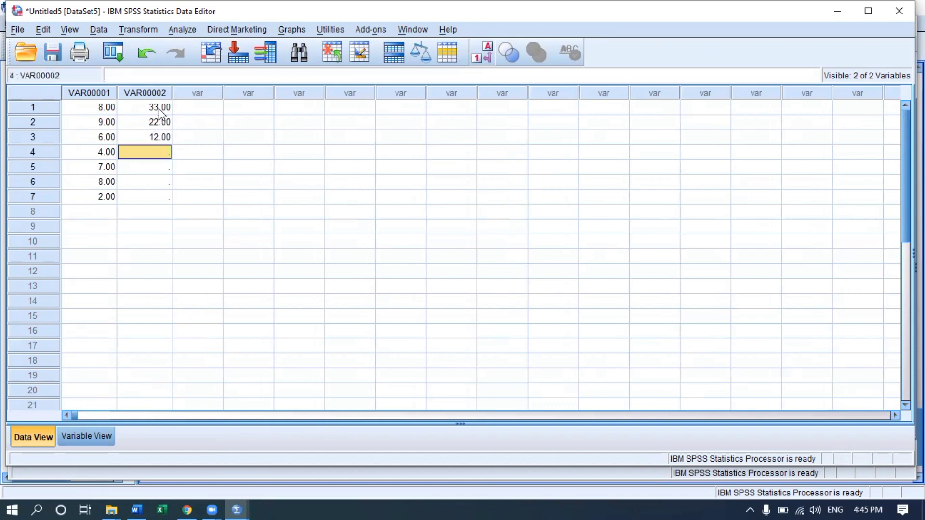
text(23)
key(Return)
text(31)
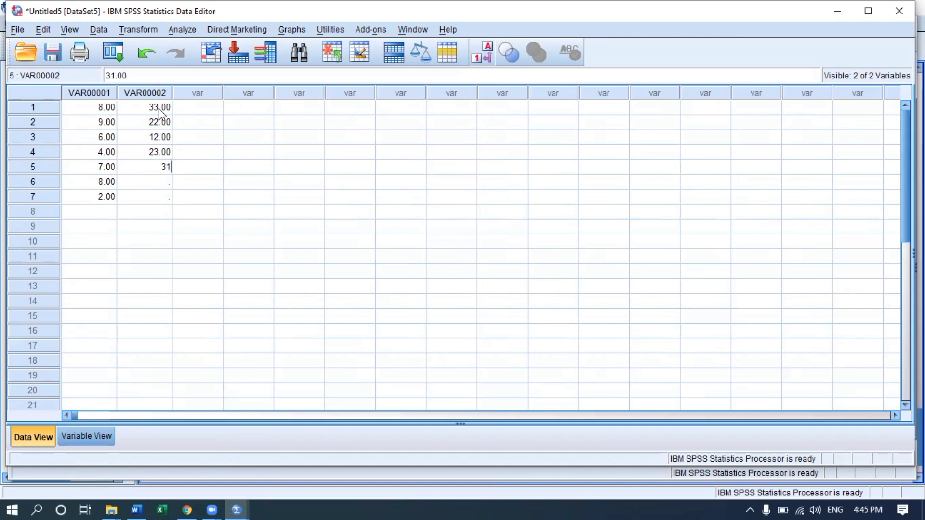
key(Return)
text(28)
key(Return)
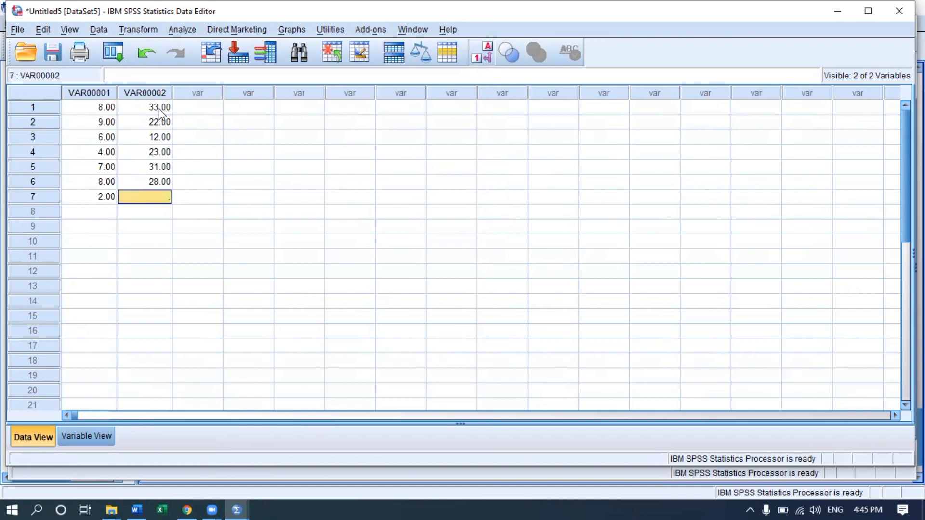
text(16)
key(Return)
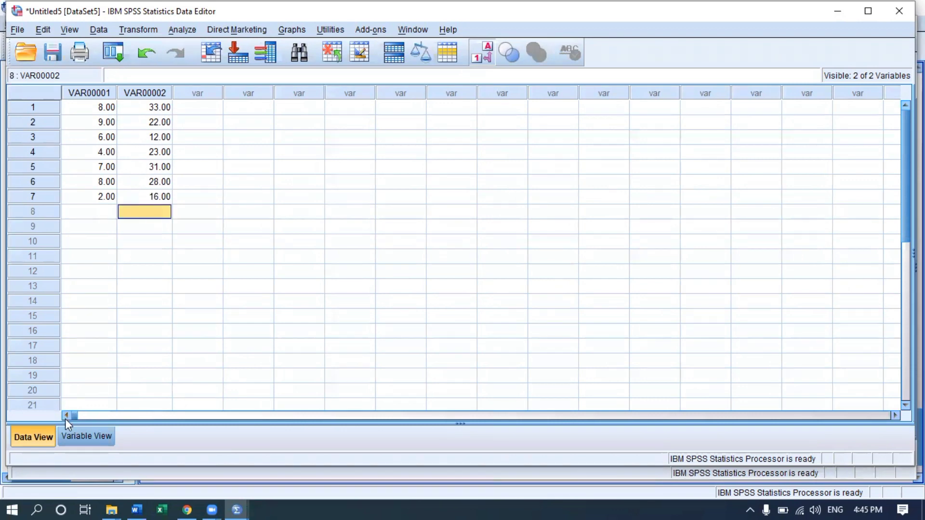
Step: Rename the first variable as A and the second variable as B
click(86, 437)
click(95, 93)
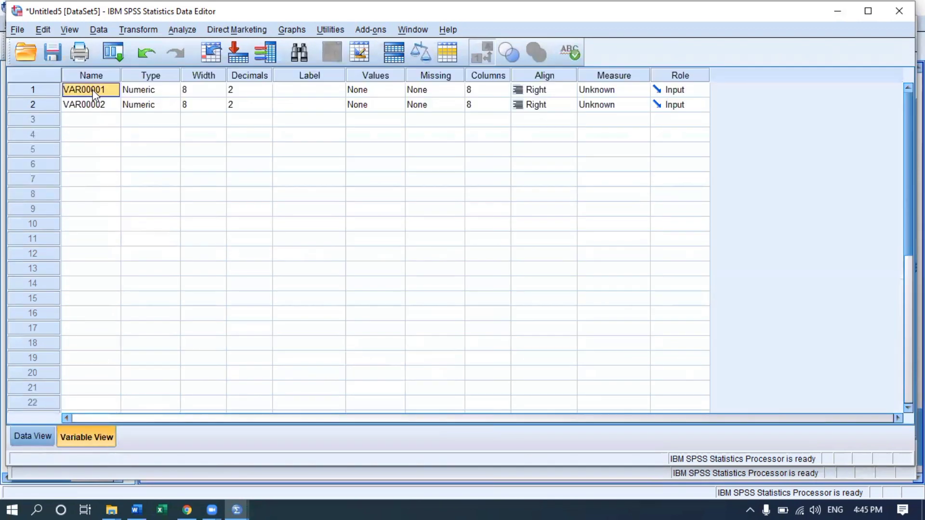
text(A)
key(Return)
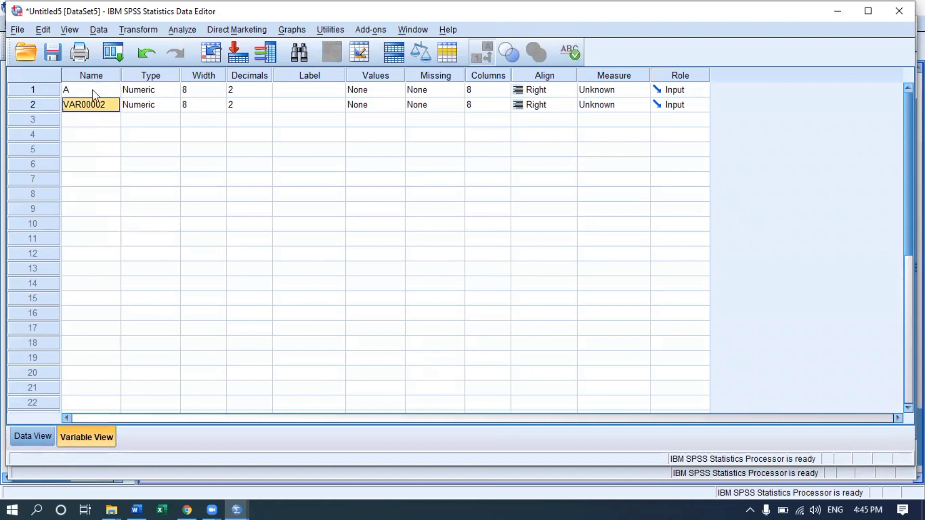
text(B)
key(Return)
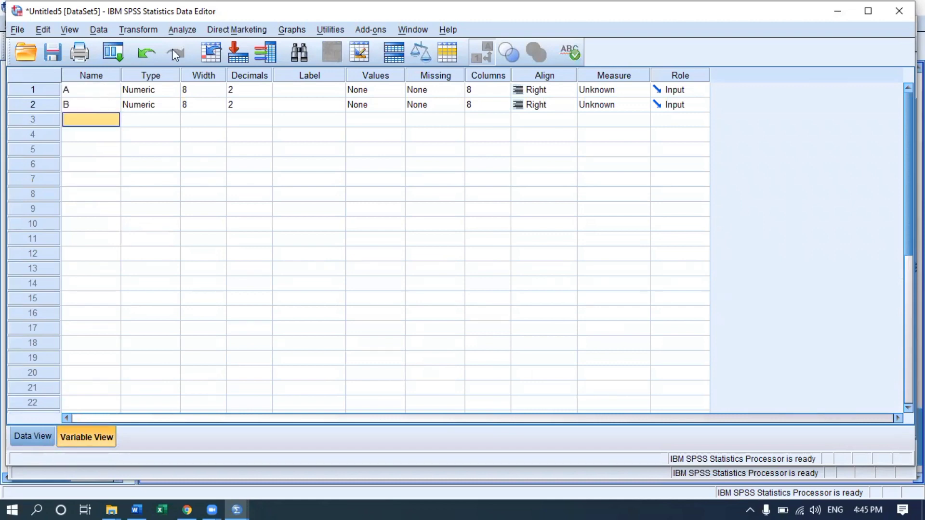
Step: Set the label of variable A to "Rat is good"
click(306, 91)
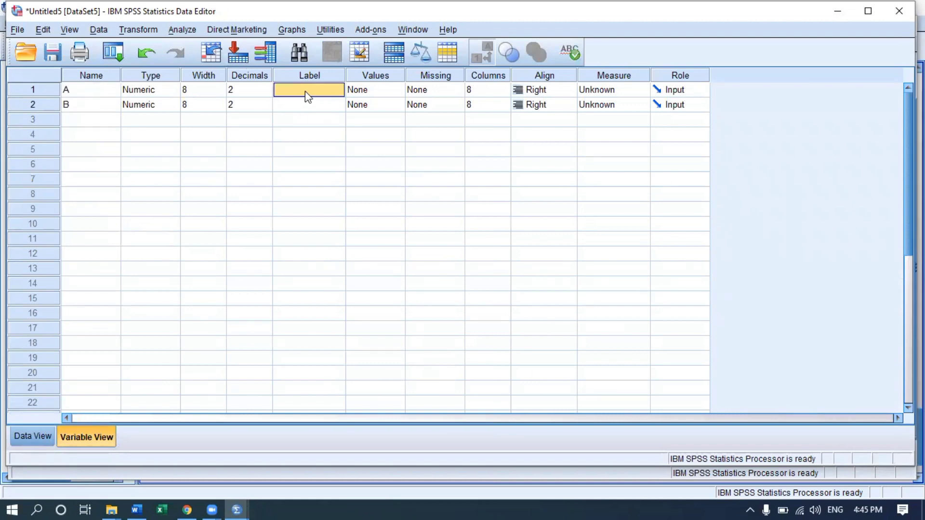
click(305, 91)
text(rAT)
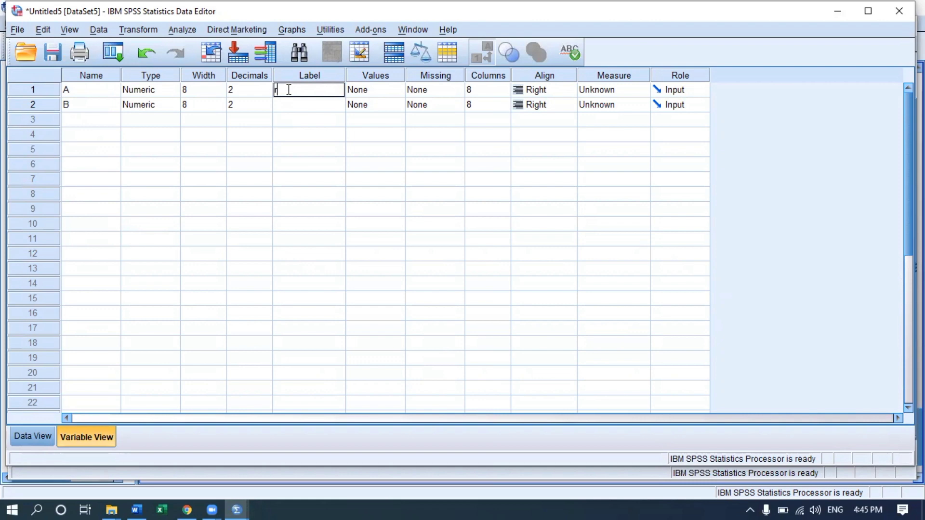
text(IS)
key(BackSpace)
key(BackSpace)
key(BackSpace)
key(BackSpace)
key(BackSpace)
key(BackSpace)
text(Rat is gioo)
key(BackSpace)
key(BackSpace)
key(BackSpace)
text(ood)
Step: Set the label of variable B to a person's first name followed by "is a fool"
click(306, 109)
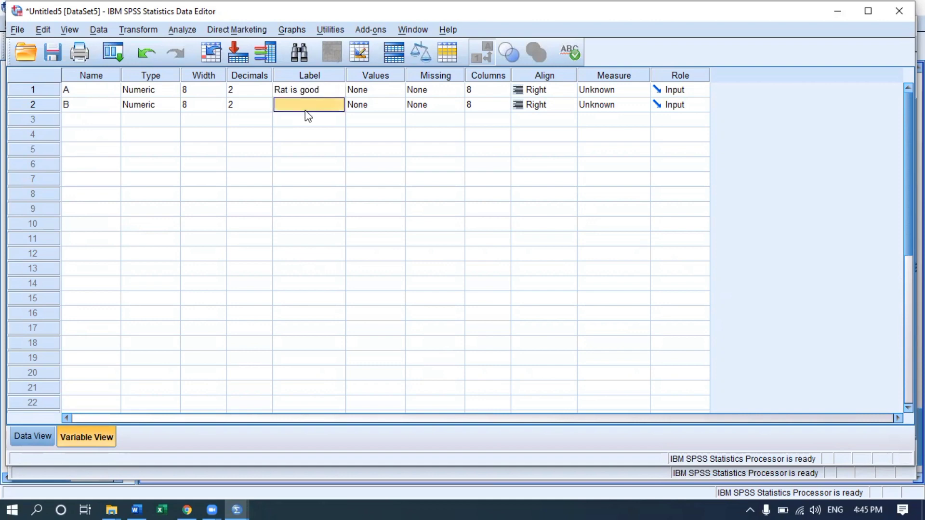
text(Lois is a)
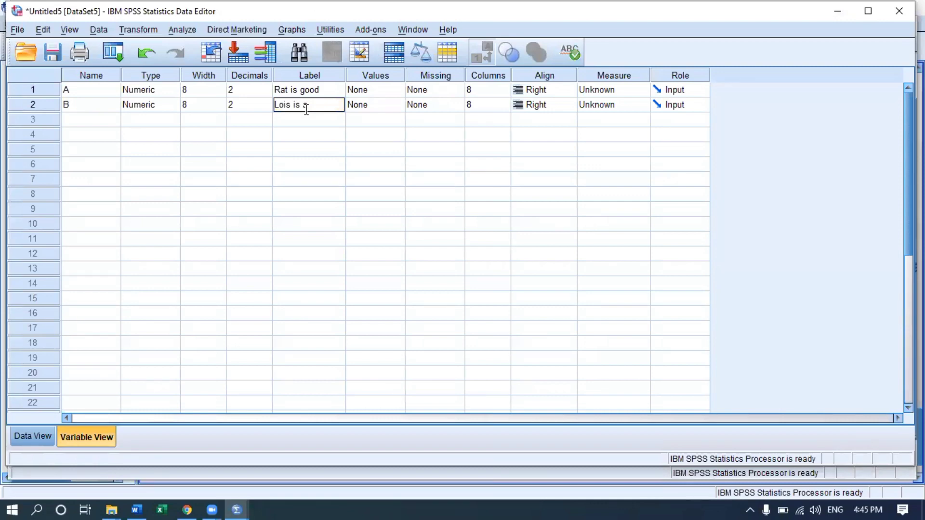
text( fool)
key(Return)
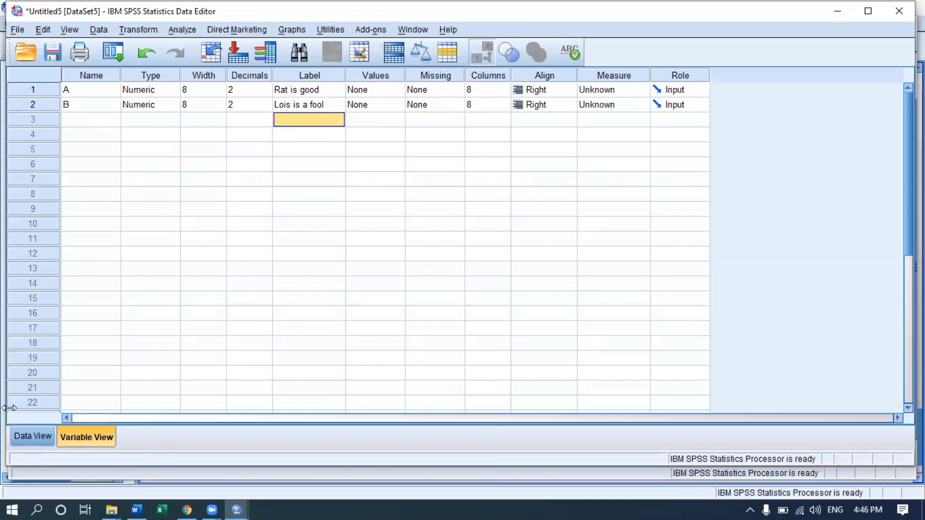
Step: Run a Frequencies analysis on variable B and view its frequency table in the output
click(33, 437)
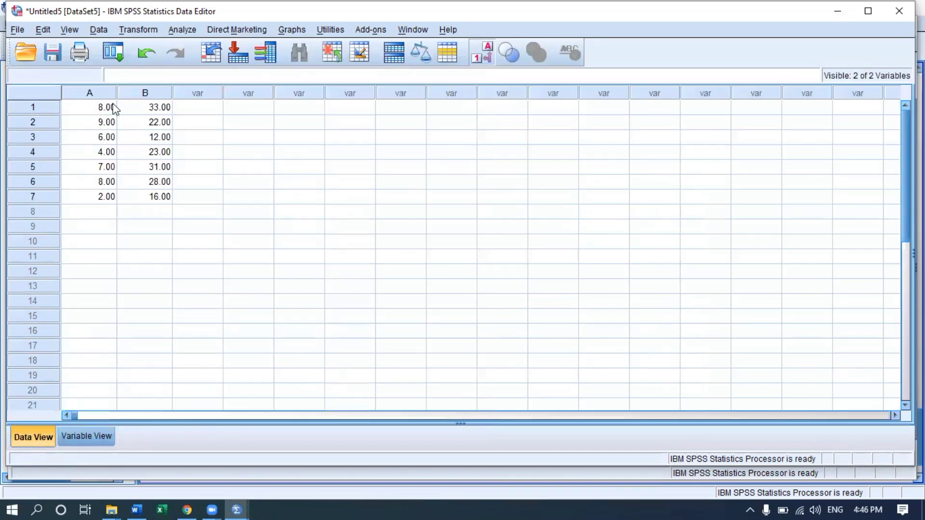
click(182, 30)
mouse_move(273, 63)
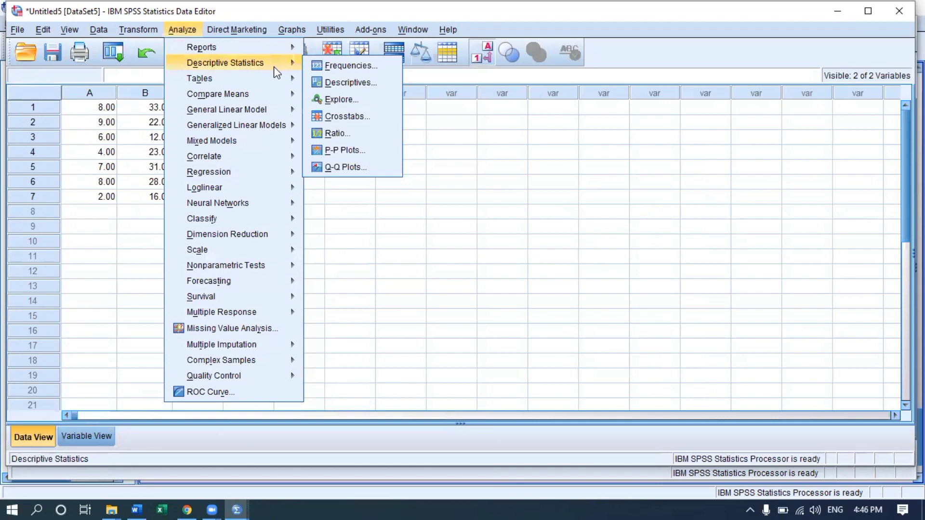
click(327, 66)
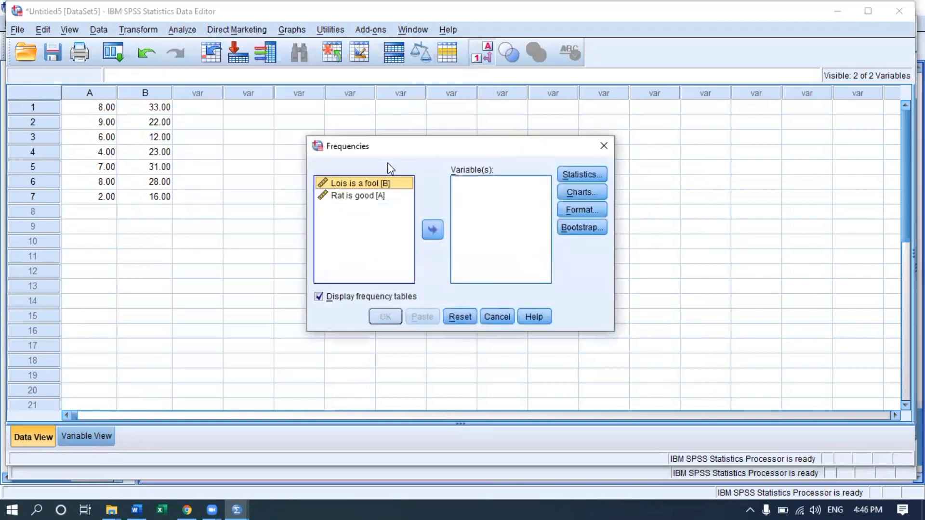
click(433, 230)
click(386, 316)
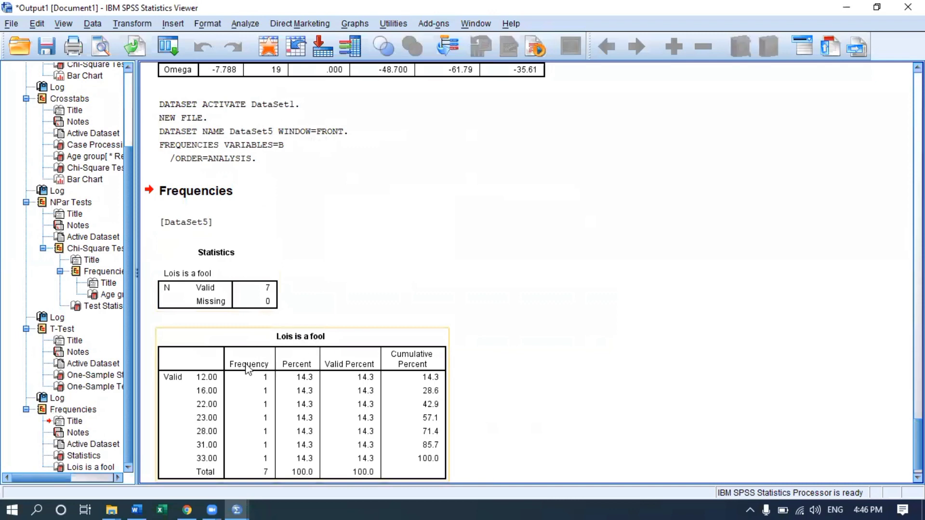
scroll(255, 366, down, 1)
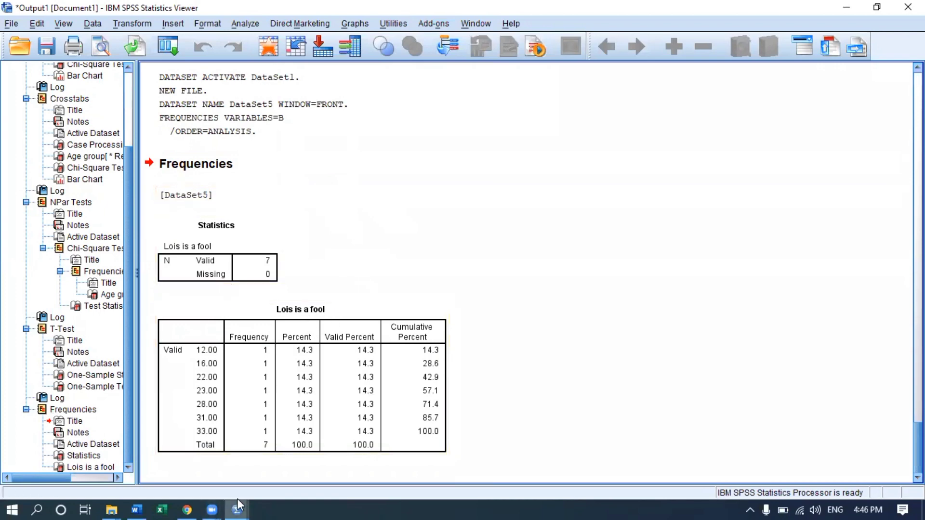
Step: Replace "fool" with "good girl" in variable B's label in the new dataset, and return to the data values
mouse_move(240, 499)
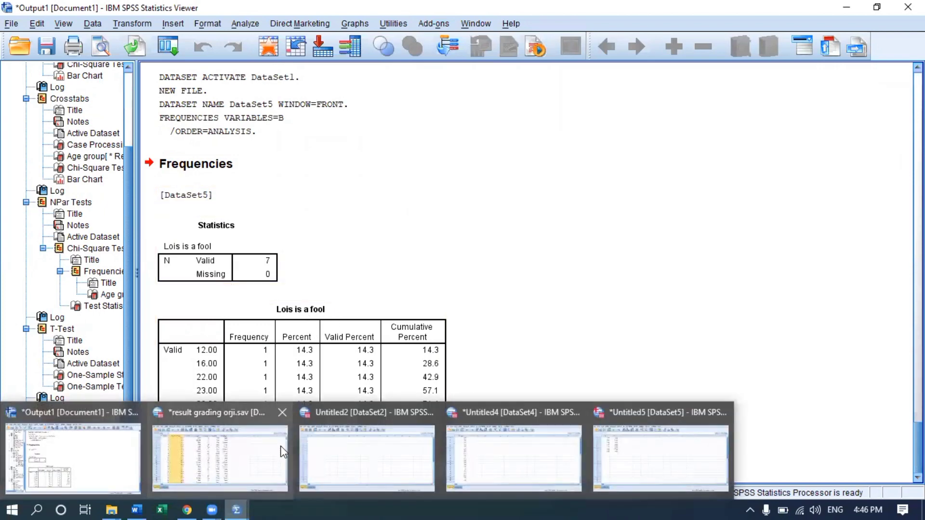
click(654, 446)
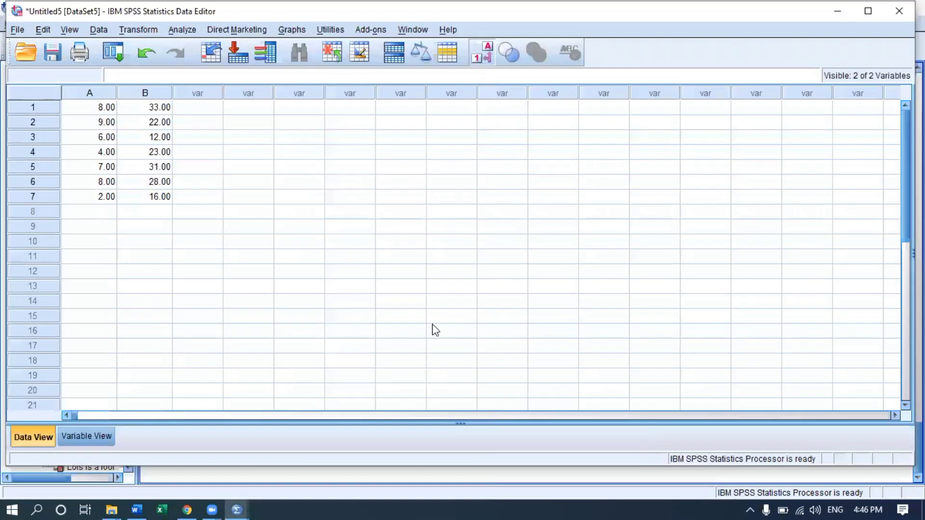
click(93, 435)
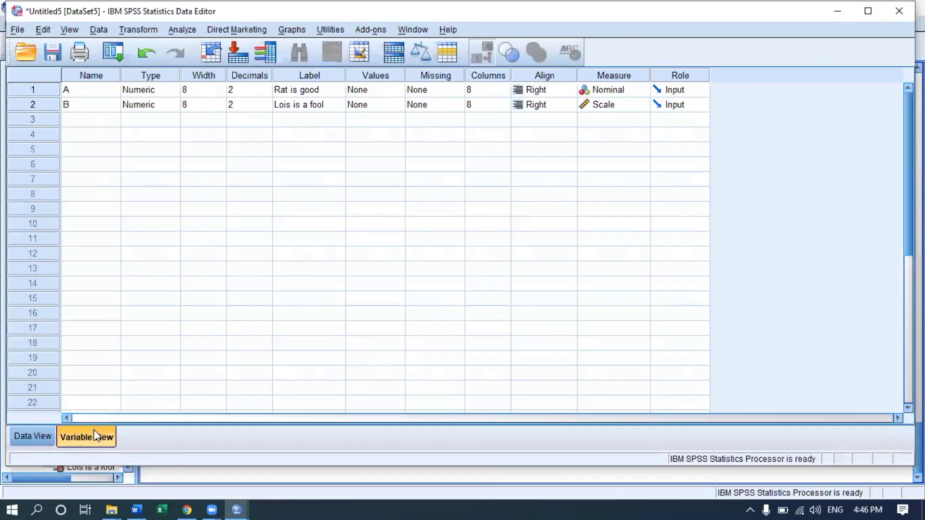
click(310, 106)
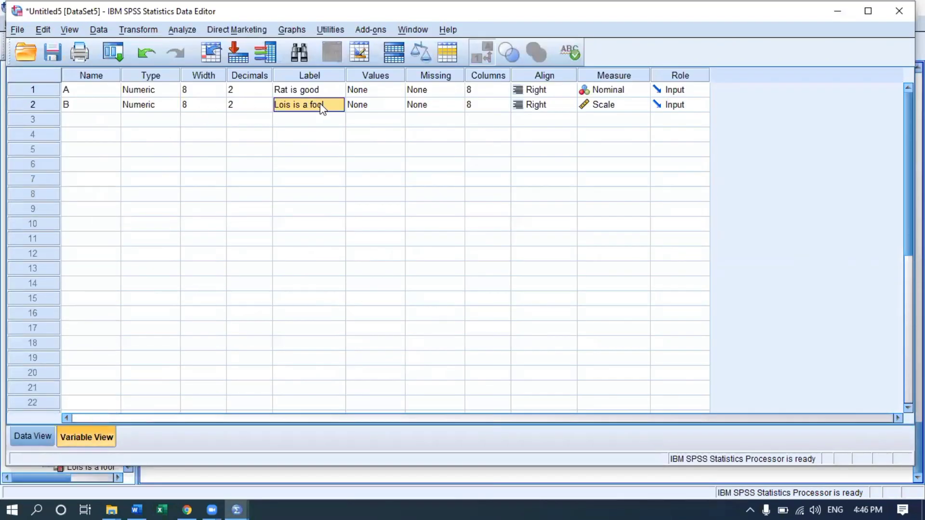
click(326, 104)
drag(324, 105, 306, 105)
click(323, 105)
double_click(311, 106)
text(good girl)
key(Return)
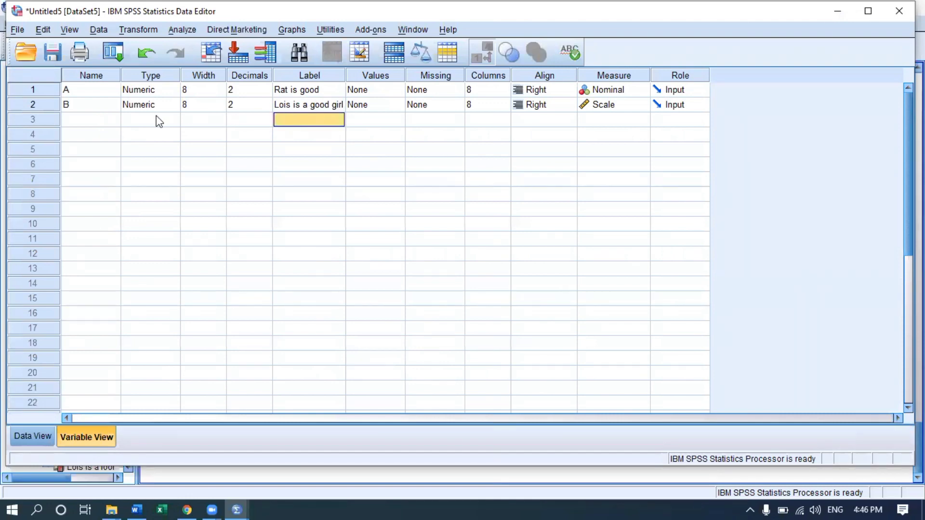
click(24, 436)
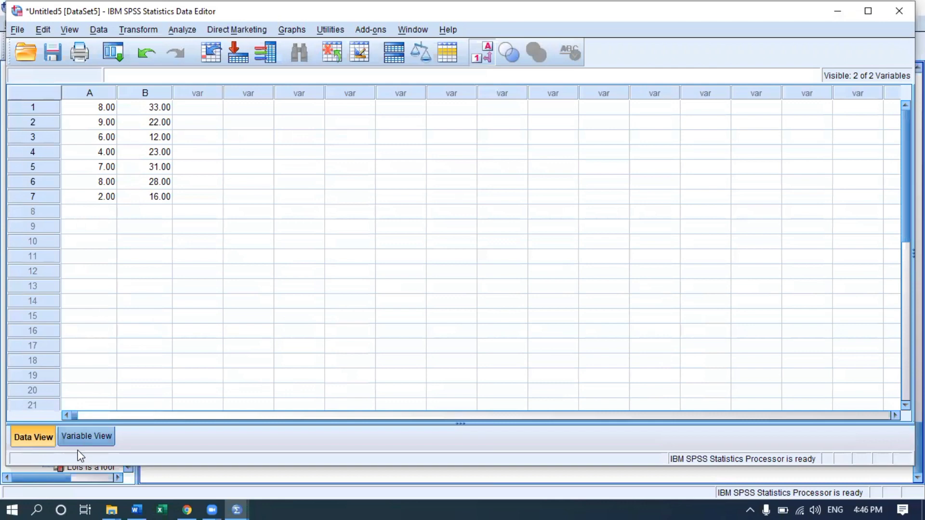
Step: Review the variable definitions, and compare the values of columns A and B in the dataset
click(88, 437)
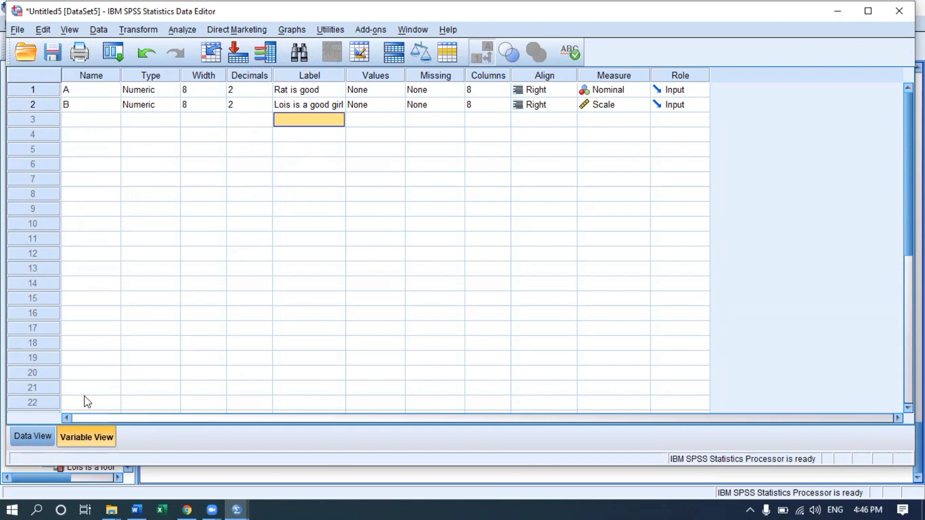
click(43, 439)
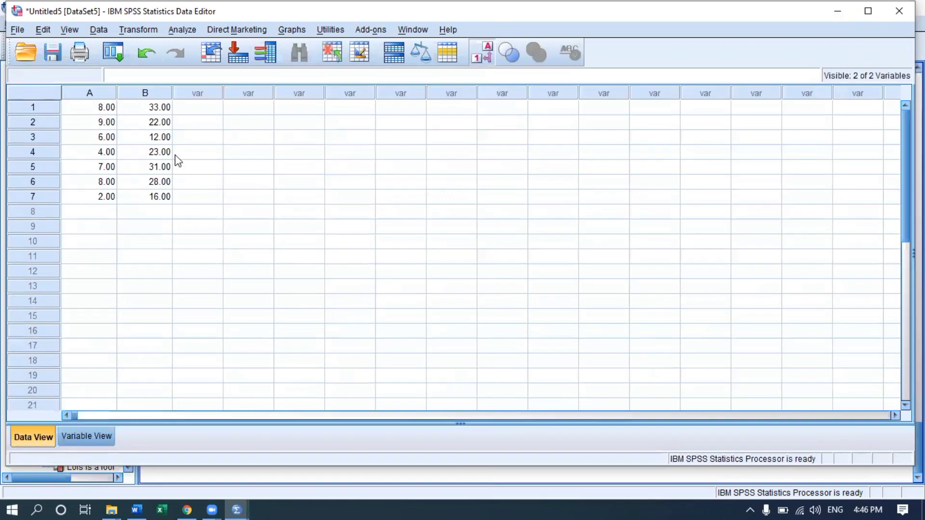
click(90, 93)
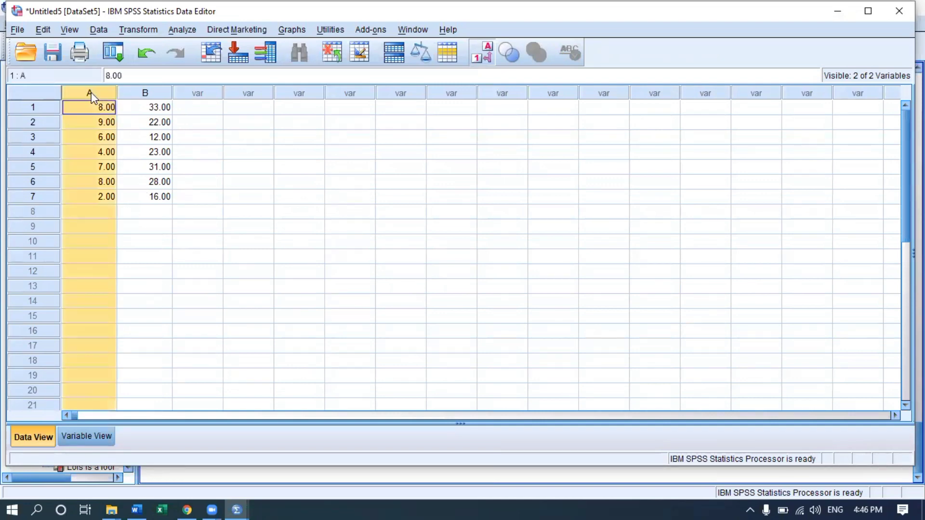
click(136, 93)
click(91, 93)
click(144, 94)
click(84, 94)
click(140, 93)
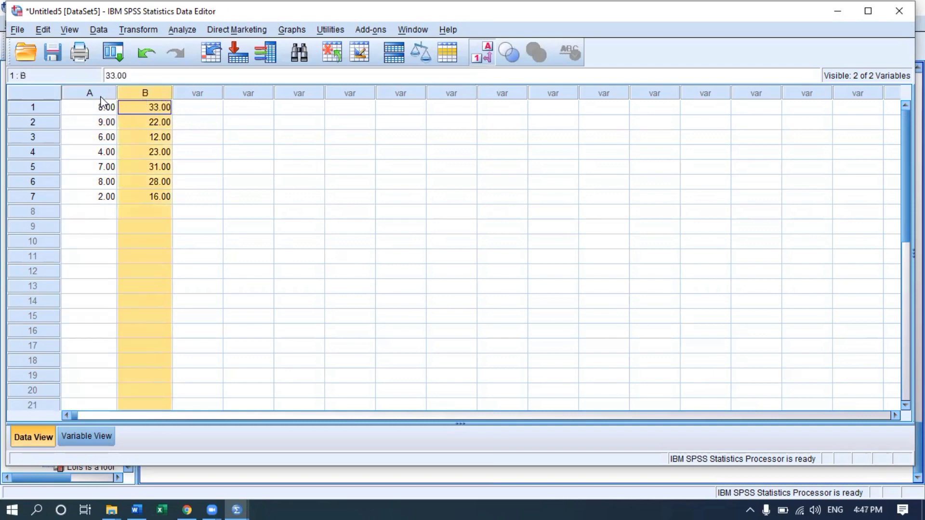
click(101, 94)
click(142, 93)
click(77, 95)
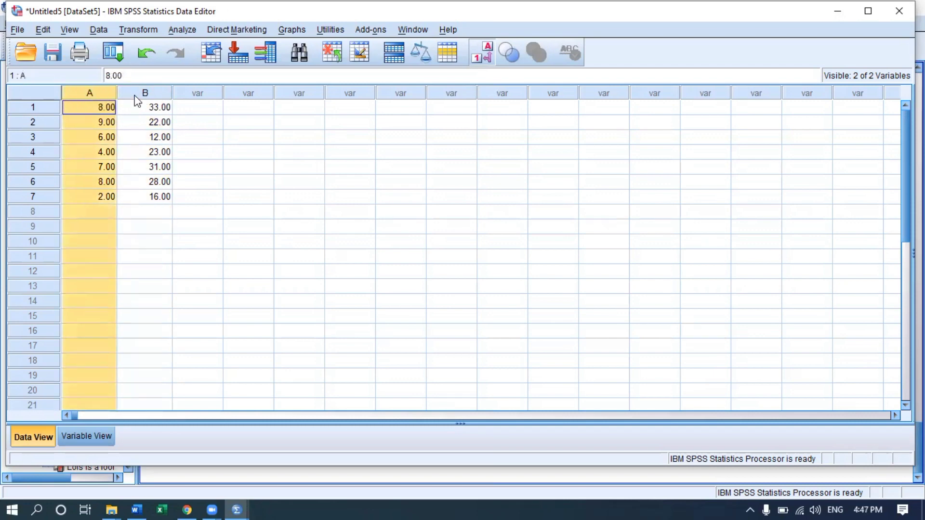
click(136, 95)
click(91, 94)
click(144, 95)
click(91, 94)
click(144, 93)
click(90, 94)
click(143, 94)
click(92, 94)
click(139, 95)
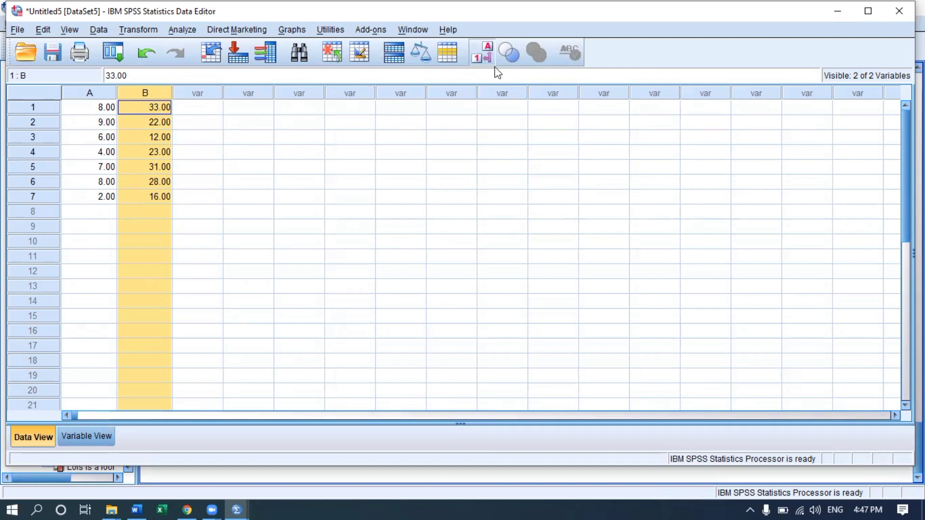
Step: Minimize the open SPSS windows and launch Minitab 17 Statistical Software from the desktop
click(848, 11)
click(841, 6)
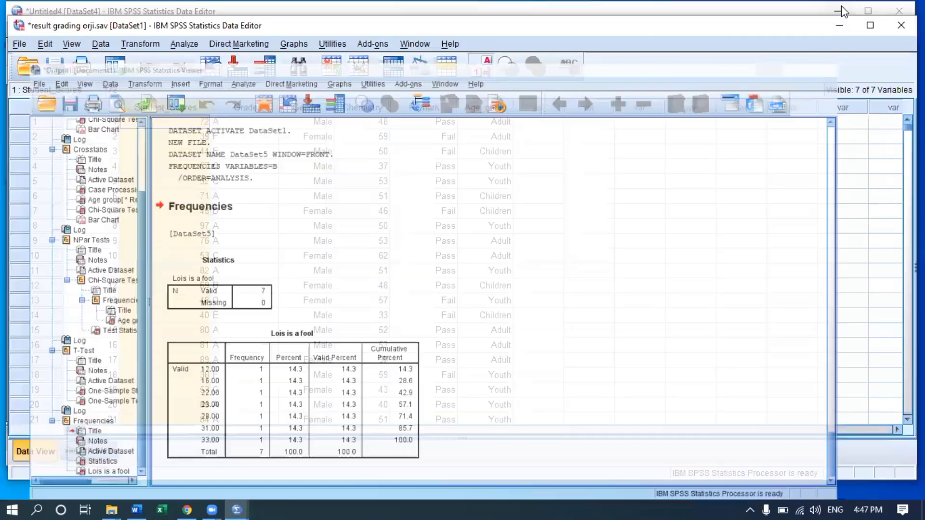
click(841, 10)
click(839, 11)
click(836, 12)
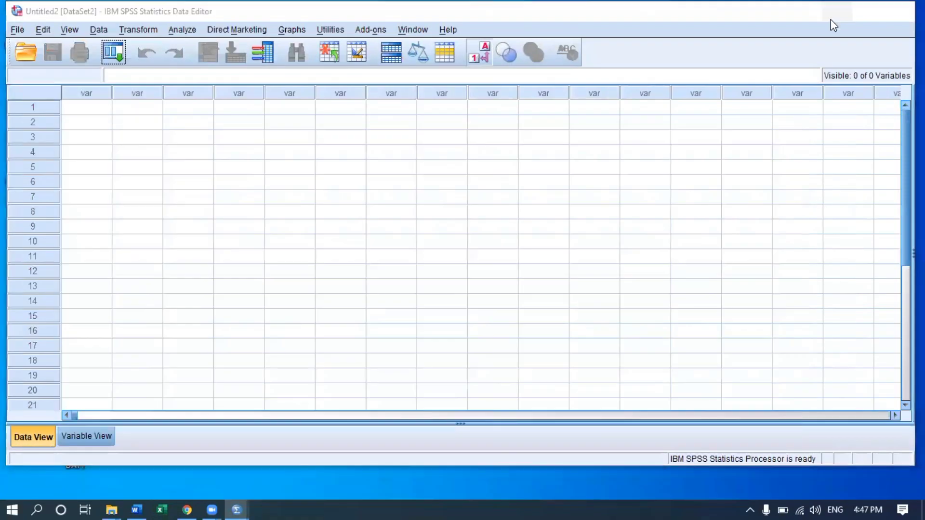
click(834, 11)
double_click(75, 295)
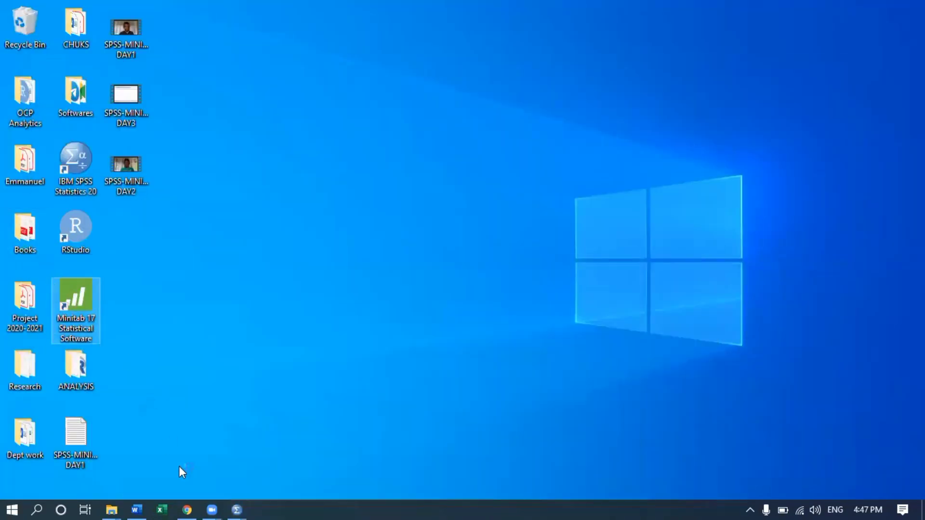
mouse_move(236, 510)
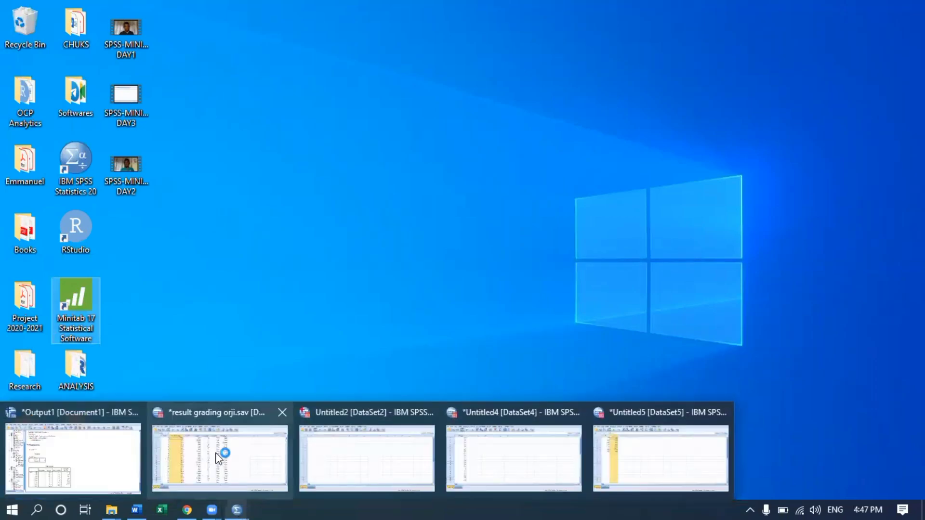
click(597, 454)
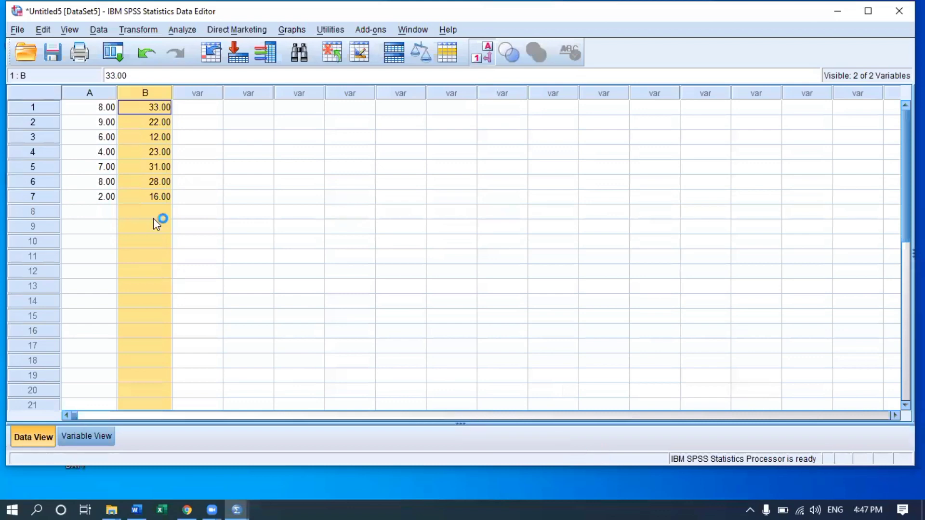
click(154, 197)
click(84, 114)
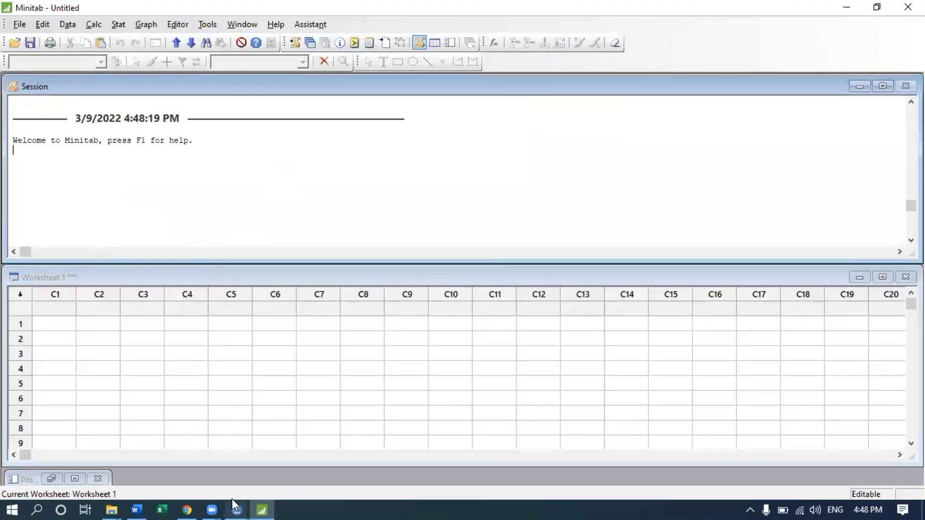
Step: Copy rows 1 to 7 of variables A and B from the SPSS dataset Untitled5 into the Minitab worksheet, starting at C1 row 1
mouse_move(232, 499)
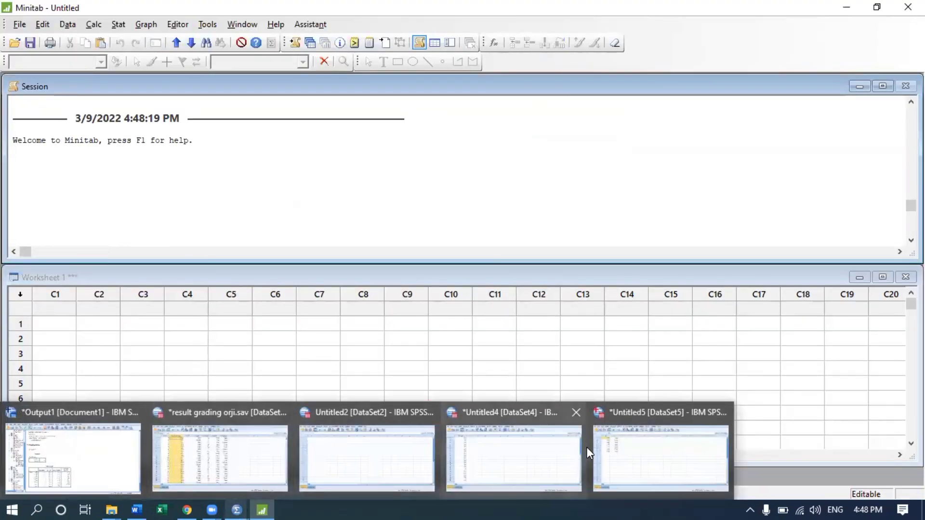
click(563, 442)
drag(97, 107, 164, 197)
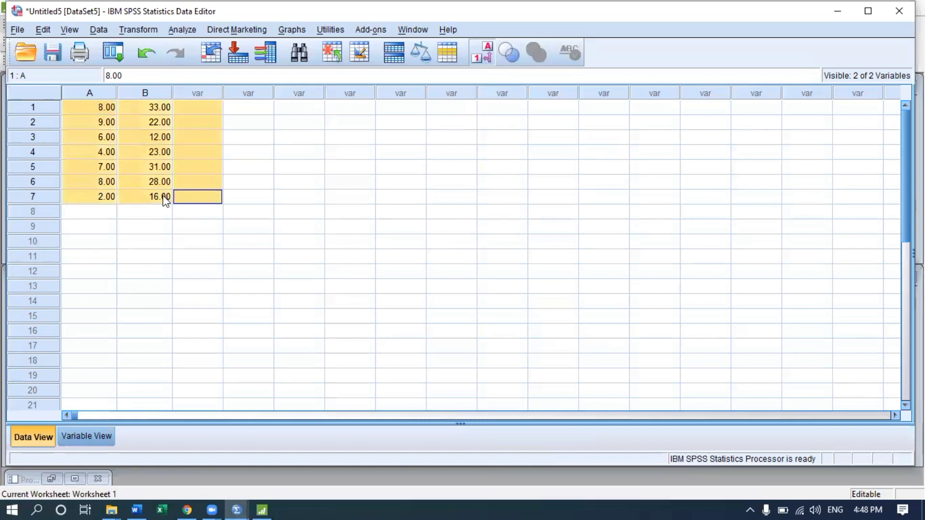
right_click(154, 175)
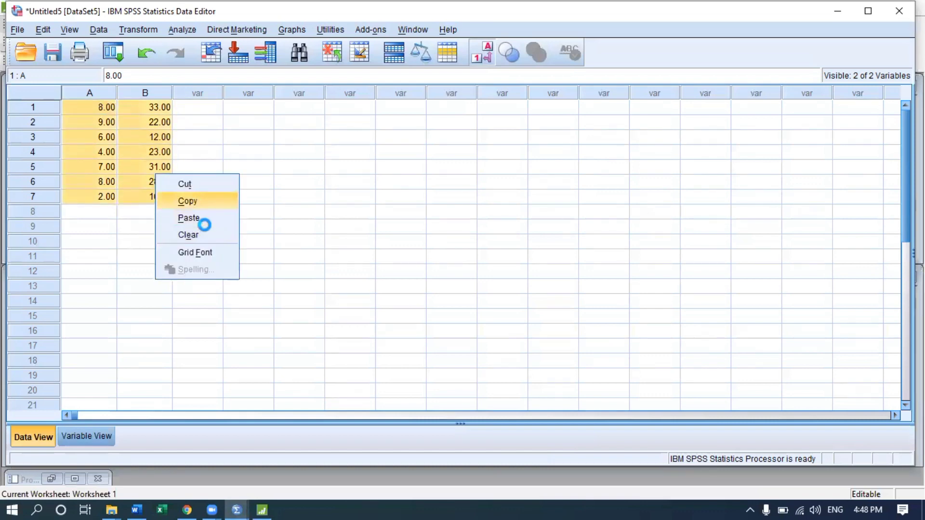
click(262, 509)
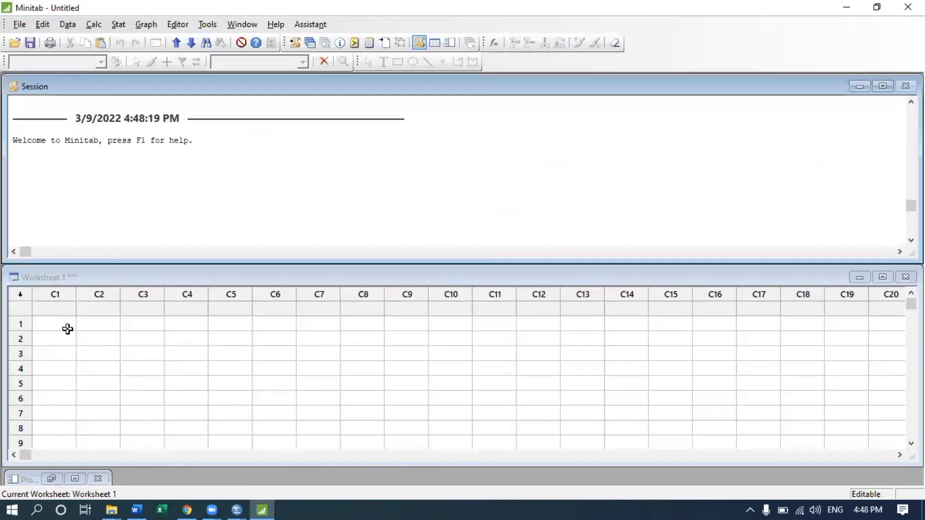
click(68, 329)
right_click(68, 325)
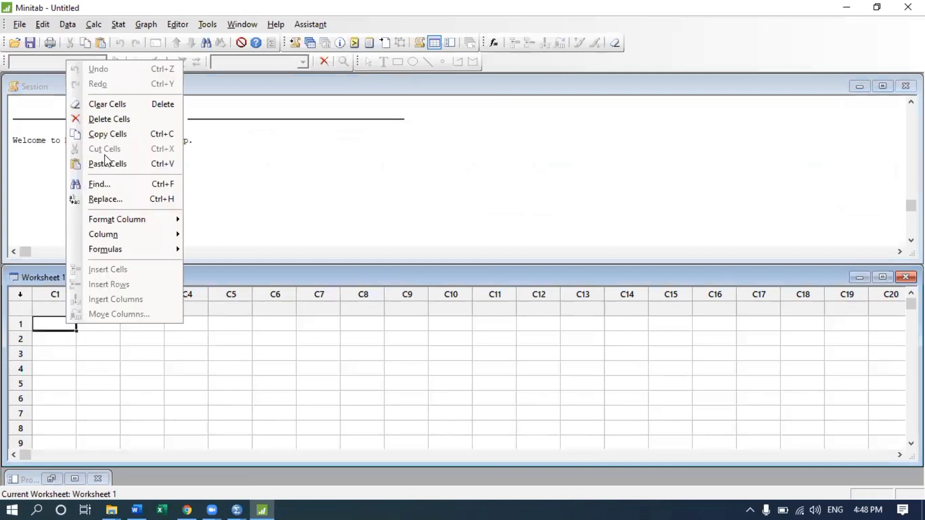
click(107, 164)
Step: Name worksheet column C1 "A" and column C2 "B"
click(56, 305)
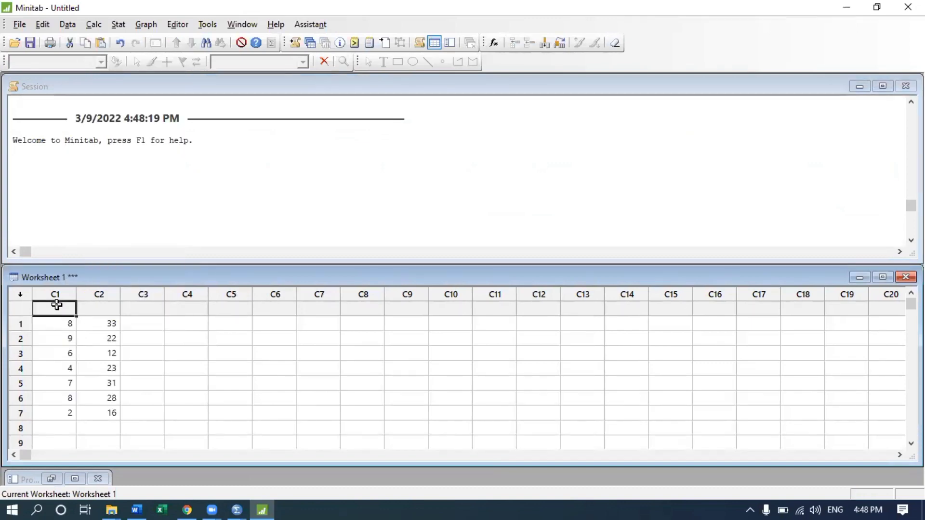
text(A)
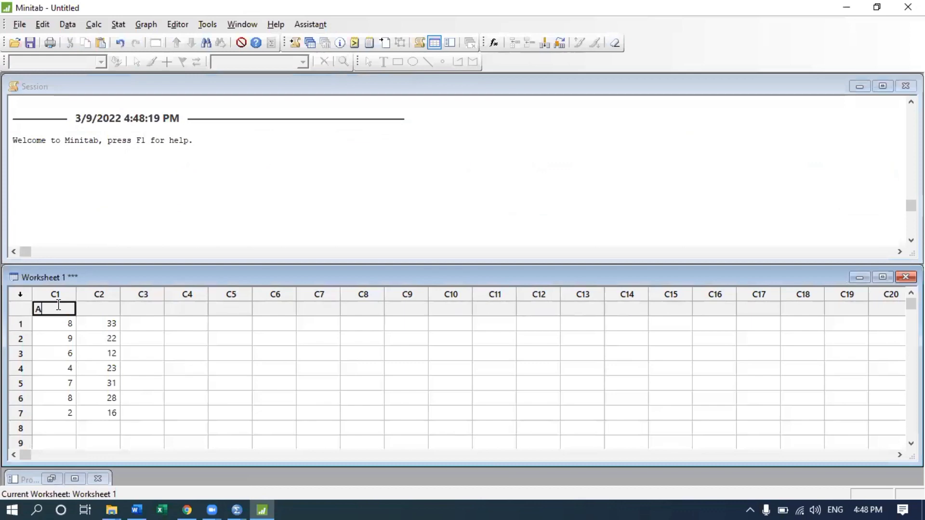
key(Tab)
text(B)
key(Return)
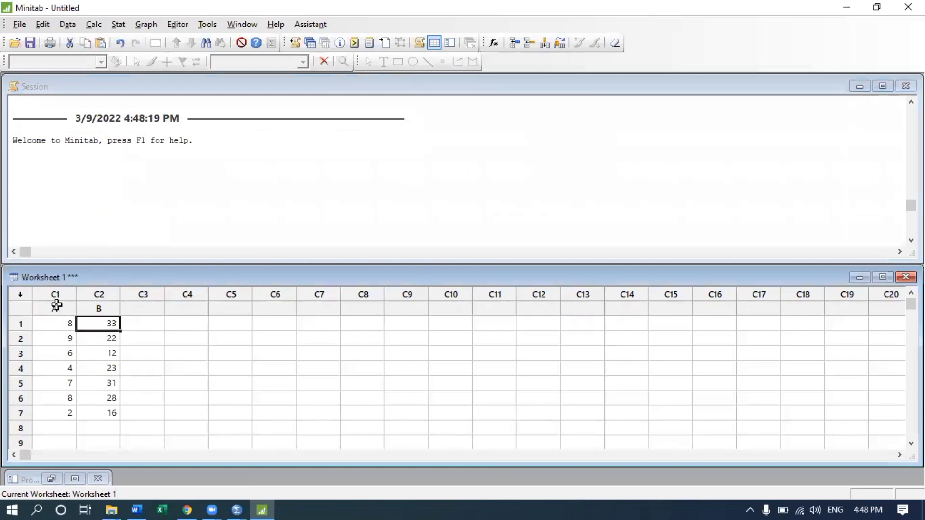
Step: Set up a 2-Sample t test with each sample in its own column, using A as Sample 1 and B as Sample 2
click(118, 24)
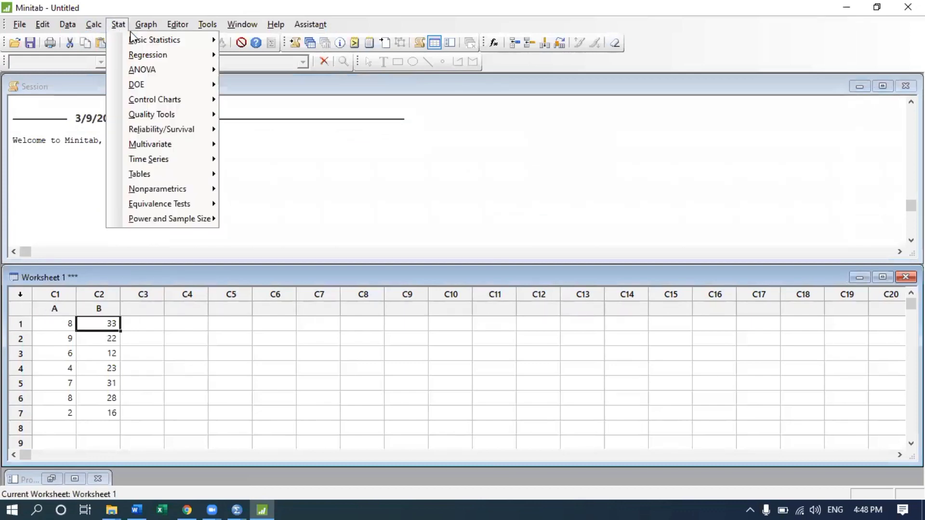
mouse_move(167, 38)
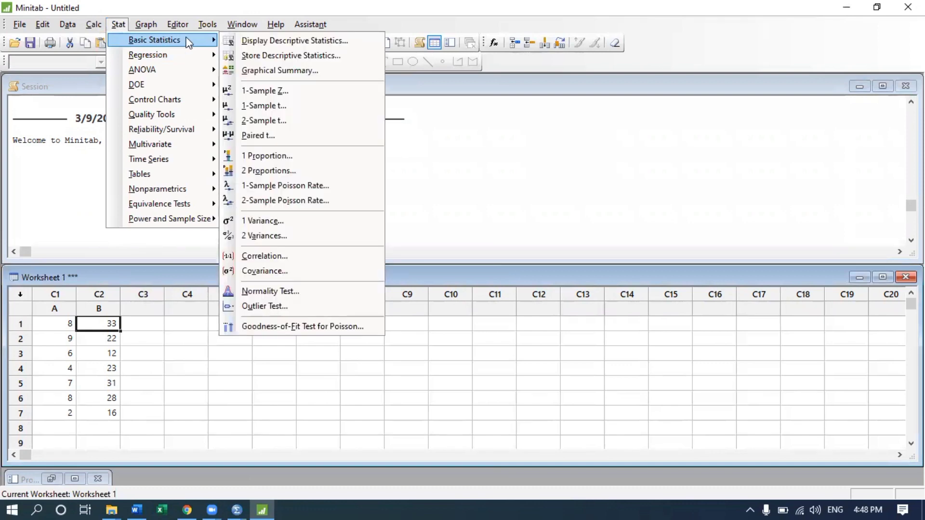
click(295, 121)
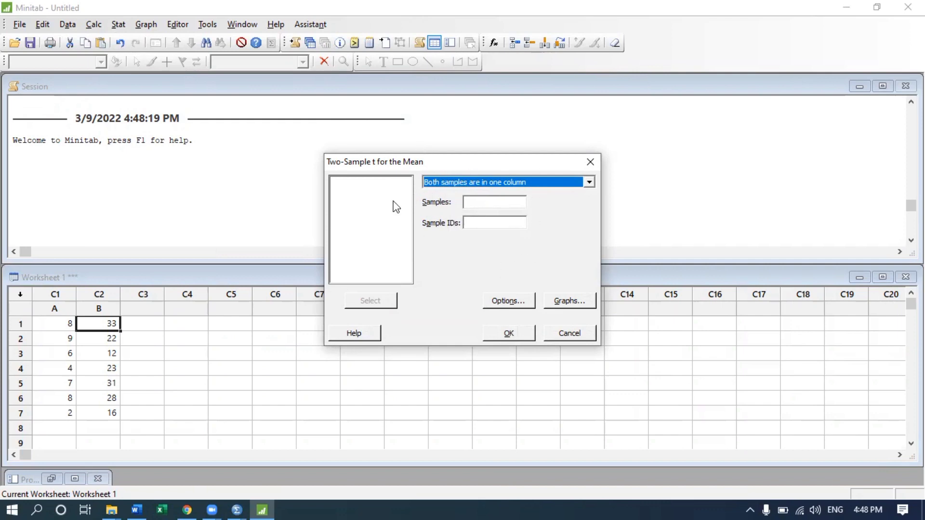
click(481, 181)
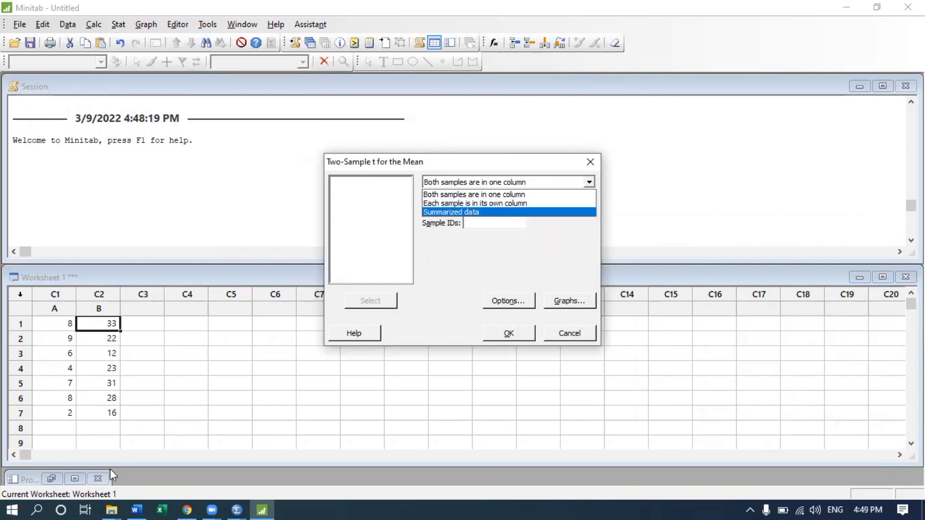
click(474, 204)
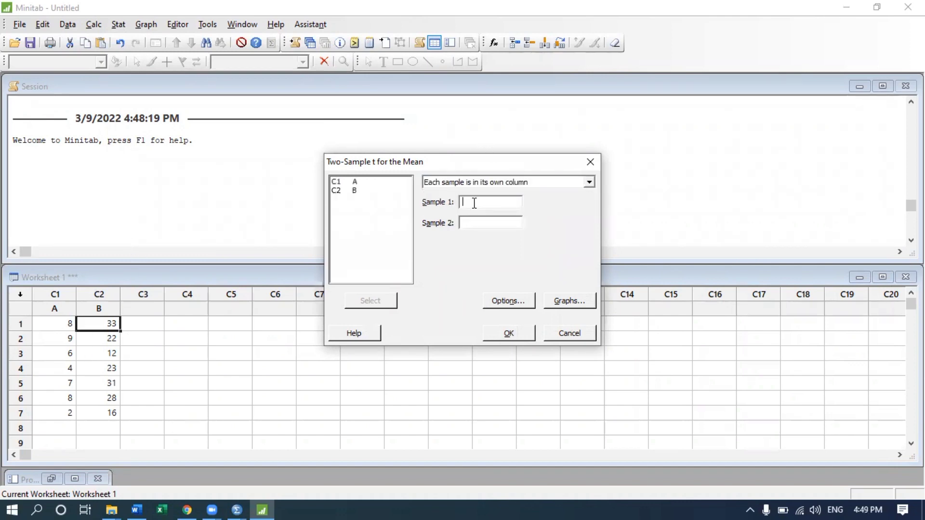
double_click(353, 182)
click(347, 191)
double_click(348, 191)
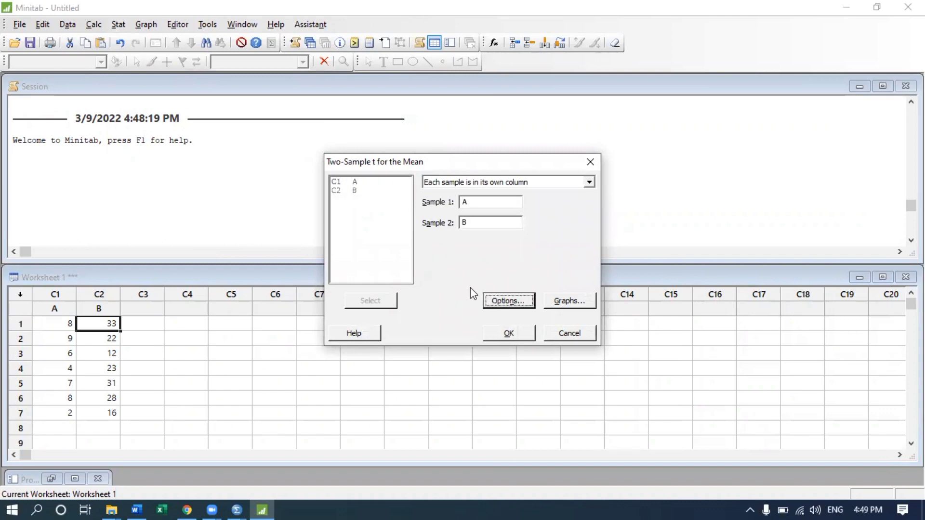
Step: Review the test's options and graph choices, keep their defaults, and run the two-sample t test
click(496, 296)
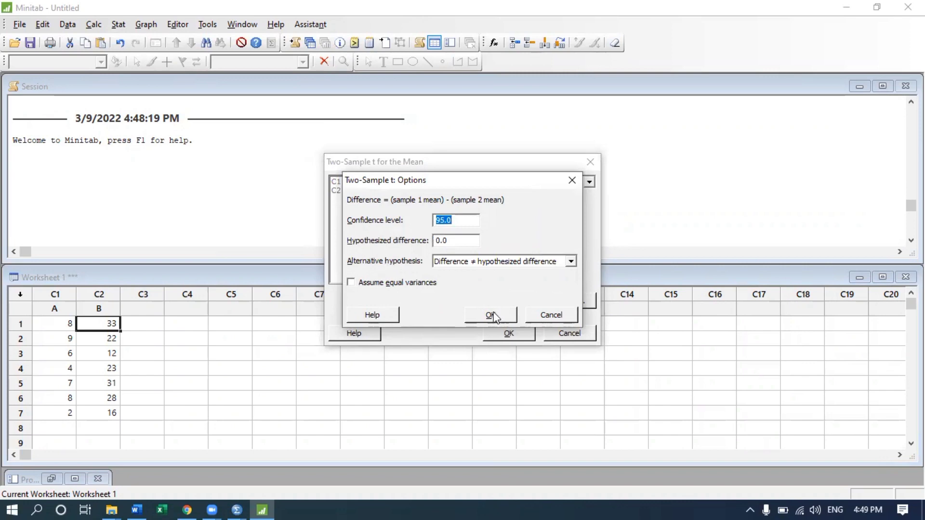
click(505, 318)
click(565, 302)
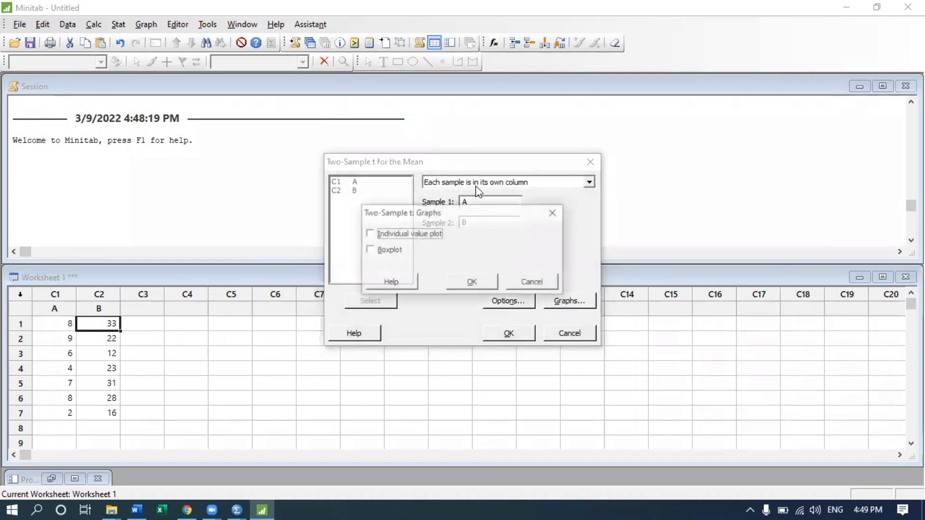
click(472, 281)
click(509, 333)
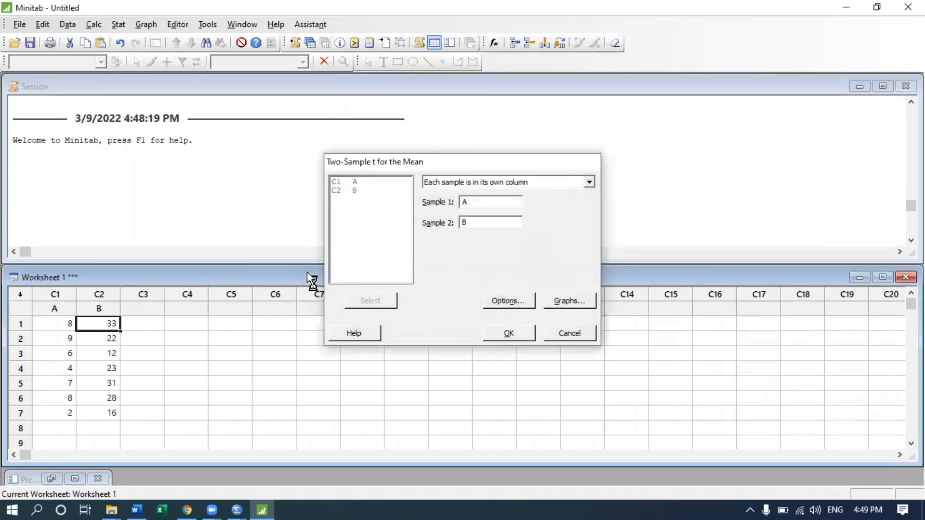
Step: Switch to the SPSS dataset Untitled5 and move the seven values of column B beneath the values in column A, starting at row 8
mouse_move(244, 498)
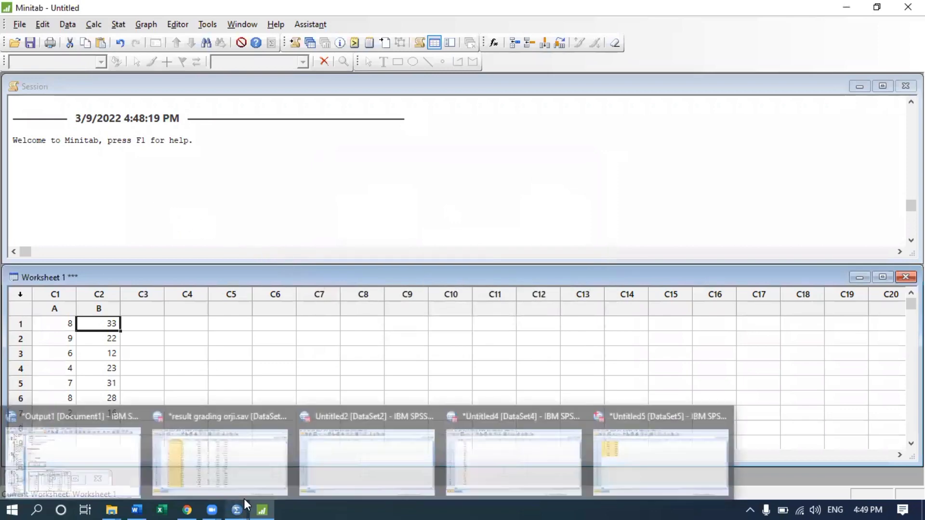
click(611, 470)
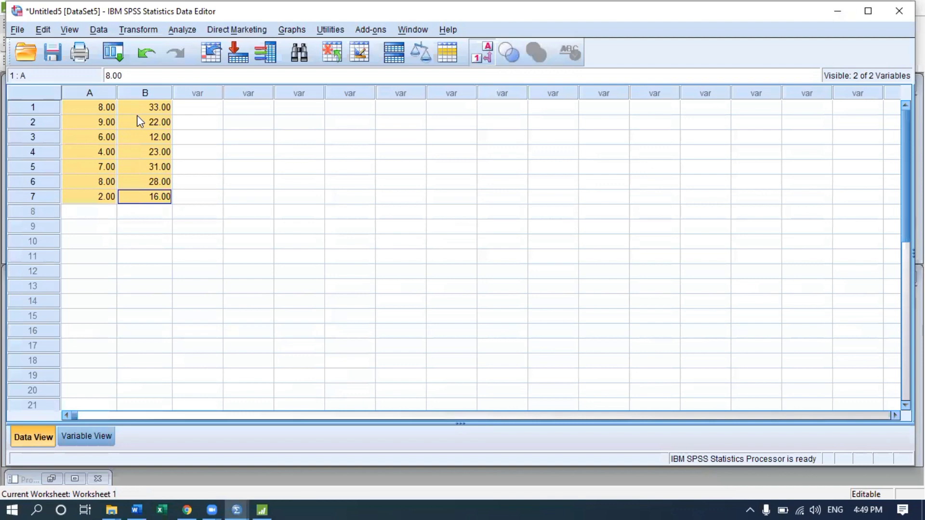
drag(154, 107, 168, 198)
right_click(150, 152)
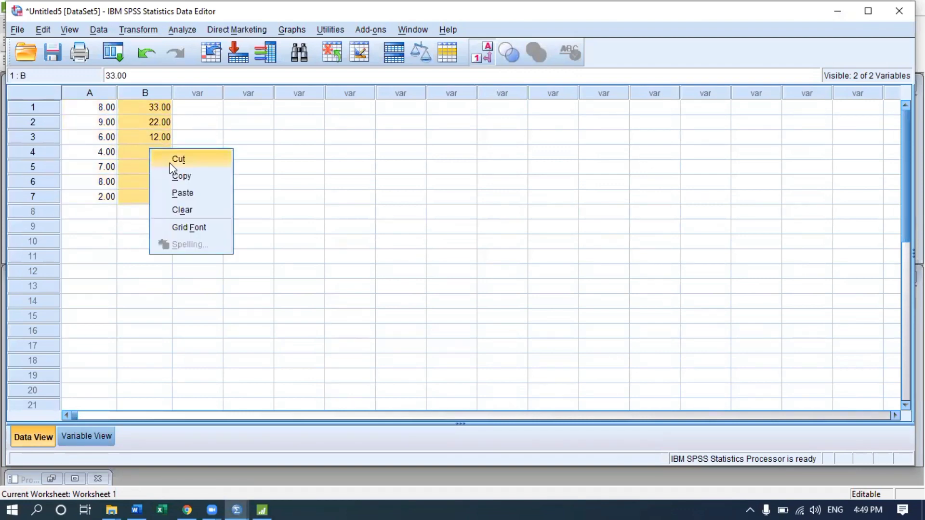
click(175, 159)
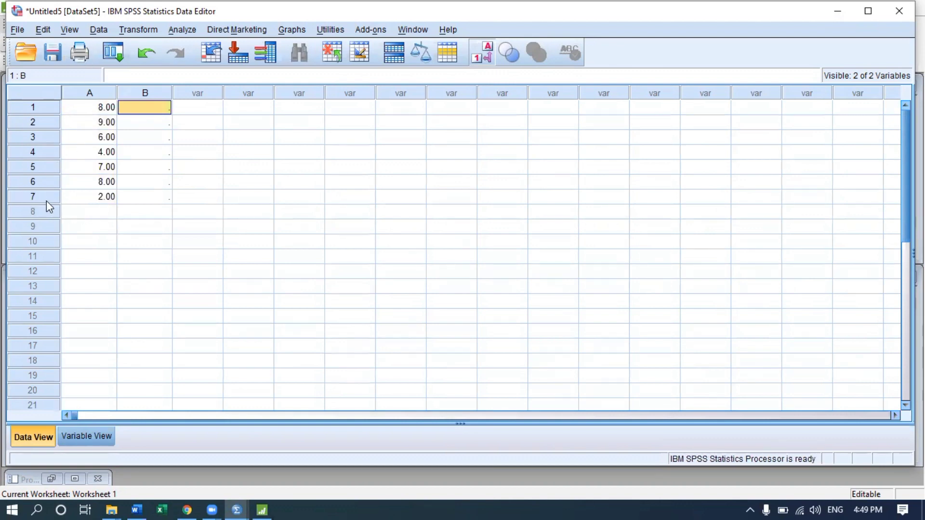
click(82, 212)
right_click(82, 212)
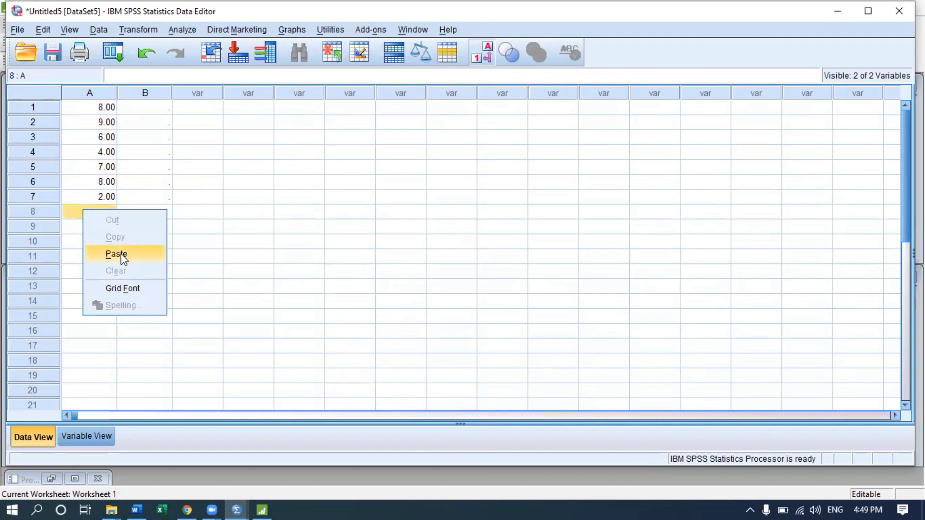
click(99, 252)
click(151, 196)
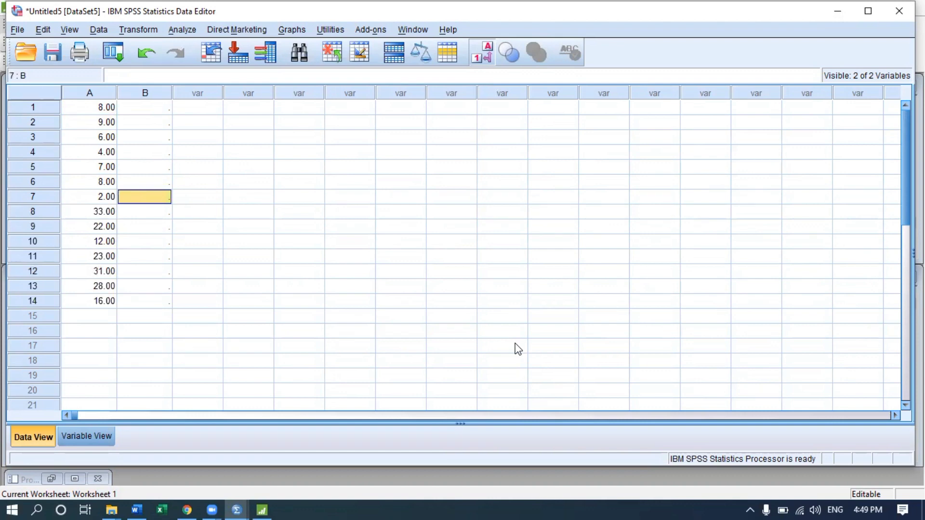
Step: Enter 0 in rows 1 to 7 of column B to code the first sample
text(0)
key(Up)
text(0)
right_click(515, 343)
key(Down)
key(Down)
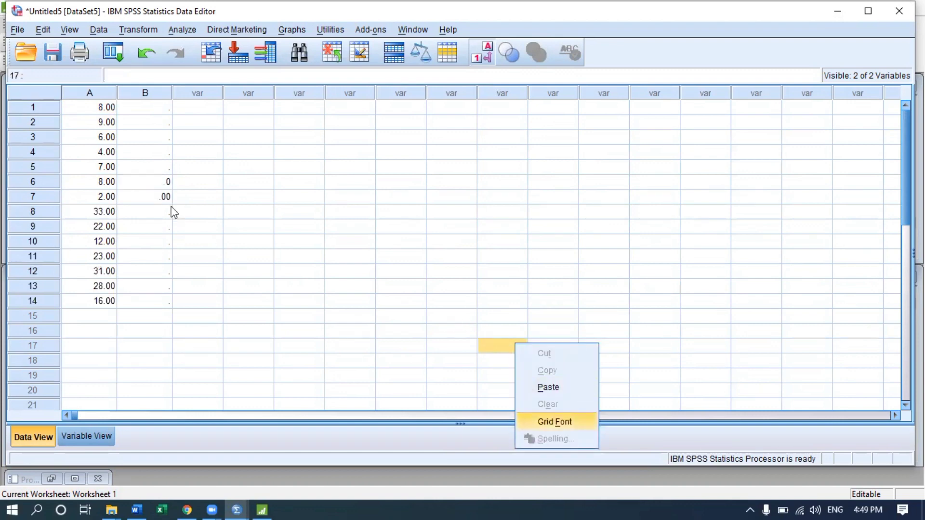
click(166, 178)
click(167, 179)
text(0)
key(Up)
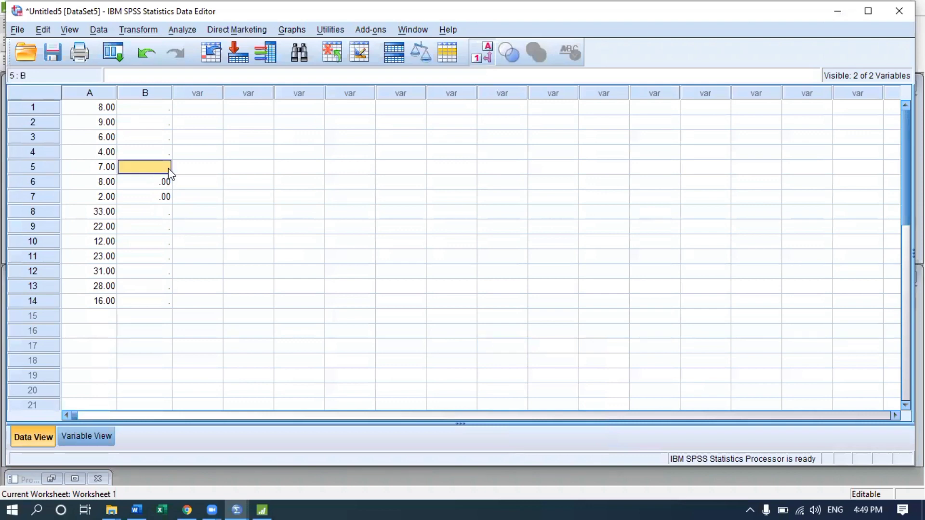
text(0)
key(Up)
text(0)
key(Up)
text(0)
key(Up)
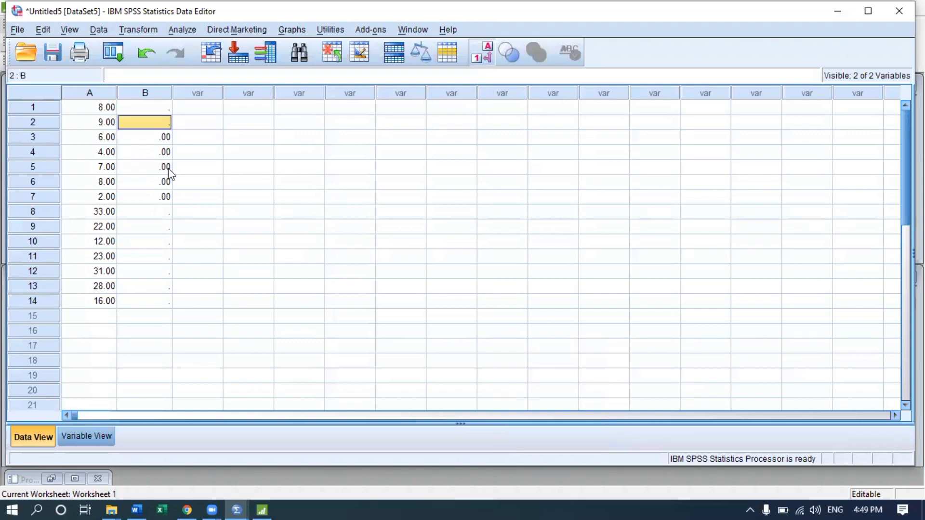
text(0)
key(Up)
text(0)
Step: Enter 1 in row 8 of column B, beside the value 33
key(Down)
key(Down)
key(Down)
key(Down)
key(Down)
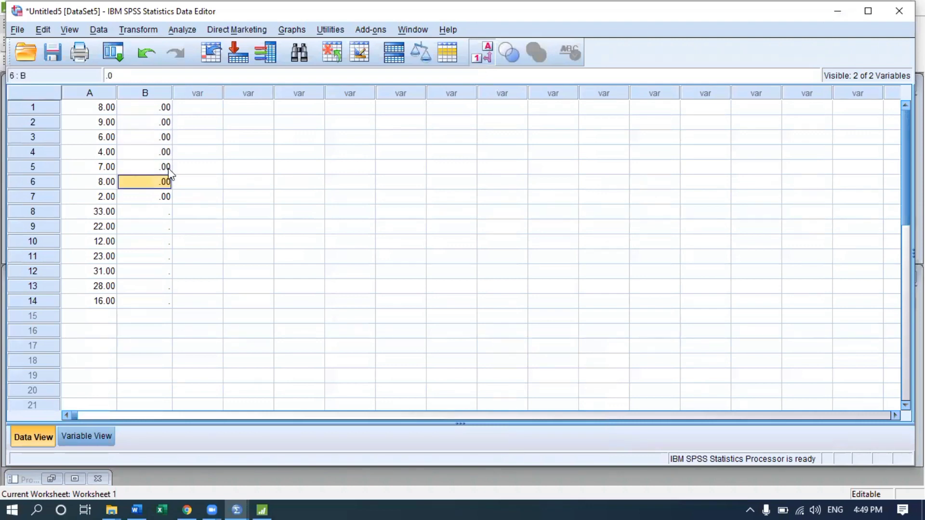
key(Down)
key(Down)
text(1)
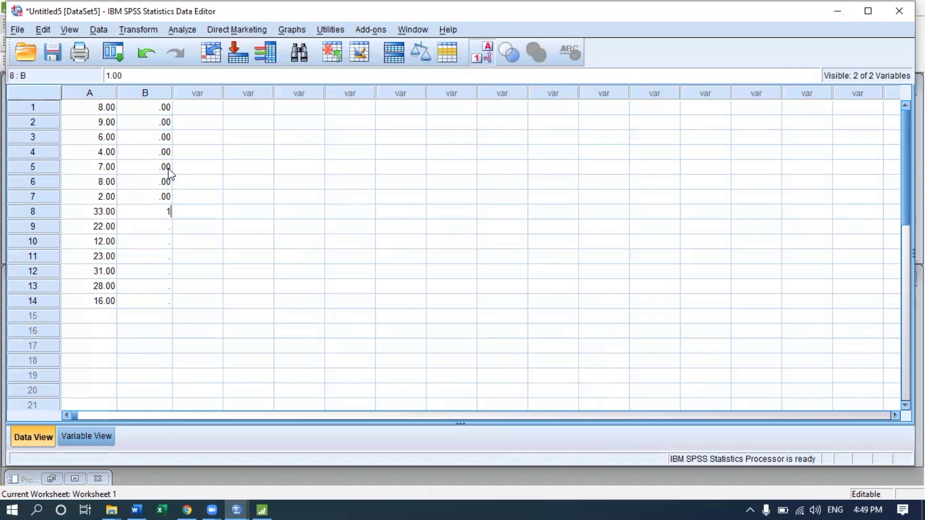
Step: Fill rows 9 to 14 of column B with the consecutive numbers 2 through 7
key(Down)
text(2)
key(Down)
text(3)
key(Down)
text(4)
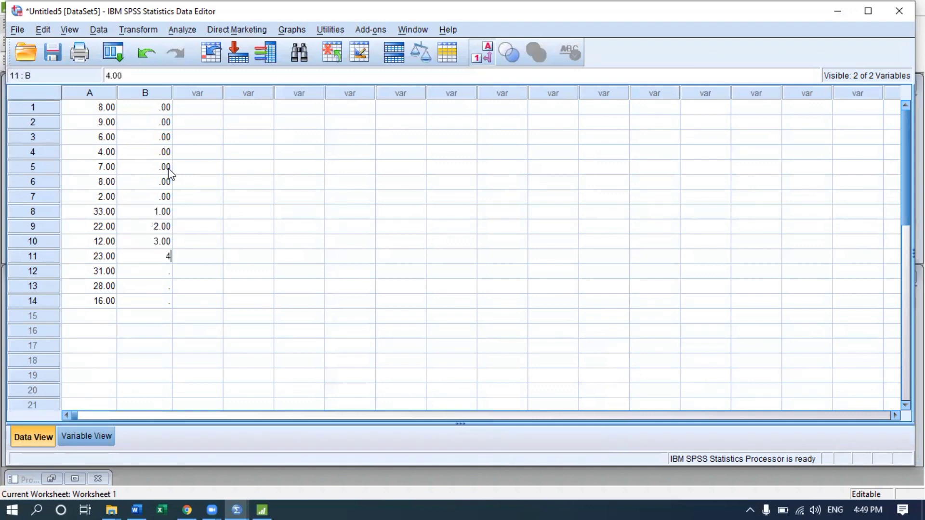
key(Down)
text(5)
key(Down)
text(6)
key(Down)
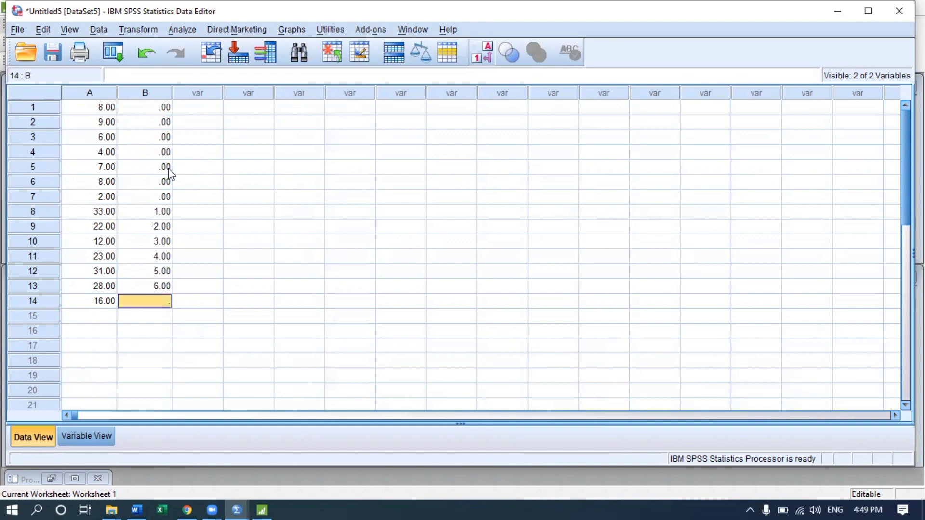
text(7)
key(Down)
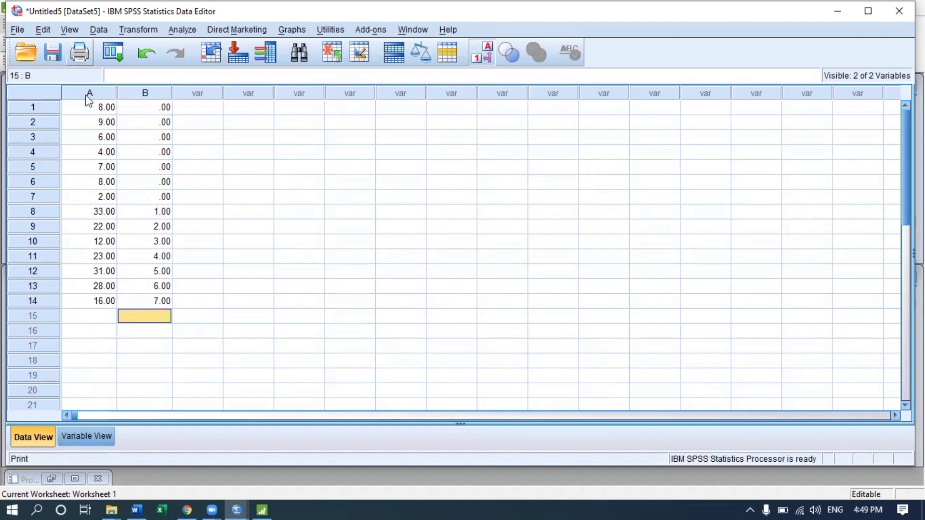
Step: Rename variable B as Group in the variable definitions
click(87, 437)
click(87, 107)
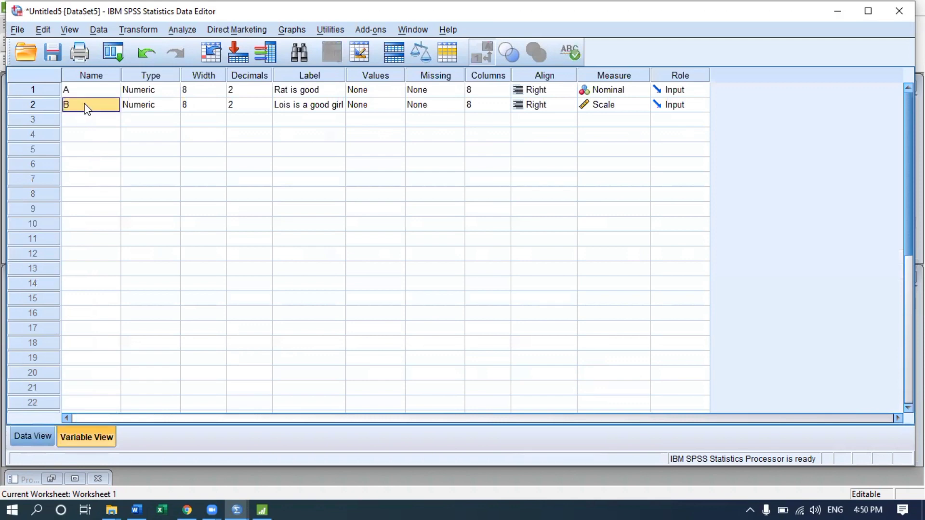
text(g)
Step: Define value labels for the Group variable, with 0 as "A" and 1 as "B"
click(398, 108)
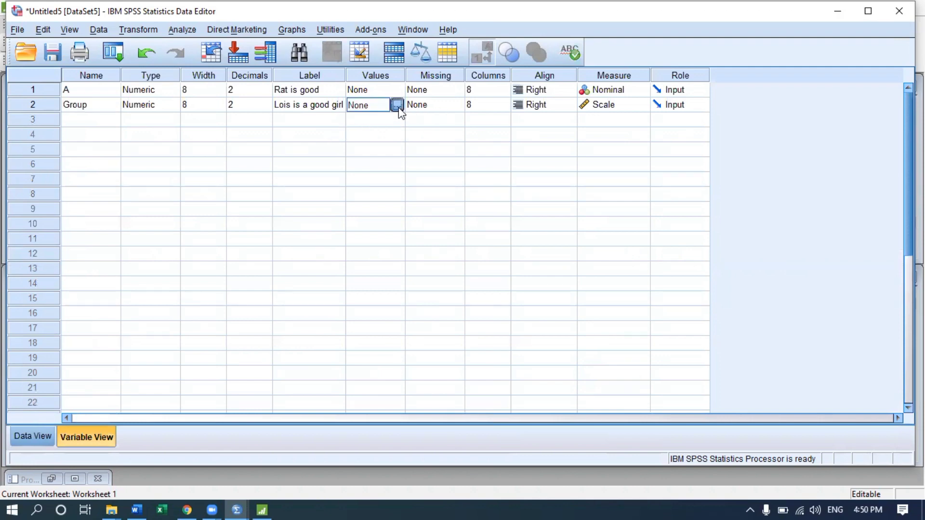
click(398, 107)
text(0)
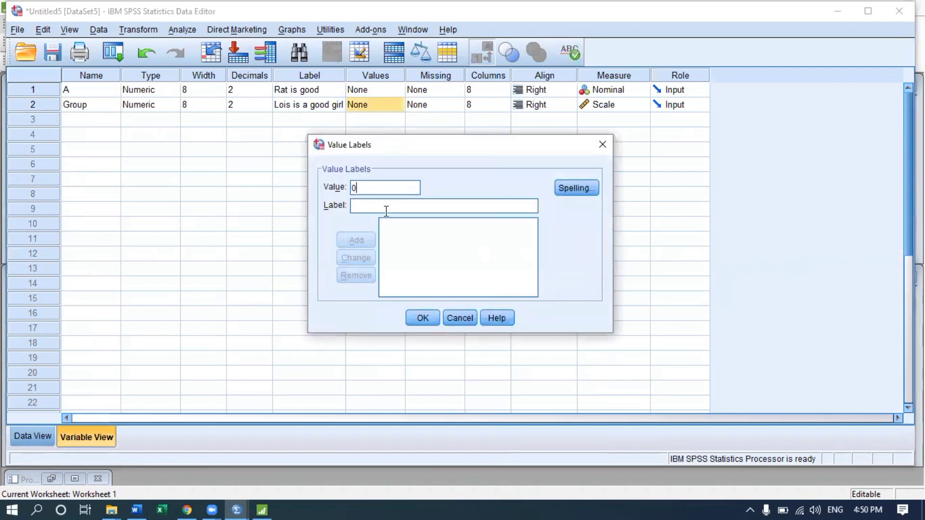
text(A)
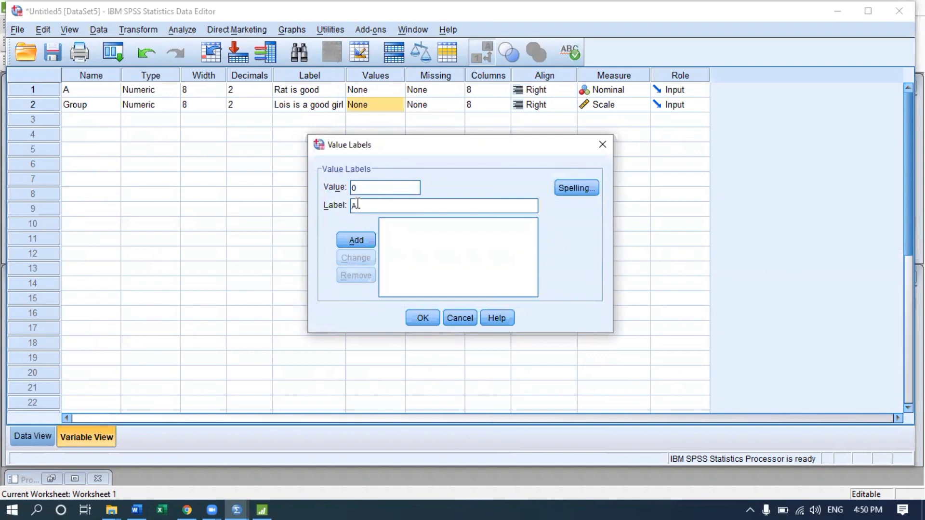
click(355, 240)
text(1)
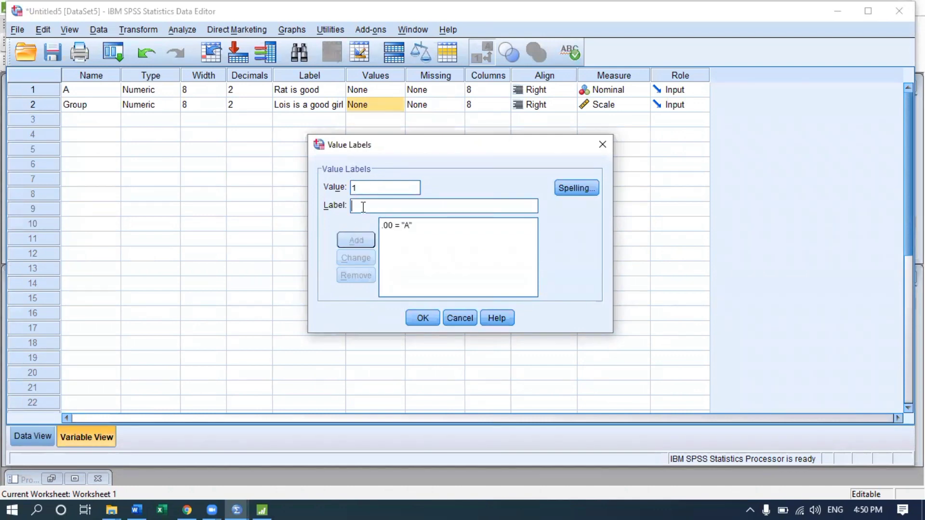
text(B)
click(363, 240)
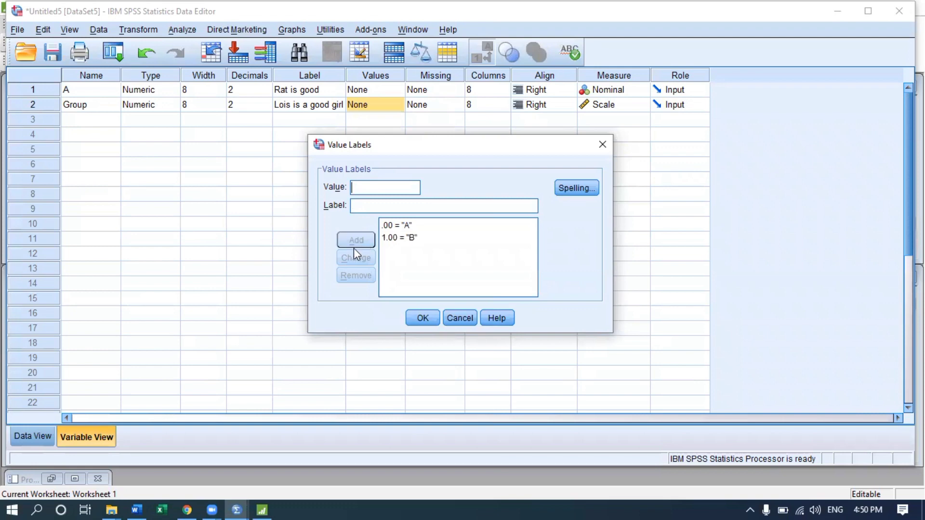
click(426, 321)
Step: Set the decimals of both the Group variable and variable A to 0
click(261, 105)
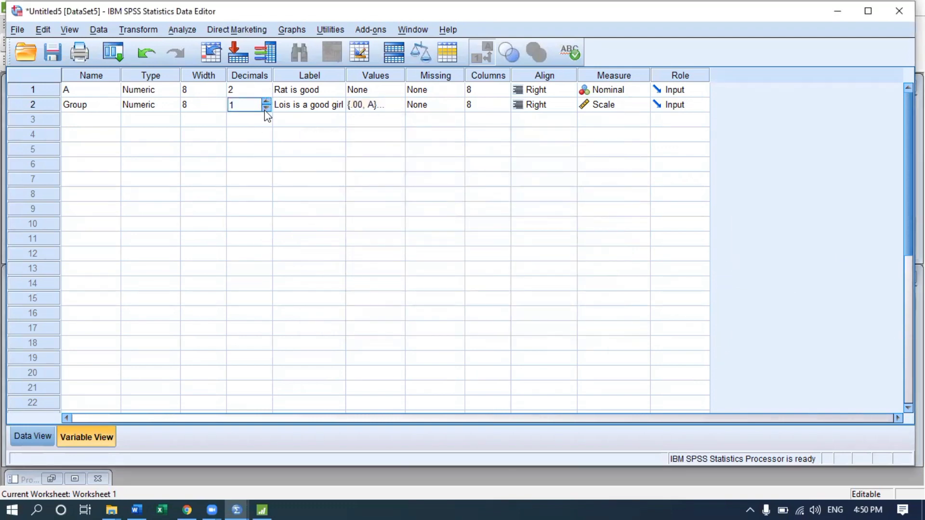
click(266, 109)
click(268, 88)
click(268, 92)
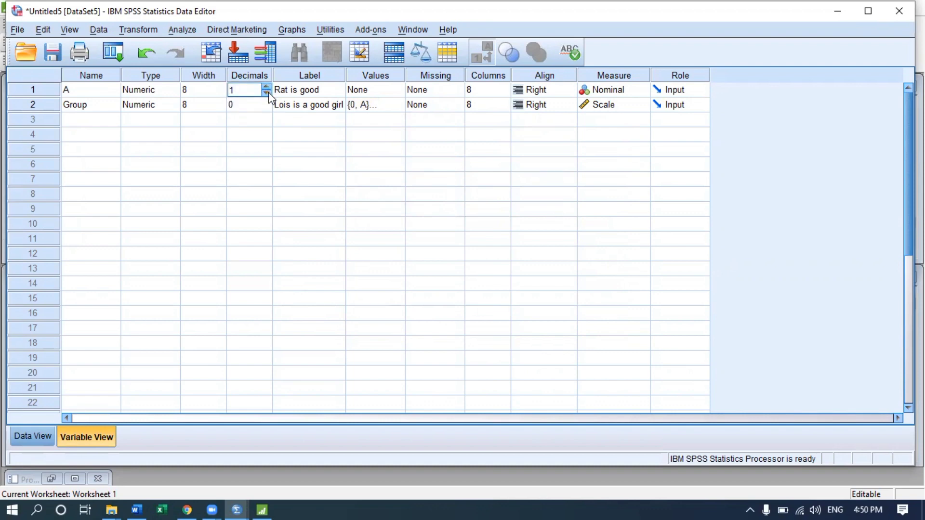
click(268, 91)
Step: Rename variable A as Data
click(73, 89)
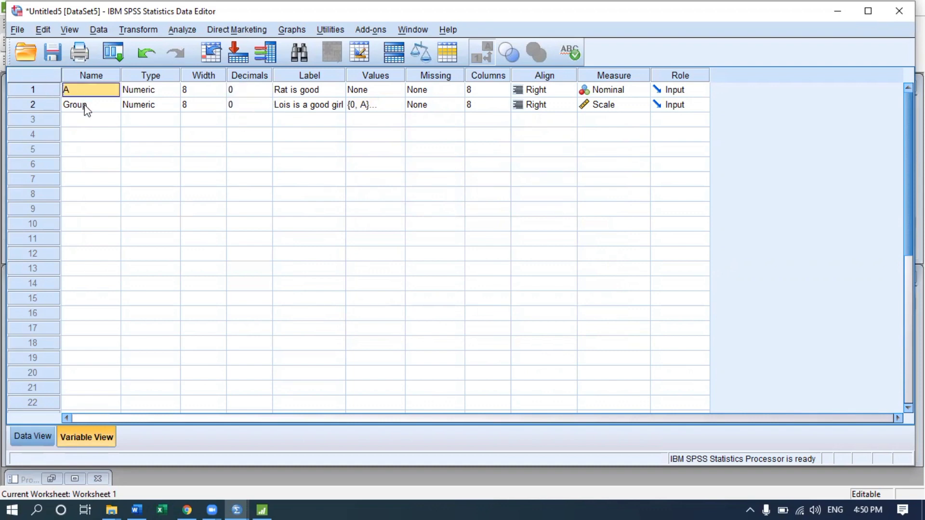
click(30, 436)
click(72, 436)
text(Data)
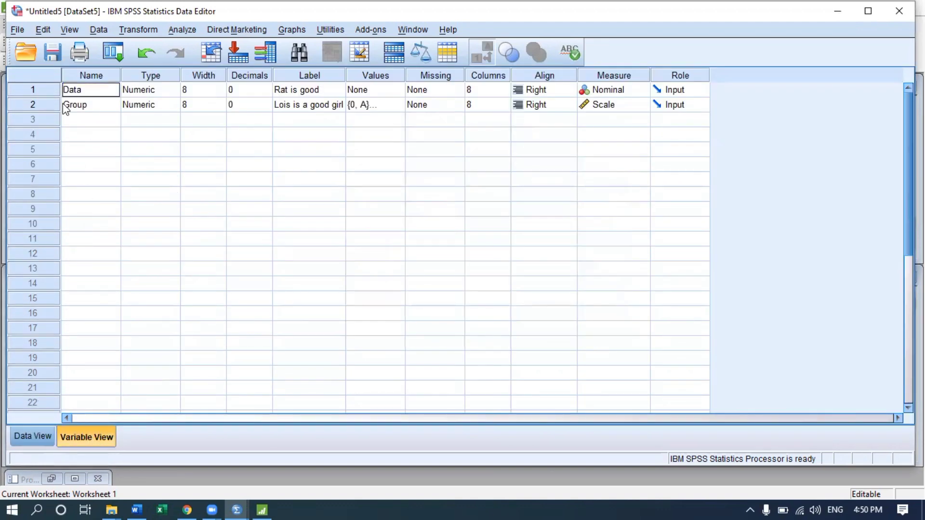
key(Return)
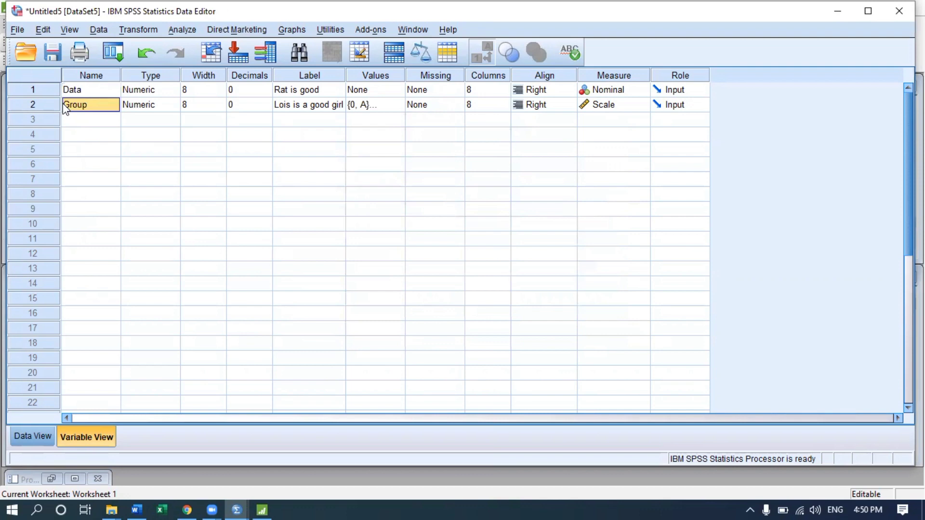
Step: Replace the Group codes in rows 9 to 14 of the data with 1, then select the Group column
click(30, 436)
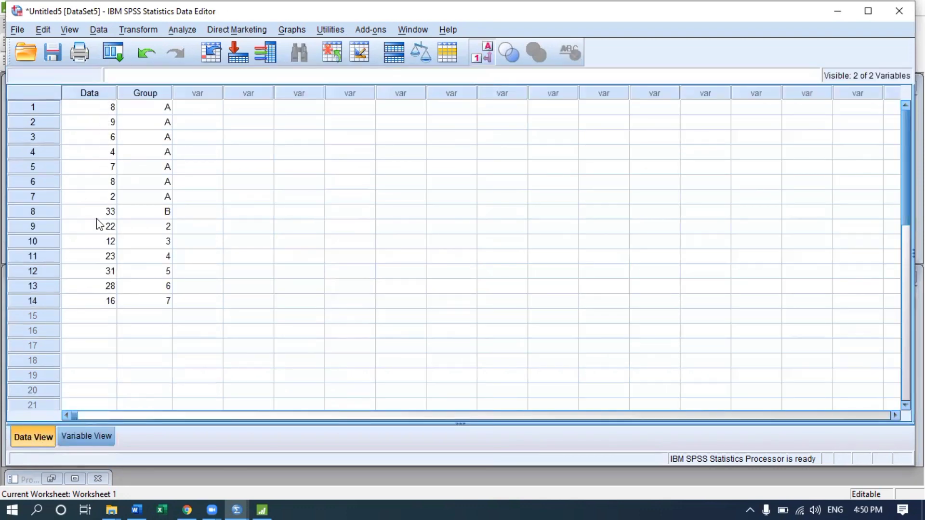
click(168, 226)
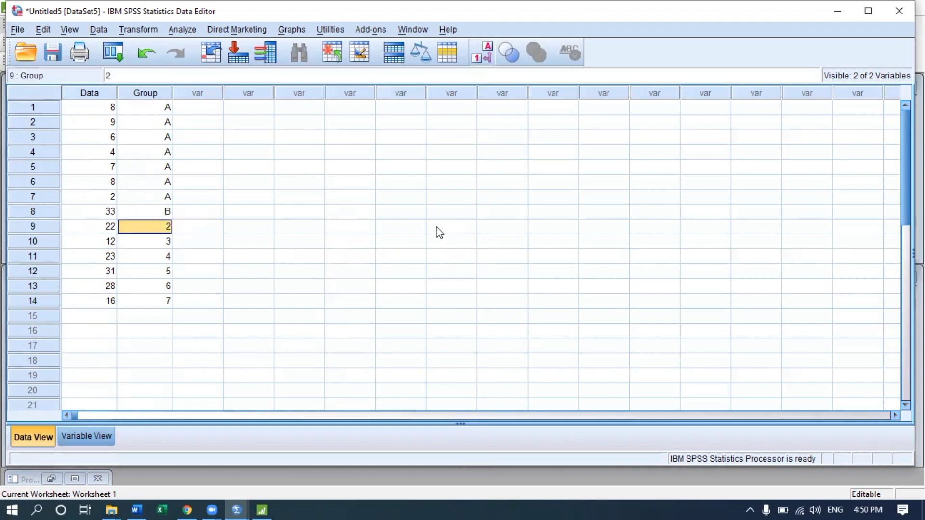
text(1)
key(Return)
text(1)
key(Return)
text(1)
key(Return)
text(1)
key(Return)
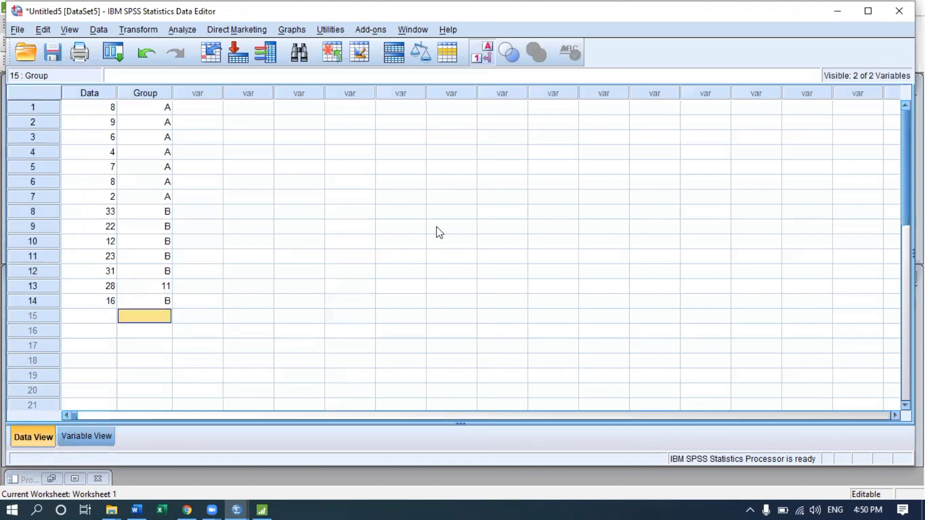
key(Up)
key(Up)
text(1)
key(Return)
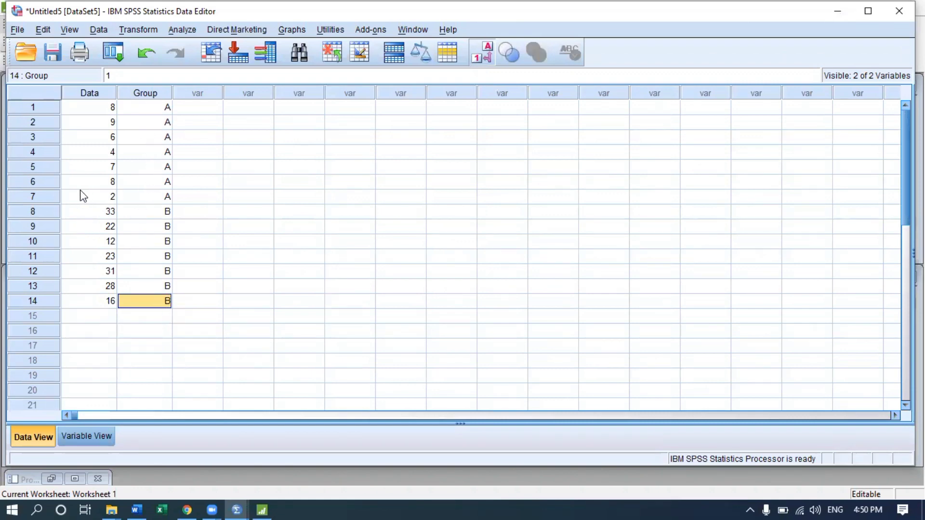
click(159, 96)
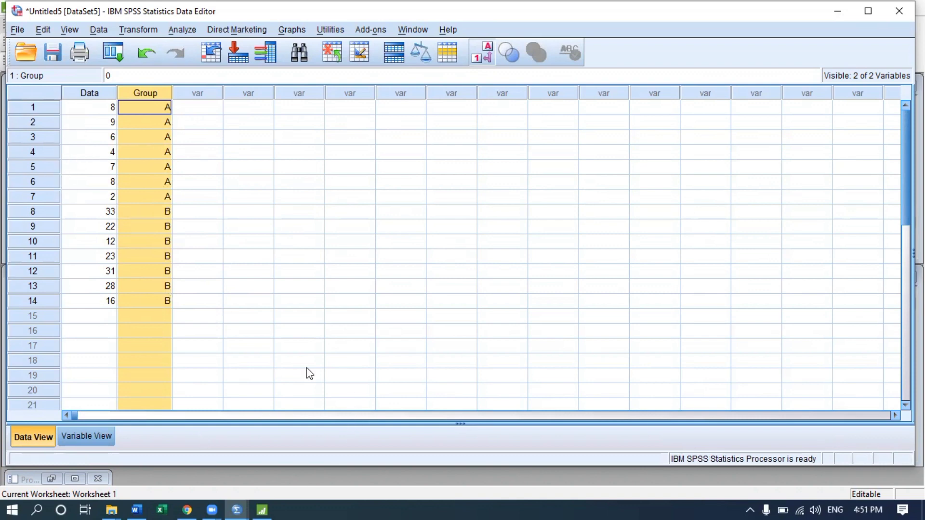
Step: Create a new dataset and enter 2, 3, 4, 5, 6 and 7 in rows 1 to 6 of the first column
key(ctrl+n)
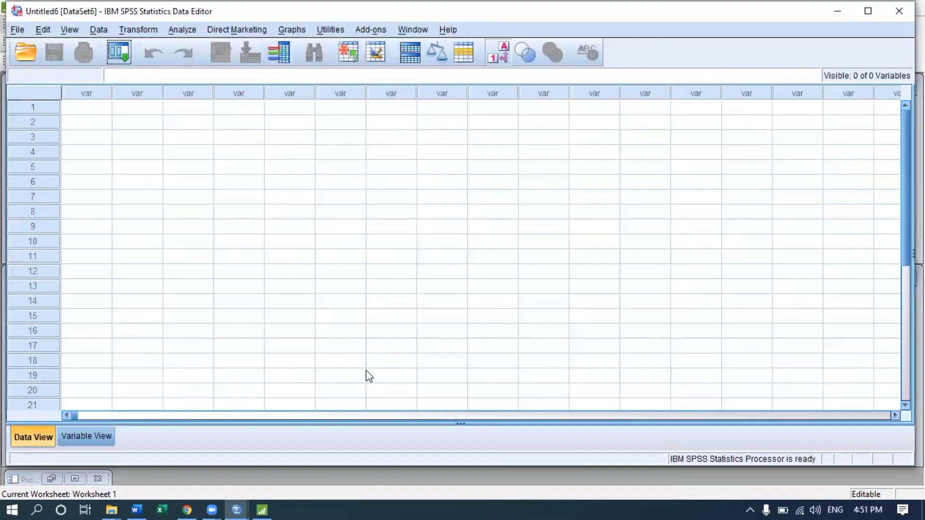
click(93, 108)
text(2)
key(Return)
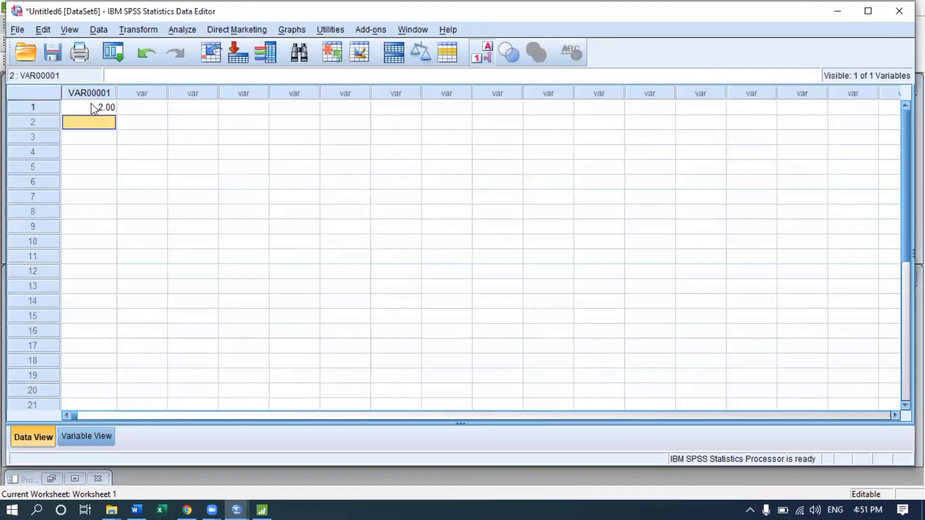
text(3)
key(Return)
text(4)
key(Return)
text(5)
key(Return)
text(6)
key(Return)
text(7)
key(Return)
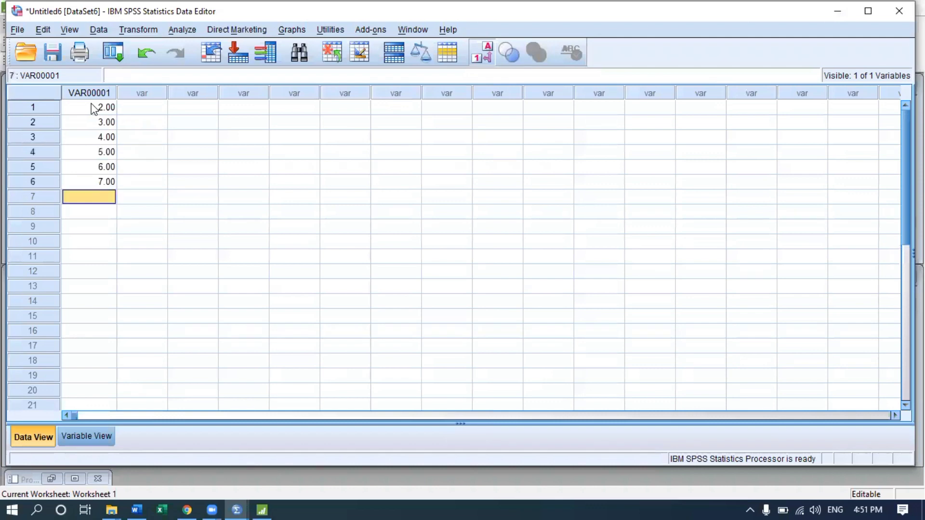
Step: Enter 33, 33, 33, 44, 55 and 66 in rows 1 to 6 of the second column
key(Right)
key(Up)
key(Up)
key(Up)
key(Up)
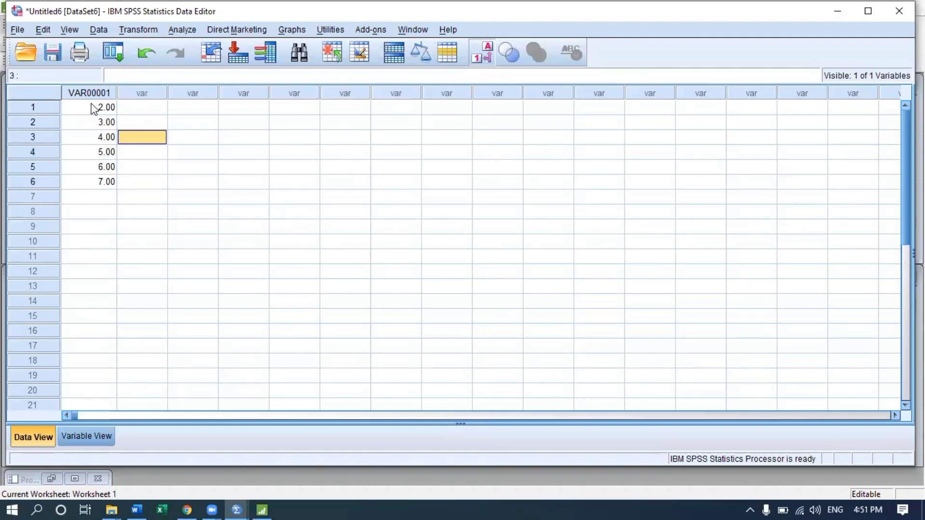
key(Up)
key(Up)
text(33)
key(Return)
text(33)
key(Return)
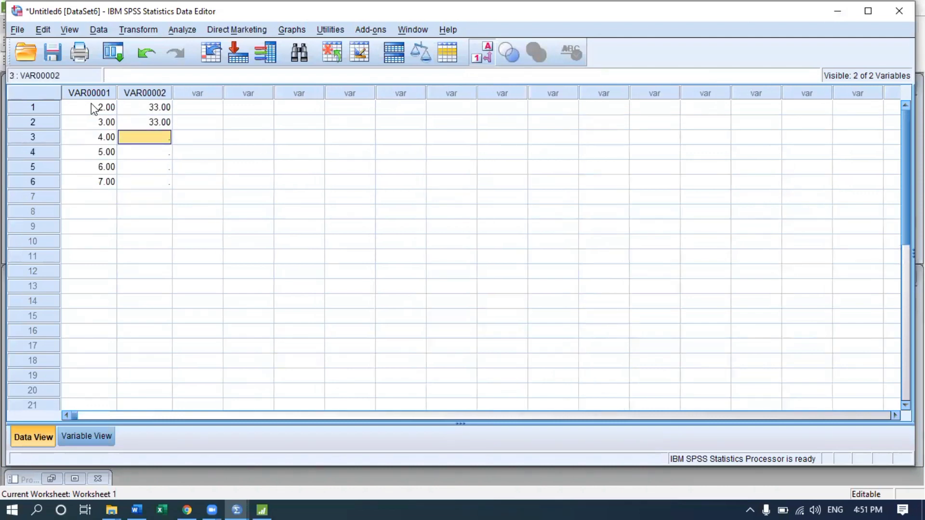
text(33)
key(Return)
text(44)
key(Return)
text(55)
key(Return)
text(66)
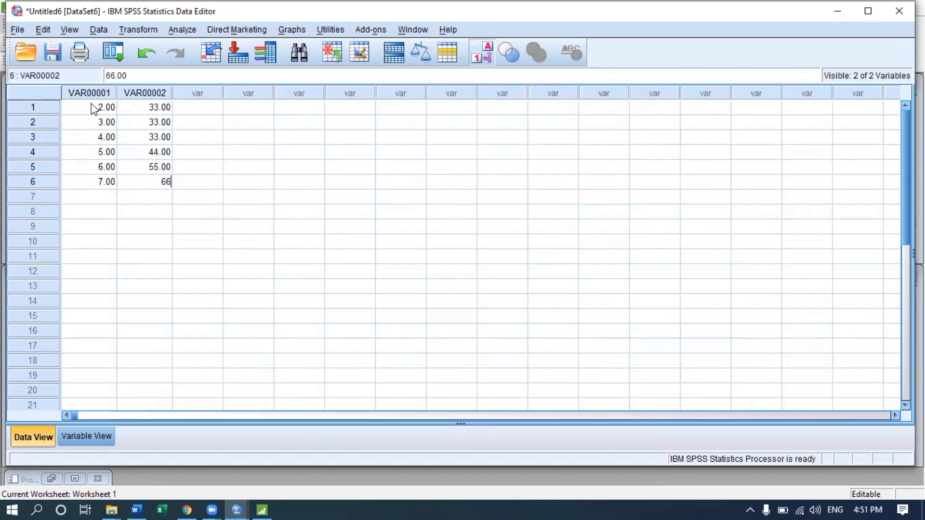
key(Return)
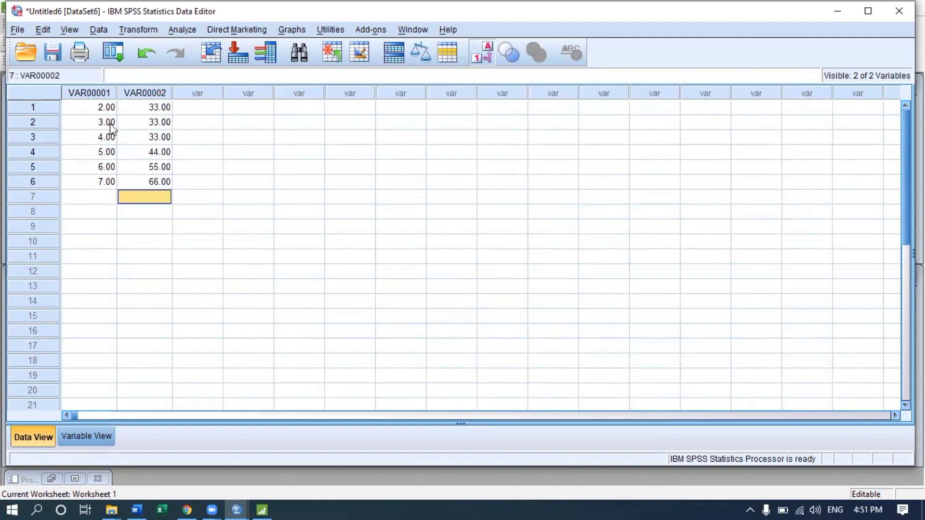
Step: Name the first variable C and the second variable D, and return to the data values
click(100, 443)
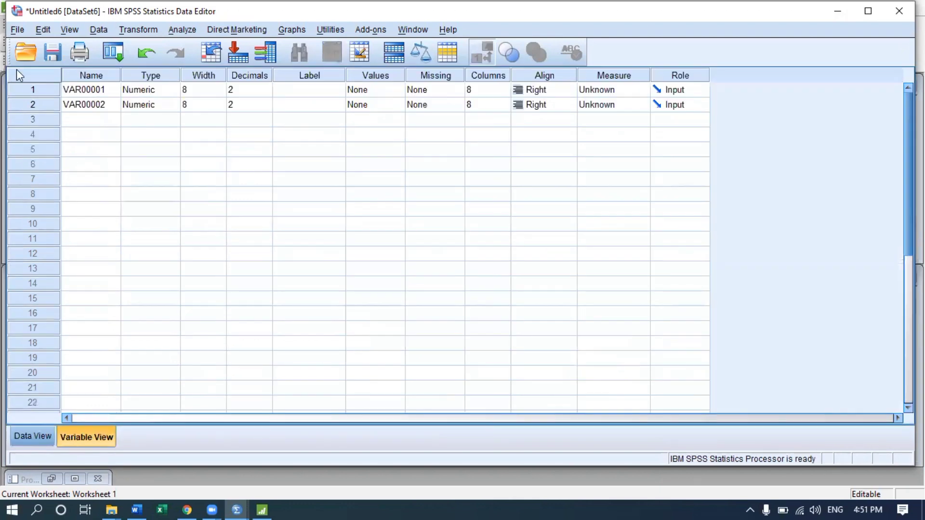
click(87, 91)
text(C)
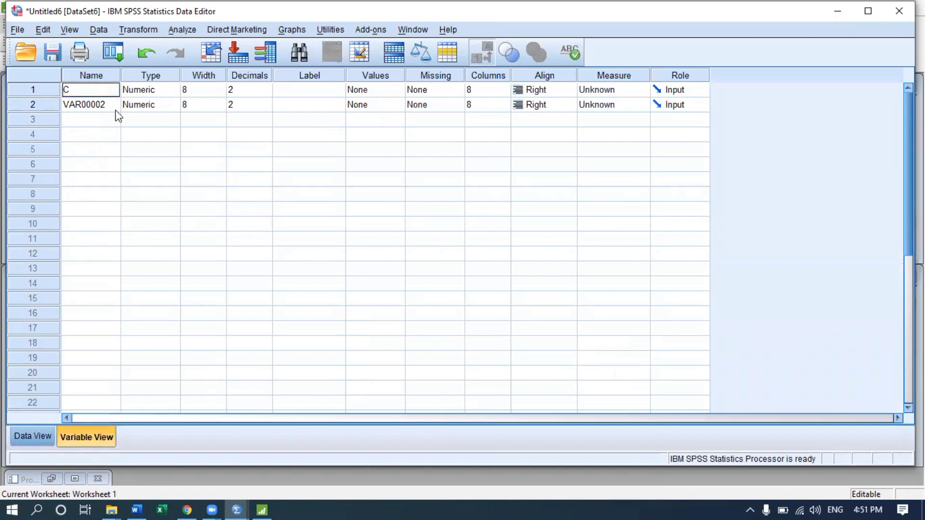
key(Return)
text(D)
key(Return)
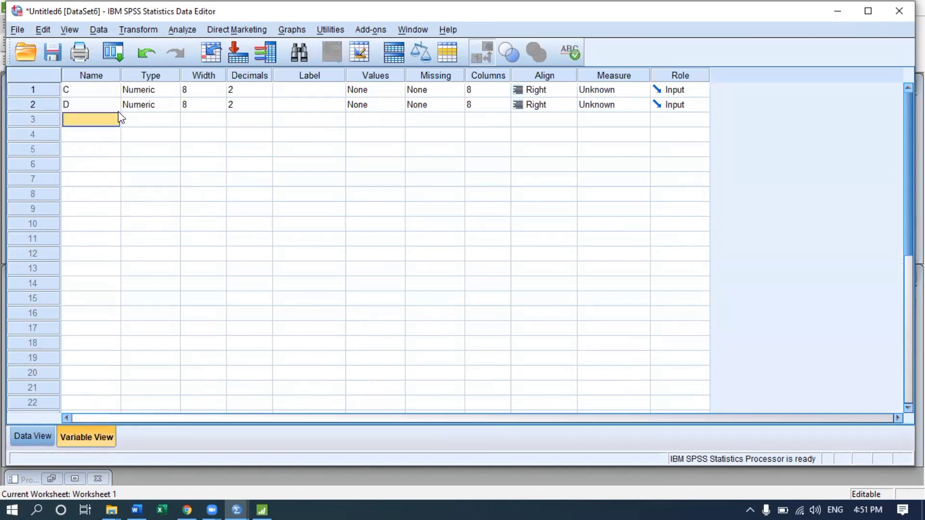
click(43, 437)
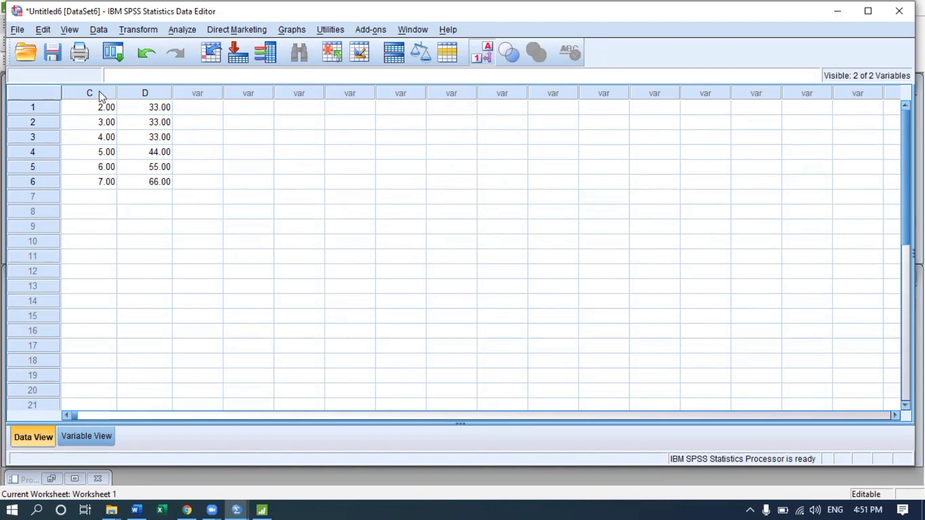
Step: Move the six values of column D to rows 7 to 12 of column C, below its existing values
click(33, 183)
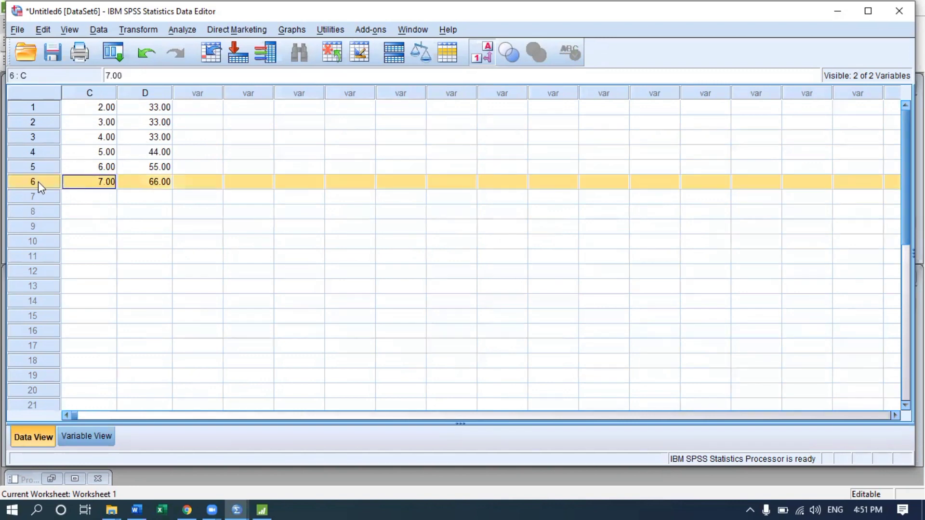
drag(144, 107, 163, 181)
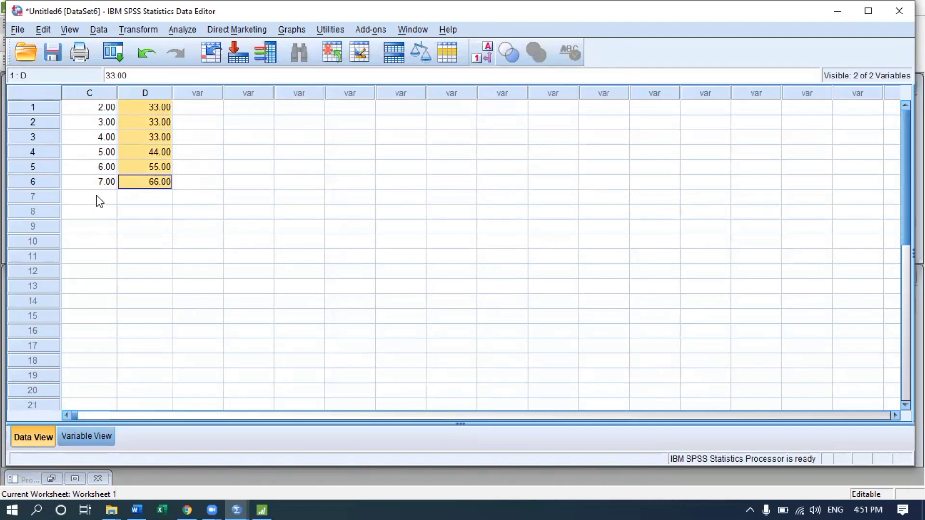
right_click(161, 150)
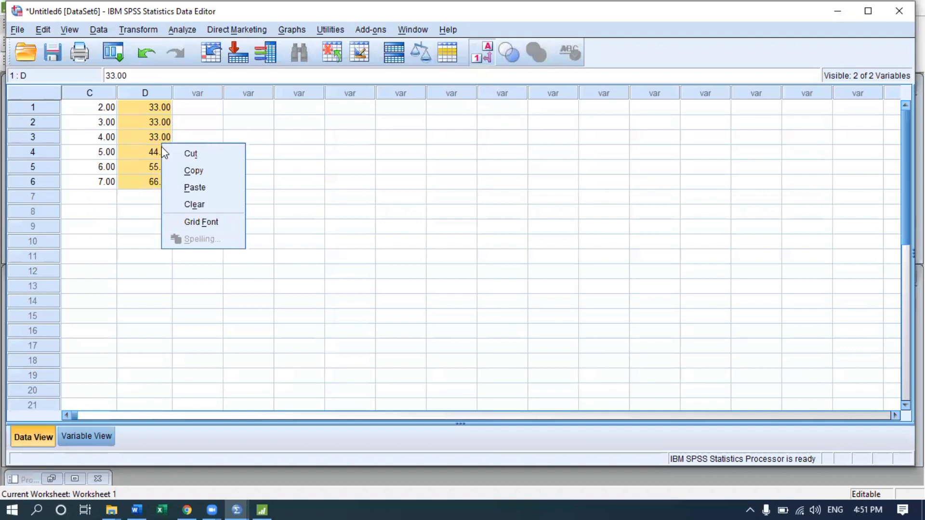
click(189, 152)
click(90, 198)
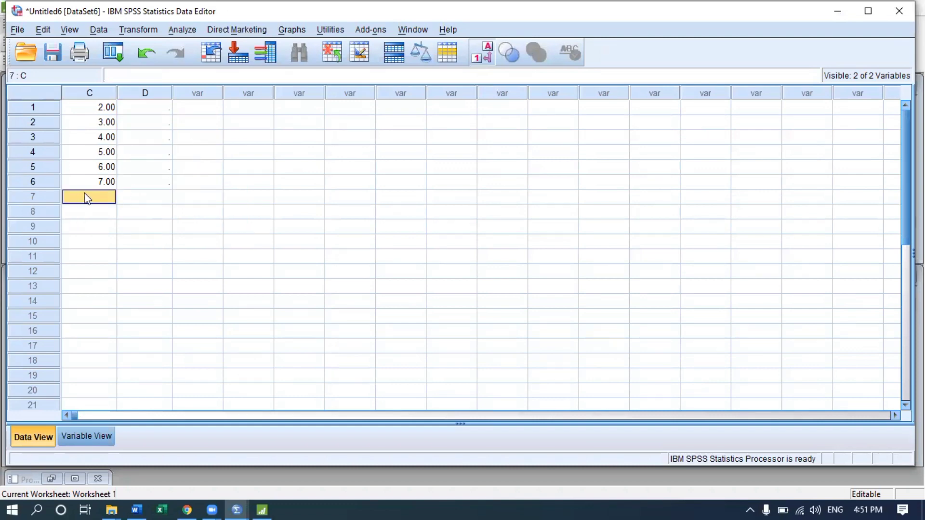
right_click(87, 195)
click(110, 233)
Step: Enter the group code 0 in rows 1 to 6 of column D
click(143, 186)
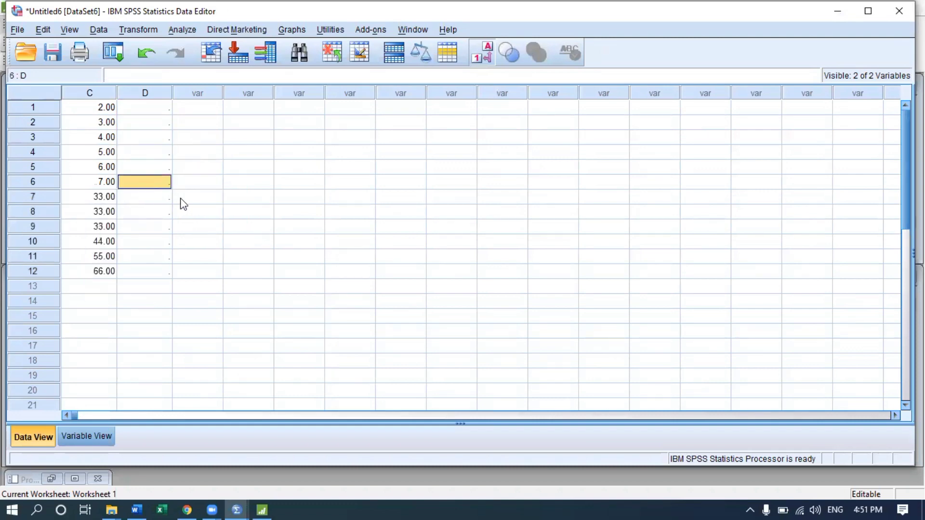
text(0)
key(Up)
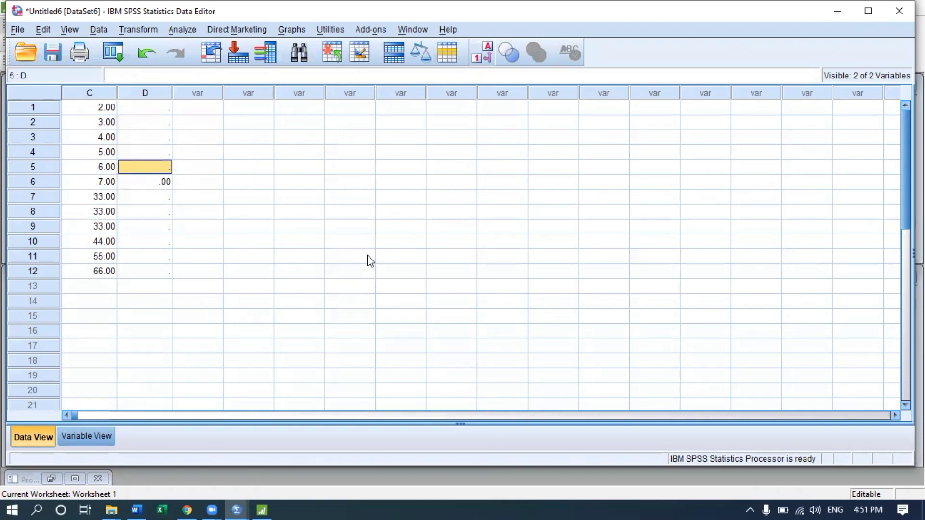
text(0)
key(Up)
text(0)
key(Up)
text(0)
key(Up)
text(0)
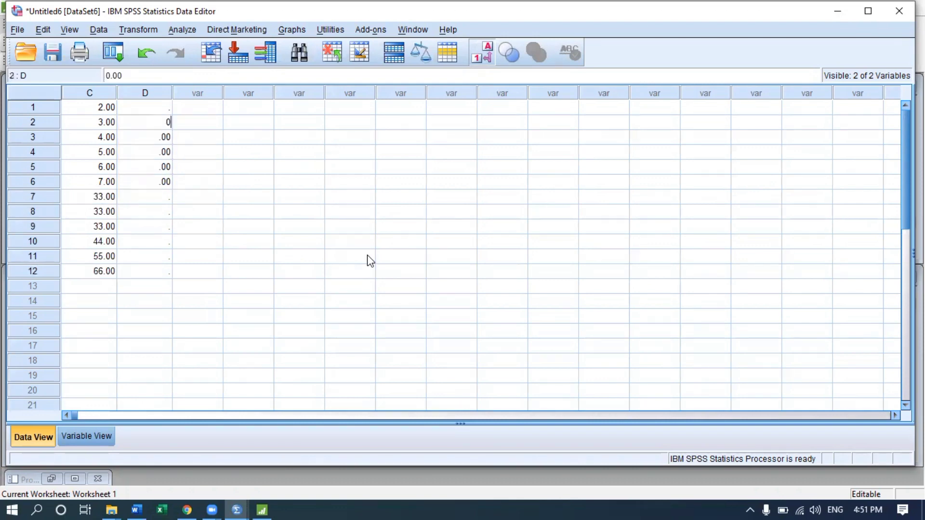
key(Up)
text(0)
Step: Enter the group code 1 in rows 7 to 12 of column D
key(Down)
key(Down)
key(Down)
key(Down)
key(Down)
key(Down)
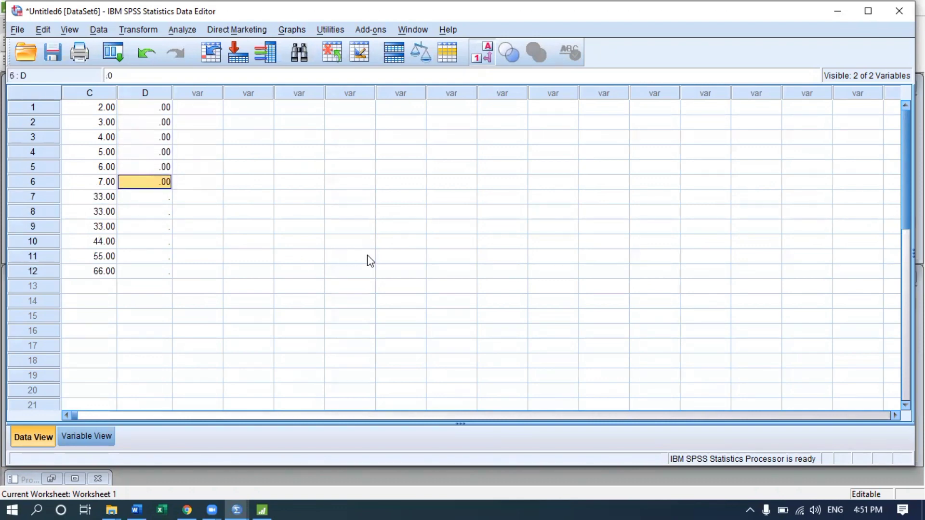
text(1)
key(Down)
text(1)
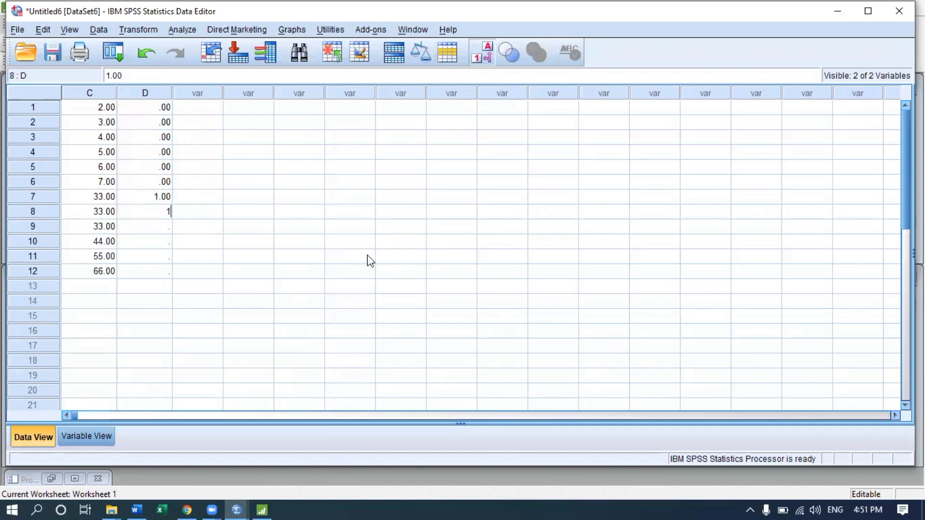
key(Down)
text(1)
key(Down)
text(1)
key(Down)
text(1)
key(Down)
text(1)
key(Down)
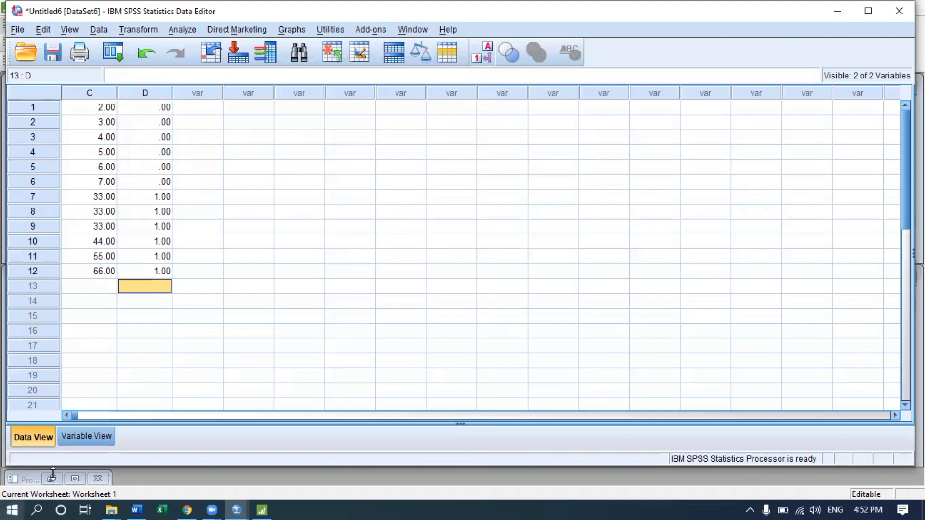
Step: Define the value labels of variable D as 0 = C and 1 = D
click(97, 432)
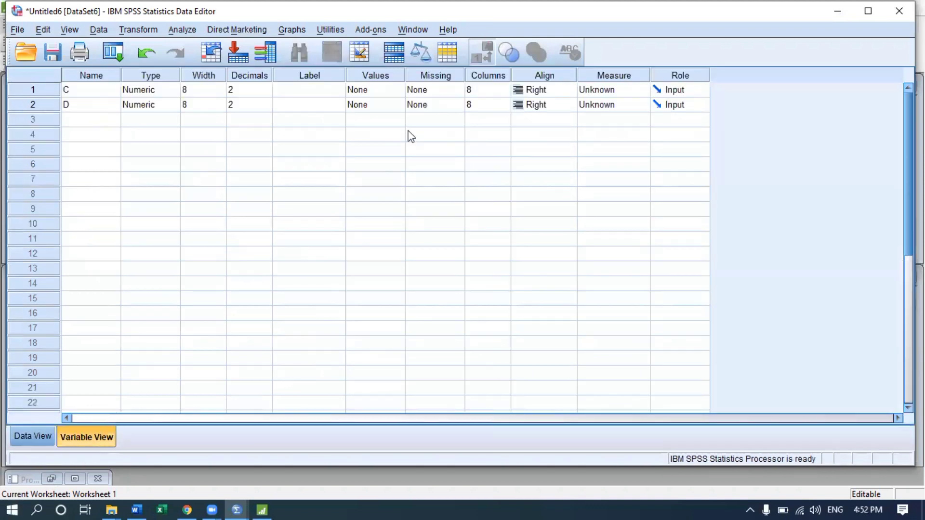
click(397, 107)
click(398, 107)
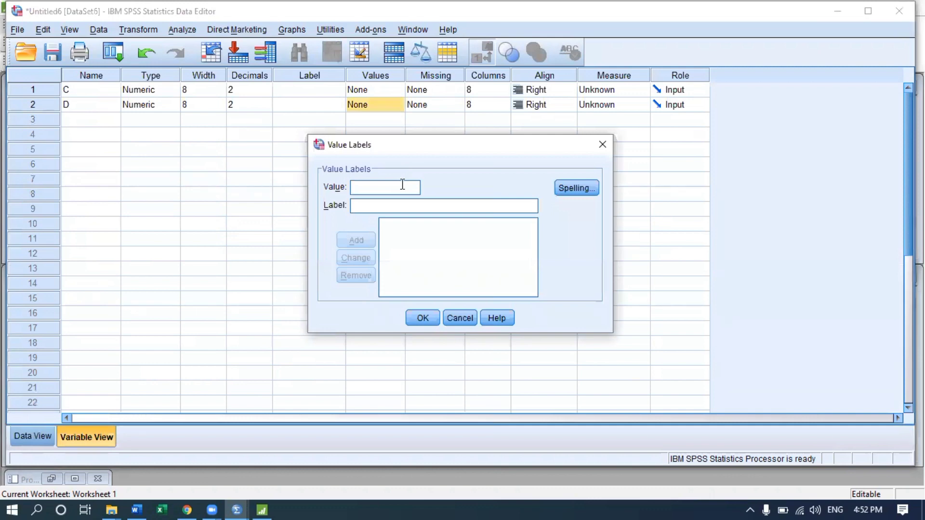
text(0)
click(397, 205)
text(C)
click(368, 241)
text(1)
click(372, 205)
text(D)
click(366, 240)
click(424, 316)
Step: Rename the second variable Group and the first variable Data, and return to the data values
click(76, 106)
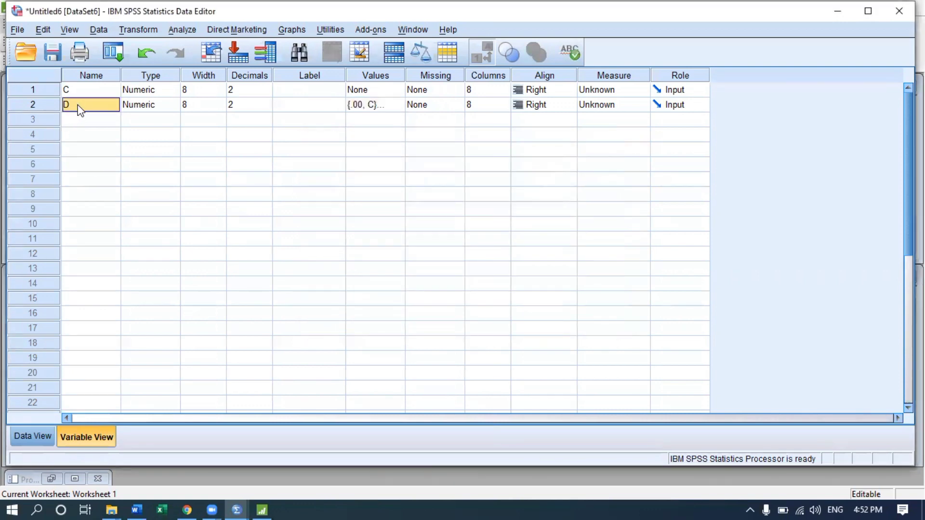
text(gRCU)
key(BackSpace)
key(BackSpace)
key(BackSpace)
key(BackSpace)
text(Group)
key(Up)
text(Data)
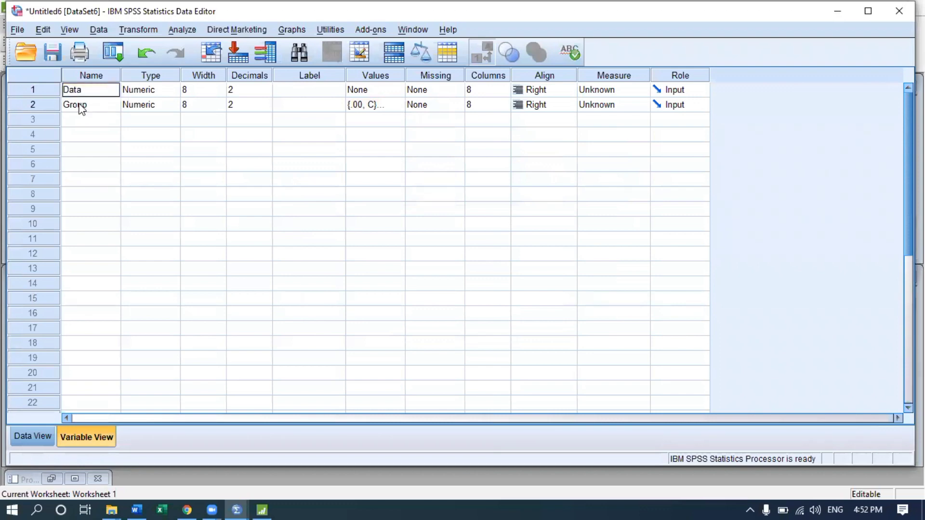
key(Return)
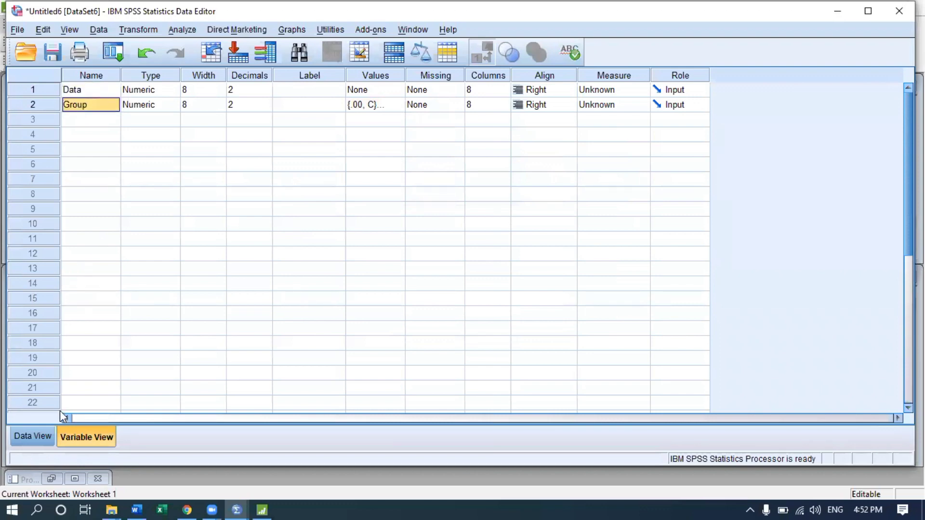
click(45, 435)
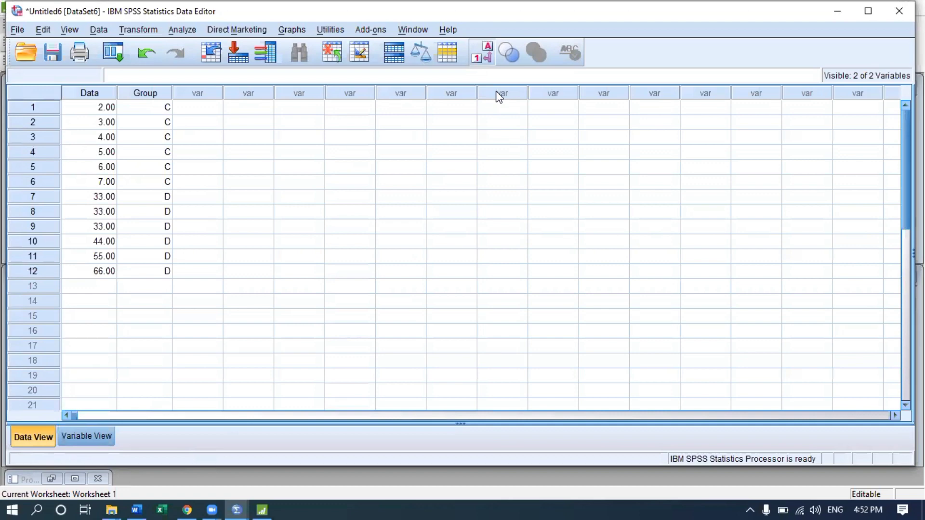
Step: Close the current dataset without saving it and switch to the Untitled5 dataset
click(182, 255)
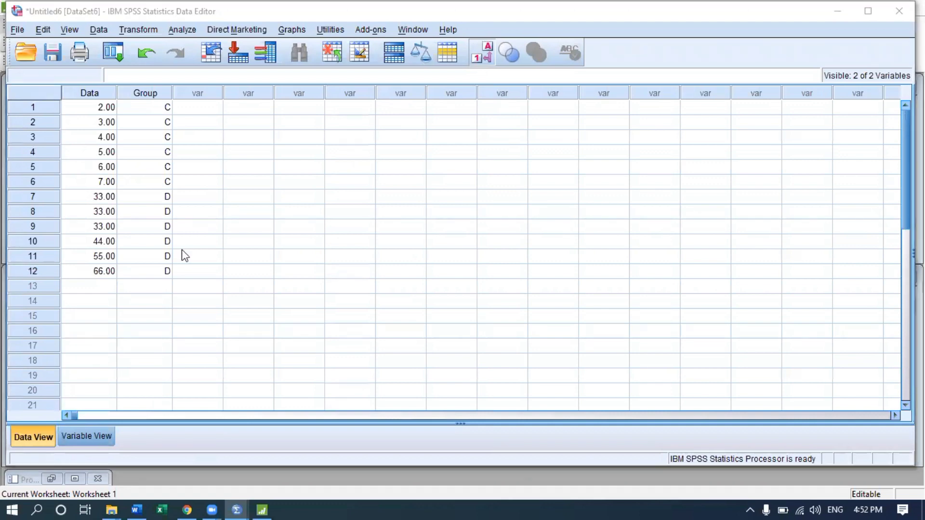
click(899, 11)
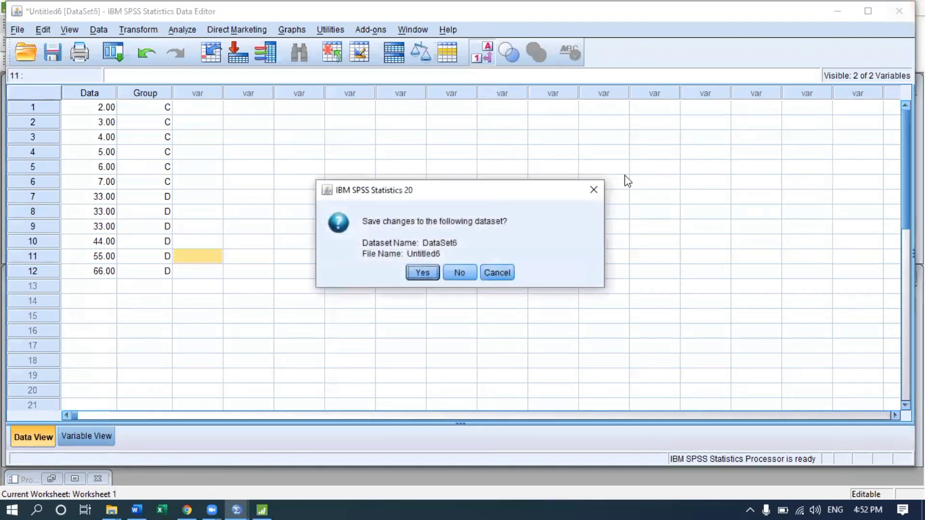
click(455, 277)
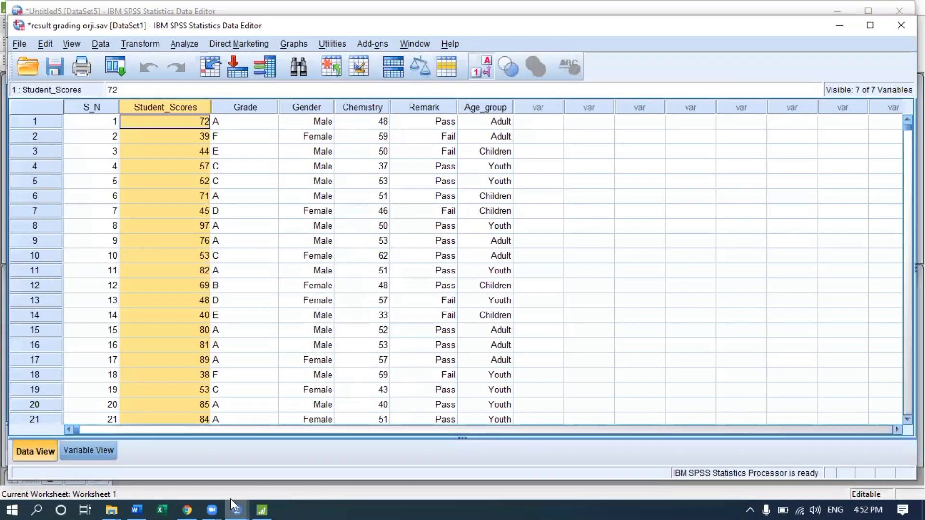
mouse_move(231, 499)
click(617, 455)
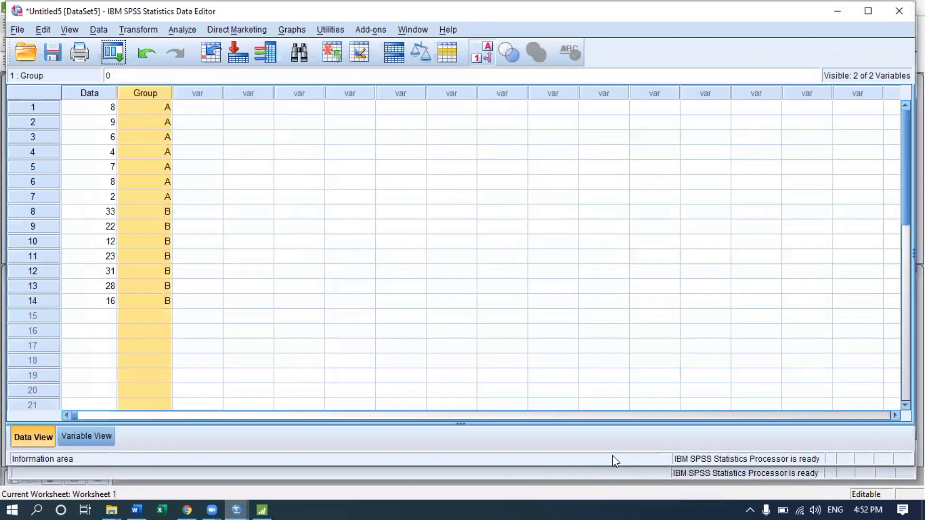
click(197, 197)
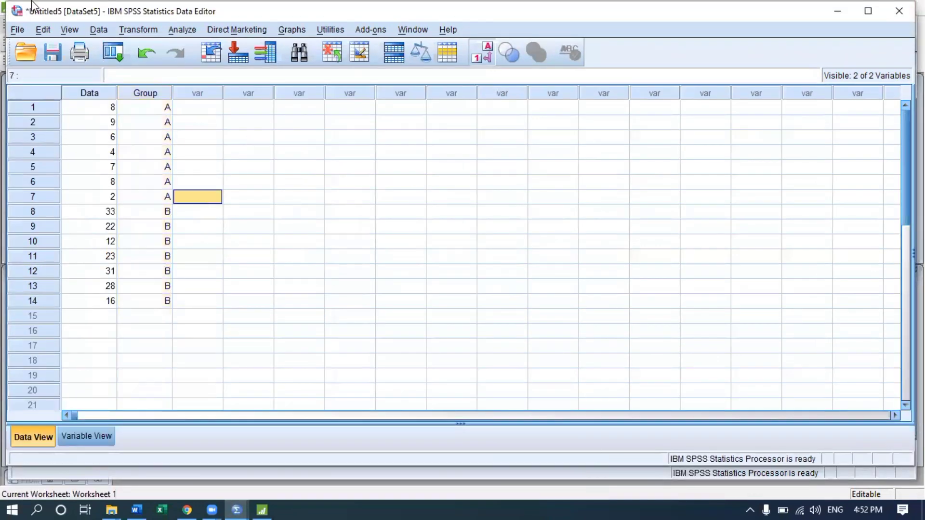
click(182, 30)
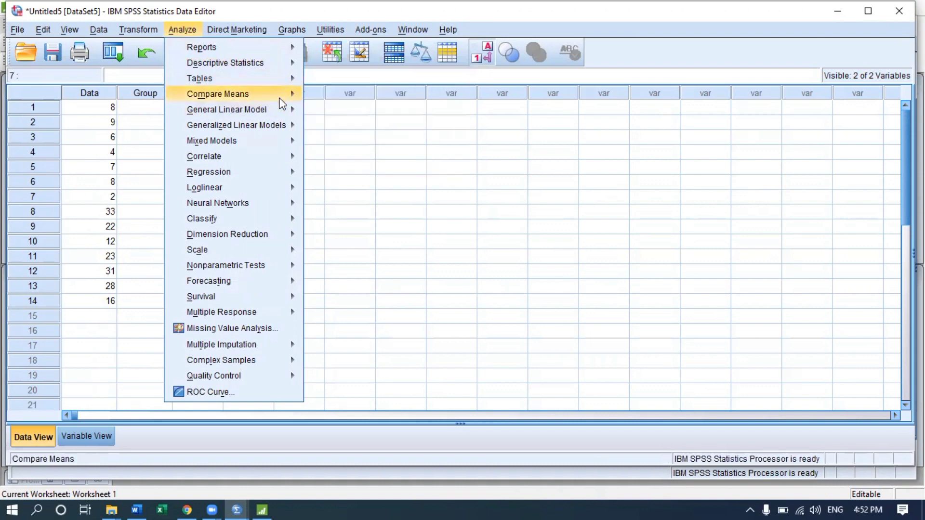
mouse_move(279, 98)
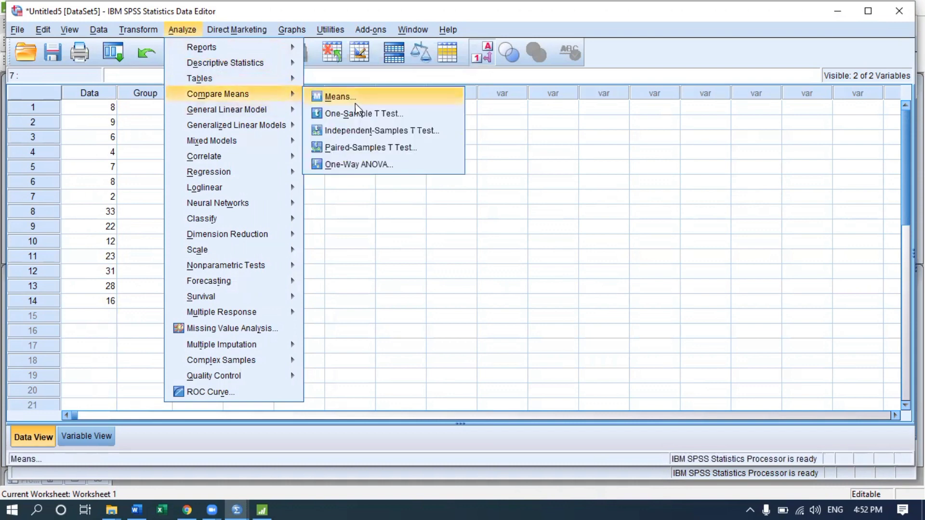
click(375, 131)
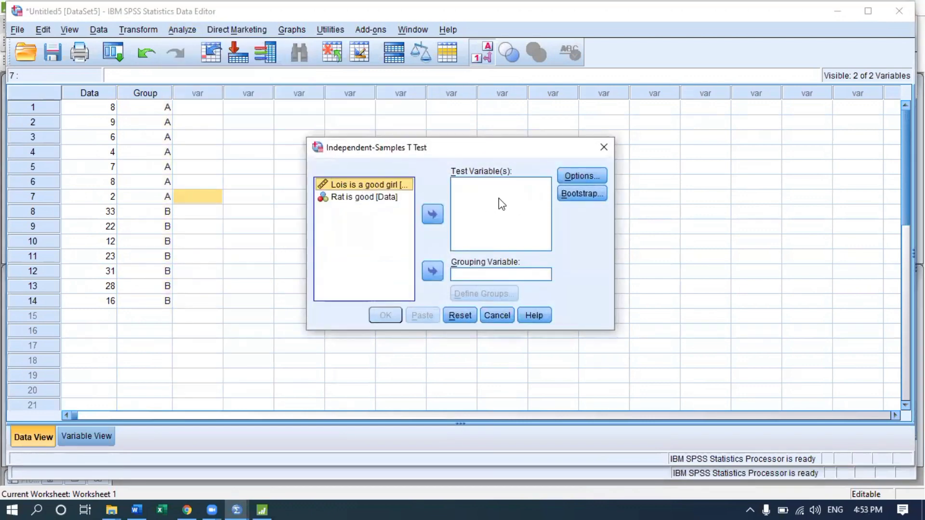
click(603, 148)
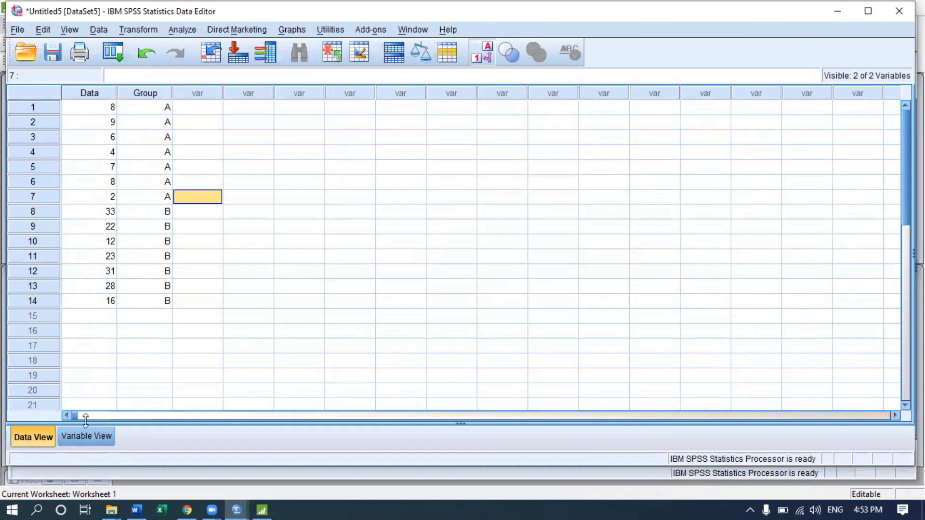
Step: Clear the descriptive labels of the Data and Group variables and return to the data values
click(89, 438)
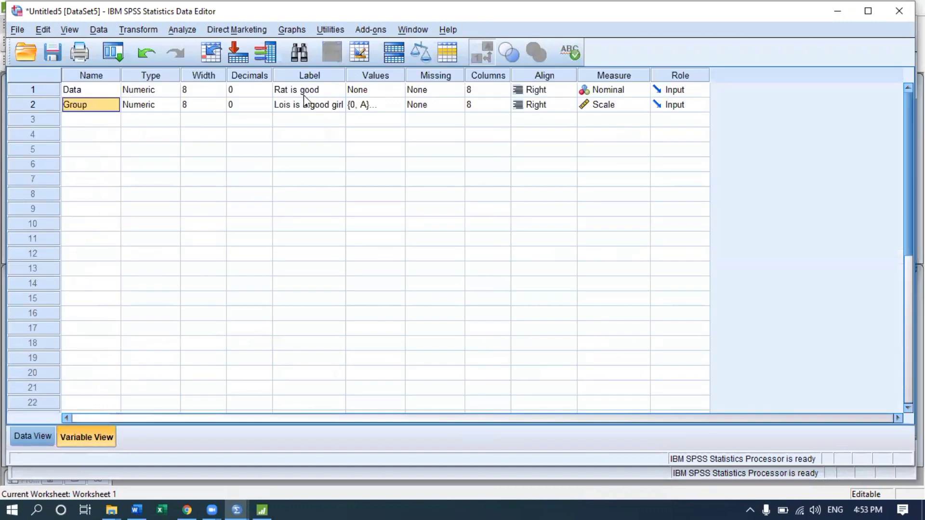
drag(303, 95, 308, 109)
key(Delete)
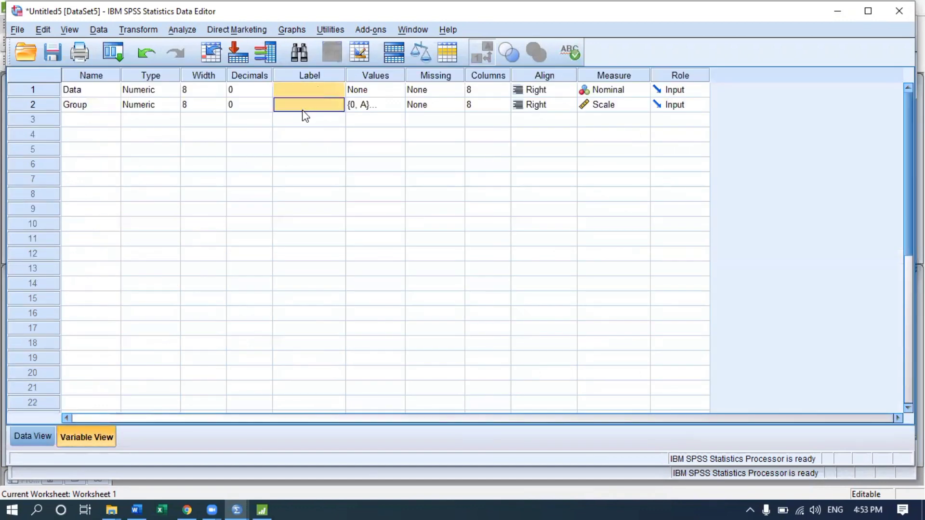
click(42, 436)
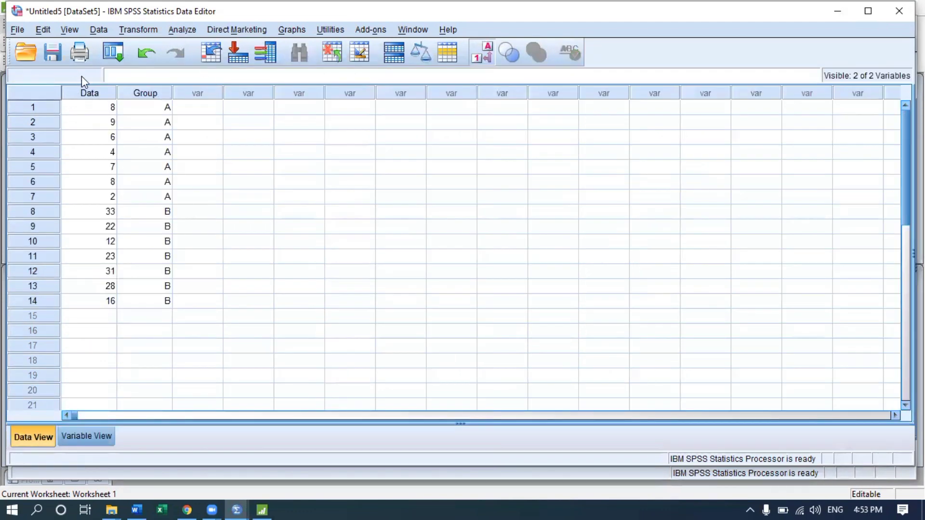
Step: Set up an Independent-Samples T Test with Data as the test variable and Group as the grouping variable
click(182, 30)
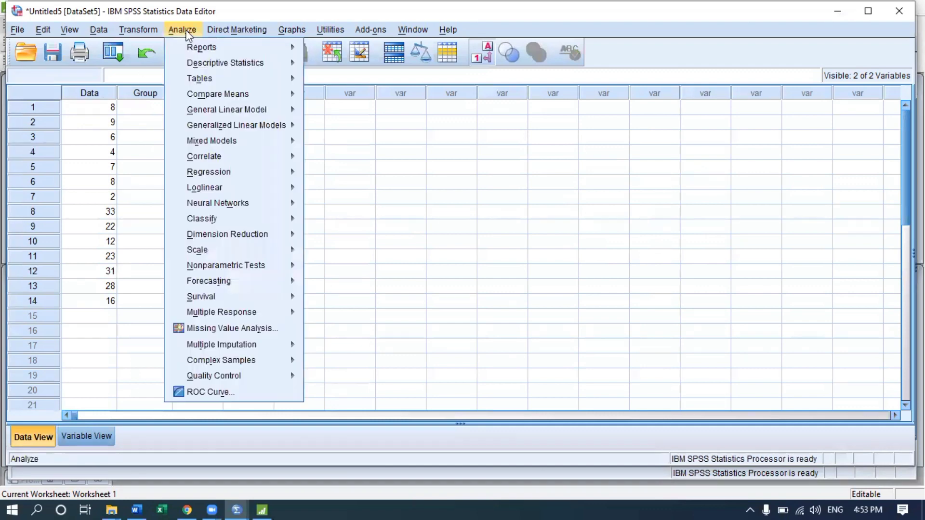
mouse_move(280, 95)
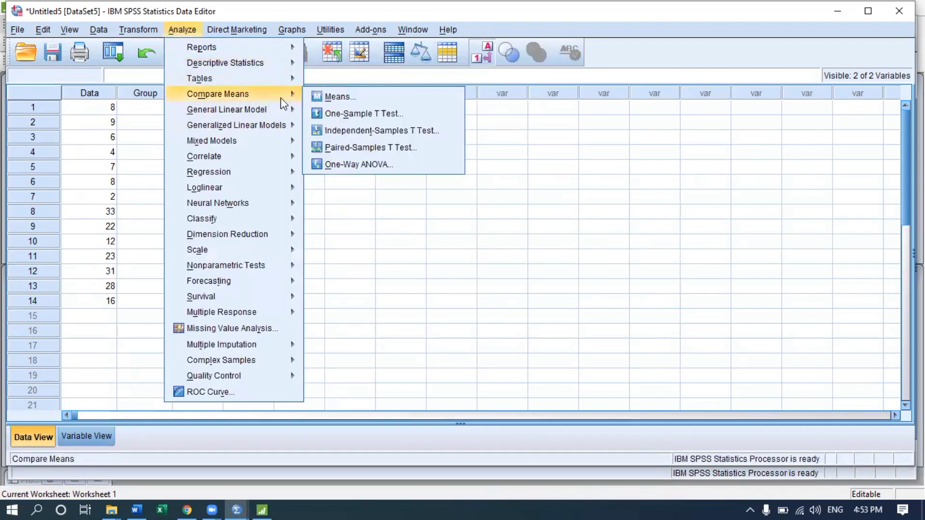
click(356, 131)
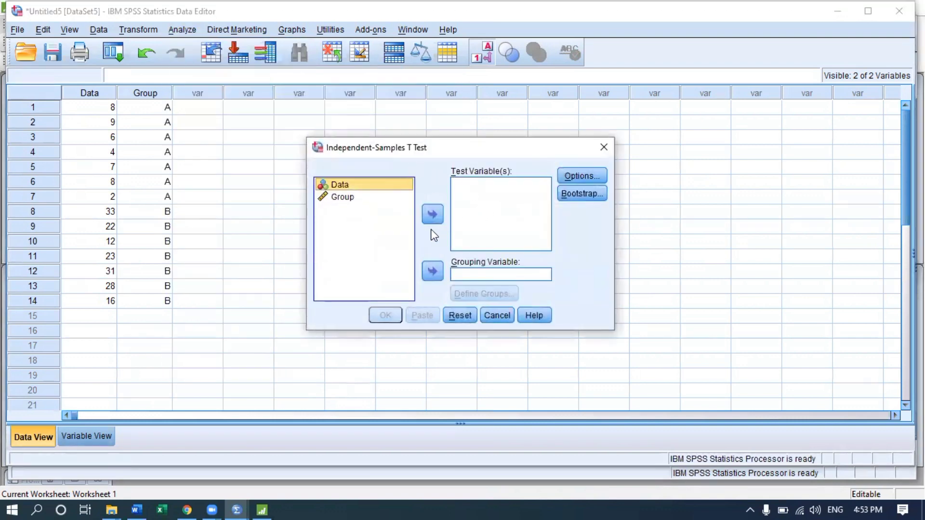
click(433, 215)
click(359, 188)
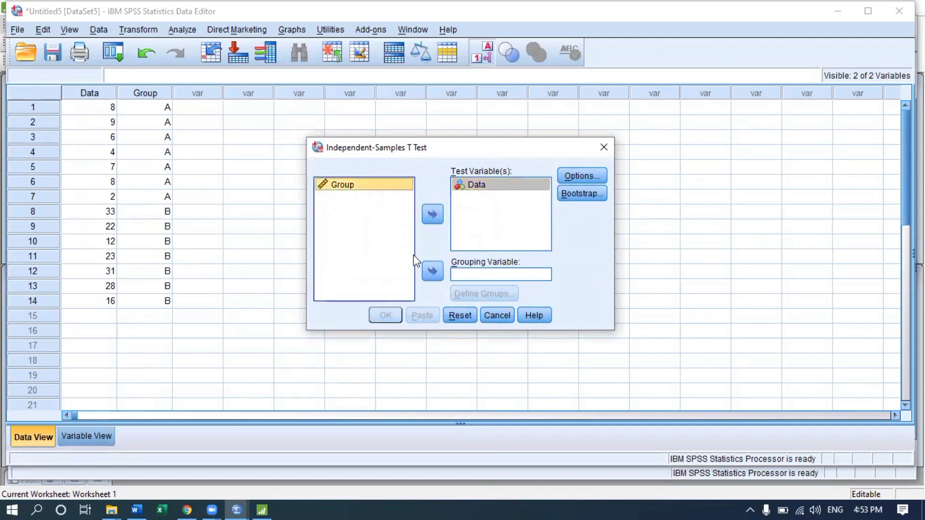
click(433, 272)
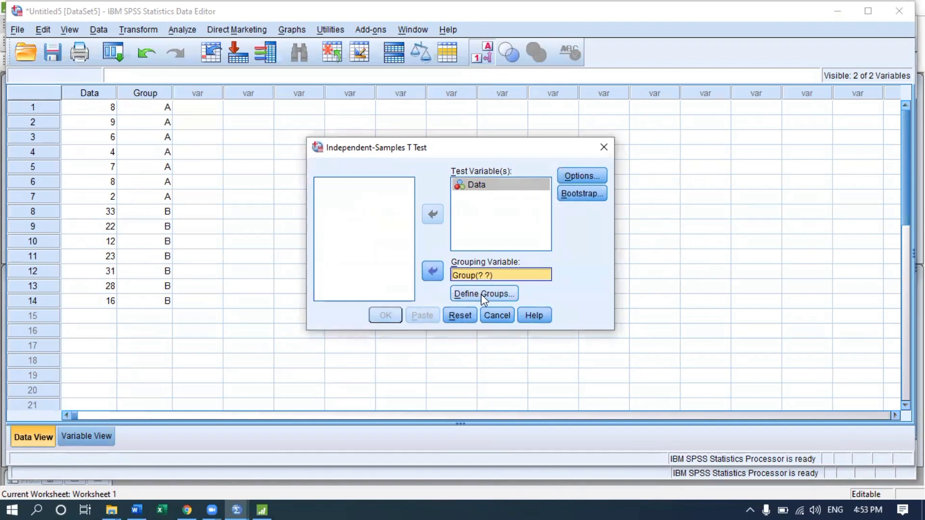
Step: Define the groups of the t test with the value 0 for Group 1 and 1 for Group 2
click(481, 294)
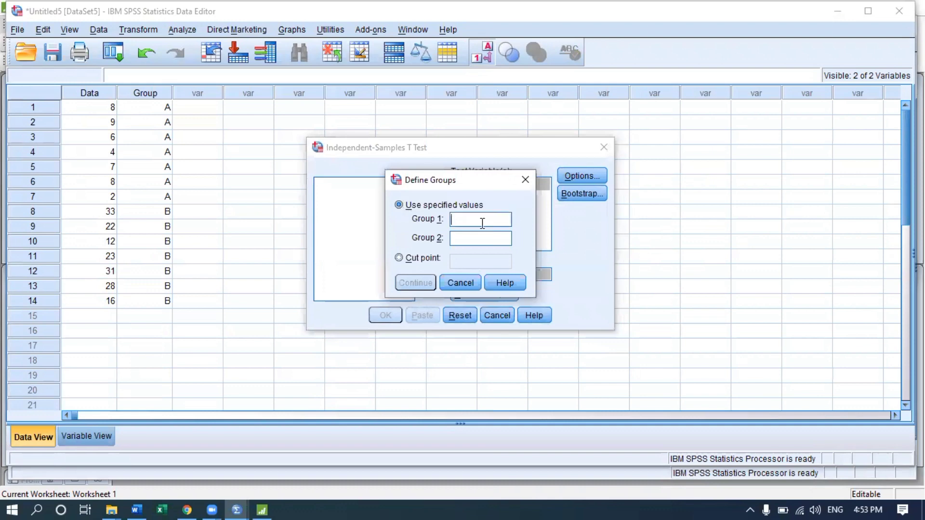
click(482, 221)
text(0)
click(482, 238)
text(1)
click(417, 282)
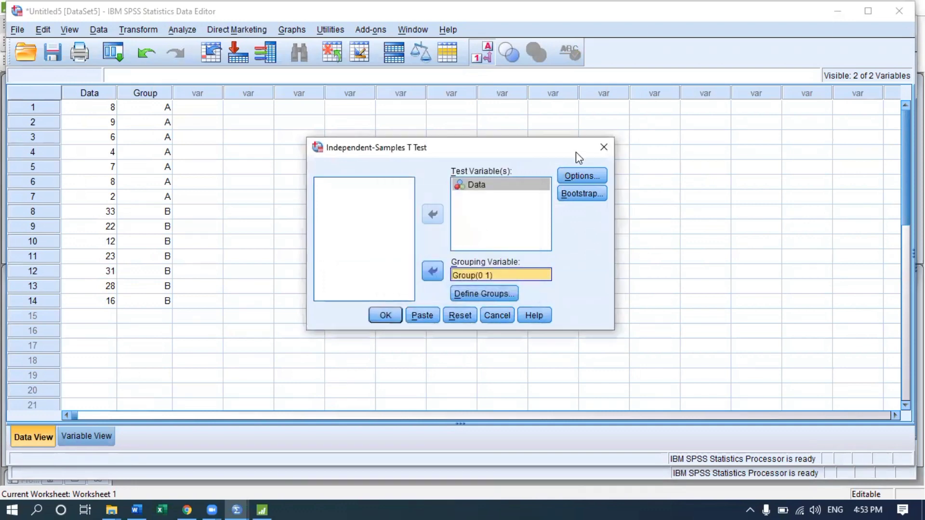
Step: Run the Independent-Samples T Test with a 95% confidence interval for the difference
click(570, 176)
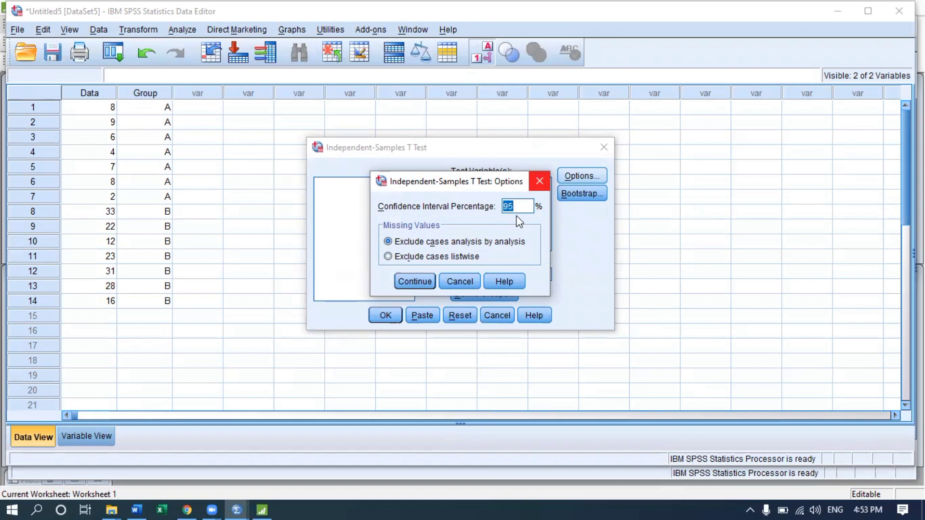
text(99)
click(420, 282)
click(386, 308)
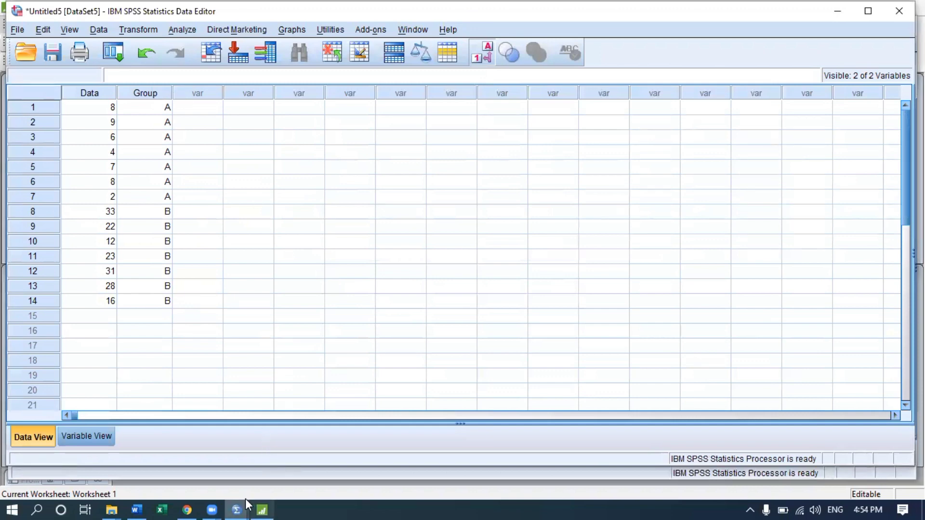
Step: Bring up the Output1 viewer at full size and examine the Group Statistics and Independent Samples Test tables
mouse_move(247, 501)
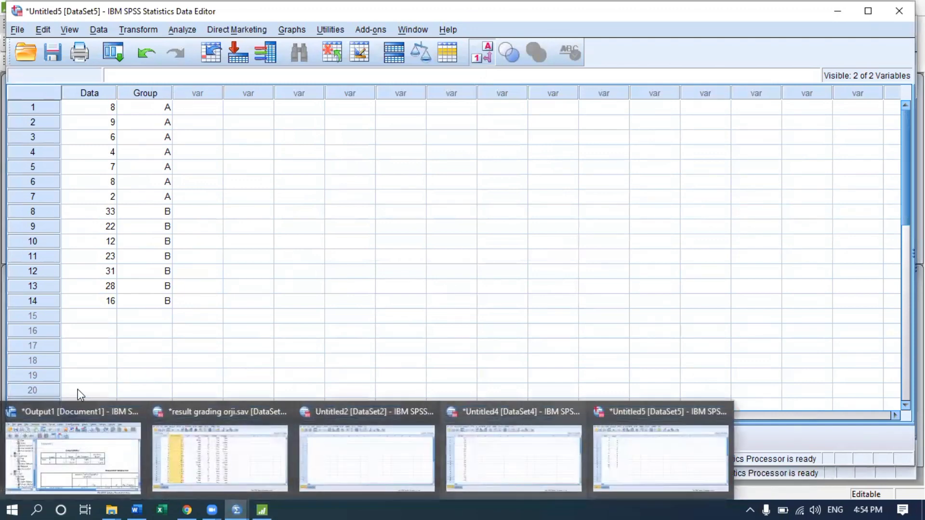
click(75, 461)
scroll(316, 270, down, 2)
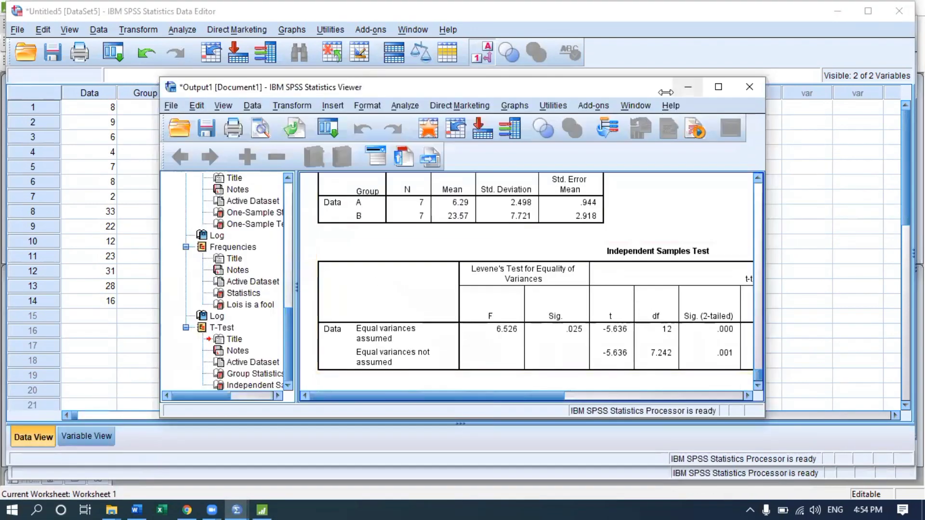
click(712, 86)
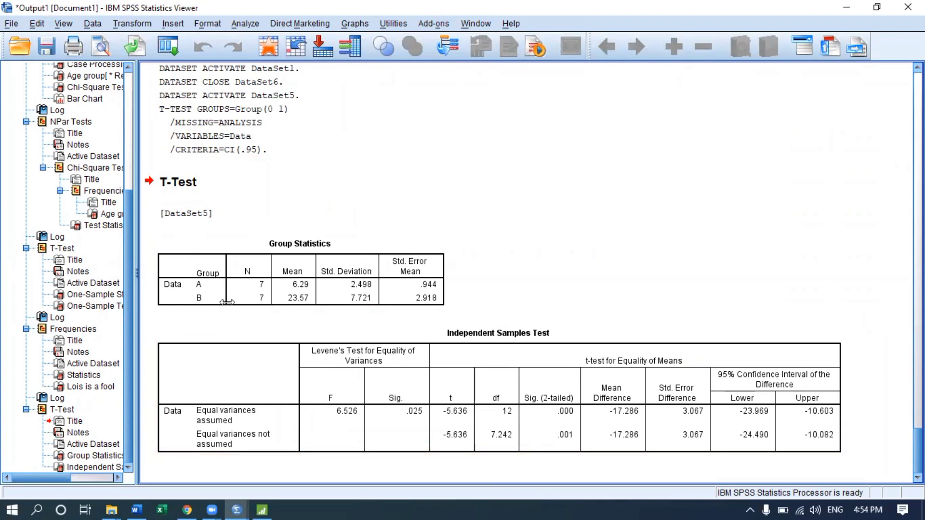
click(316, 245)
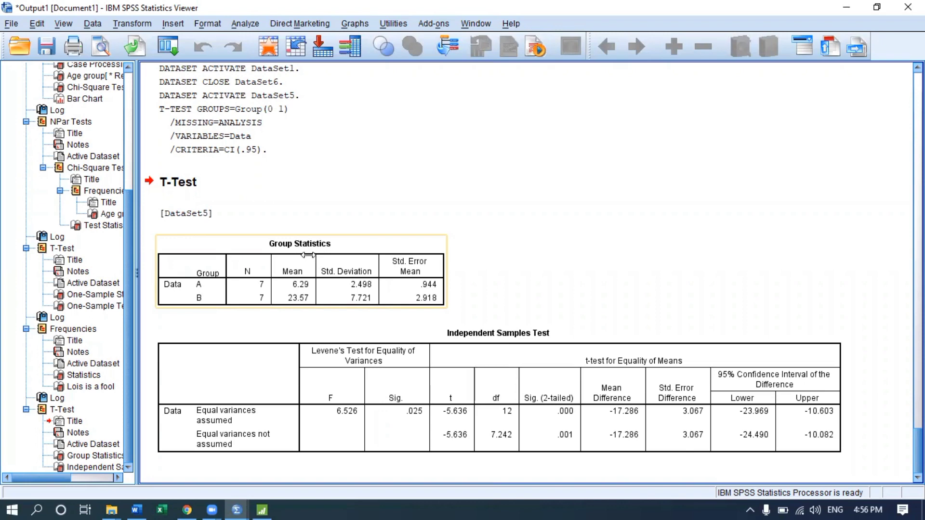
click(357, 388)
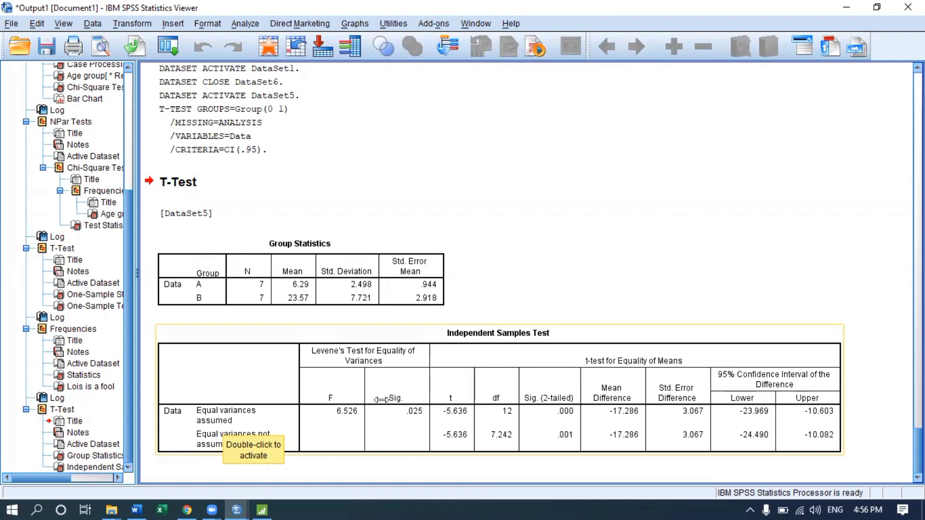
click(554, 182)
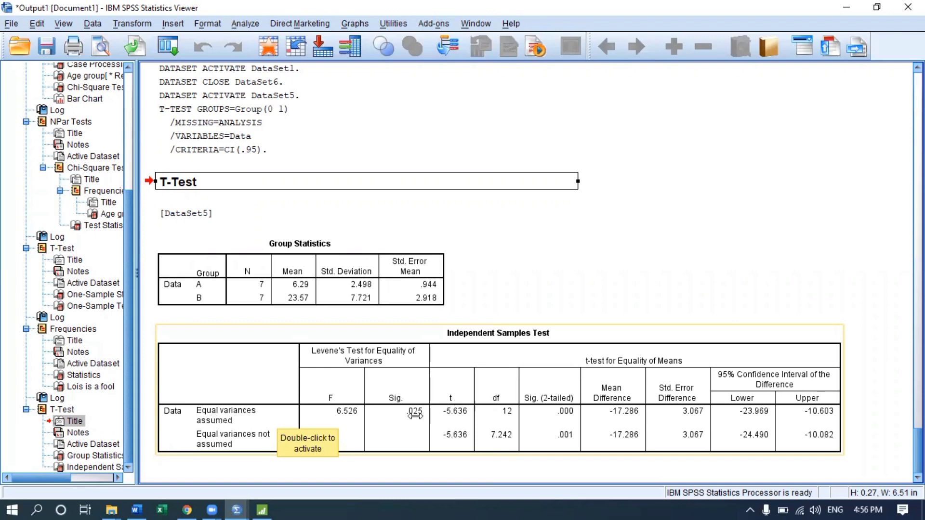
Step: Edit the Independent Samples Test table and delete the row label "Equal variances not assumed"
click(223, 411)
double_click(222, 411)
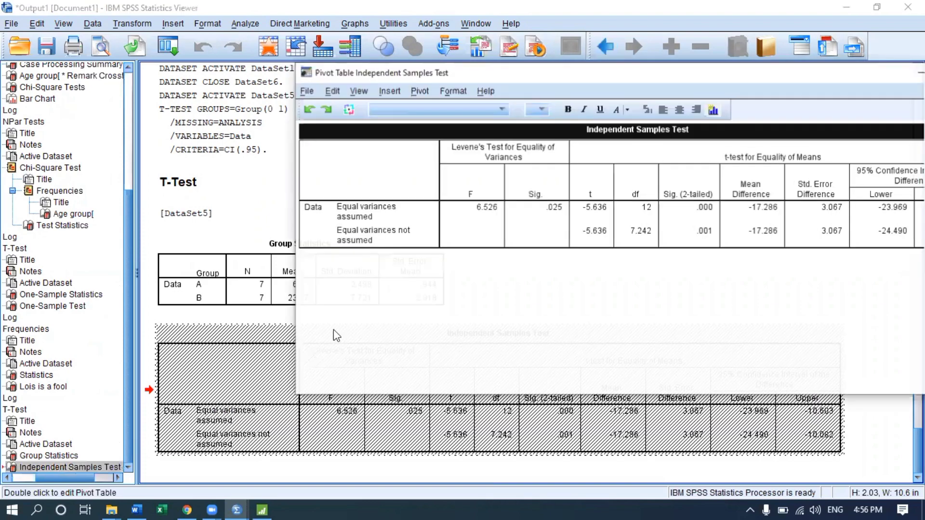
click(320, 239)
drag(385, 244, 557, 239)
click(382, 242)
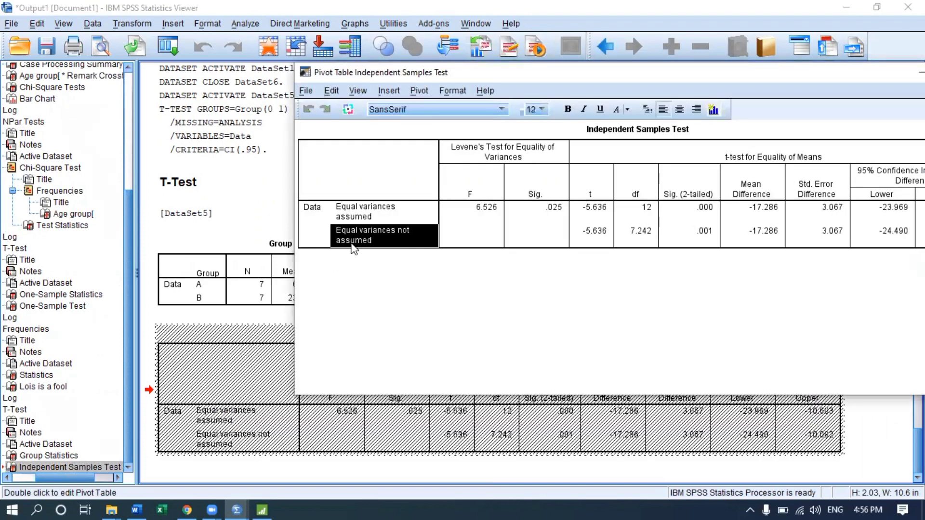
click(337, 240)
click(349, 215)
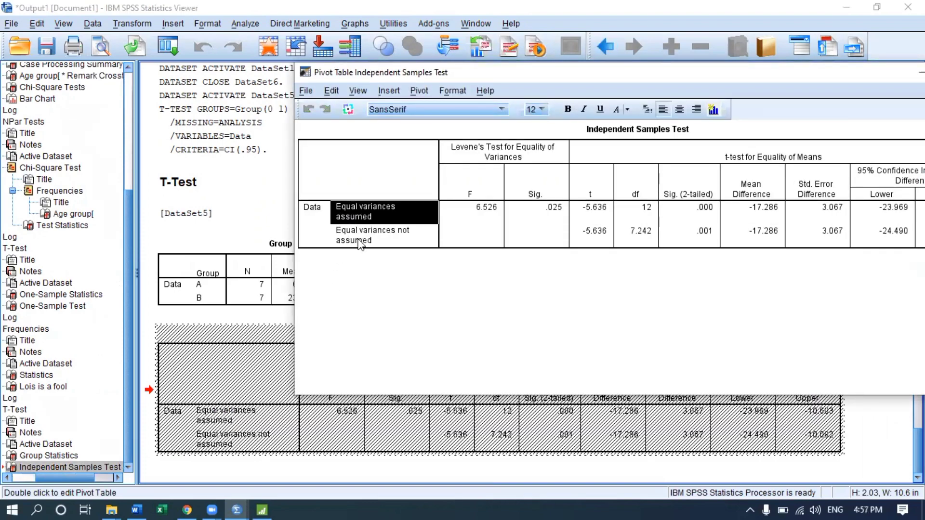
click(358, 240)
click(358, 240)
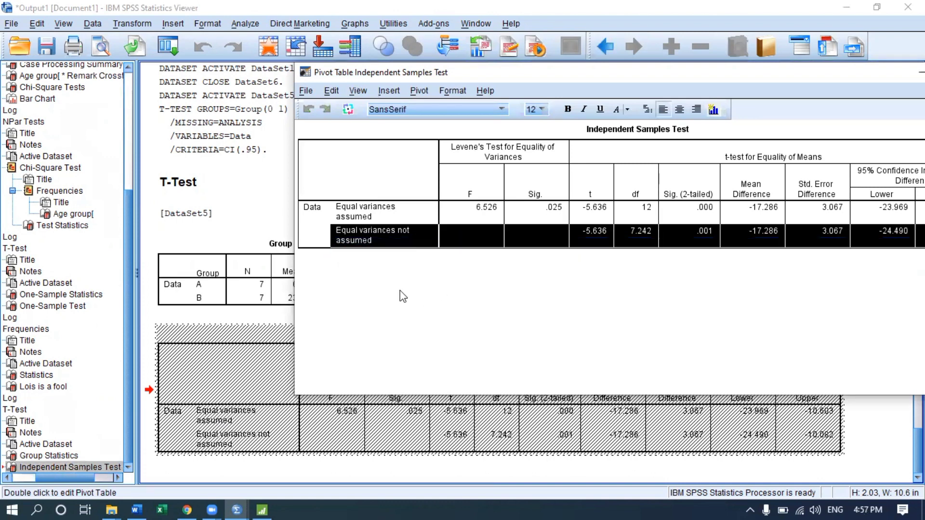
key(Delete)
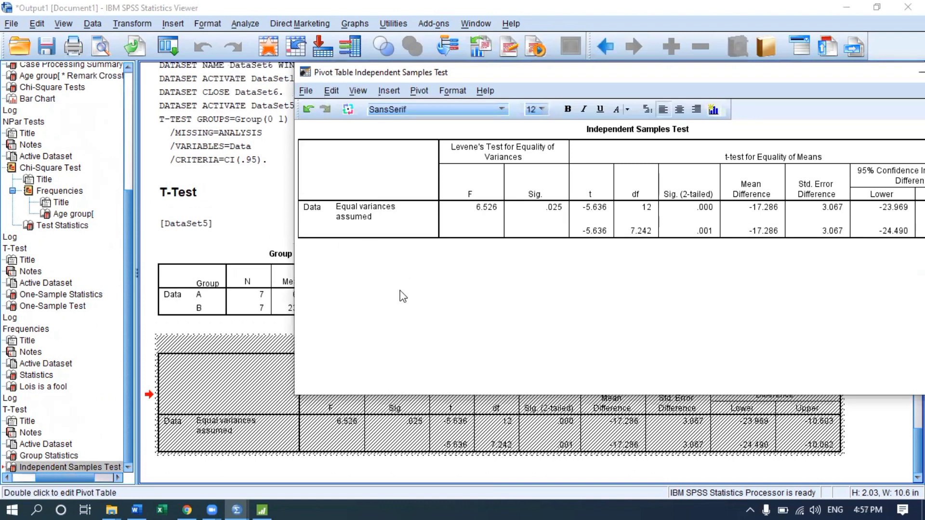
drag(412, 229, 622, 218)
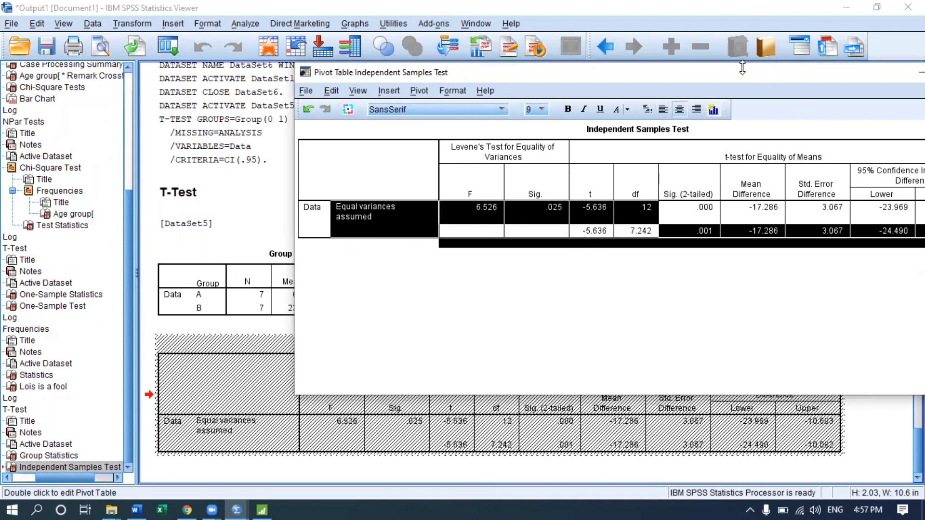
drag(745, 65, 544, 75)
click(834, 75)
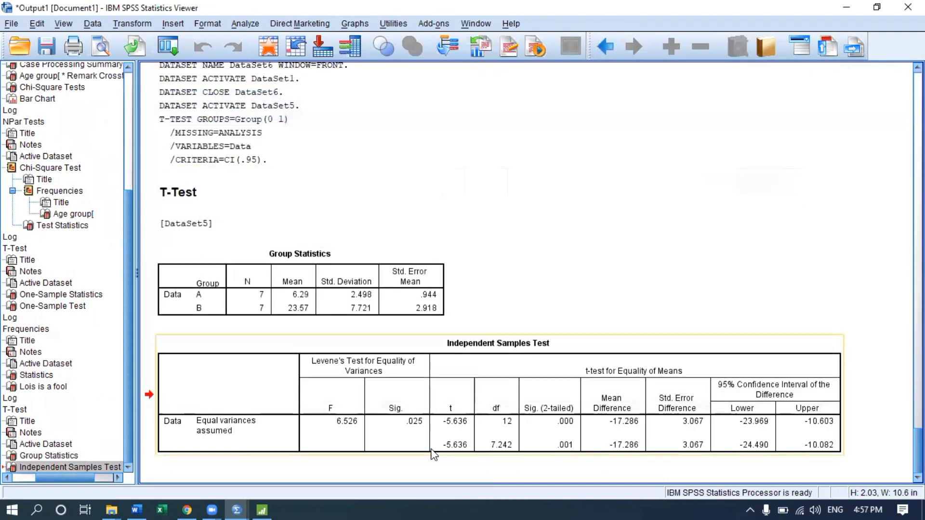
Step: Delete the remaining values of the unlabelled second row from the Independent Samples Test table and finish editing it
double_click(349, 434)
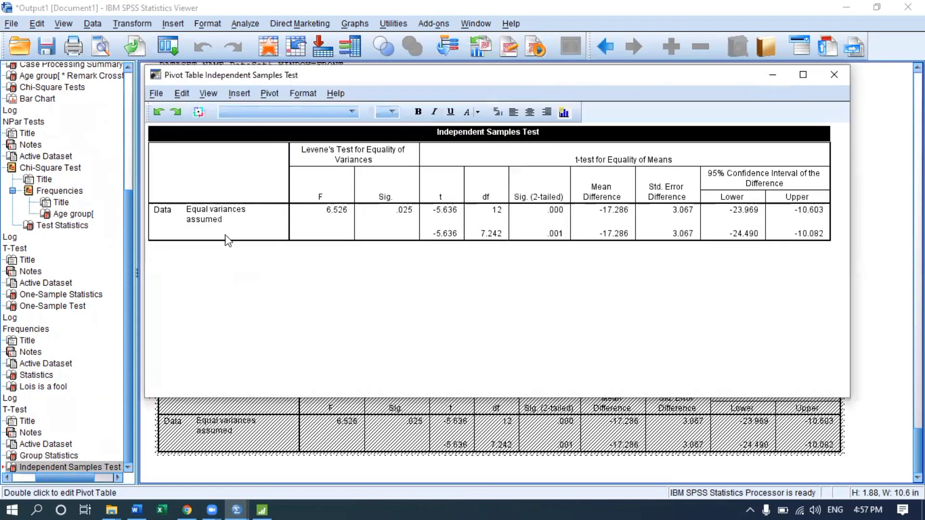
drag(227, 237, 766, 246)
key(Delete)
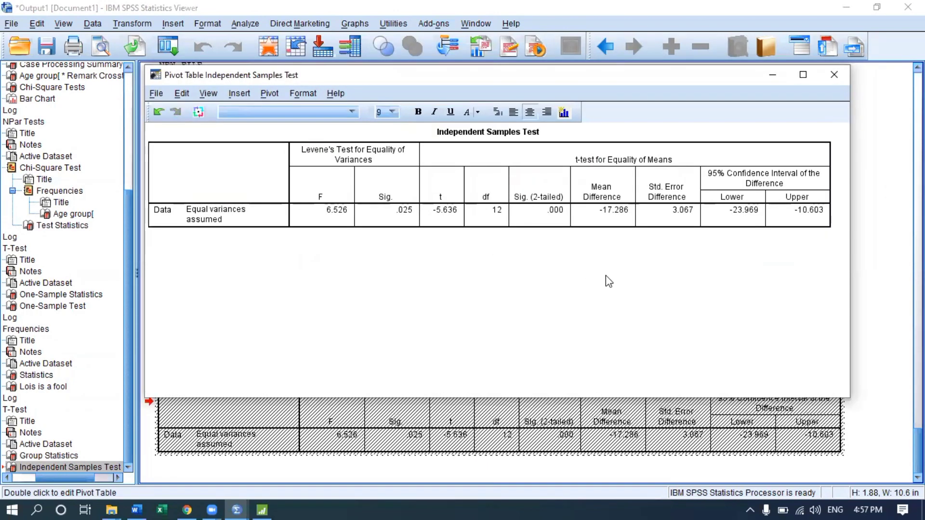
click(829, 74)
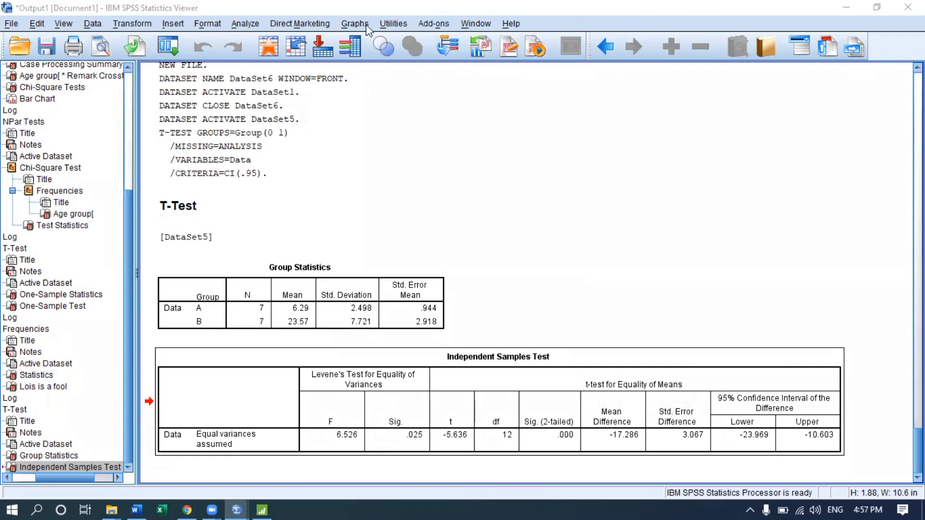
click(233, 342)
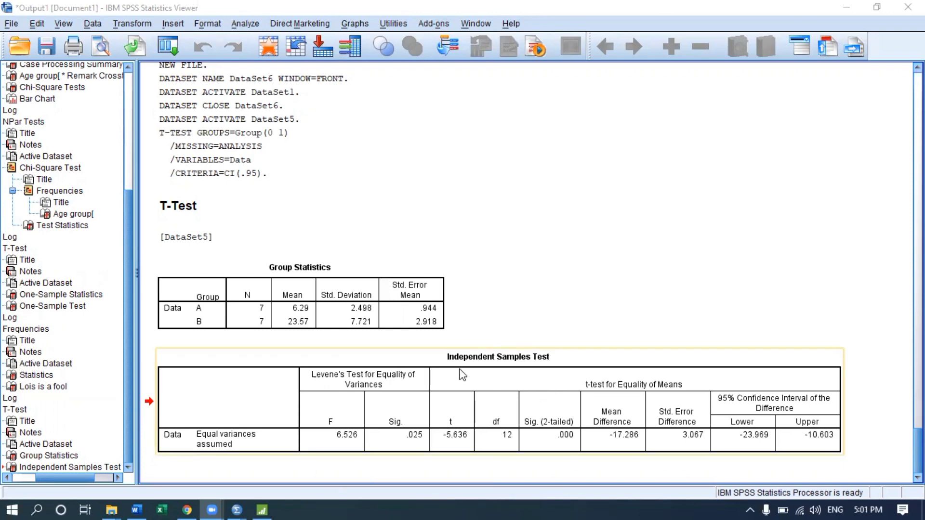
click(246, 23)
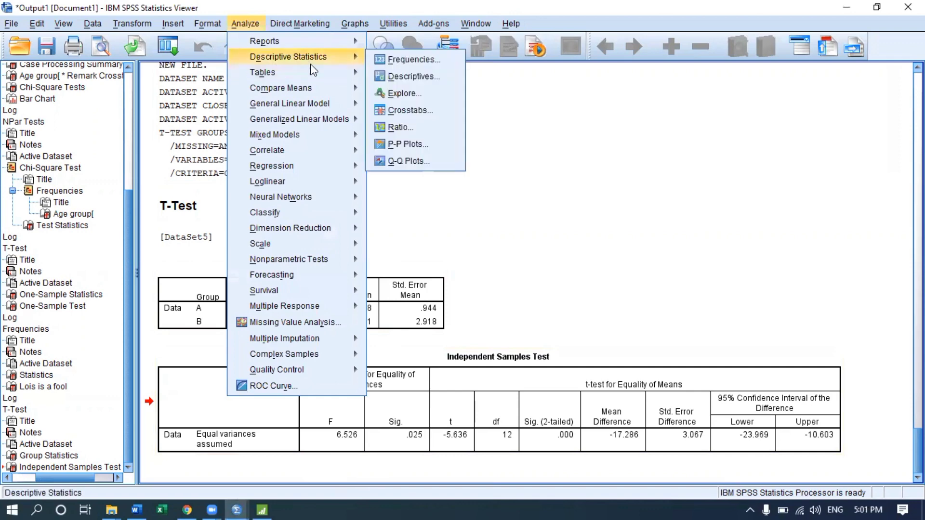
mouse_move(336, 92)
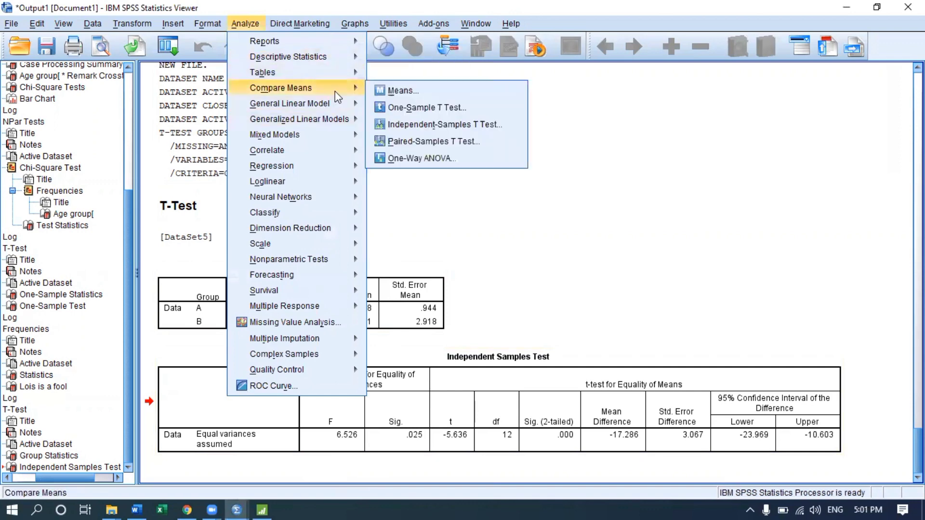
click(440, 110)
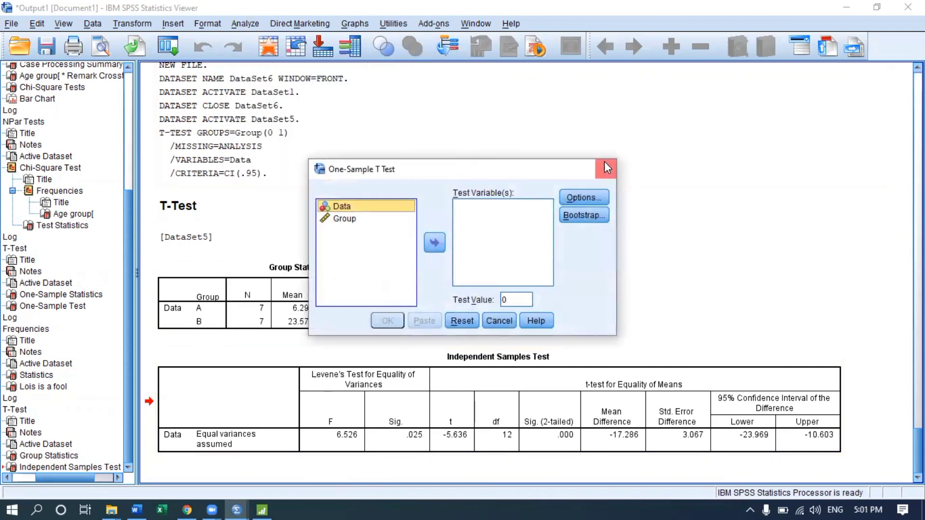
click(606, 168)
Step: Run the Independent-Samples T Test again with Data as the test variable and Group(0 1) as the grouping variable
click(245, 24)
mouse_move(323, 95)
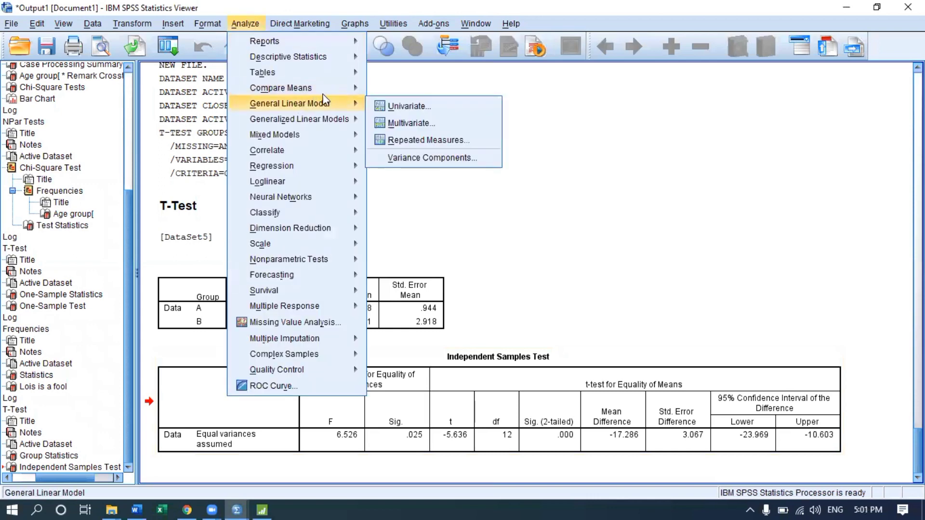
click(415, 124)
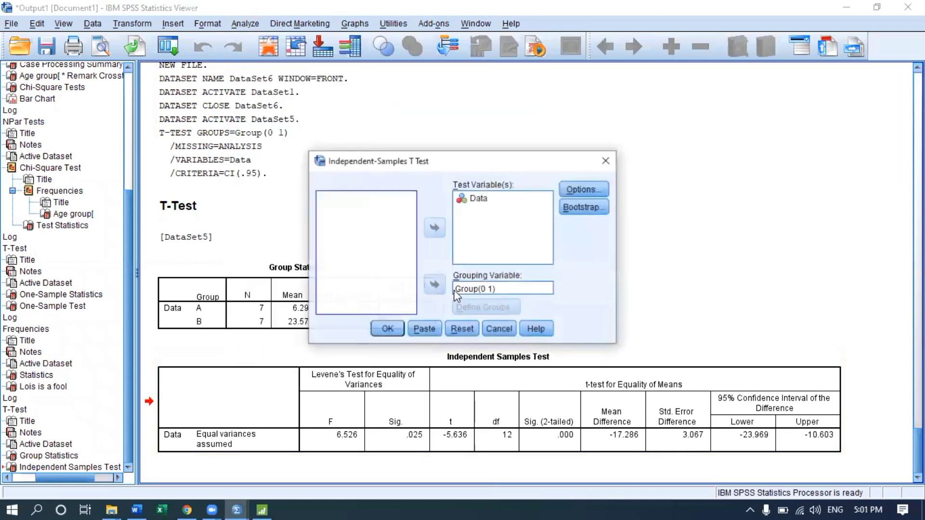
click(387, 329)
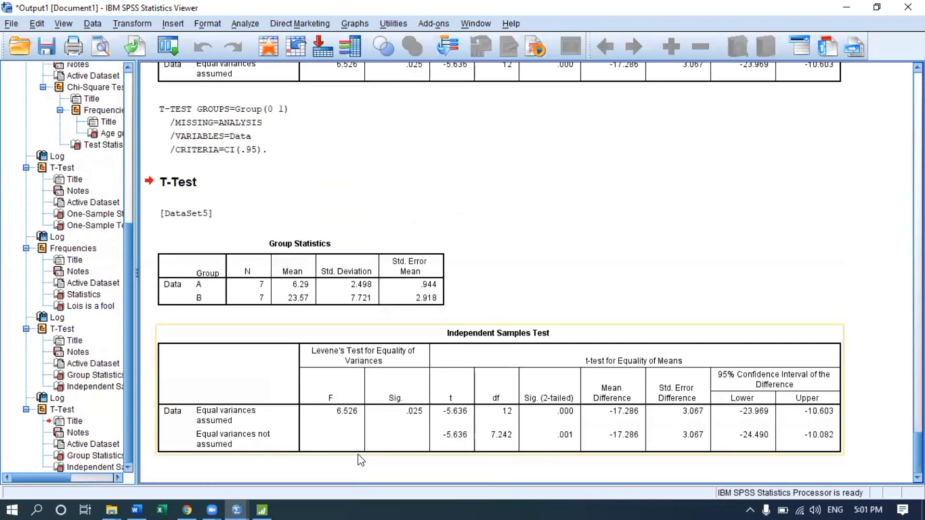
Step: Delete the whole "Equal variances assumed" row from the new Independent Samples Test table and finish editing it
double_click(326, 426)
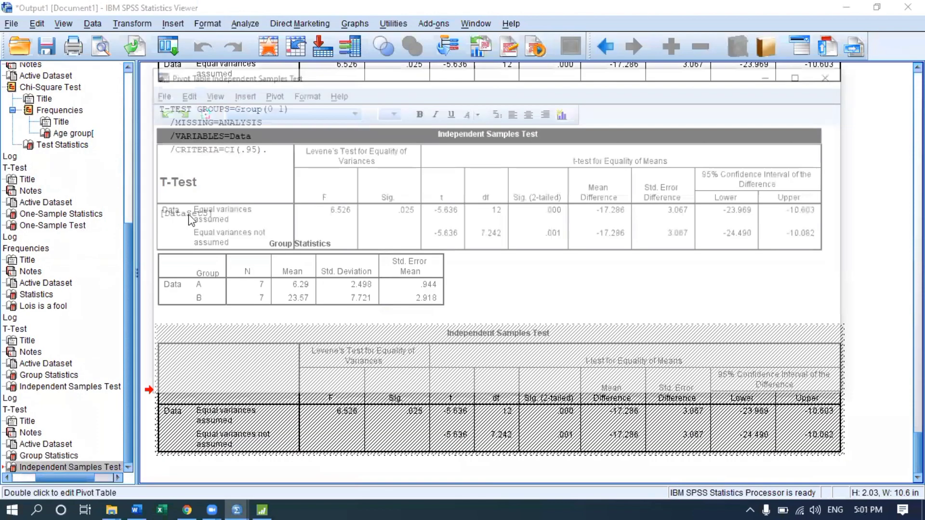
drag(192, 217, 766, 208)
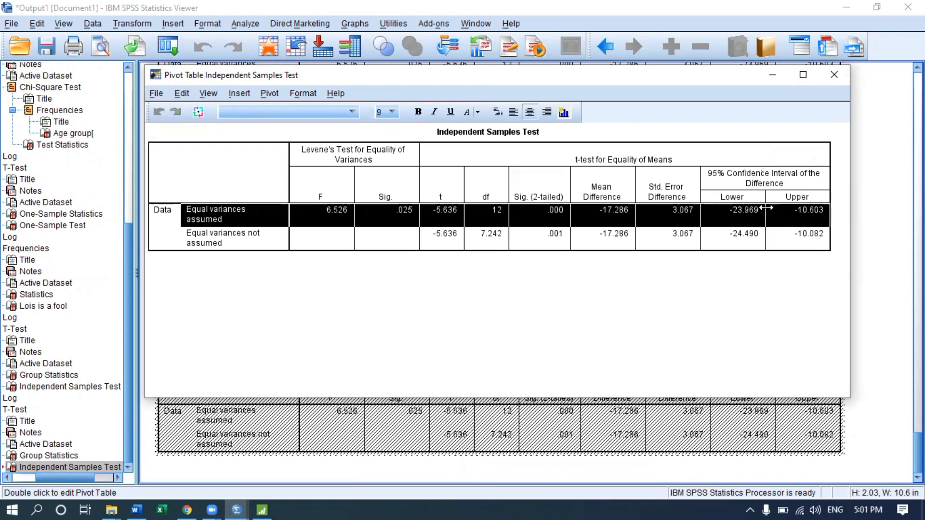
key(Delete)
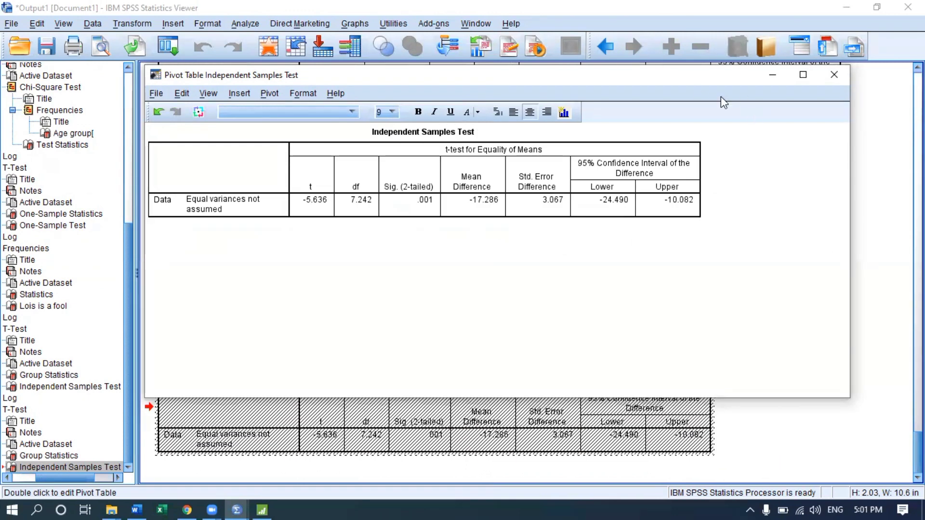
click(836, 75)
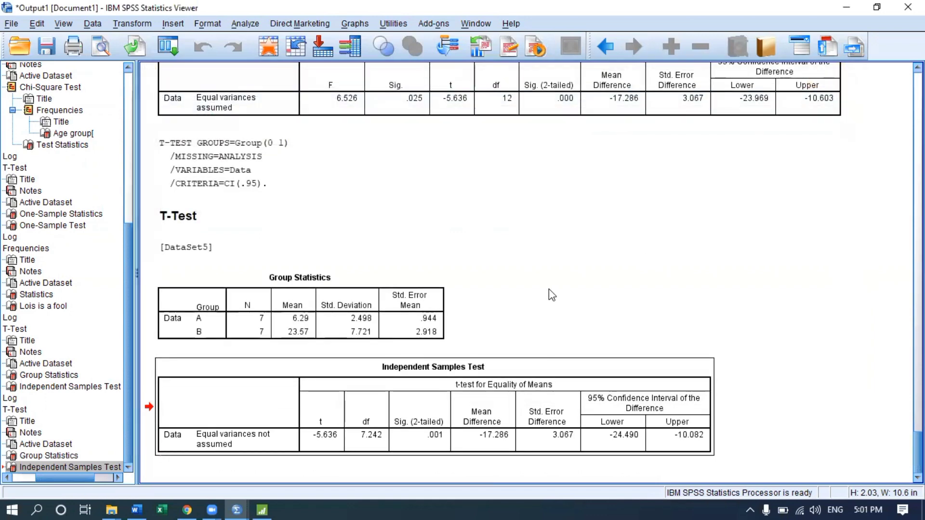
Step: Compare the equal-variances table, including its Levene's test significance, with the table for variances not assumed equal
scroll(552, 292, up, 2)
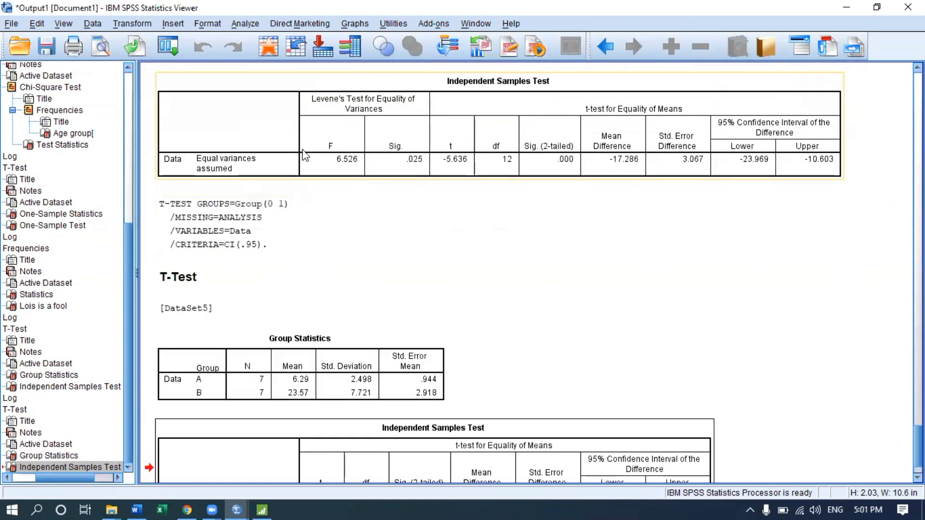
click(268, 164)
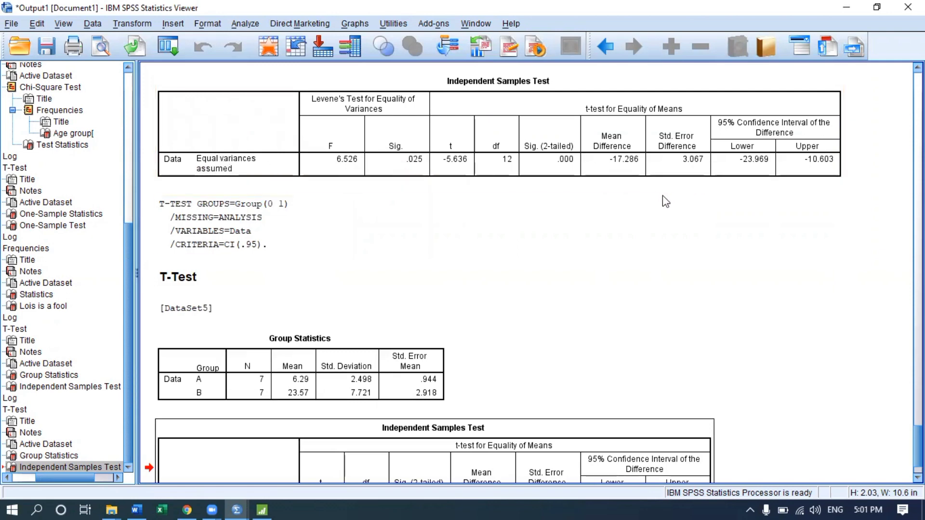
scroll(591, 287, down, 3)
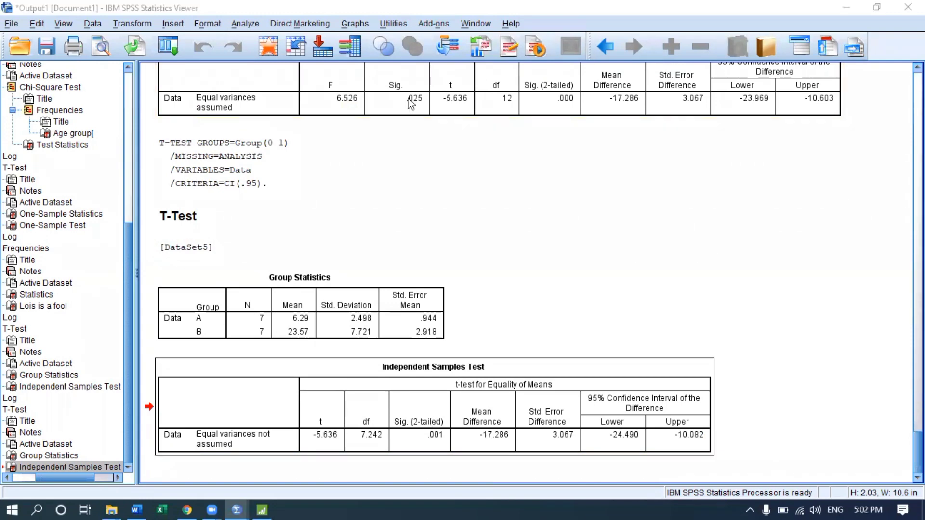
click(706, 255)
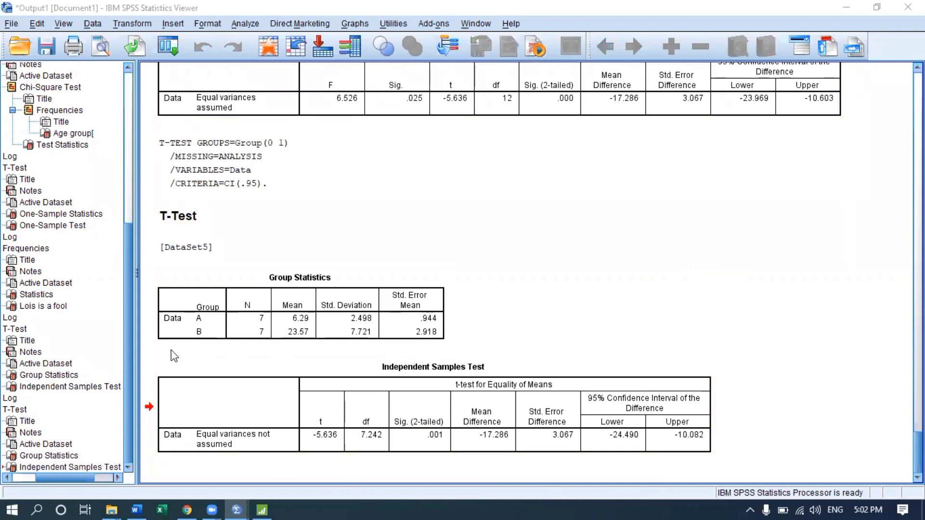
Step: Delete the Mean Difference and Std. Error Difference columns from the "Equal variances not assumed" table and finish editing it
double_click(467, 420)
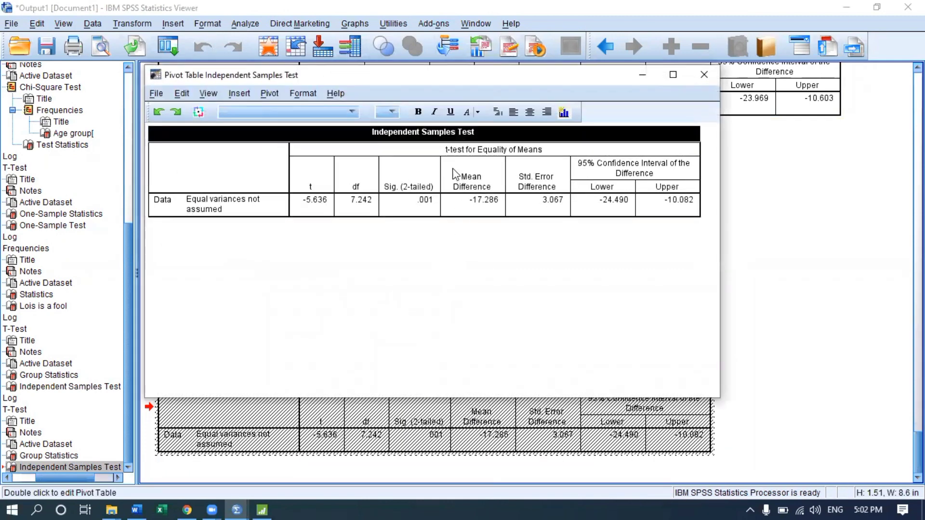
drag(453, 173, 555, 214)
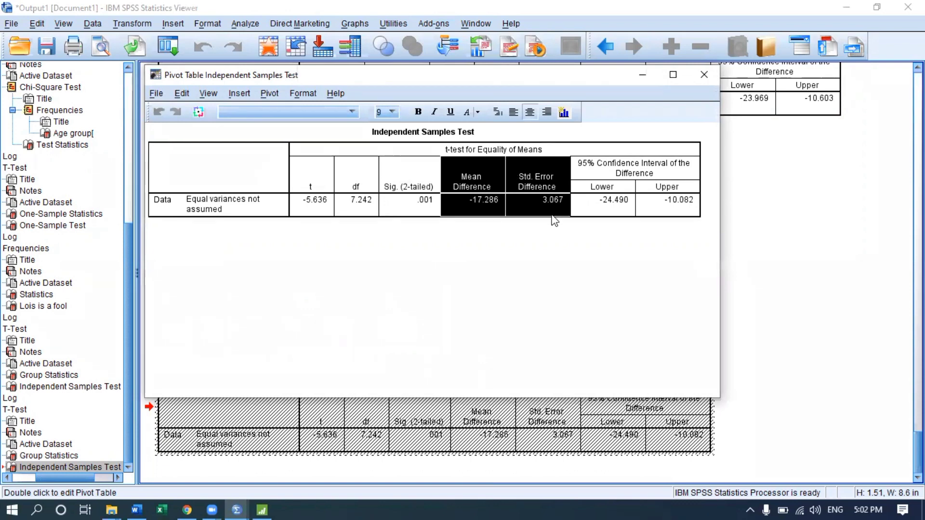
key(Delete)
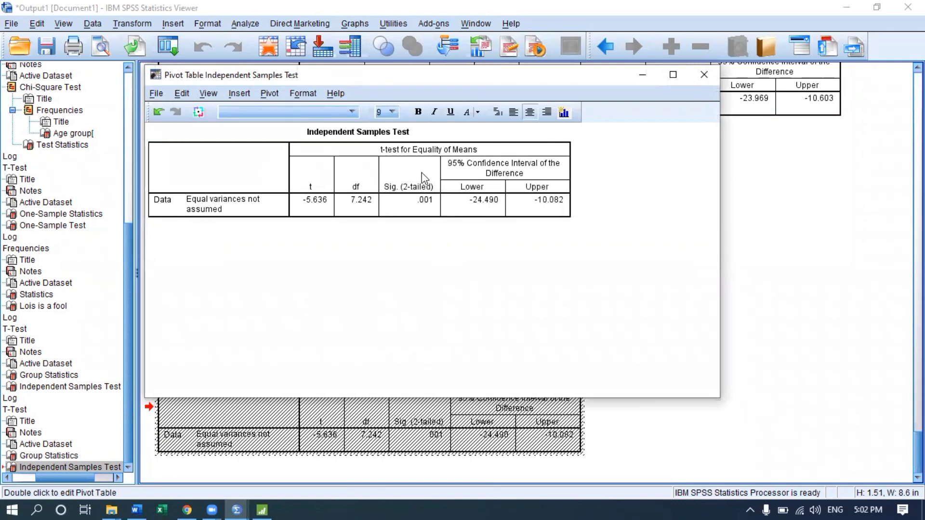
click(705, 76)
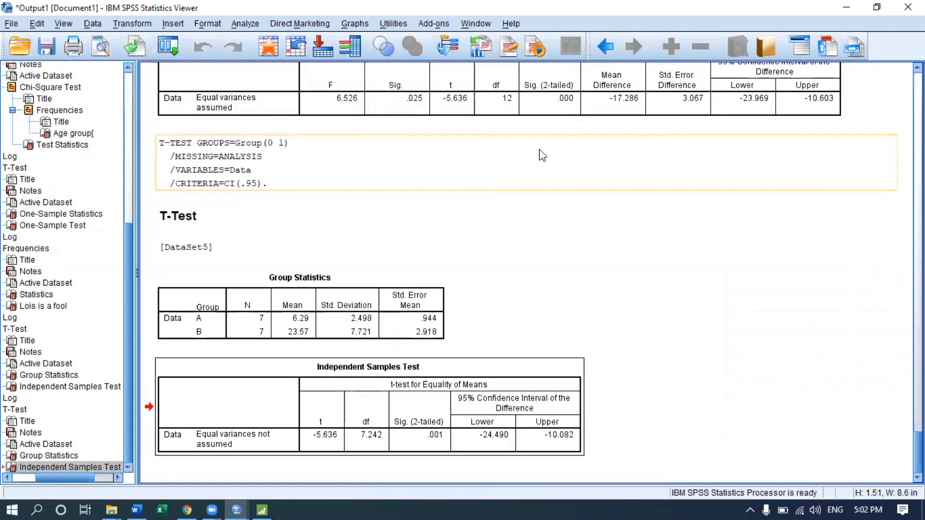
Step: Delete the Mean Difference and Std. Error Difference columns from the "Equal variances assumed" Independent Samples Test table and finish editing it
scroll(418, 187, up, 3)
double_click(497, 205)
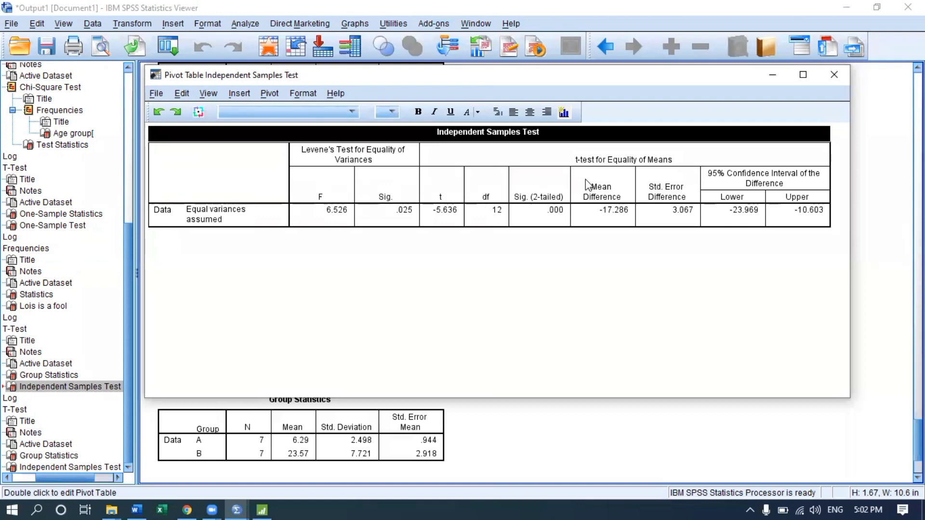
drag(587, 183, 672, 226)
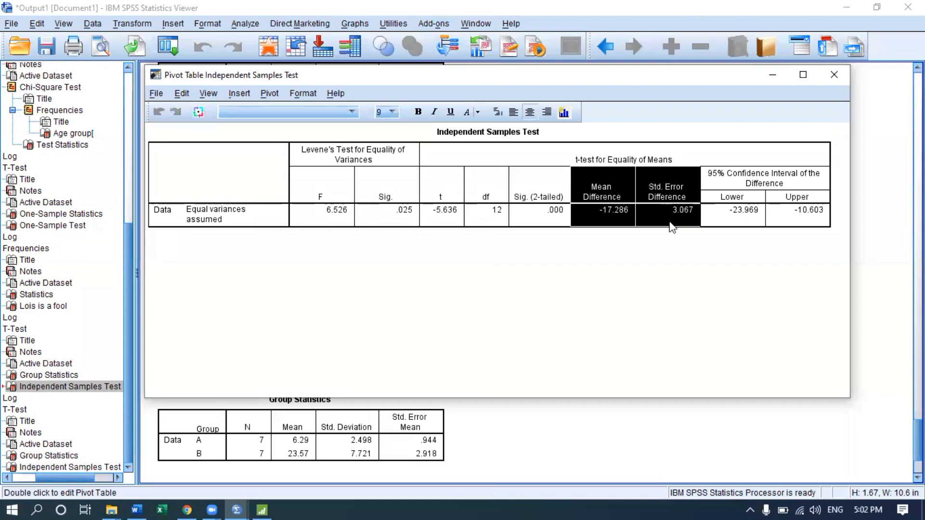
key(Delete)
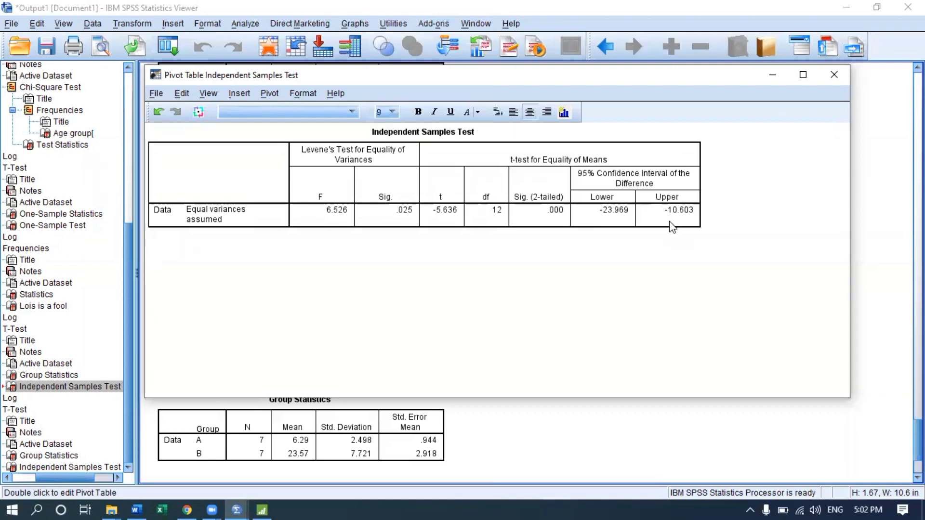
drag(577, 174, 649, 230)
click(829, 79)
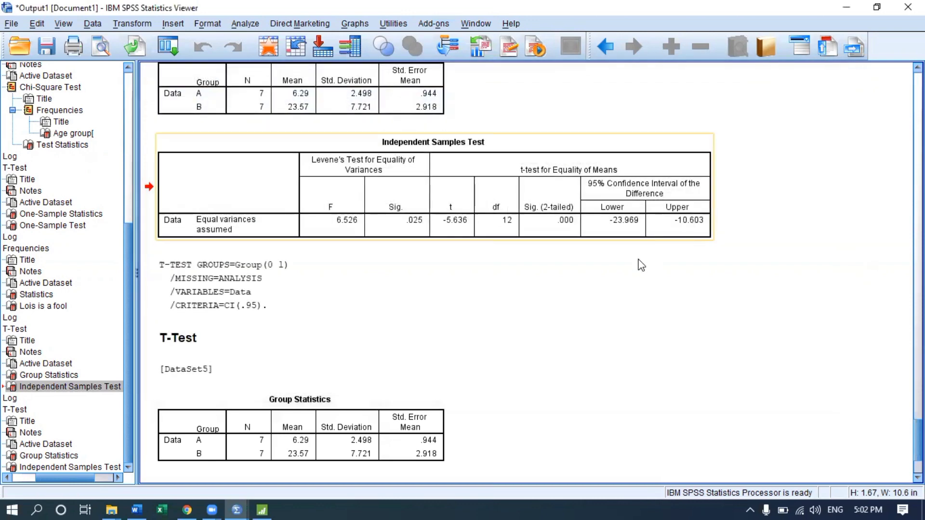
Step: Review the two trimmed Independent Samples Test tables and the stacked Data and Group values in DataSet5
scroll(589, 283, down, 3)
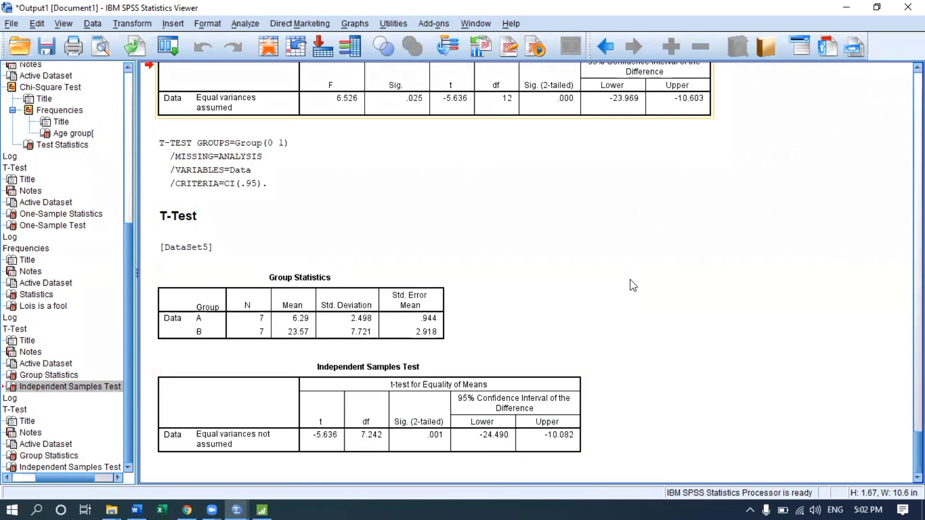
double_click(472, 85)
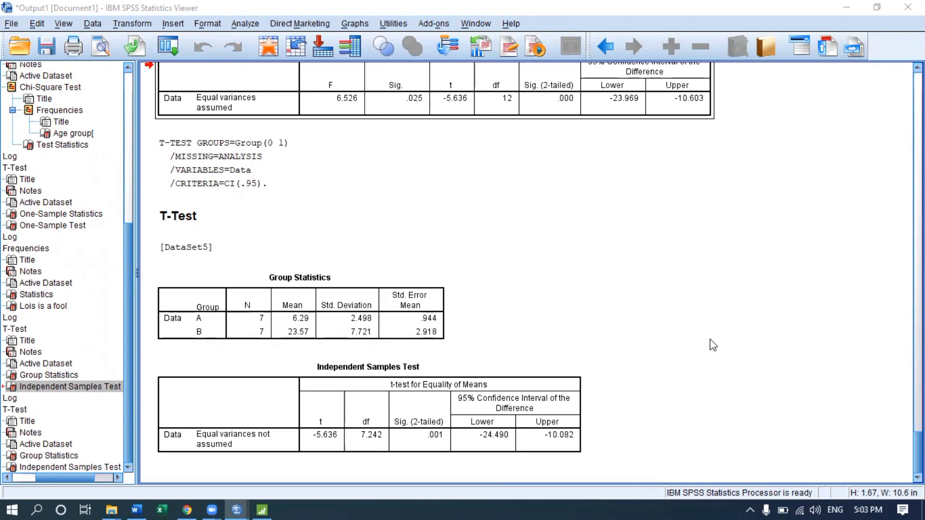
click(649, 357)
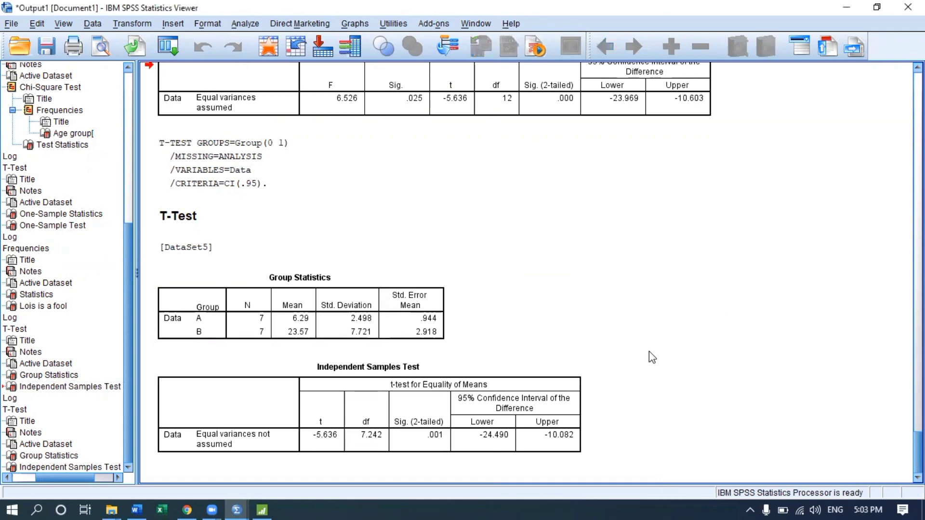
click(364, 431)
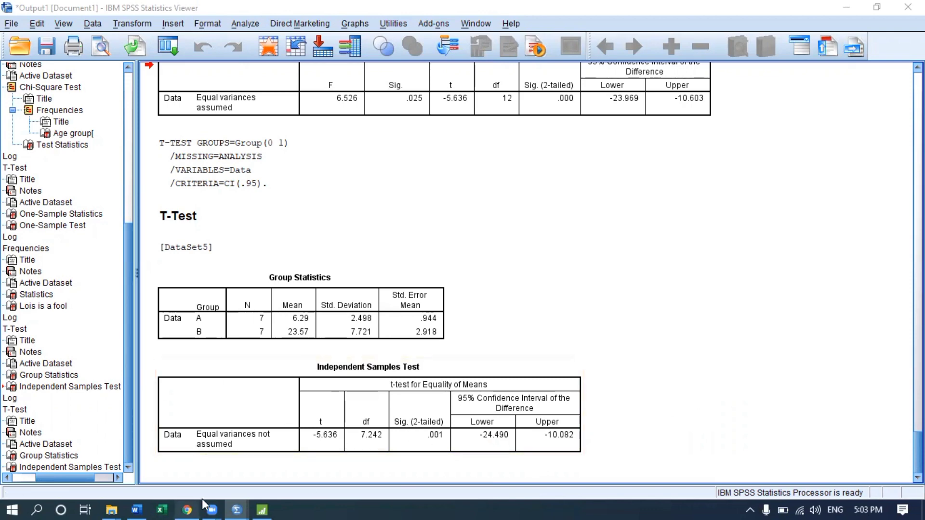
mouse_move(230, 498)
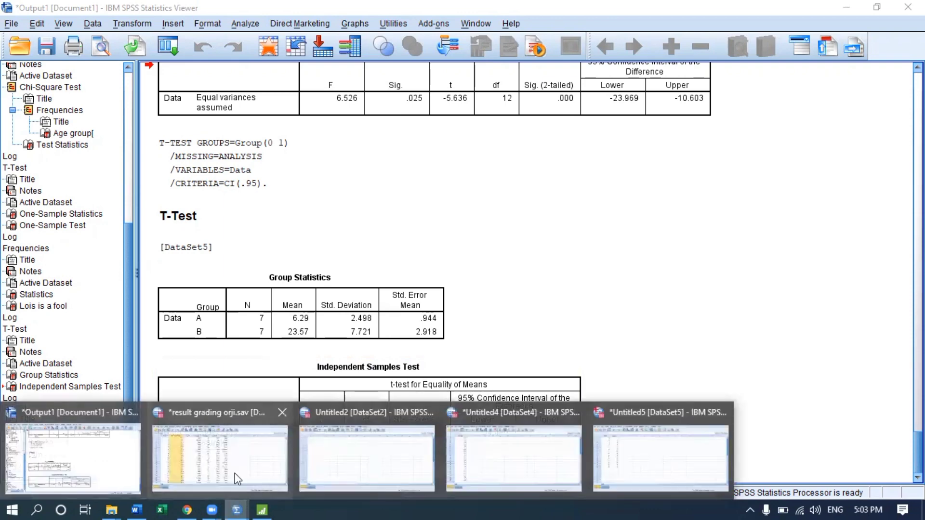
click(626, 476)
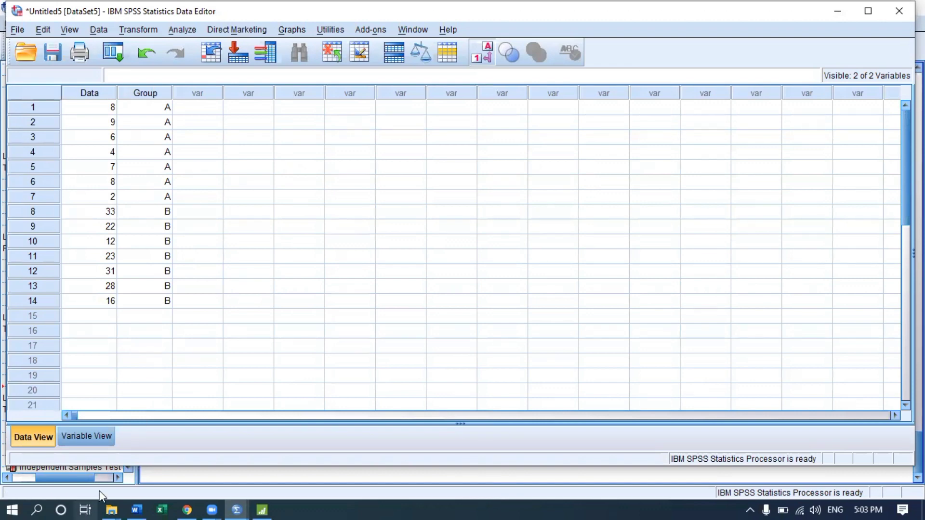
Step: Switch to Word, create a new blank document and hide its Navigation pane
mouse_move(138, 504)
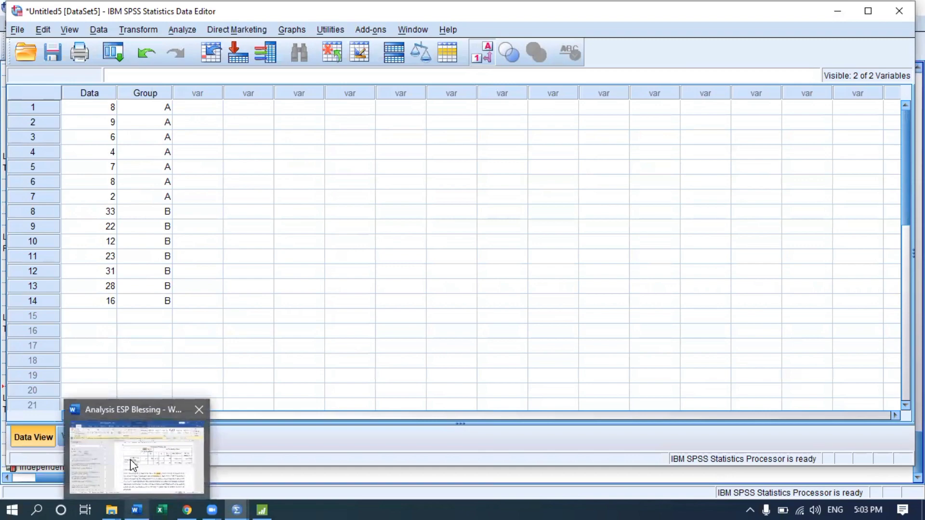
click(134, 465)
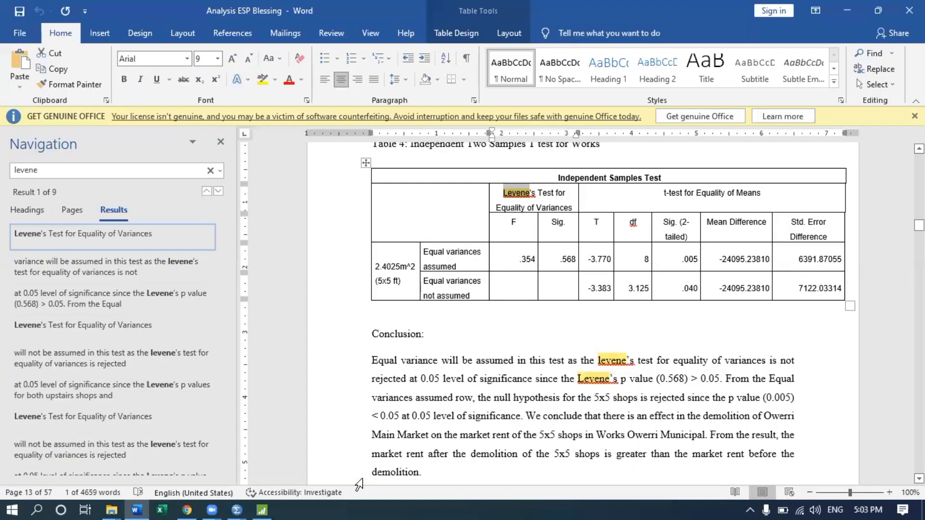
key(ctrl+n)
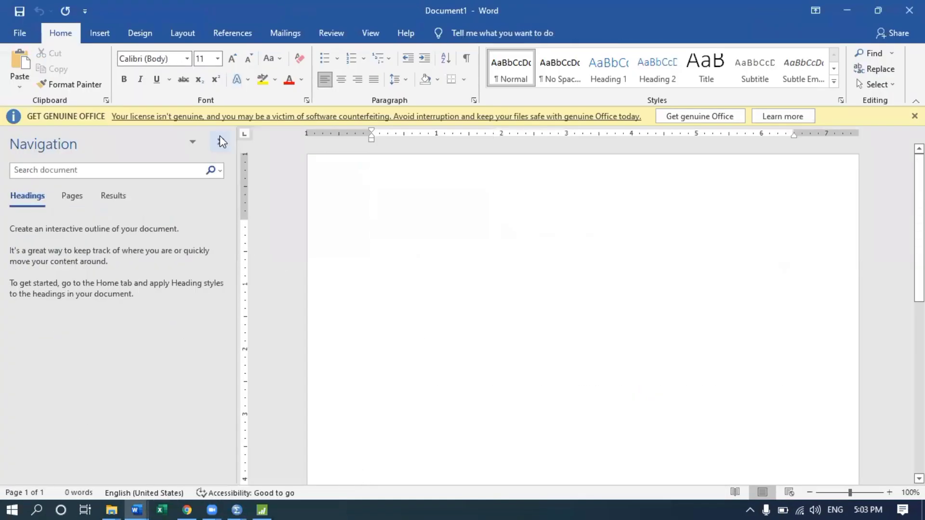
click(222, 142)
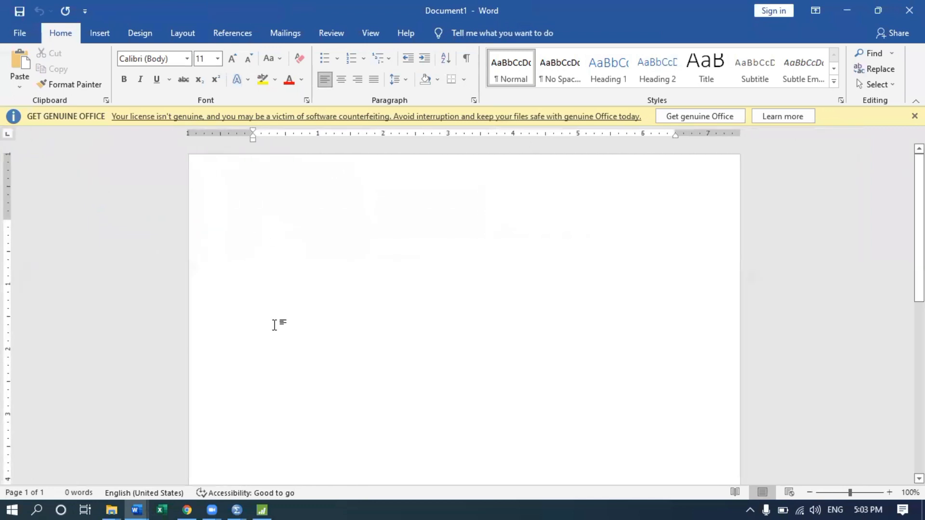
text(I)
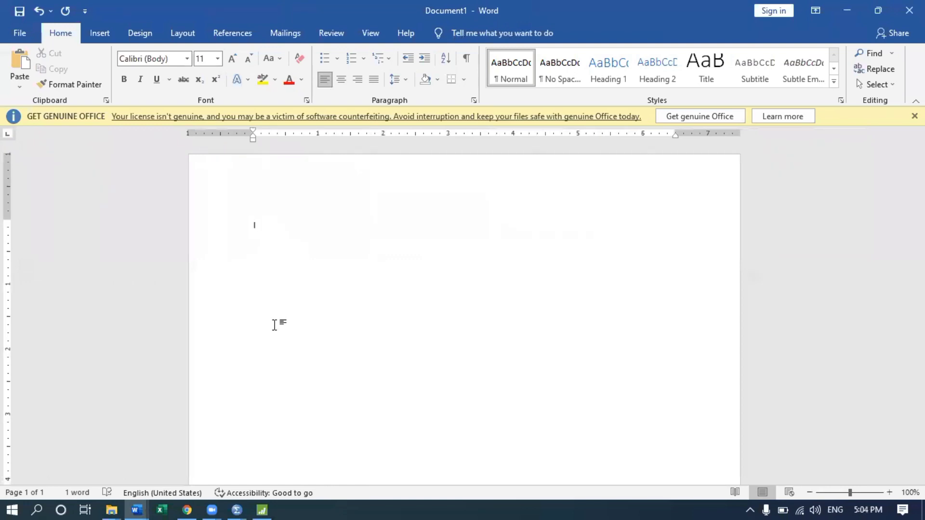
text(n)
key(BackSpace)
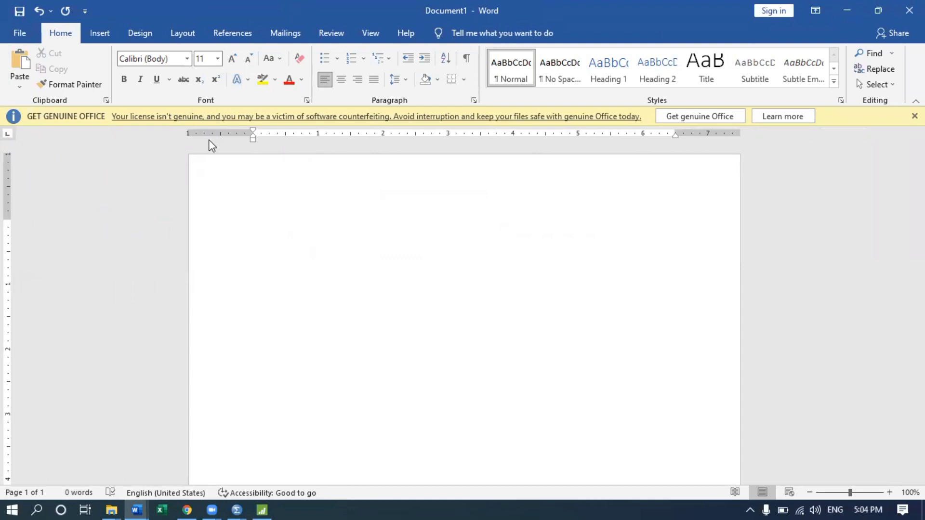
Step: Format the blank document's text as 12-point Times New Roman, justified, with 1.5 line spacing
click(187, 58)
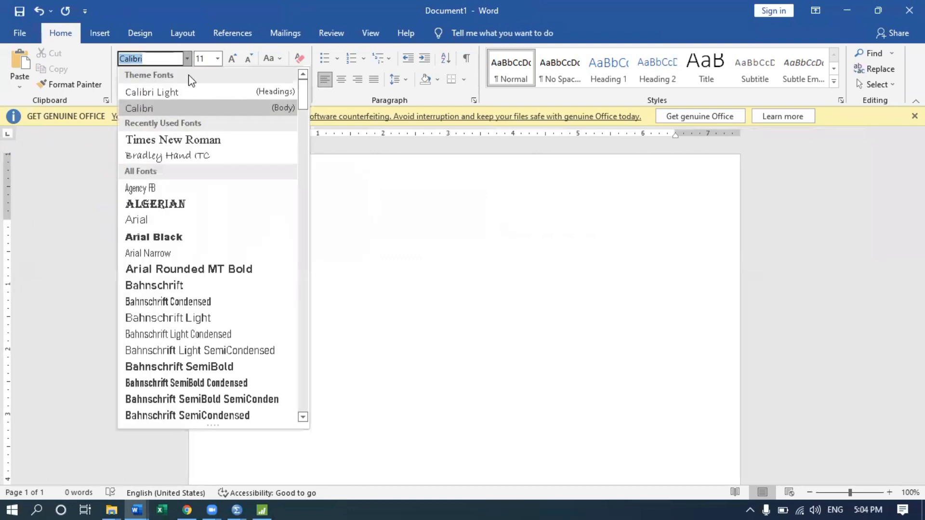
click(195, 140)
click(233, 59)
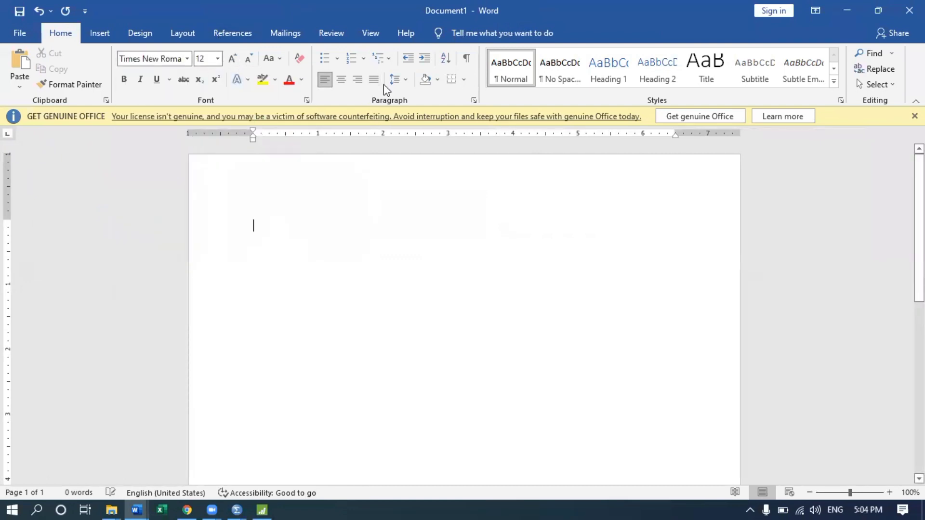
click(374, 79)
click(395, 80)
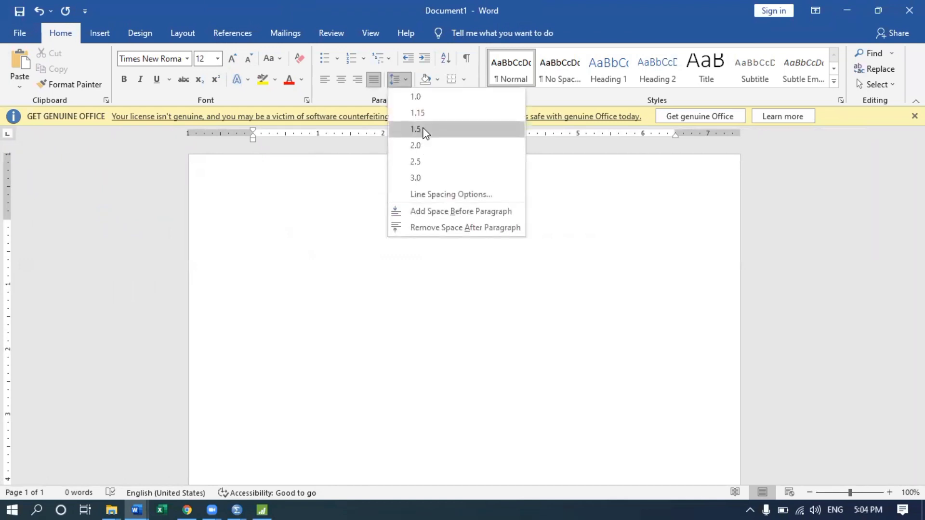
click(420, 144)
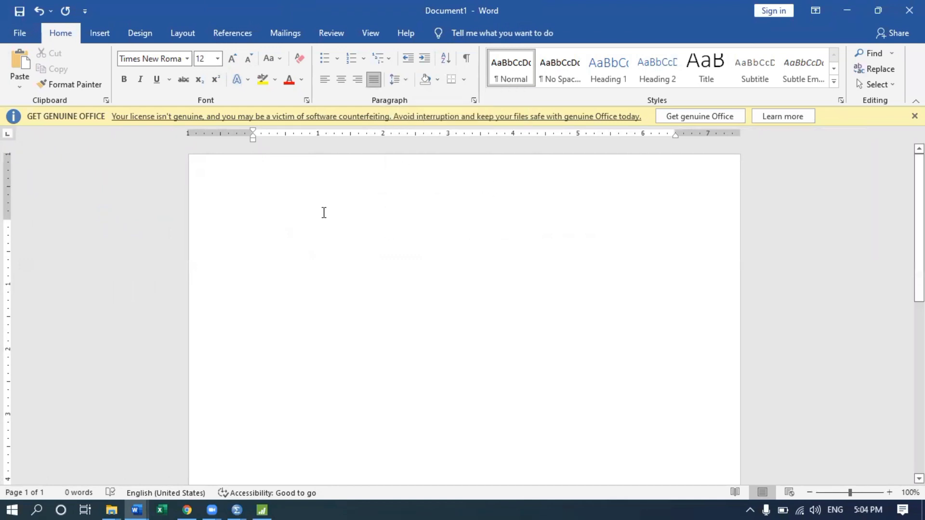
Step: Write "We are going to test the null hypothesis that group A is not different from group B" as the opening text
text(We )
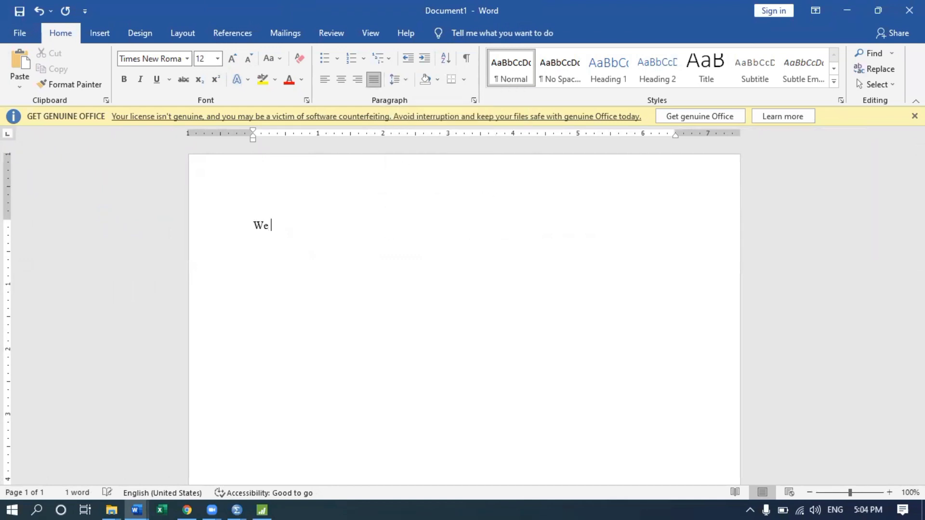
text(are goin)
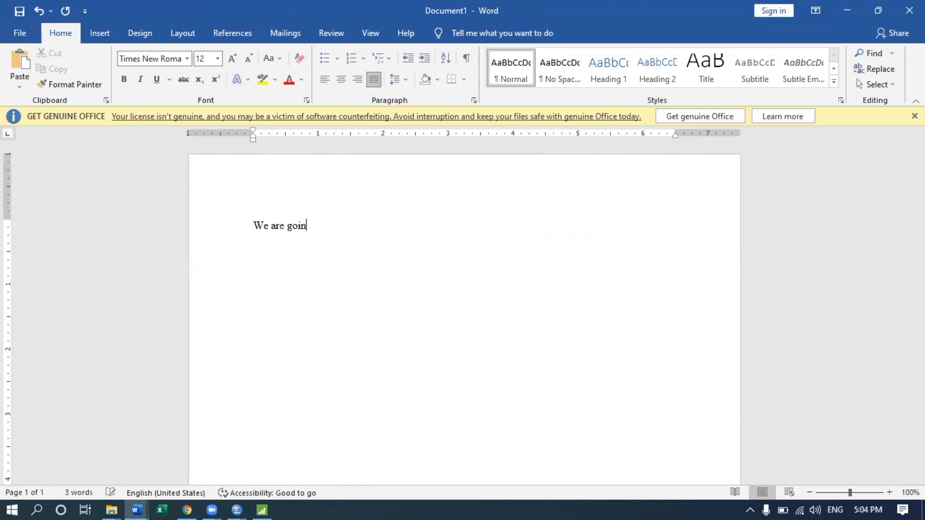
text(g to test the null hypothesis )
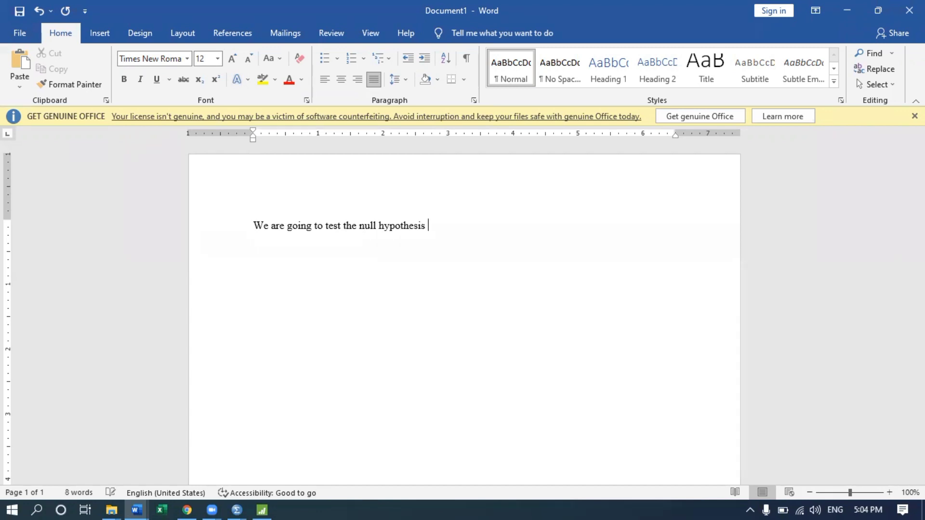
text(athat group A )
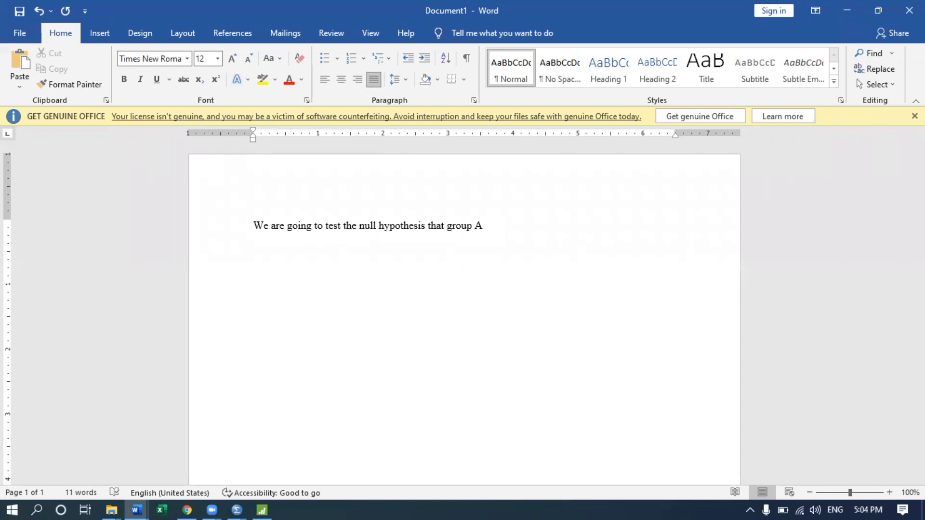
text(i)
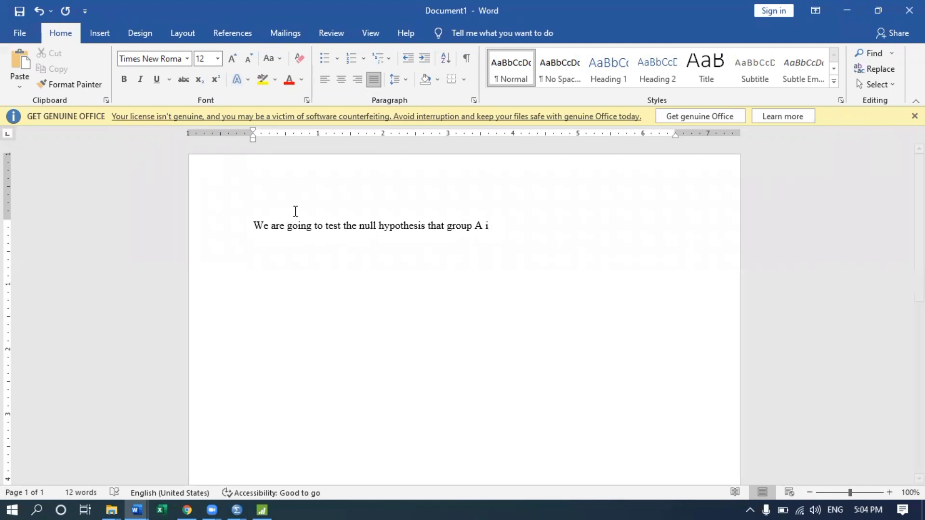
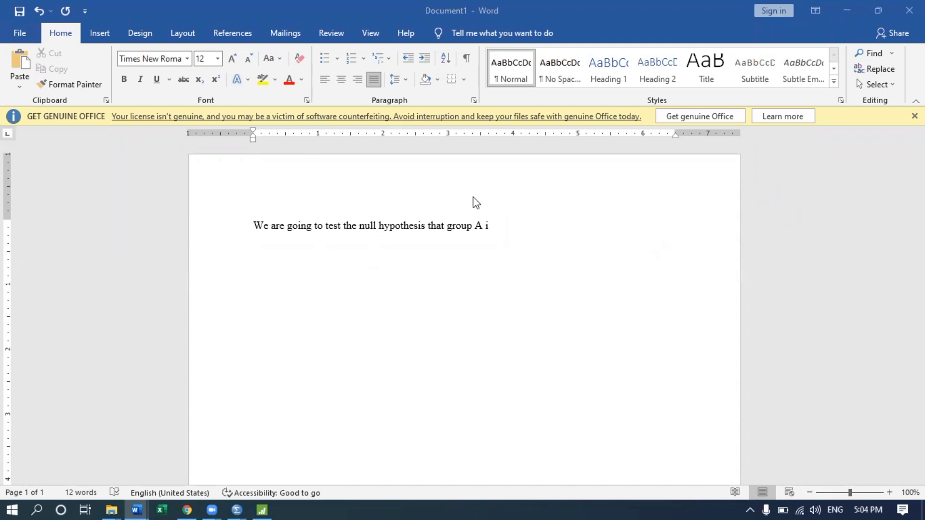
click(499, 229)
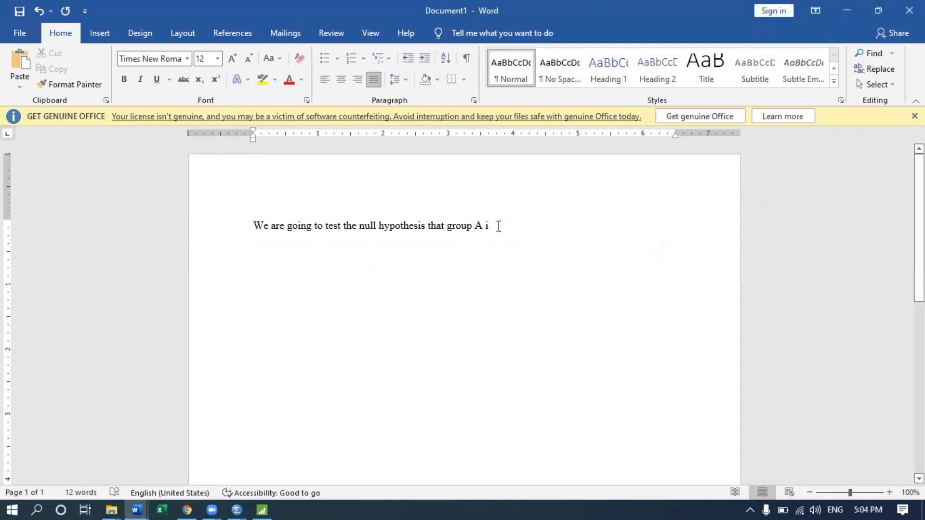
text(s )
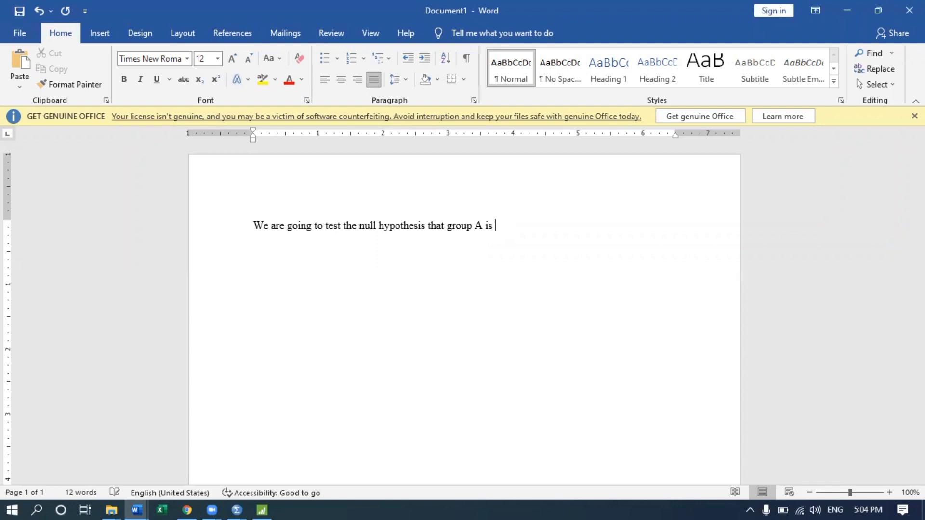
text(not different from )
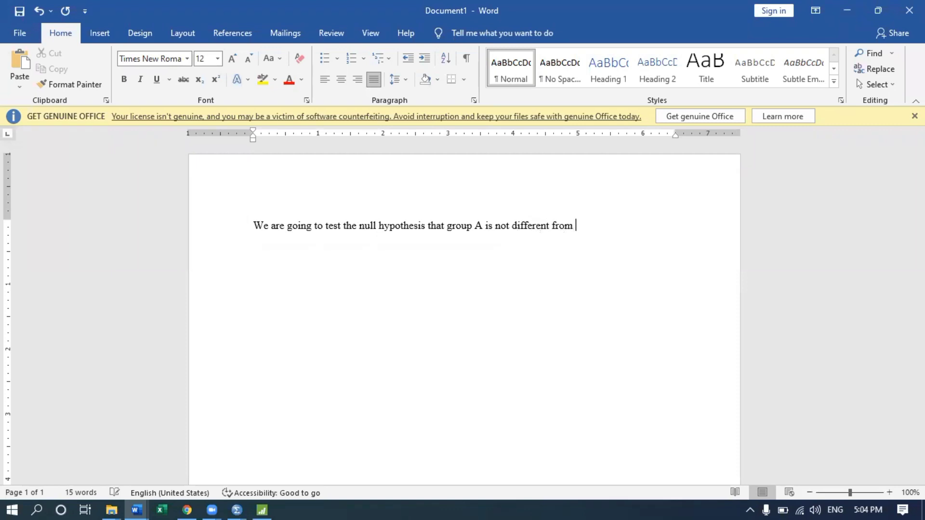
text(group)
text( B)
Step: Complete the opening sentence with ", against the alternative hypothesis that group A is different from group B."
text(, against)
text( the )
text(altern)
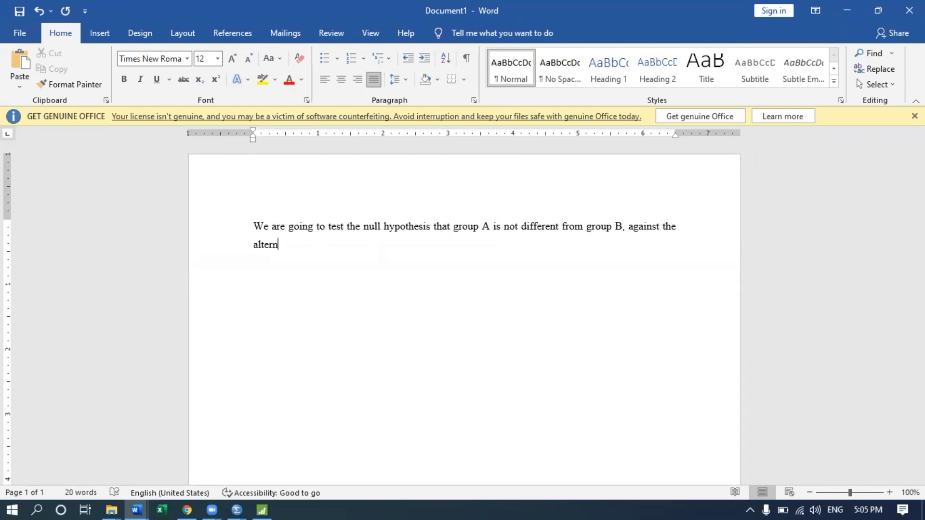
text(ative hypothesis )
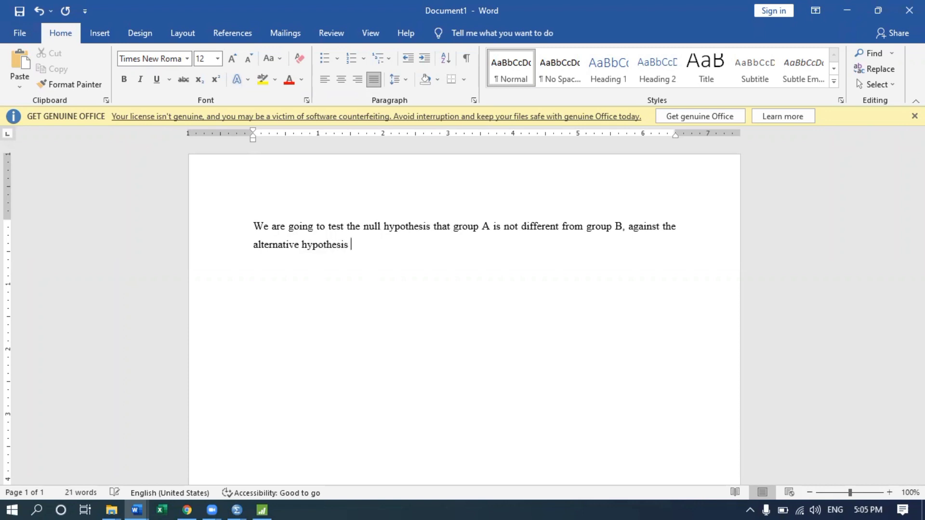
text(that group A is diffe)
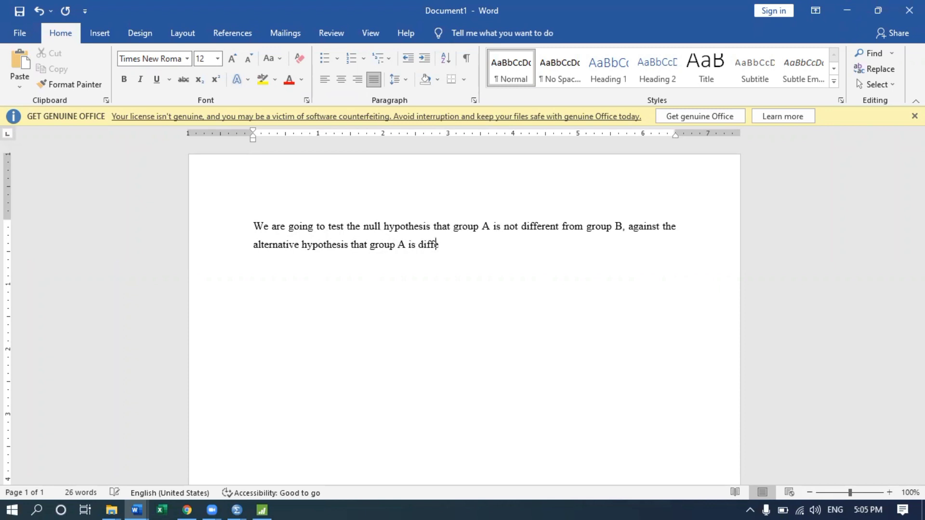
text(rent from group B)
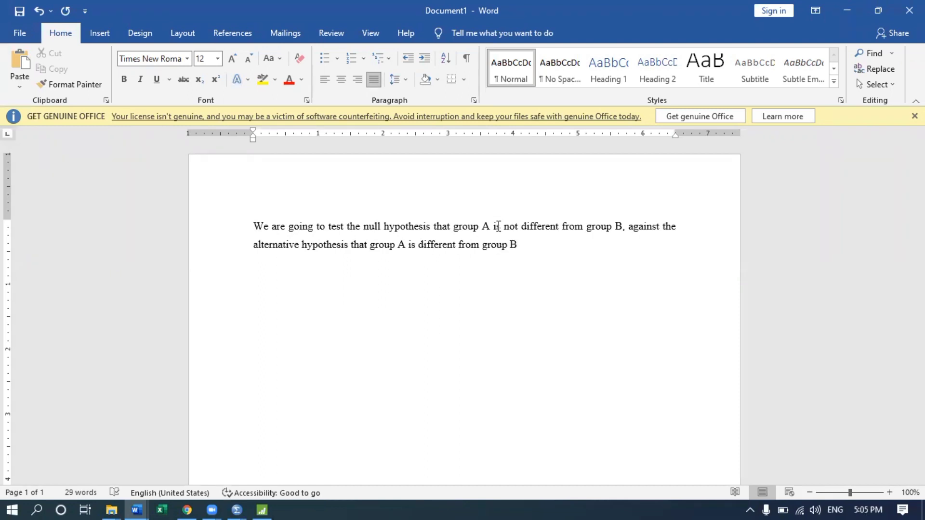
text(.  )
Step: Start a second paragraph further down with "We have two groups A and B. We want to test if they are significantly"
text(We are )
text(going)
text( to t)
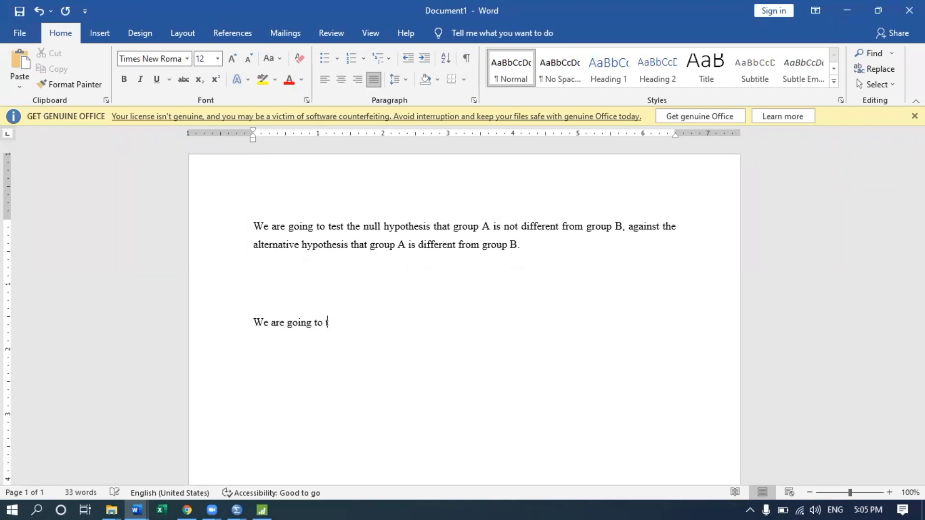
text(est the)
key(BackSpace)
key(BackSpace)
key(BackSpace)
key(BackSpace)
key(BackSpace)
key(BackSpace)
key(BackSpace)
key(BackSpace)
key(BackSpace)
key(BackSpace)
key(BackSpace)
key(BackSpace)
key(BackSpace)
key(BackSpace)
key(BackSpace)
key(BackSpace)
key(BackSpace)
key(BackSpace)
key(BackSpace)
key(BackSpace)
key(BackSpace)
text(have two groups A )
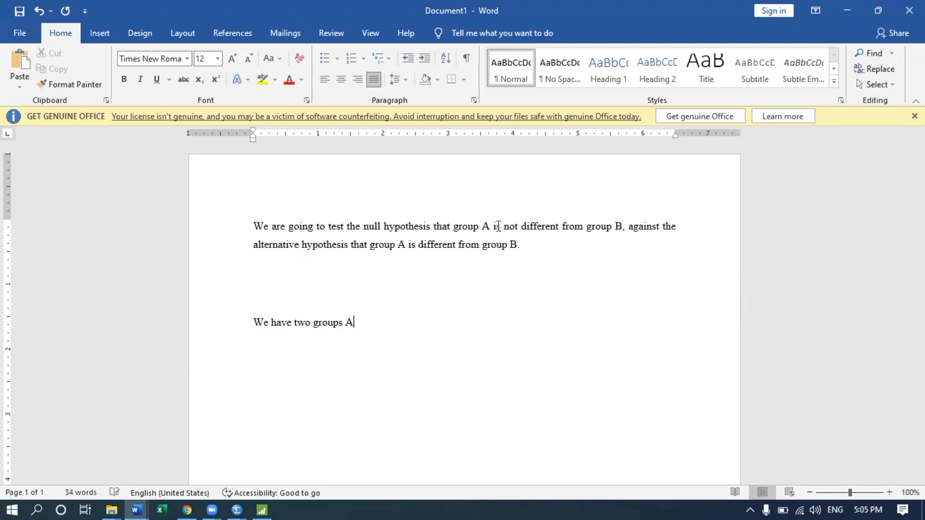
text(and B. We wa)
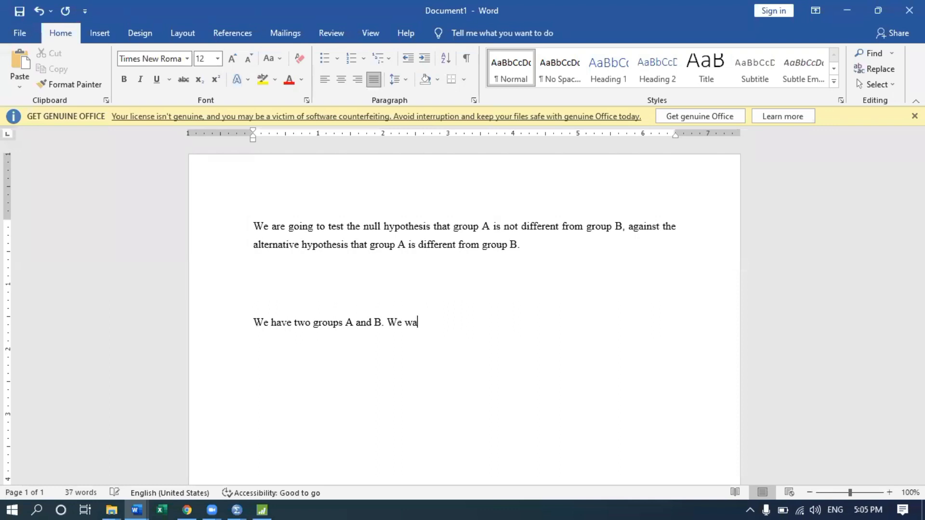
text(nt to test if they are)
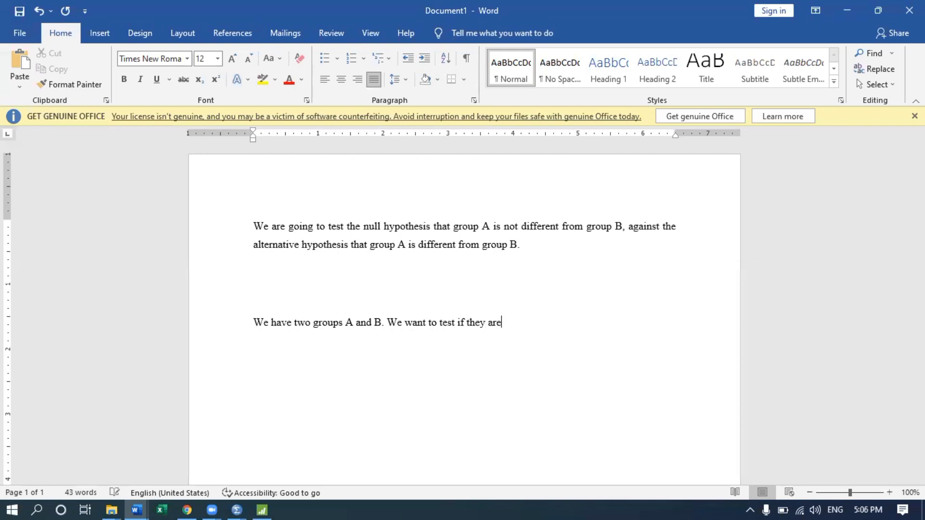
text( significantly)
Step: Insert "significantly" before "different" in both the null and the alternative hypothesis of the first paragraph
click(519, 226)
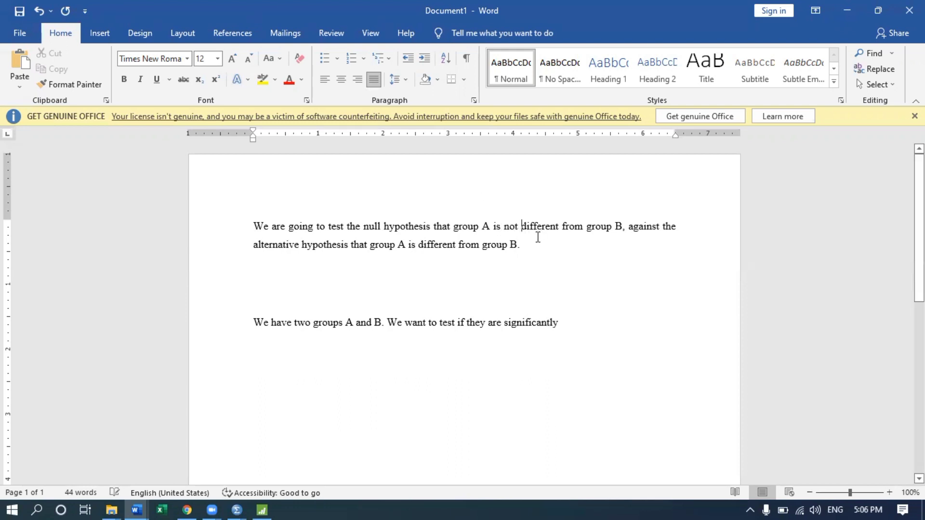
text(significa)
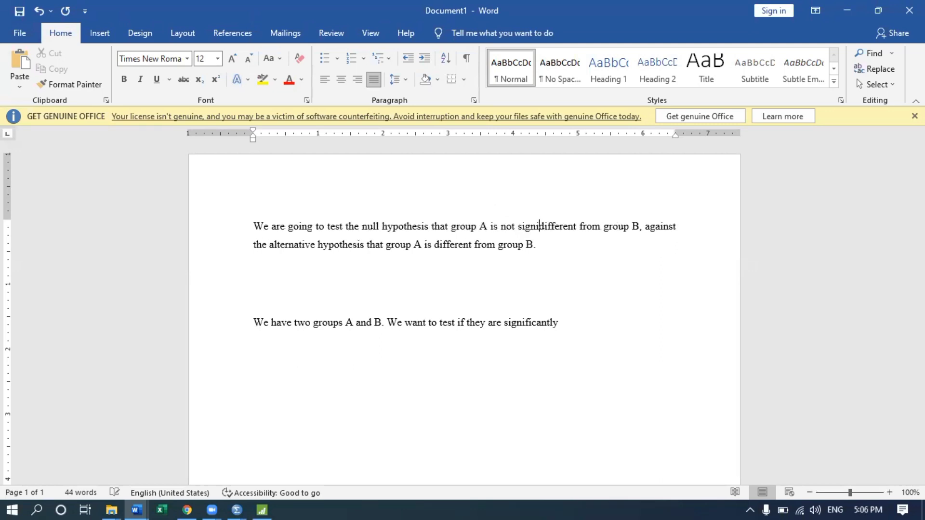
text(ntly)
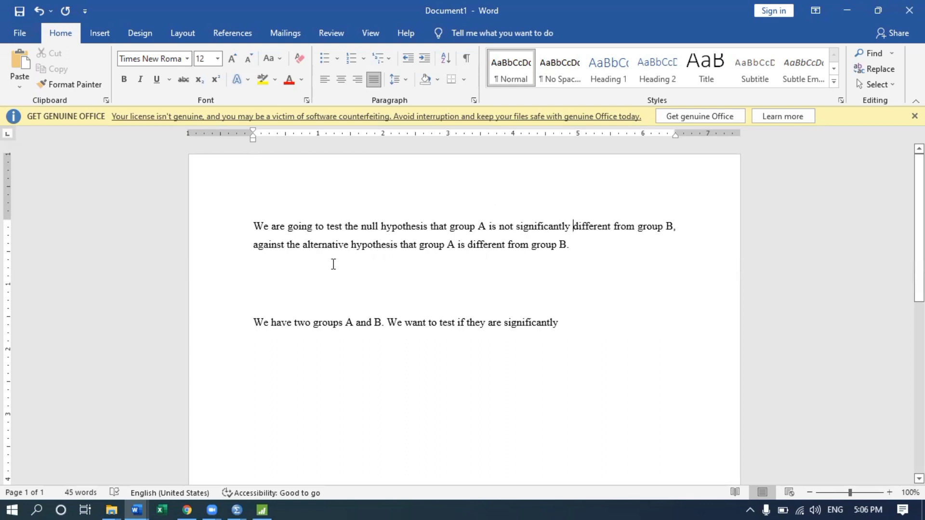
click(470, 247)
text(sig)
text(nifican)
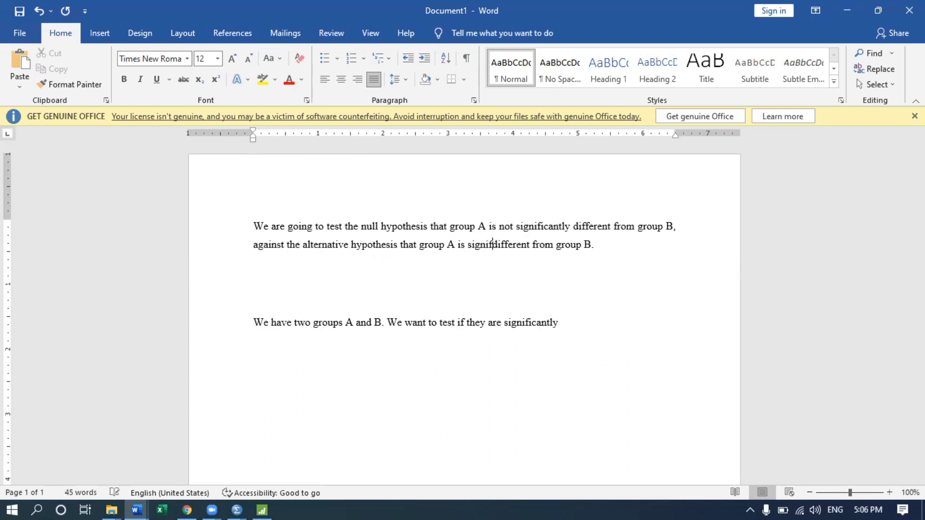
text(tly)
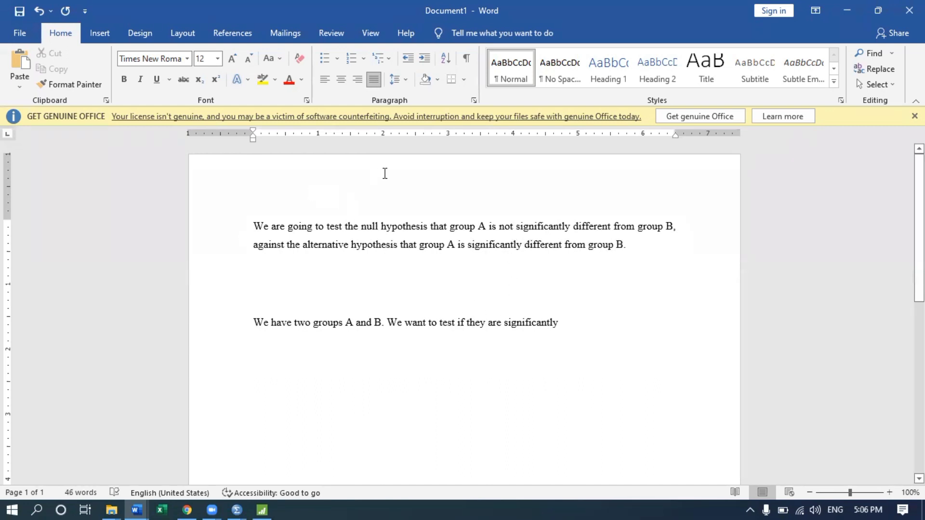
Step: Finish the second paragraph with "different from each other, the following hypotheses will be used.", correcting the spelling of "hypotheses"
click(598, 325)
text(differe)
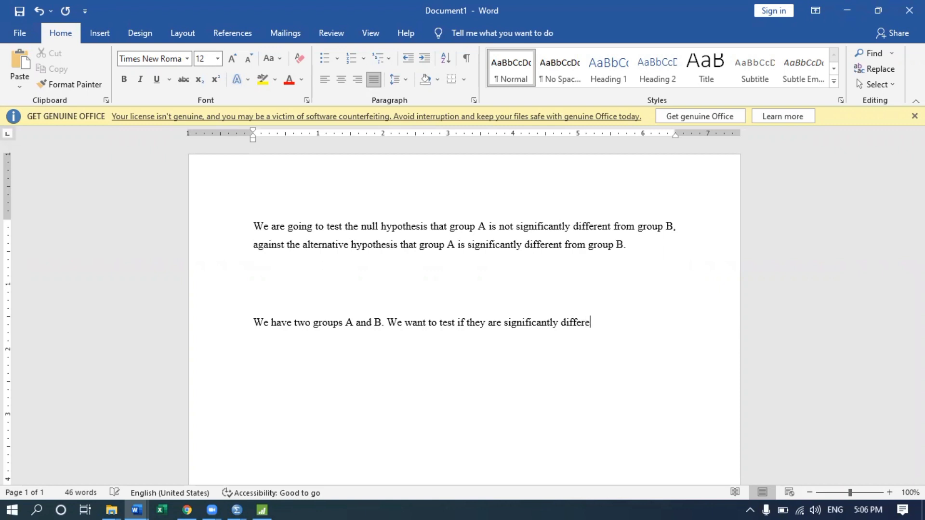
text(nt from each other, the fold)
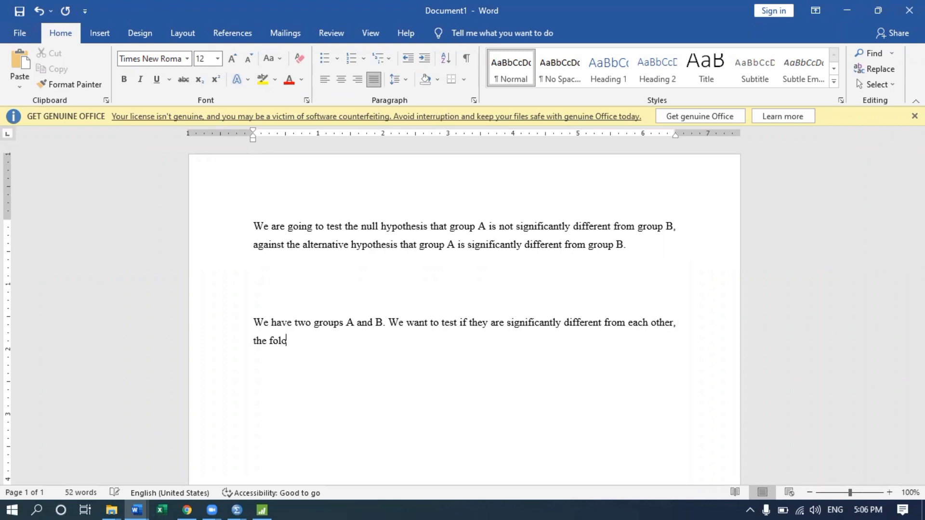
key(BackSpace)
text(lowing hypotrheses )
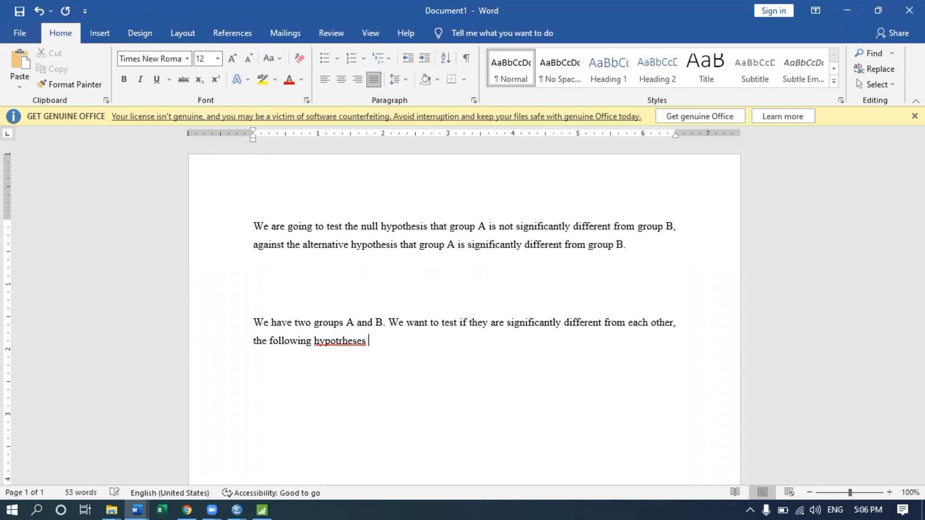
text(will be used.)
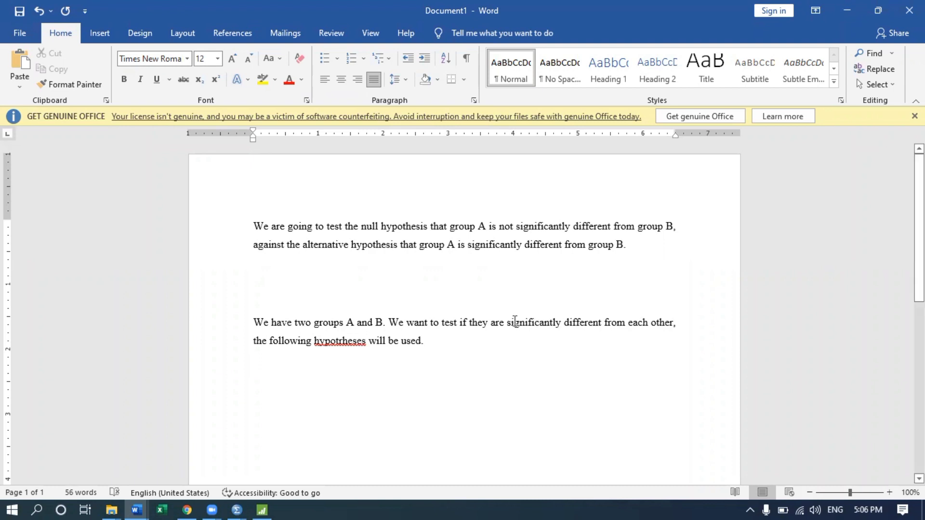
right_click(337, 343)
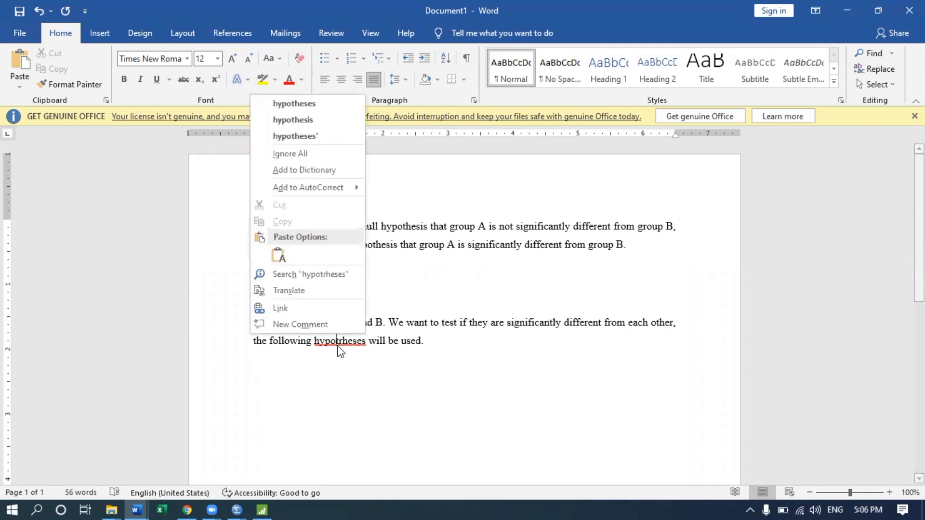
click(315, 110)
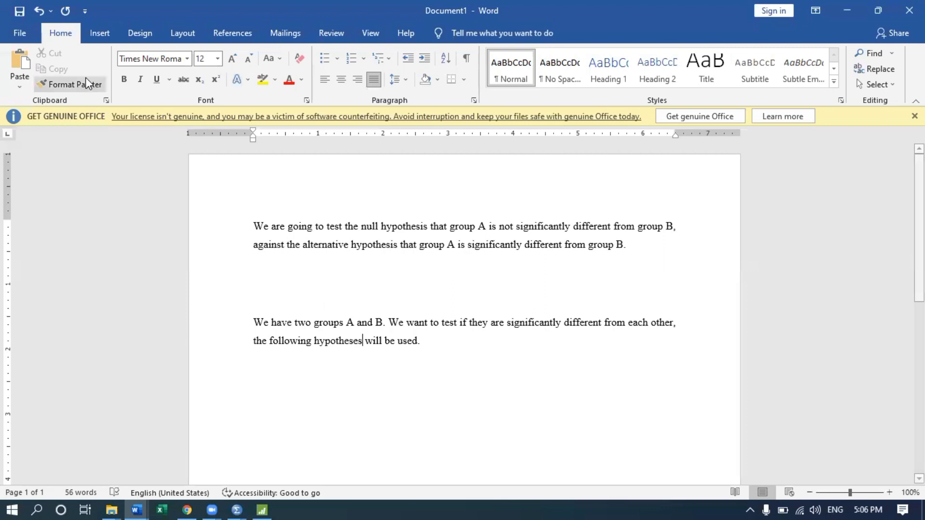
Step: Look through the object types that can be inserted on the blank line below the second paragraph
click(264, 379)
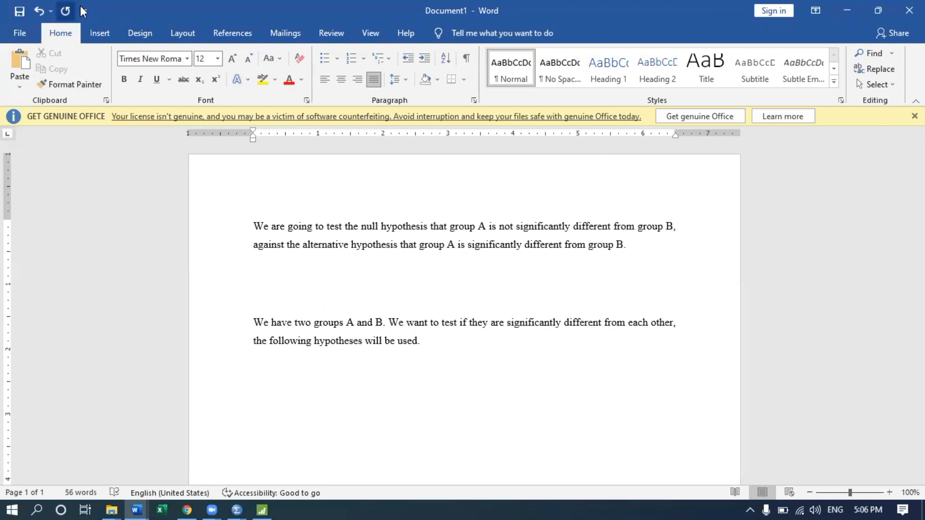
click(103, 31)
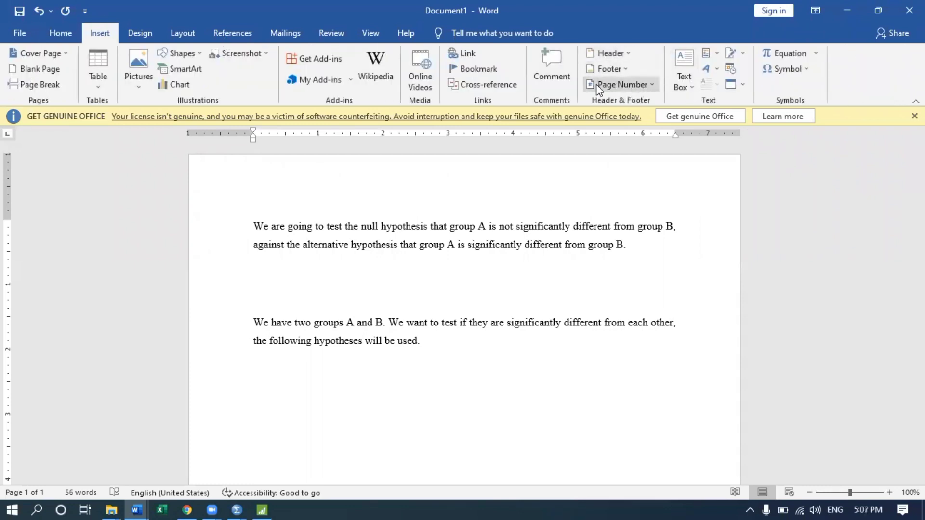
click(743, 86)
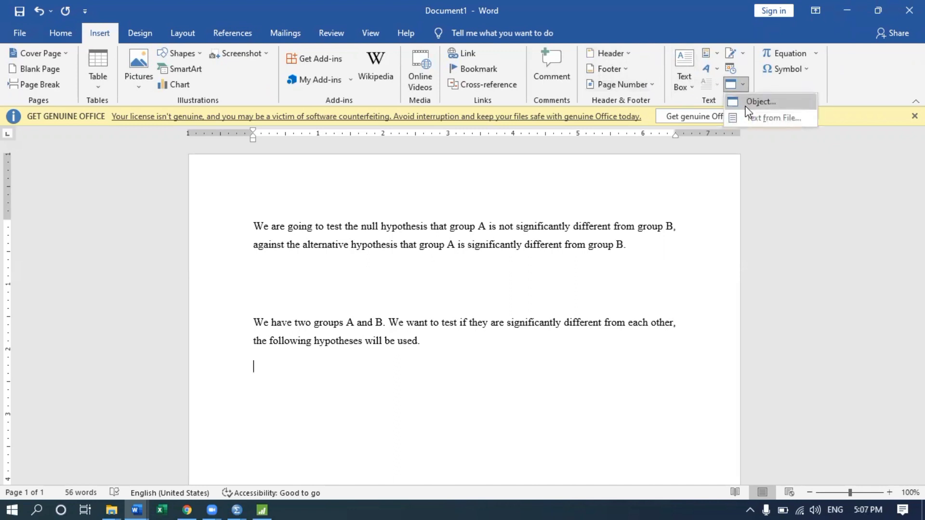
click(783, 99)
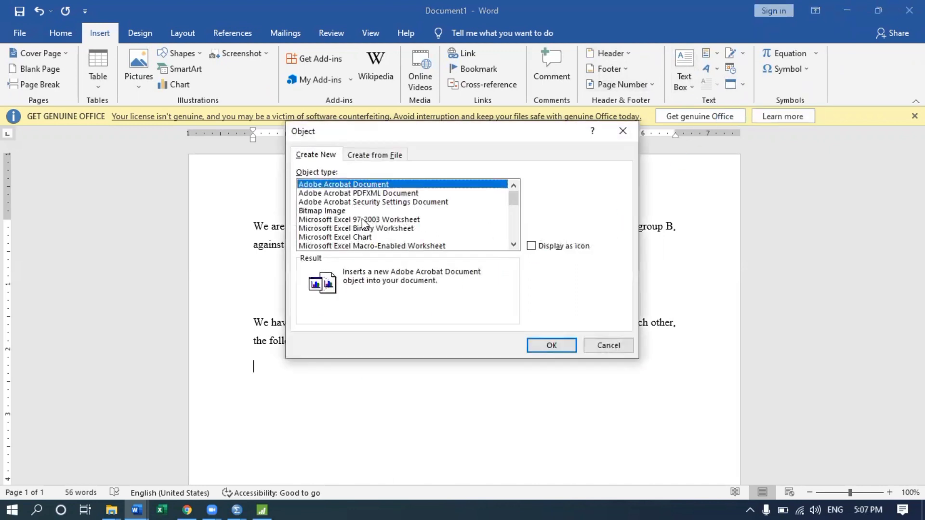
scroll(364, 227, down, 2)
scroll(367, 224, down, 1)
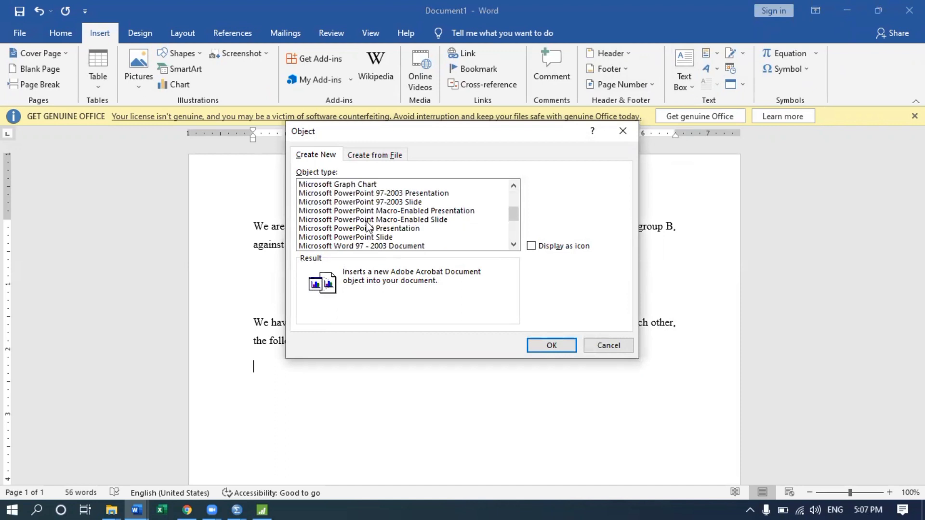
scroll(369, 234, down, 2)
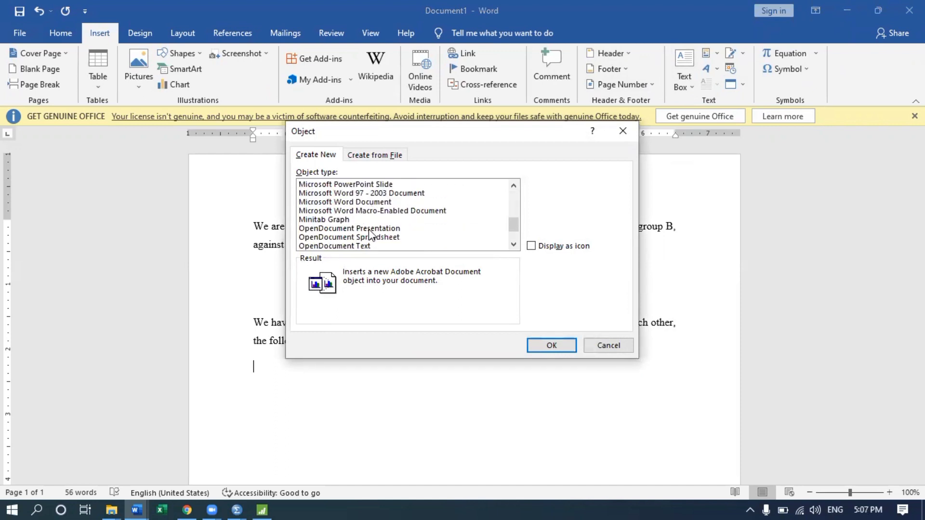
scroll(370, 234, down, 2)
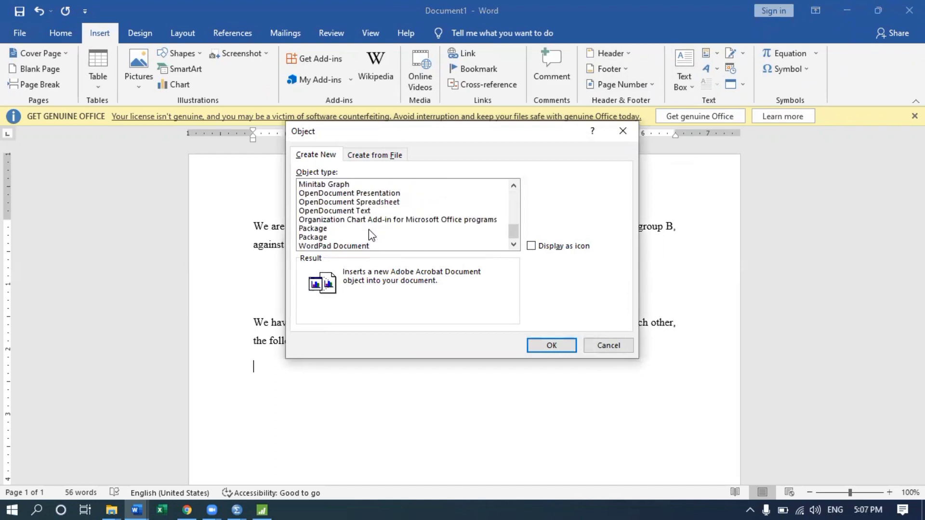
scroll(369, 234, up, 5)
scroll(369, 234, up, 2)
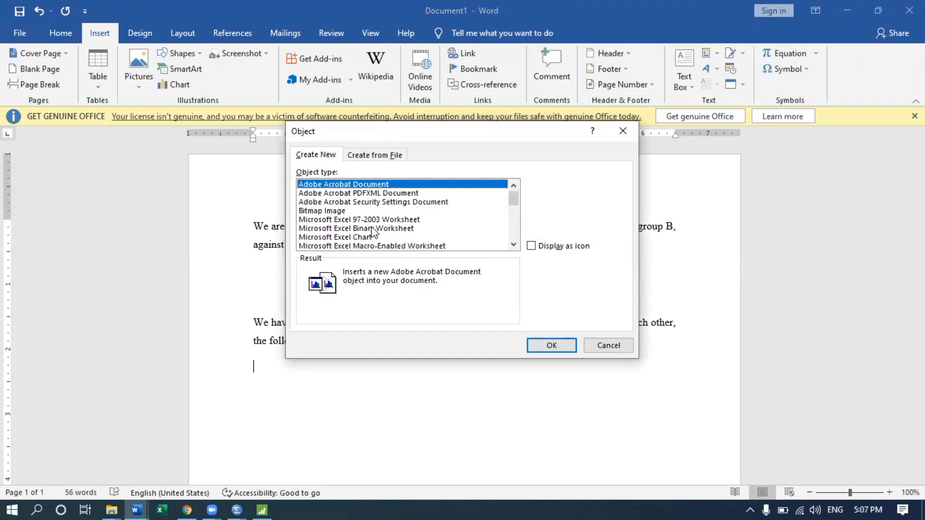
scroll(420, 217, down, 1)
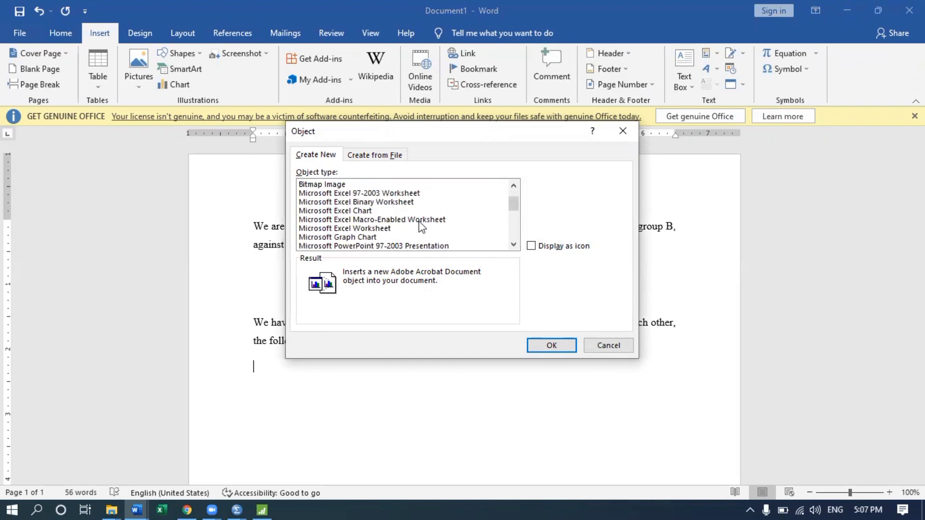
scroll(420, 222, down, 1)
scroll(419, 222, down, 1)
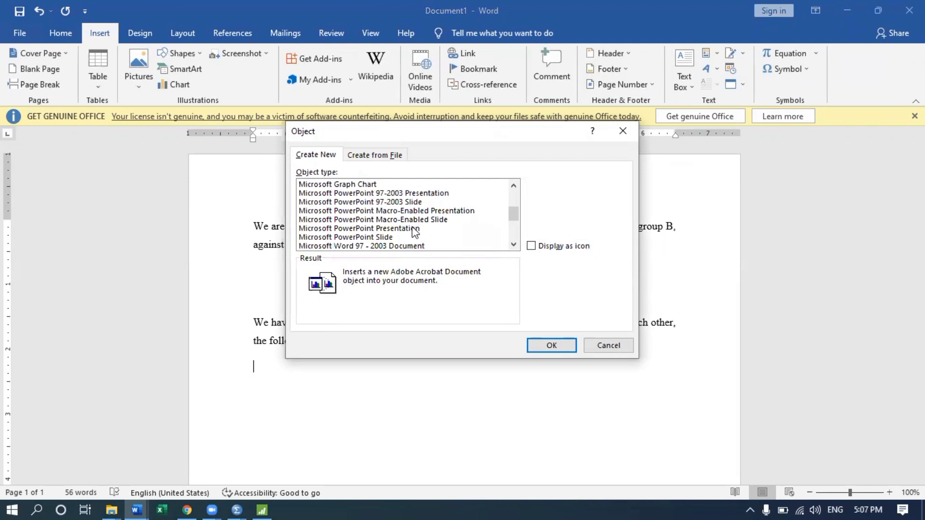
scroll(406, 233, down, 3)
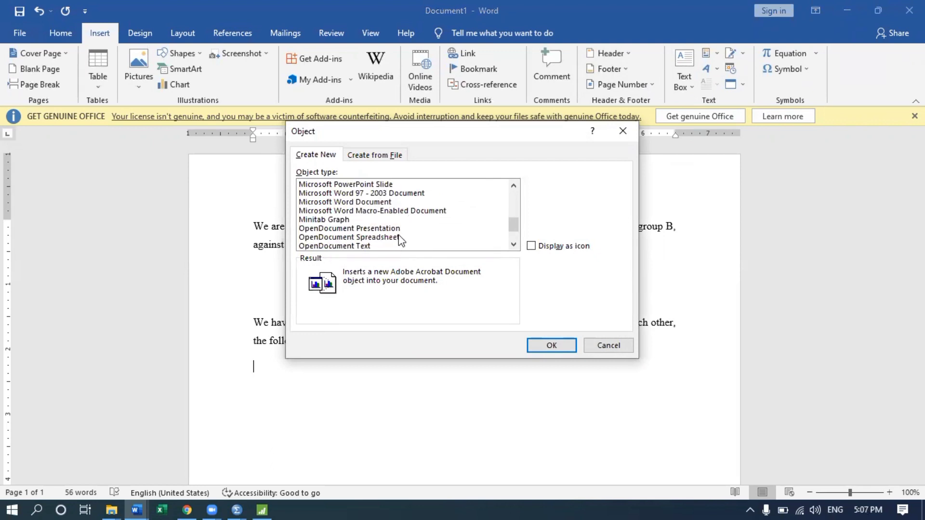
scroll(398, 235, up, 6)
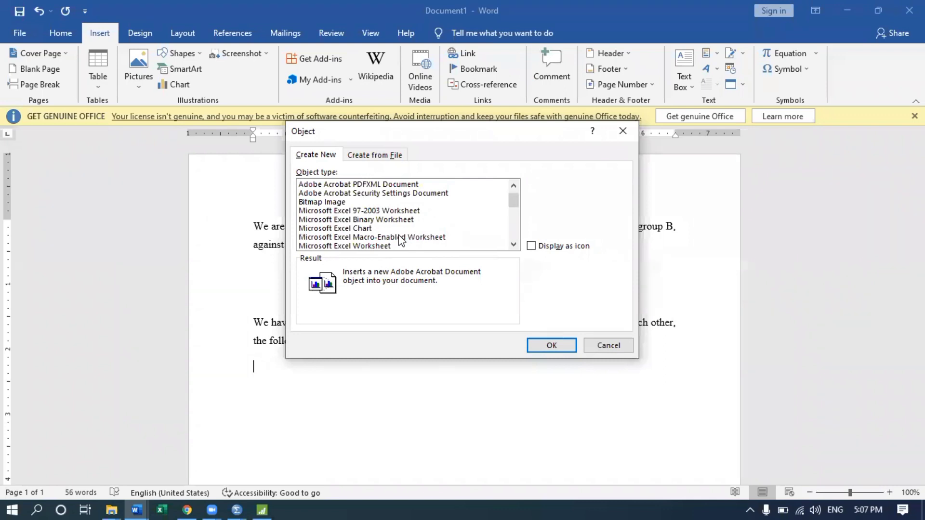
scroll(401, 240, down, 4)
click(610, 346)
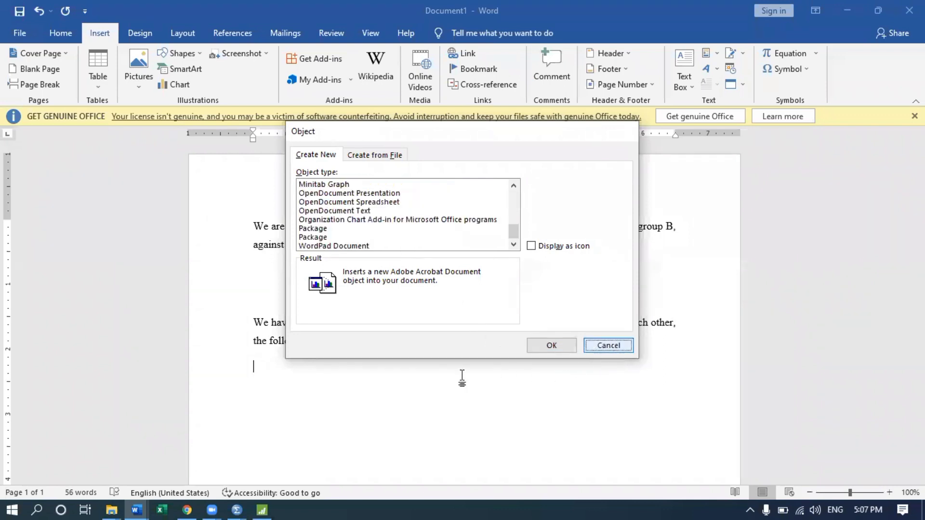
Step: Start a line below the second paragraph with "H0: Group A", formatting the 0 as a subscript
text(H)
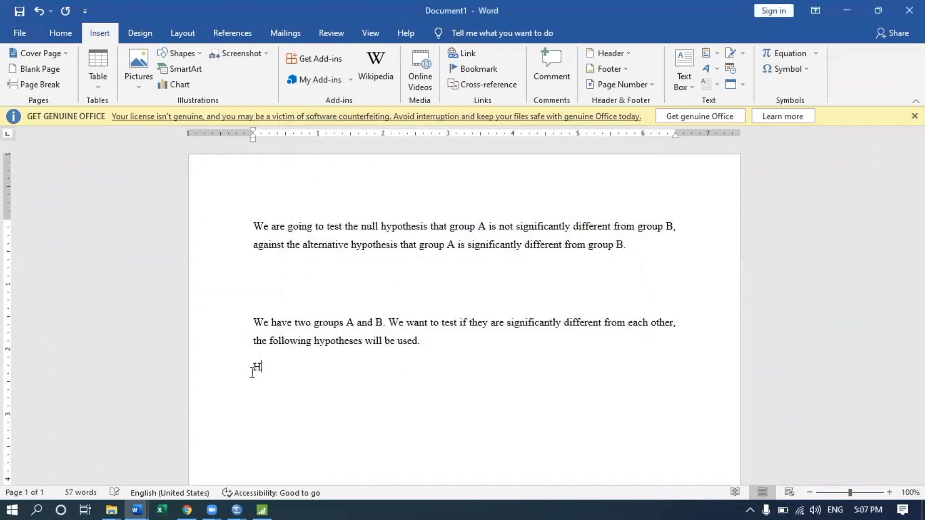
click(61, 34)
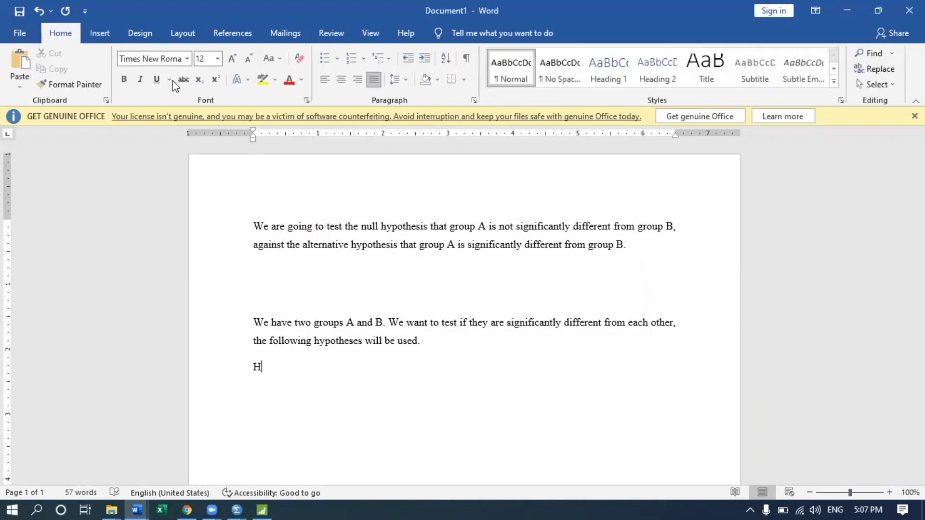
text(0:  Group)
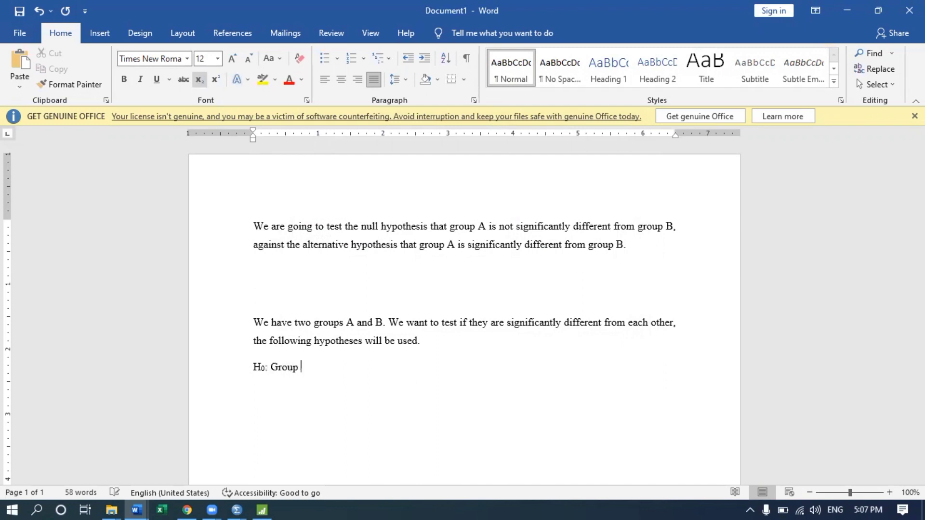
text( A)
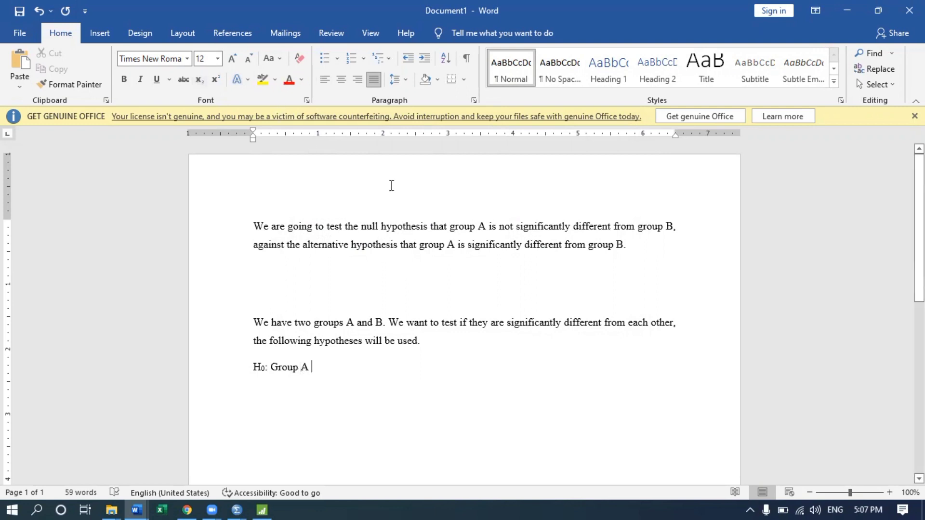
Step: Complete the H0 line with the phrase "is not significantly different from group B" copied from the first paragraph
drag(490, 226, 670, 226)
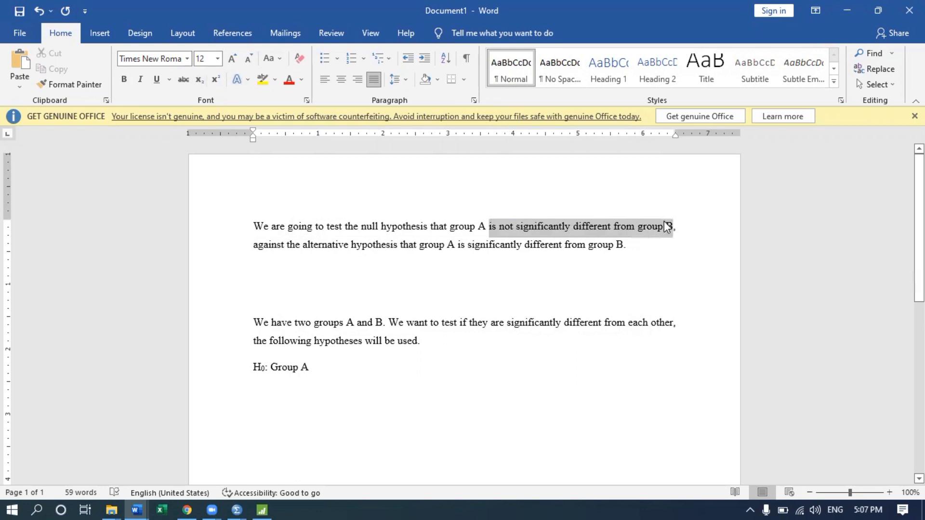
right_click(665, 223)
click(678, 246)
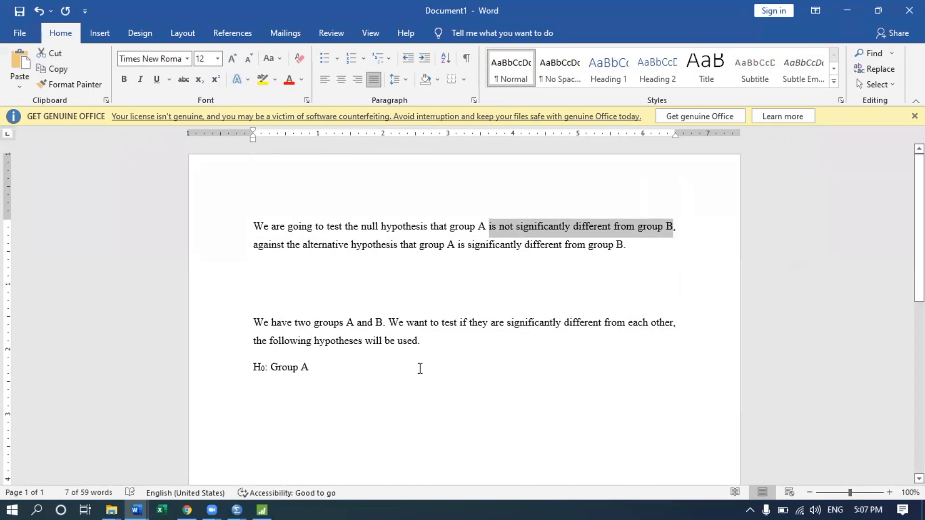
click(418, 374)
key(ctrl+v)
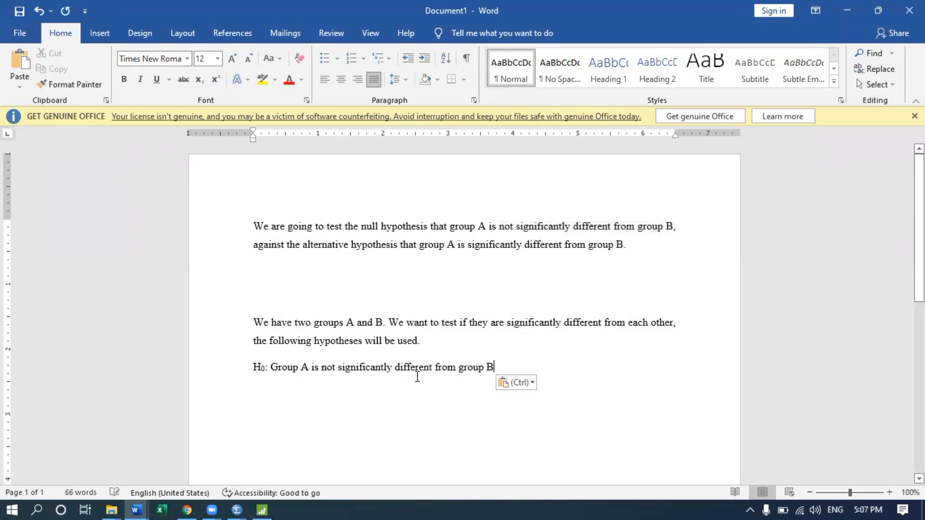
Step: Start a new line under the null hypothesis with "H1:", formatting the 1 as a subscript
key(Return)
text(Ha)
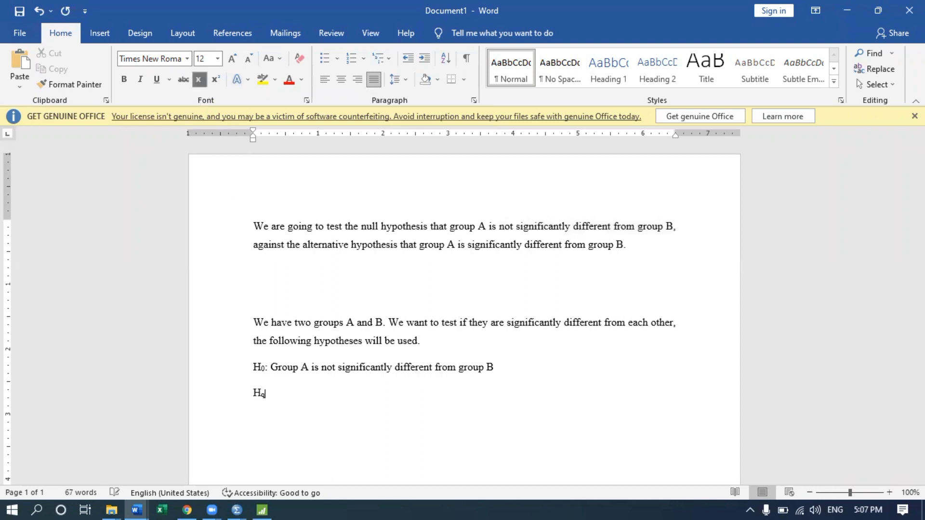
key(BackSpace)
text(1)
click(198, 79)
text(:)
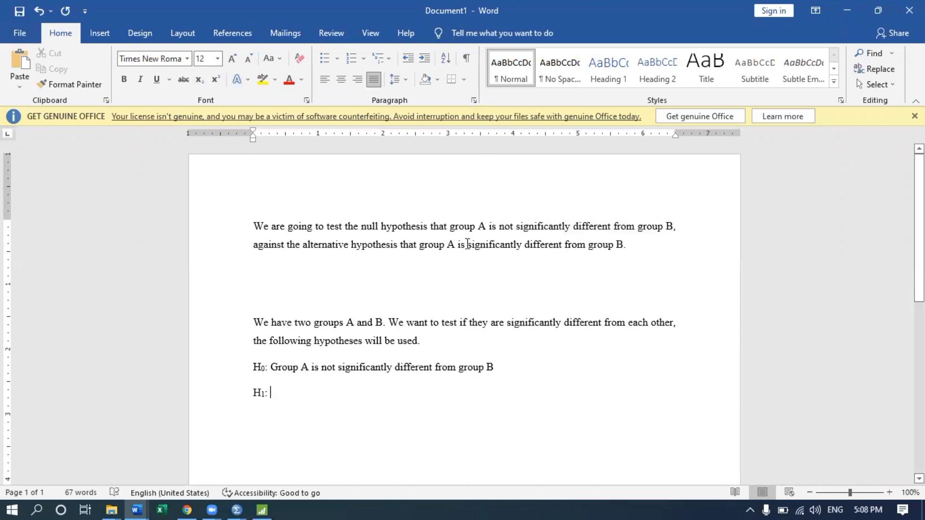
Step: Copy "group A is significantly different from group B" from the first paragraph into the H1 line and capitalize its first letter
drag(421, 245, 622, 253)
right_click(605, 253)
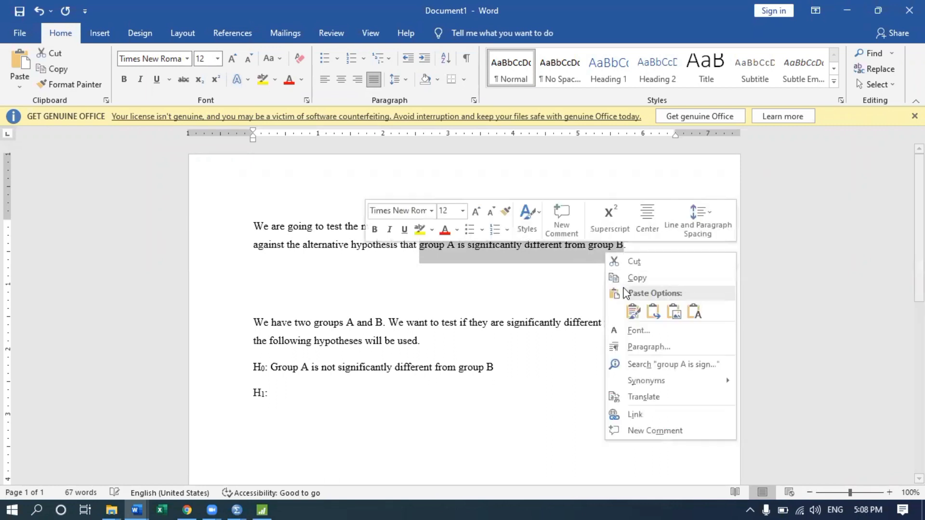
click(629, 279)
click(322, 387)
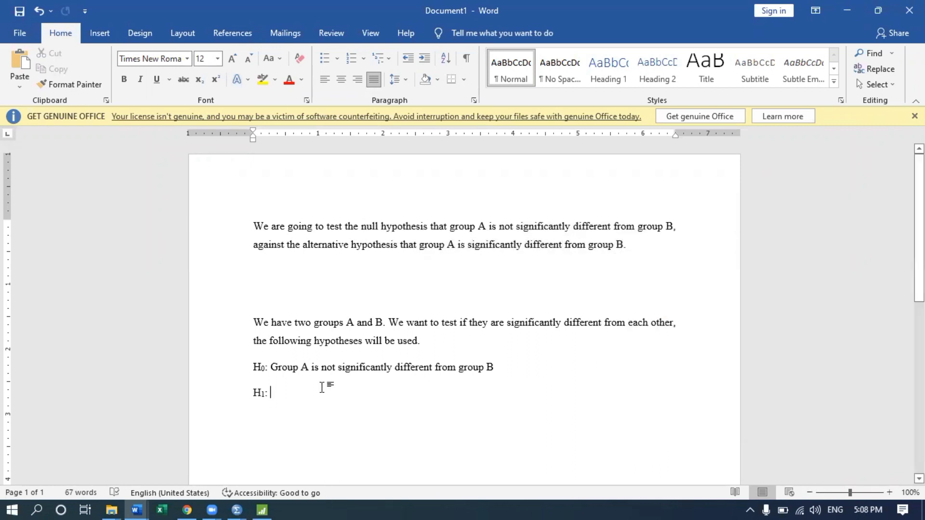
key(ctrl+v)
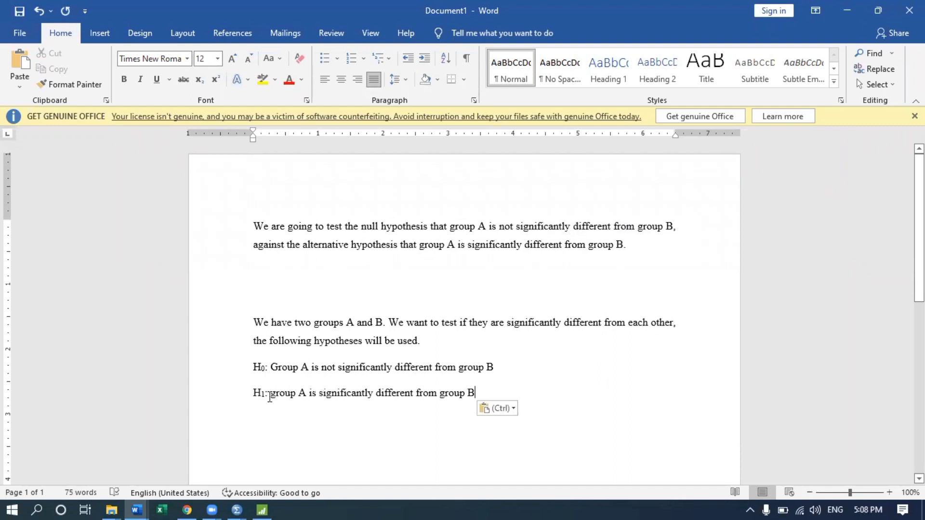
drag(271, 394, 276, 397)
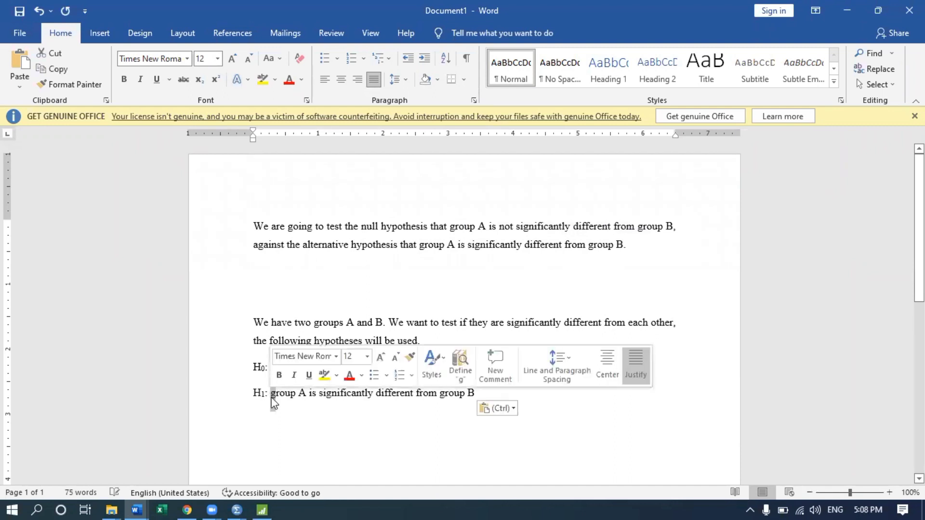
text(G)
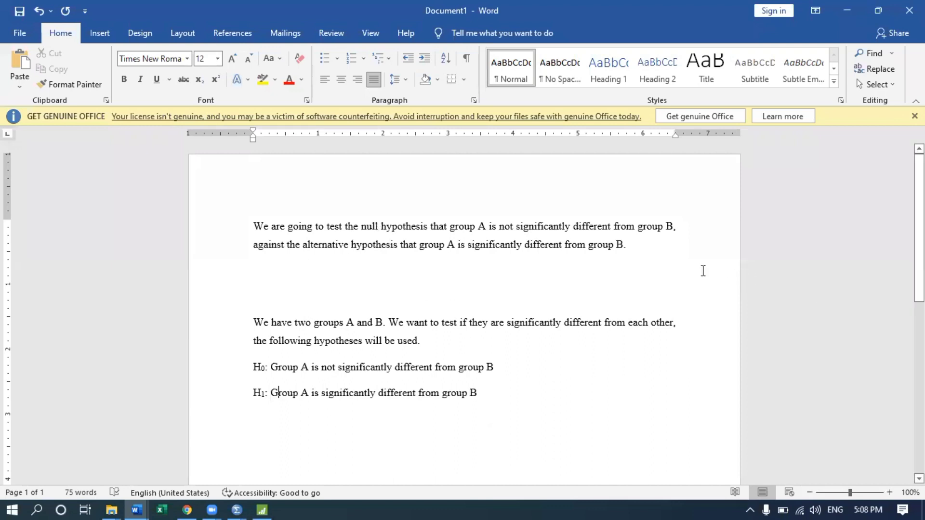
Step: Append "The level of significance chosen for this test is 0.05" to the first paragraph
click(633, 243)
text(T)
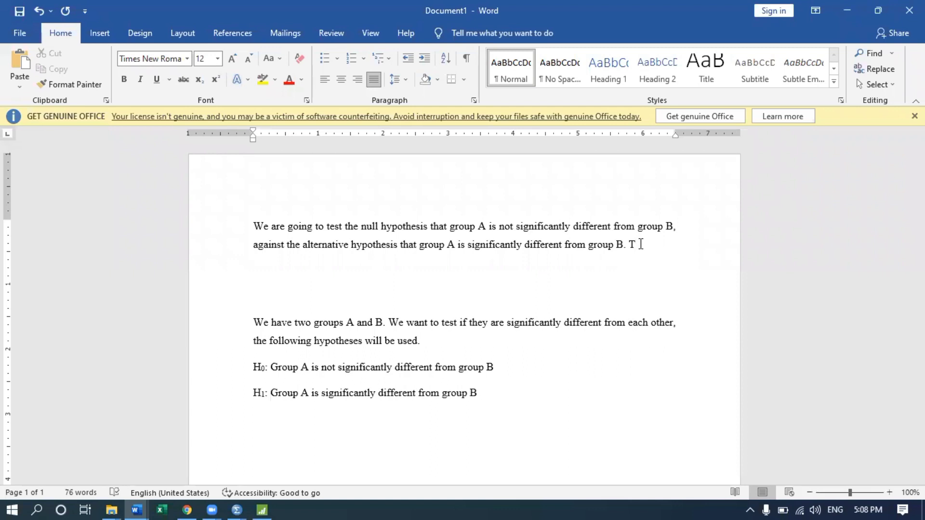
key(BackSpace)
text(The level)
text( of signi)
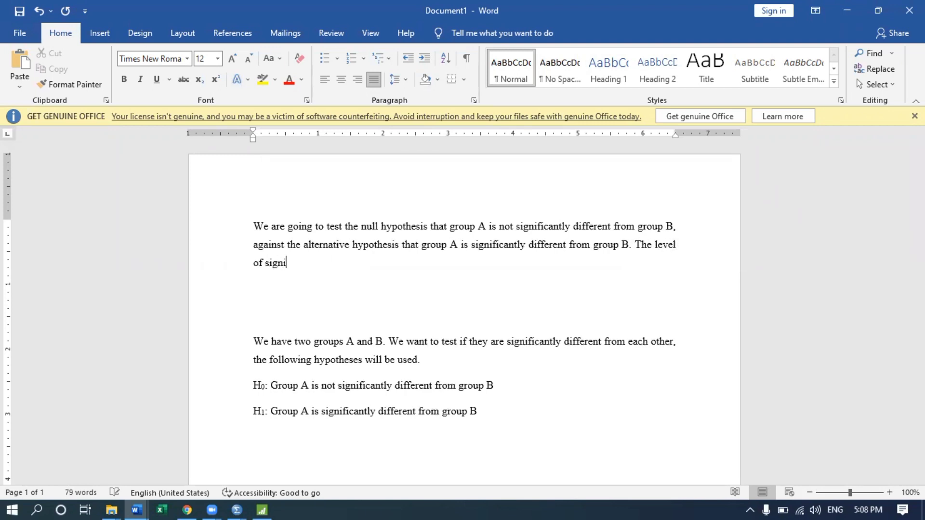
text(ficance for this te)
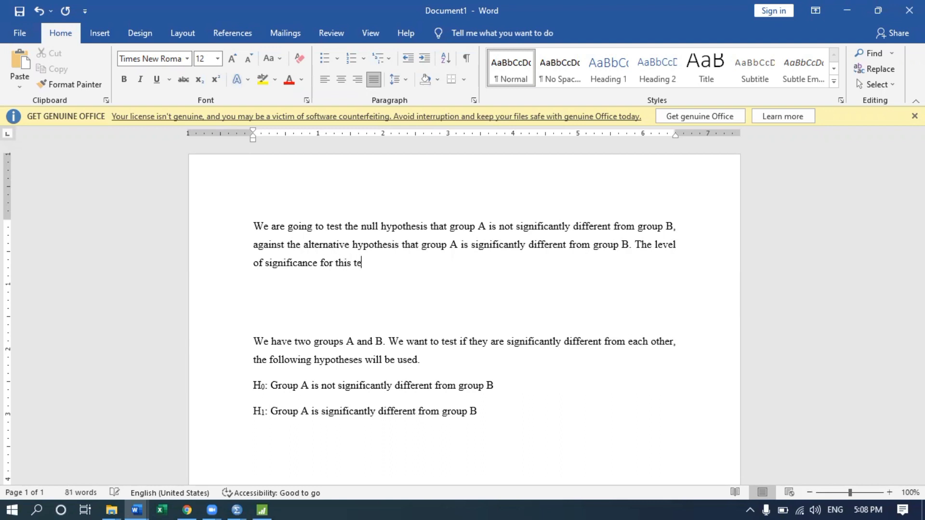
text(st is 0.05)
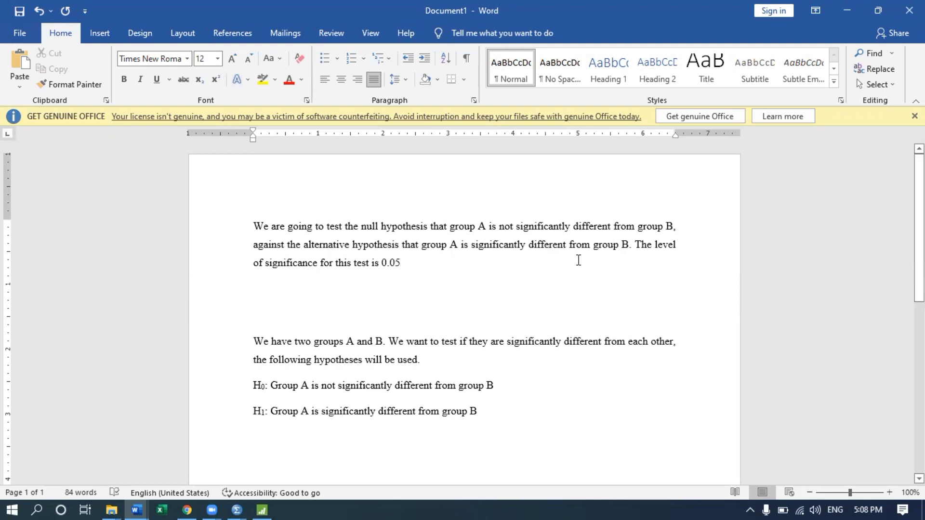
click(319, 268)
text(chosen)
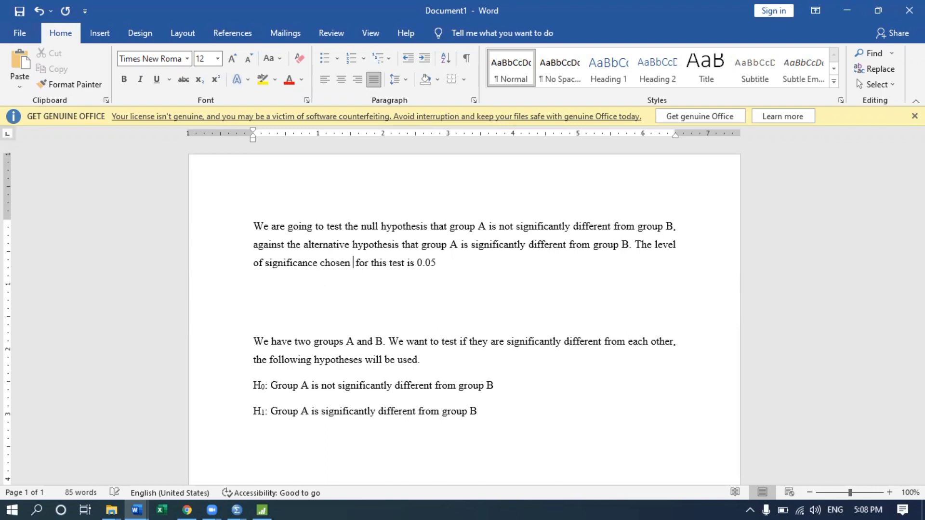
key(BackSpace)
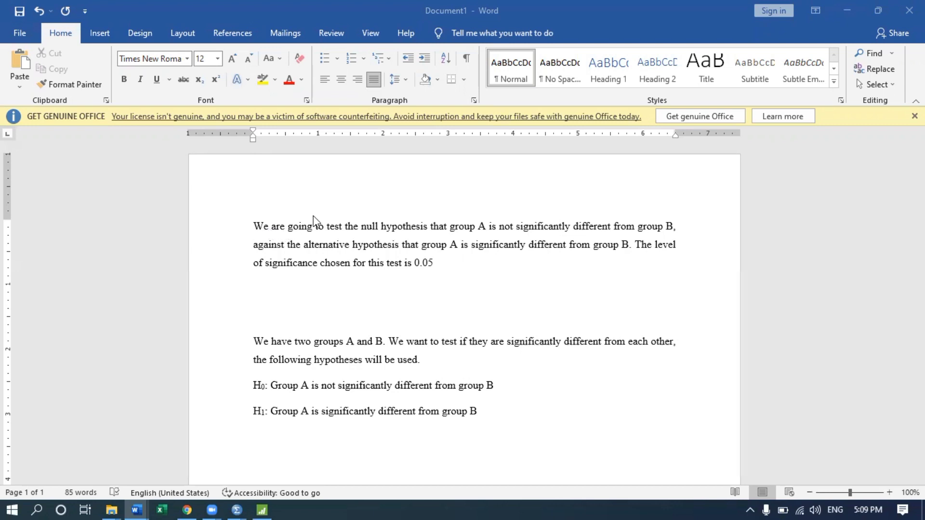
Step: Add the line "α = 0.05" below the H1 line using the alpha symbol, keeping the symbol lowercase
scroll(446, 311, down, 1)
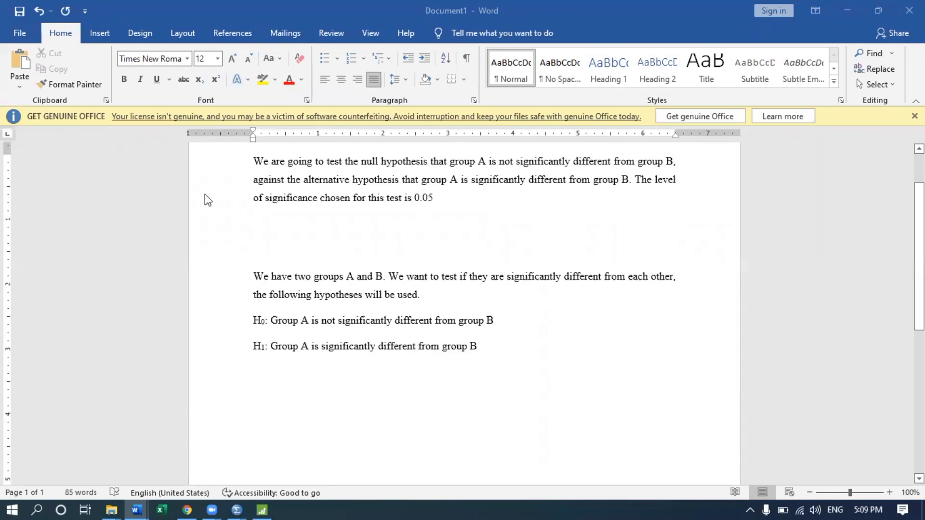
click(442, 200)
click(480, 348)
key(Return)
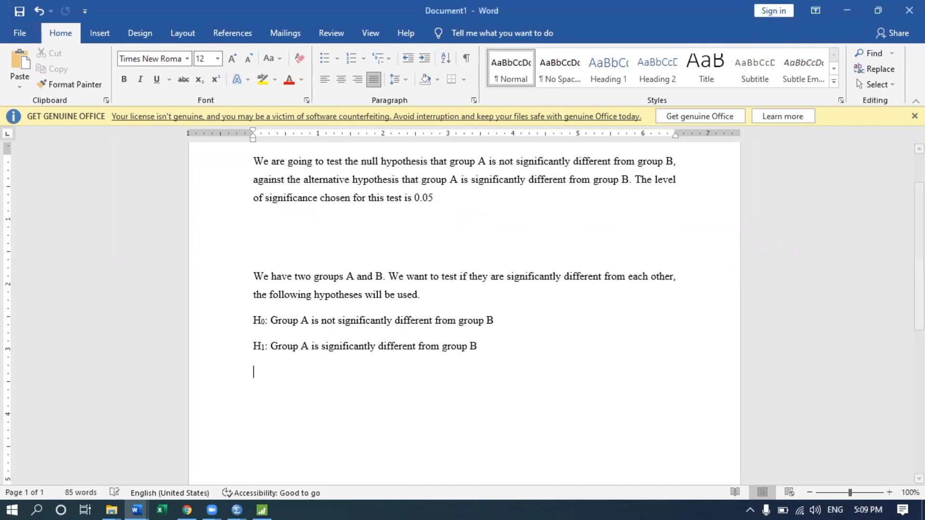
click(107, 32)
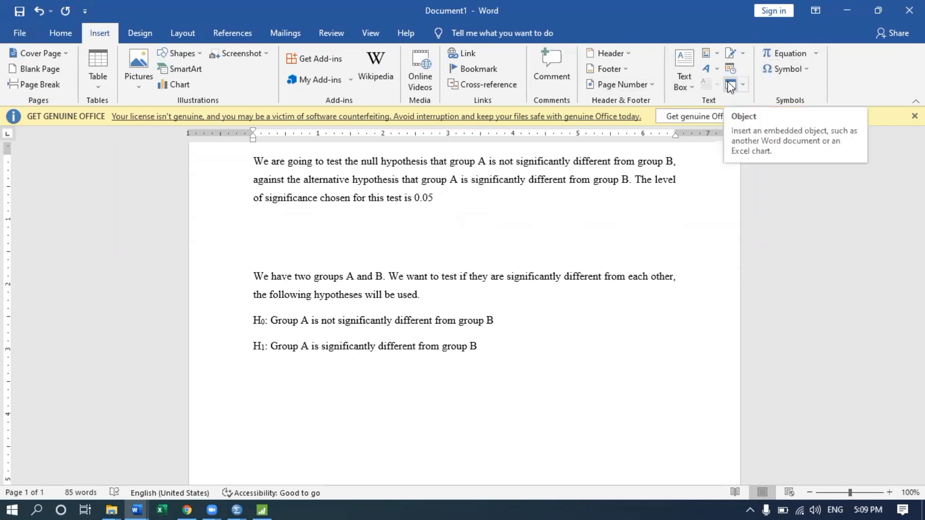
click(806, 69)
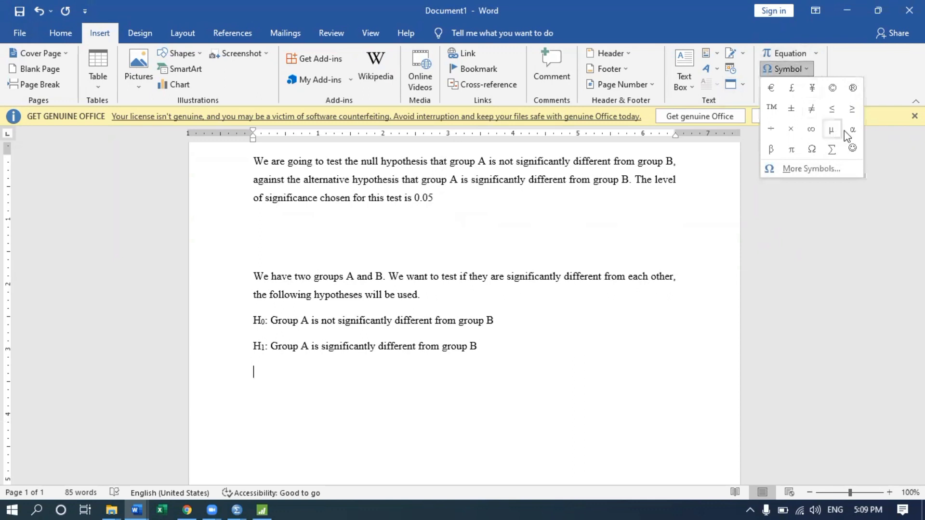
click(853, 130)
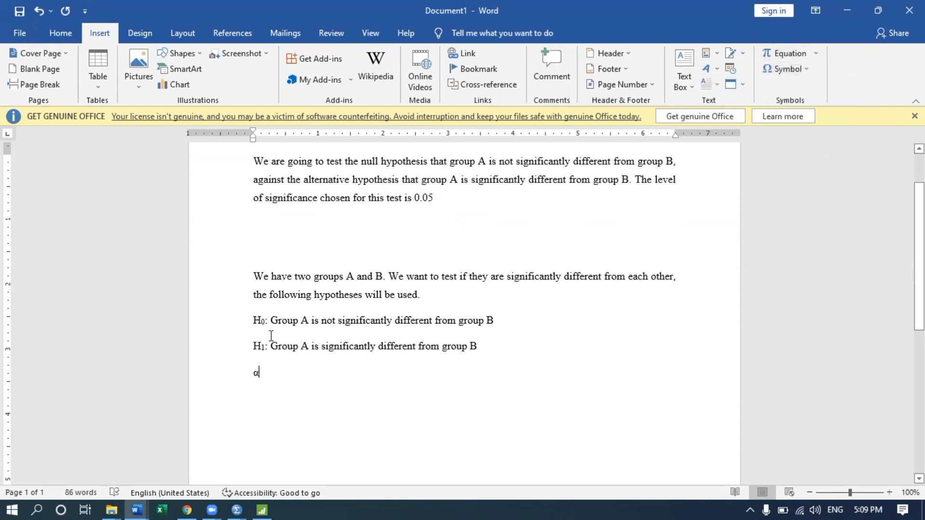
text(-)
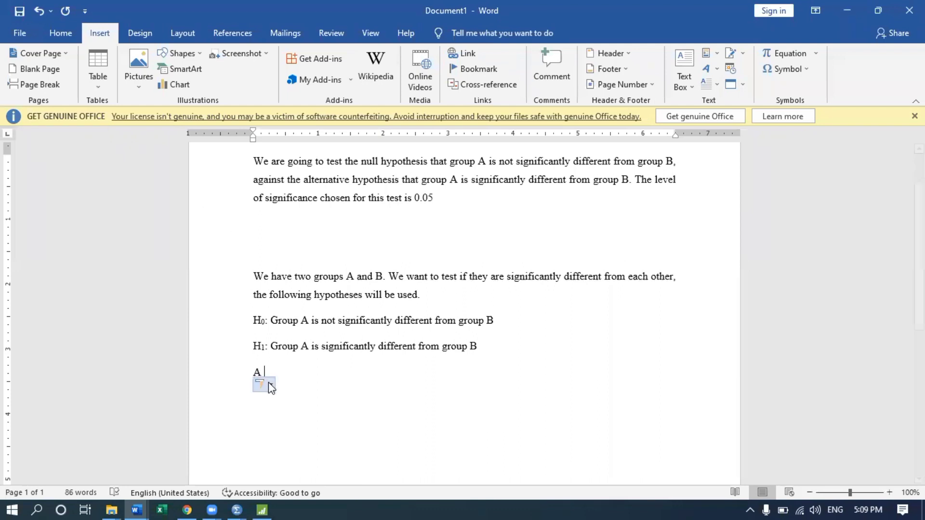
click(269, 384)
click(303, 402)
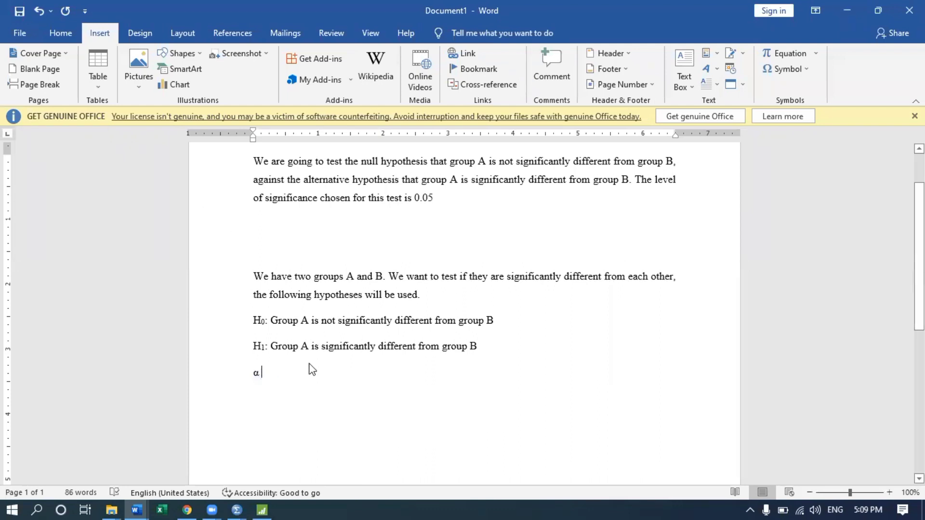
text(= 0.05)
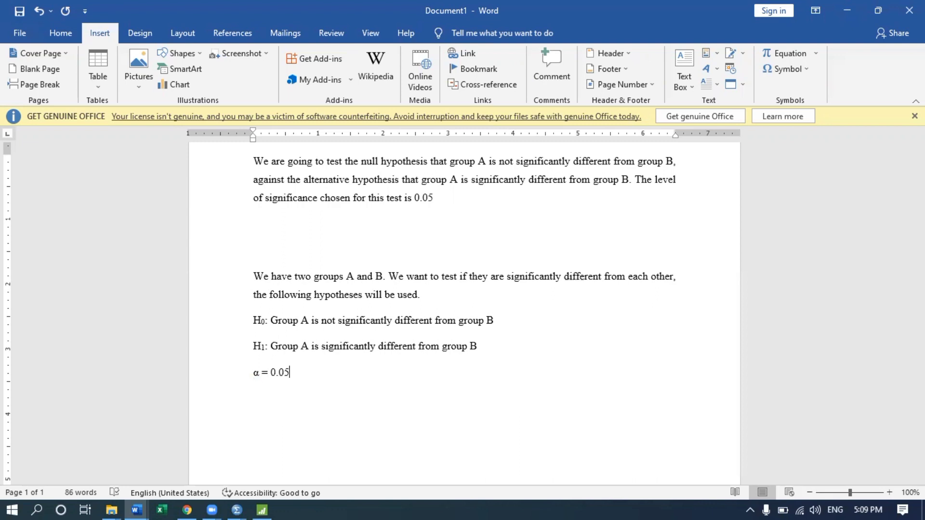
Step: Highlight the block from "We have two groups A and B" through the α line to compare it with the first paragraph
scroll(319, 199, up, 2)
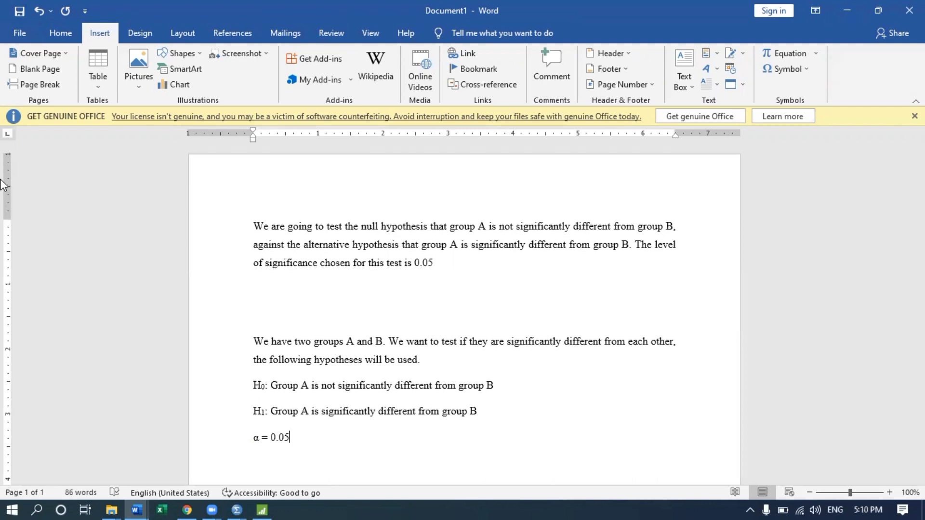
click(256, 228)
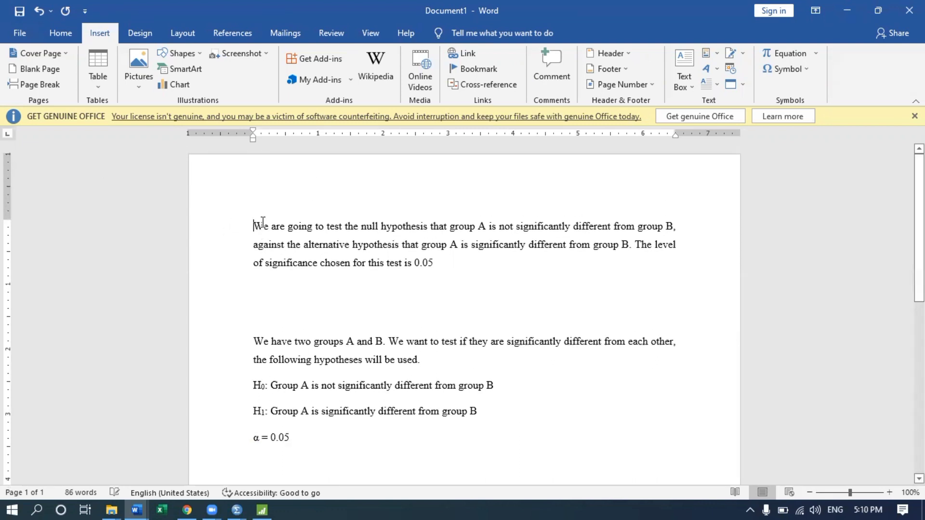
drag(578, 322, 475, 273)
drag(250, 337, 322, 438)
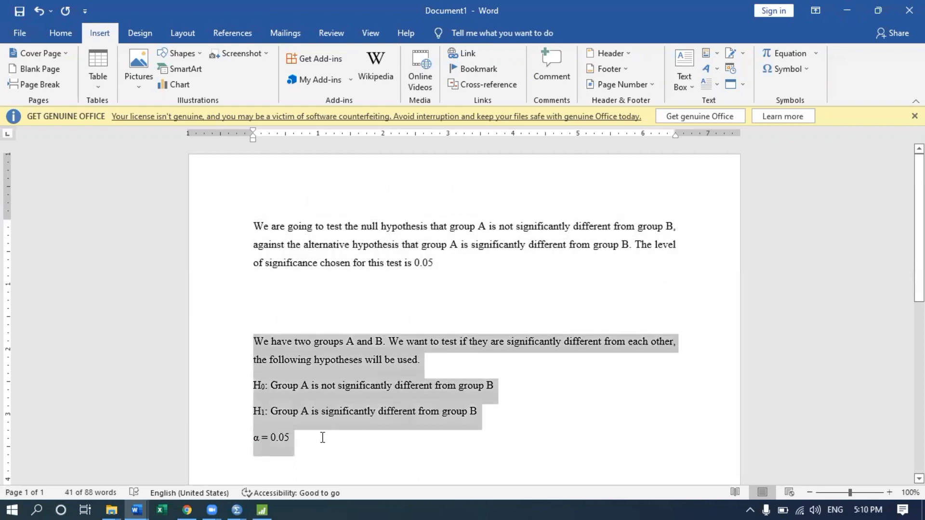
Step: End the first paragraph's last sentence with a period and append "The two-sample independent t test is used for this study"
click(452, 263)
text(.)
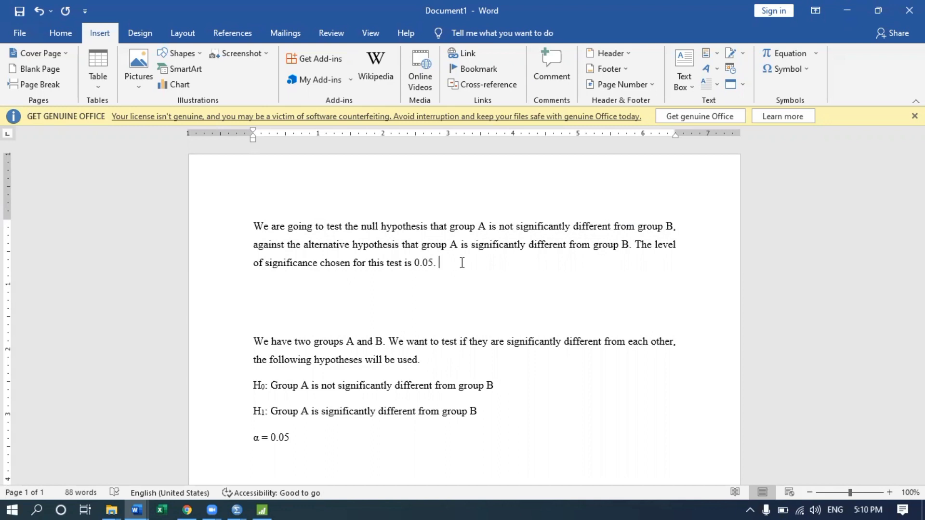
text(The two-sample independent)
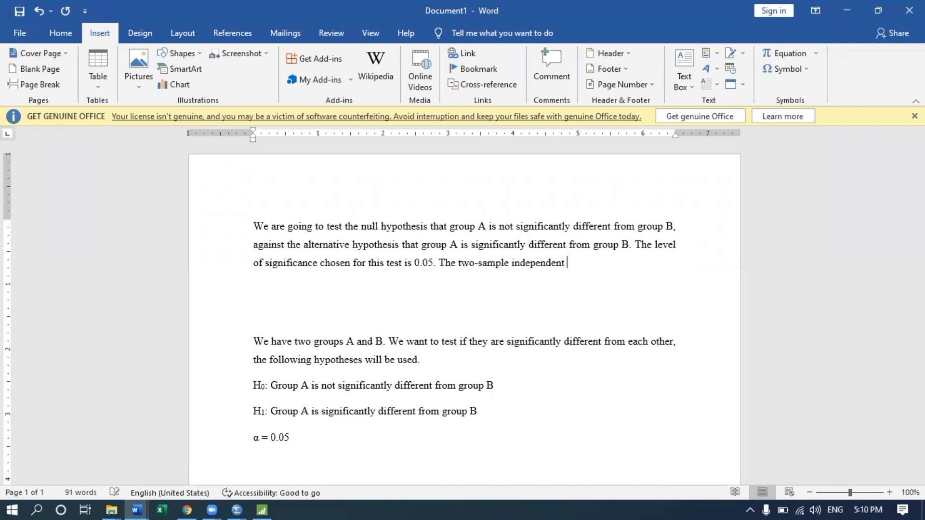
text( t test is used for th)
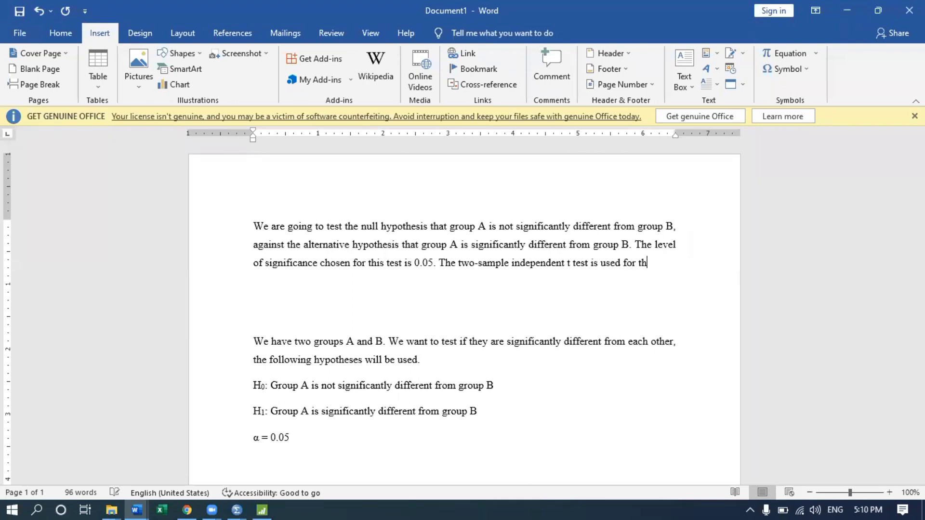
text(is study)
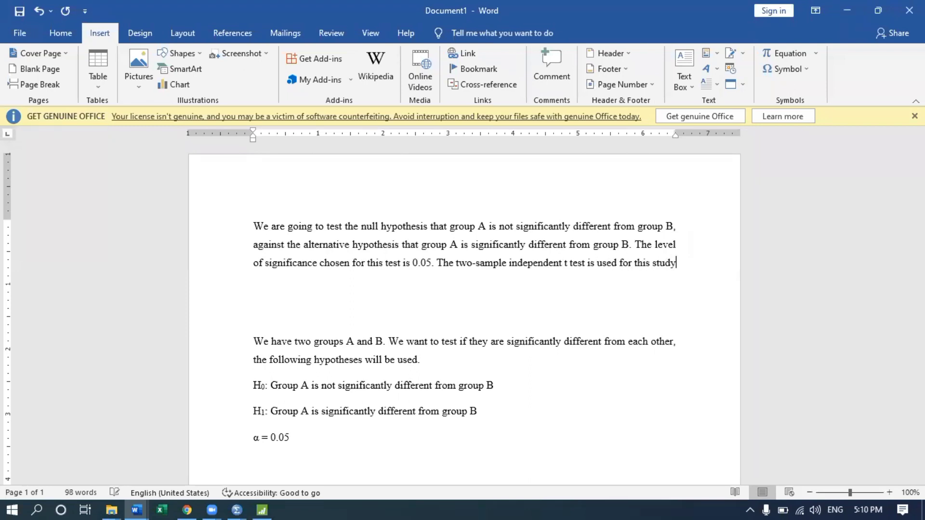
Step: Continue with "because the two groups are independent and we are concerned in testing for the significant differences." and start a new line below the paragraph
text( beca)
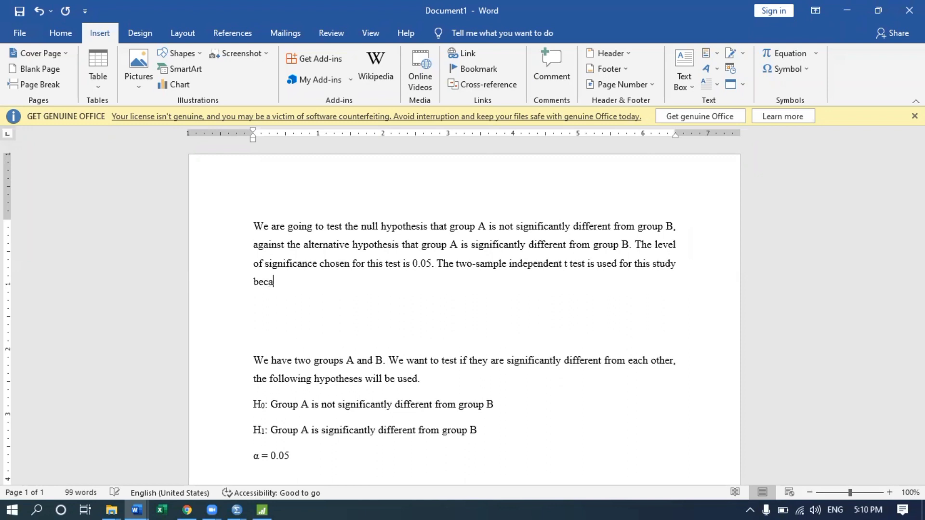
text(use the two group)
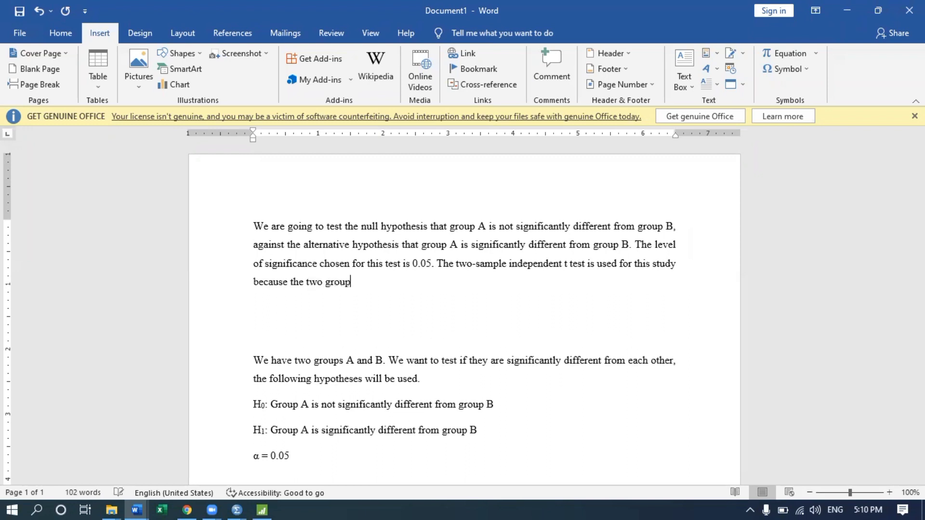
text(s are independent )
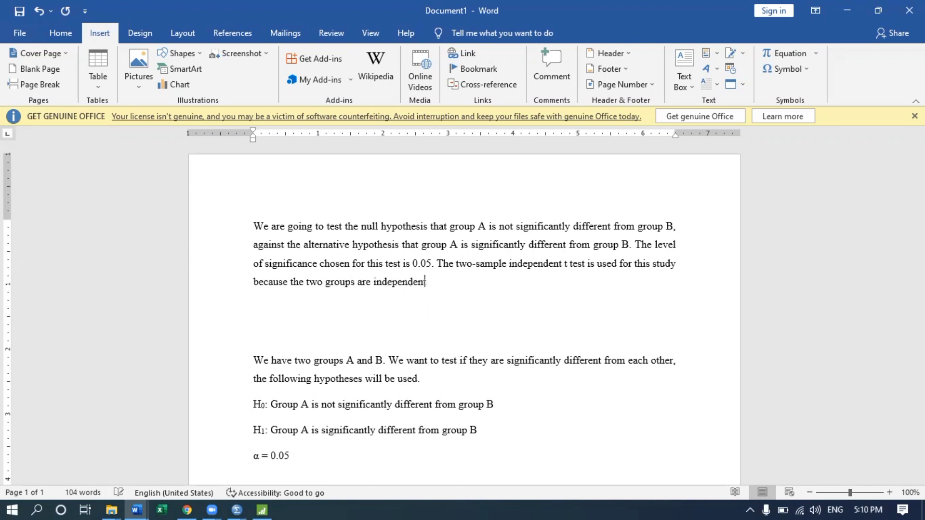
text(and we are concerned in testing for)
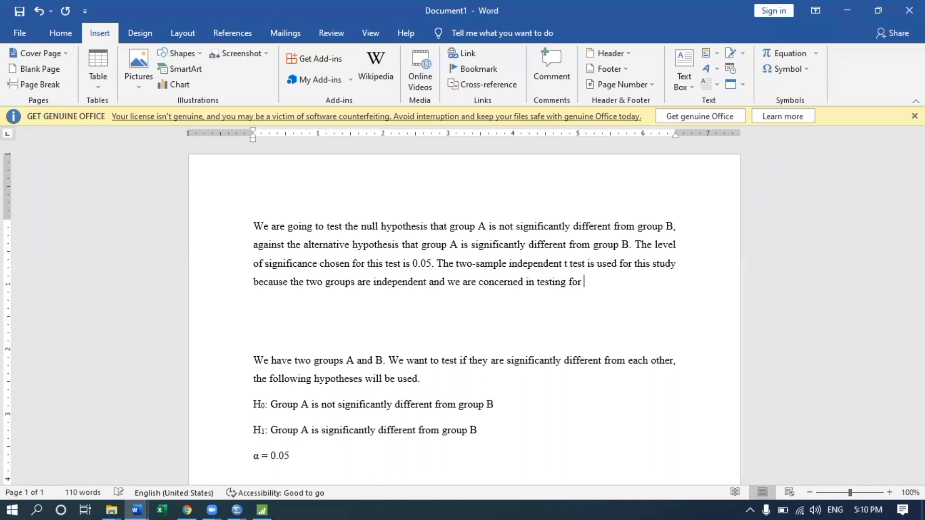
text( the significant di)
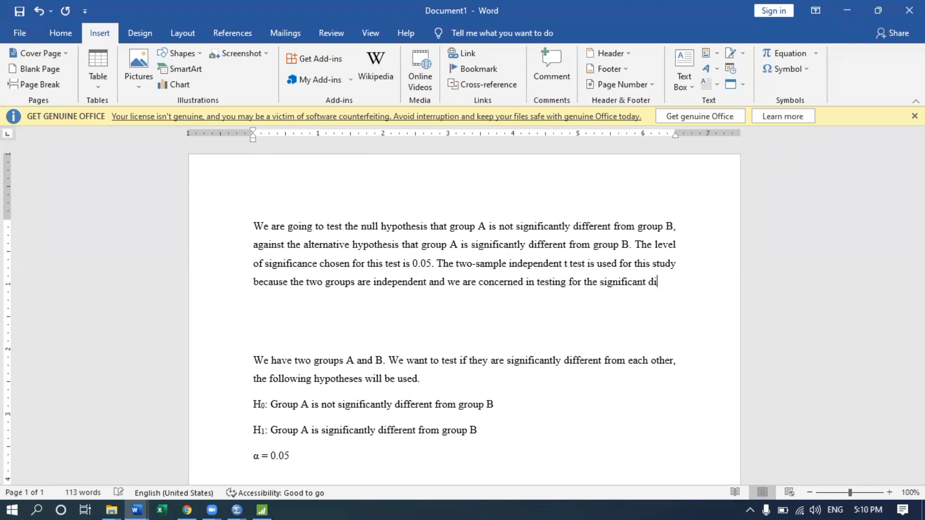
text(fferences.)
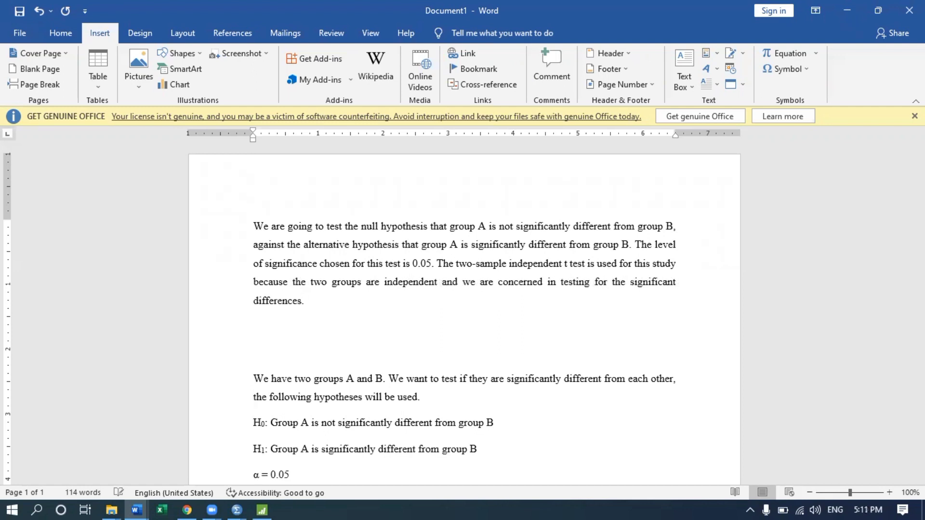
scroll(362, 279, down, 2)
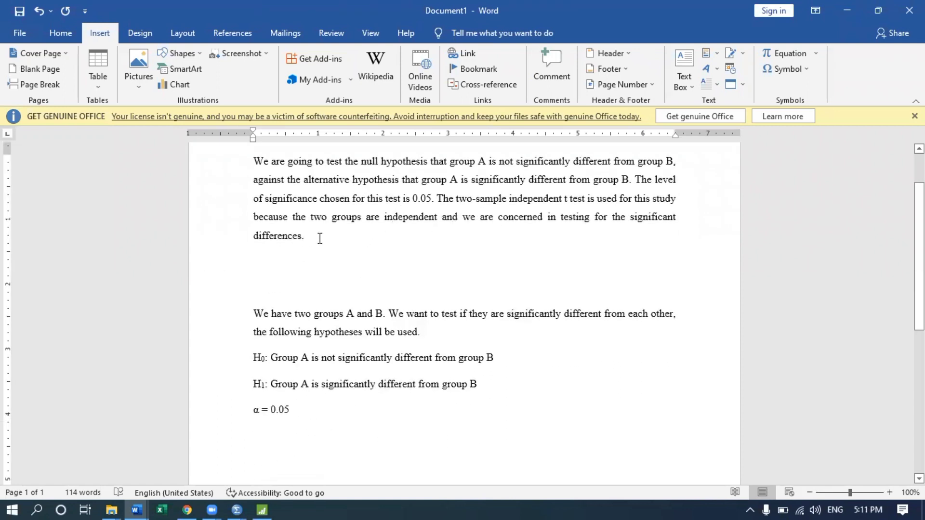
scroll(338, 246, up, 1)
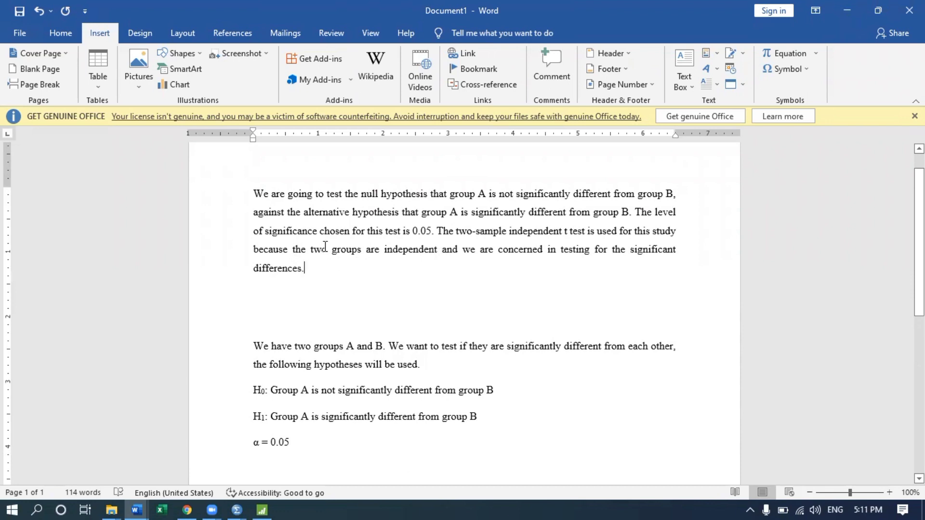
key(Return)
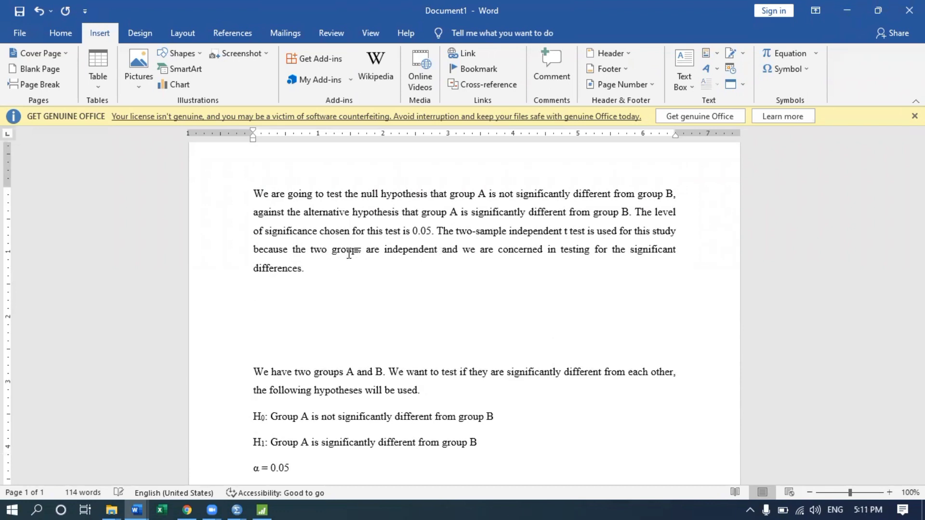
Step: Switch to the SPSS output viewer and select both the Group Statistics and Independent Samples Test tables of the last T-Test
mouse_move(240, 499)
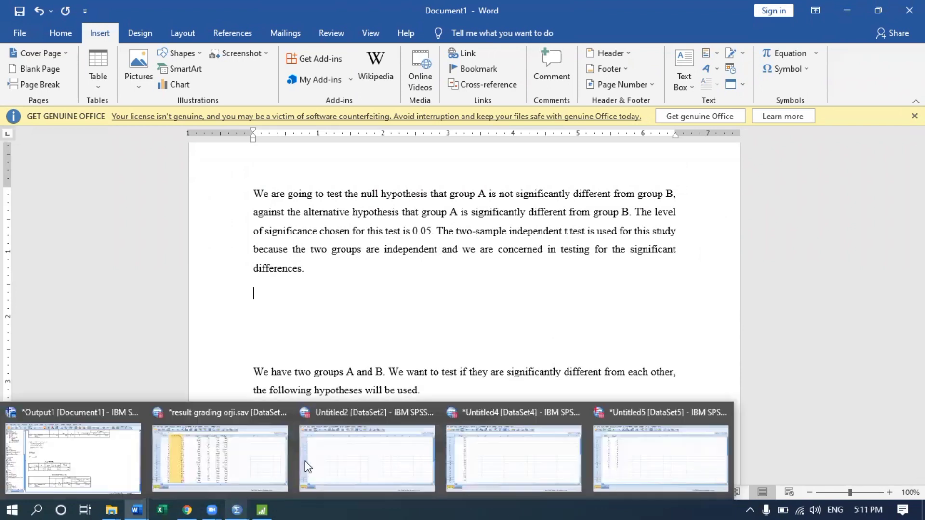
click(19, 479)
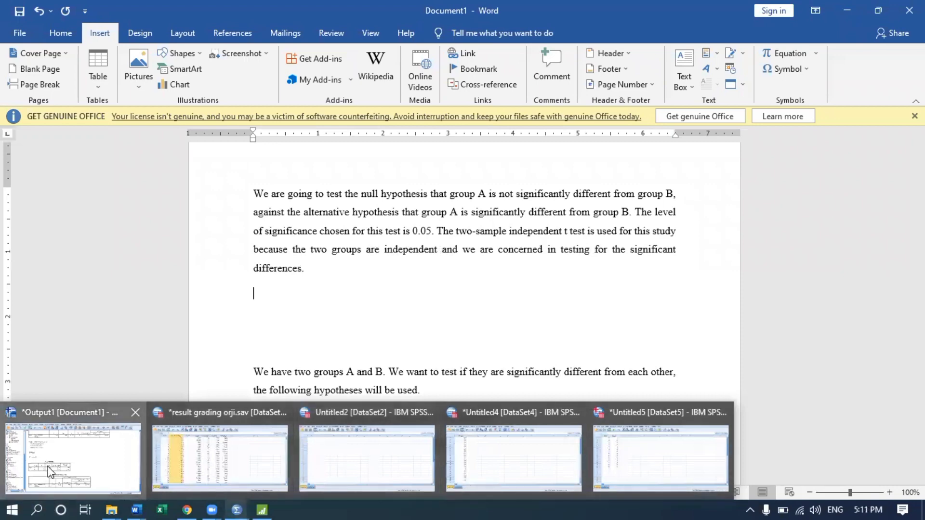
click(245, 314)
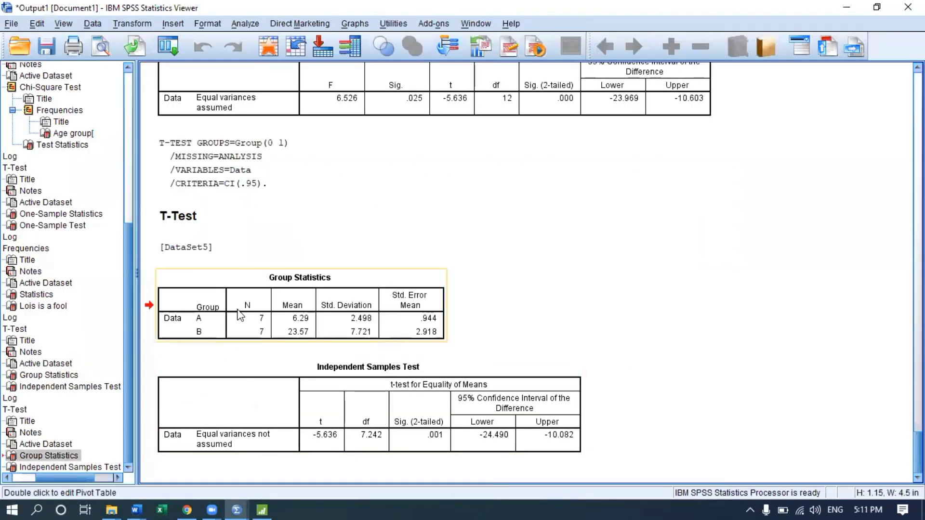
click(271, 414)
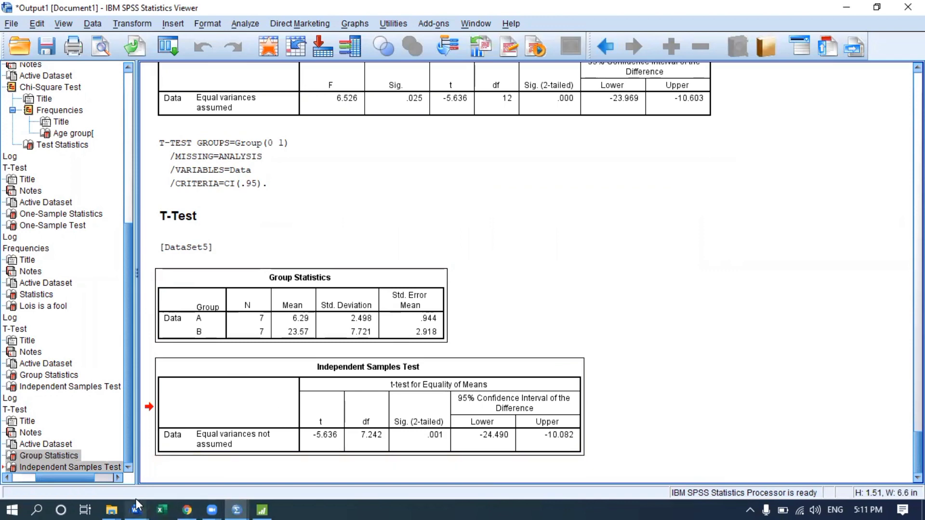
Step: Switch to Document1 in Word, try to paste the output tables on the empty line below the first paragraph, and undo the paste
mouse_move(136, 503)
click(221, 441)
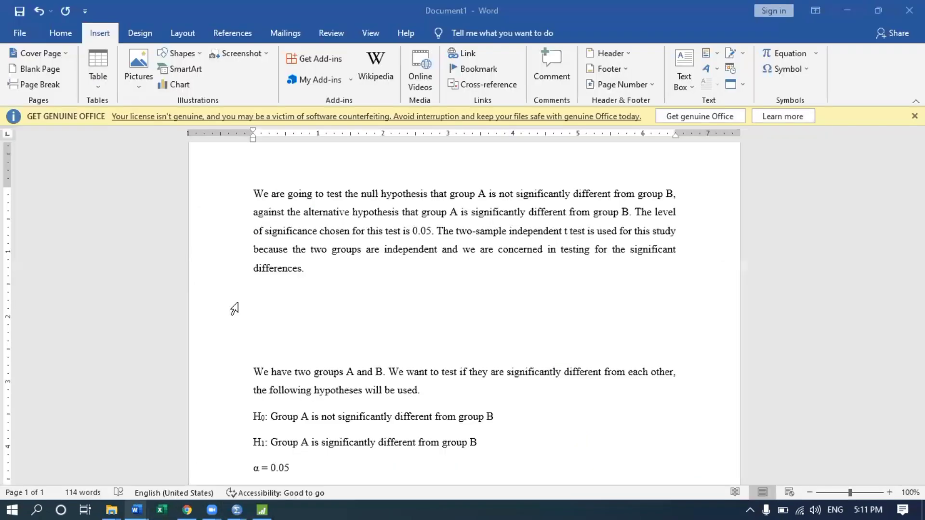
right_click(262, 291)
click(297, 355)
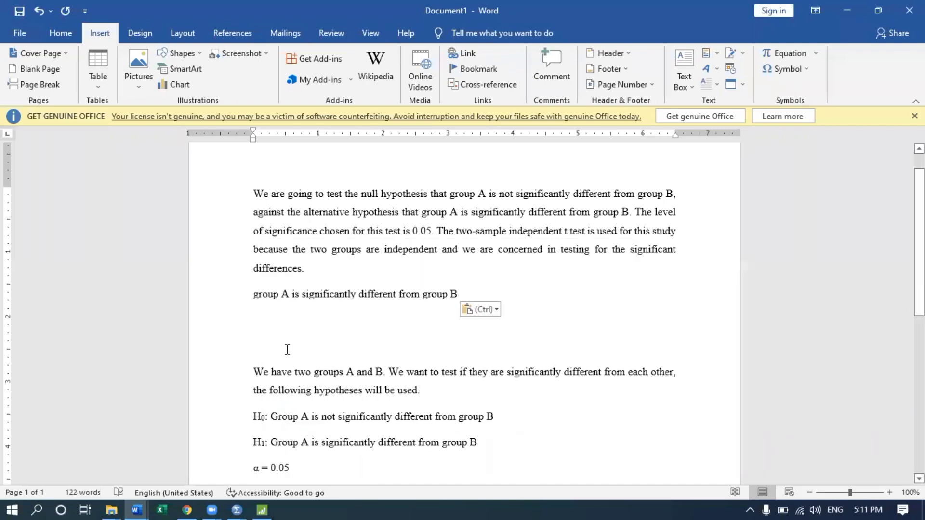
key(ctrl+z)
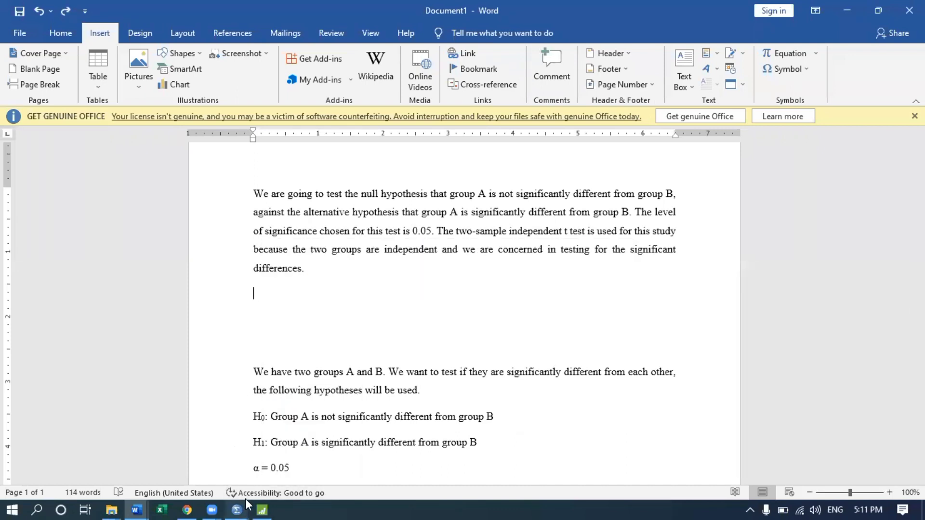
Step: Return to the SPSS output viewer and copy the Group Statistics and Independent Samples Test tables together in the standard way
mouse_move(236, 498)
click(131, 473)
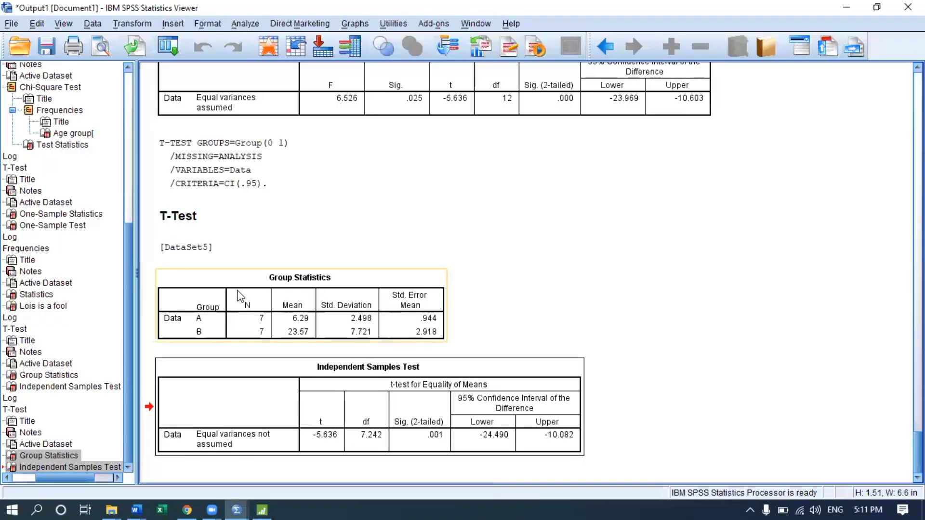
click(235, 295)
click(245, 430)
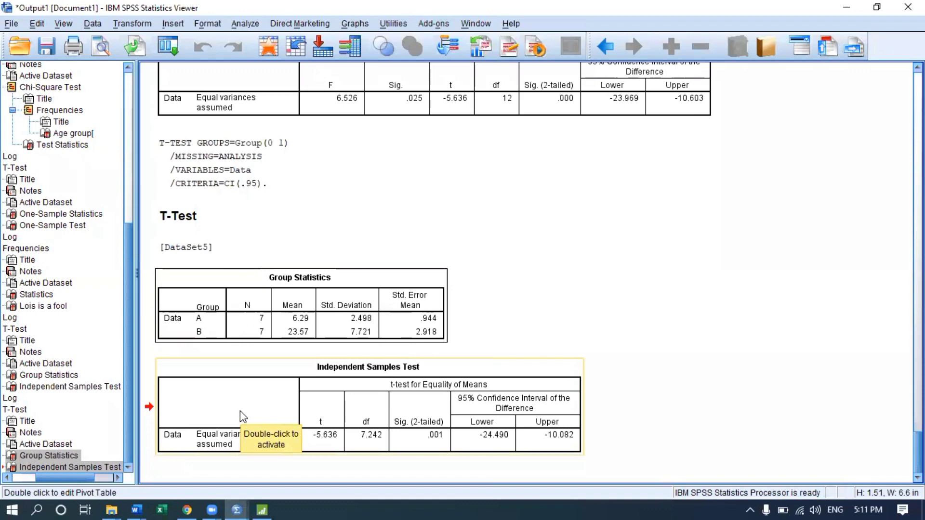
right_click(240, 415)
click(284, 439)
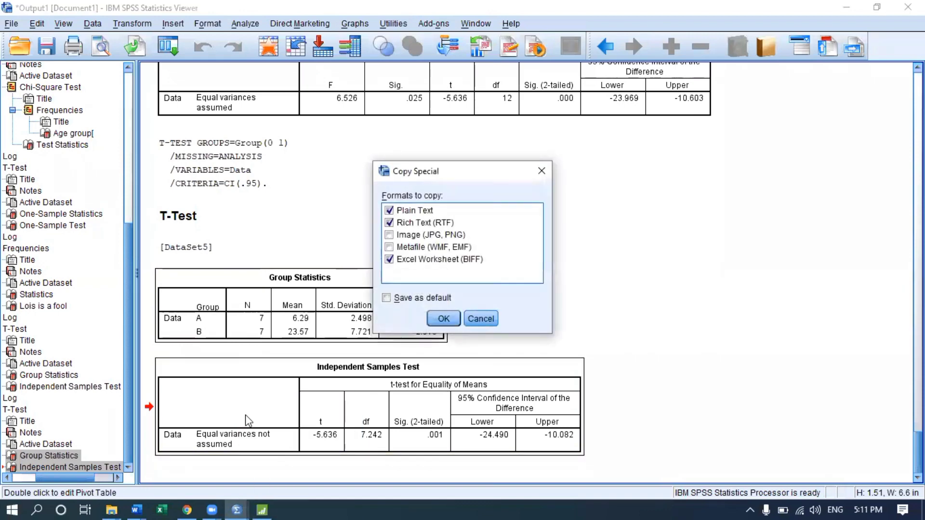
click(480, 318)
right_click(256, 385)
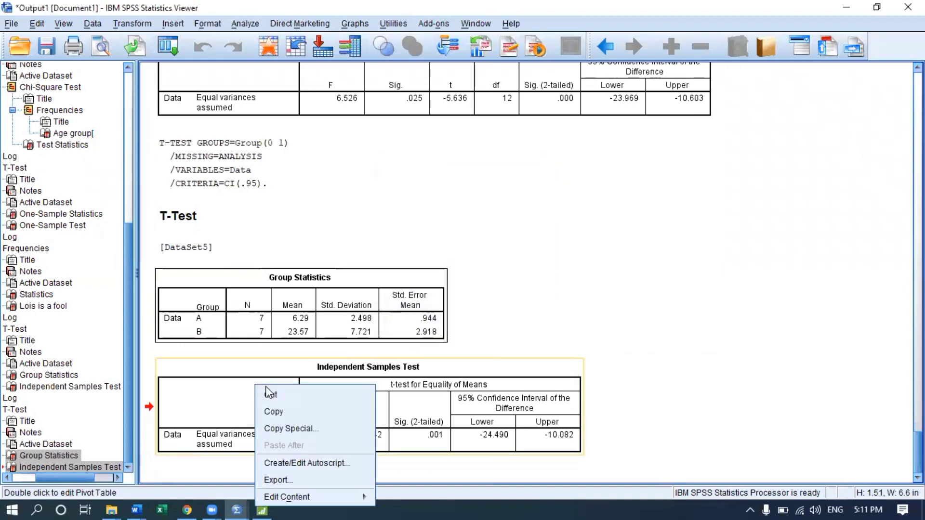
click(279, 410)
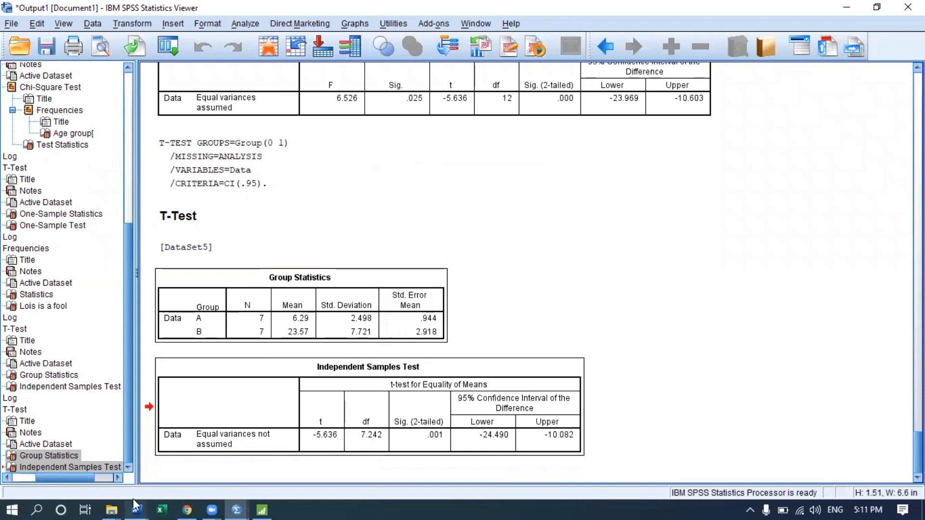
Step: Switch back to Document1 in Word and paste the copied tables on the empty line below the first paragraph
mouse_move(136, 509)
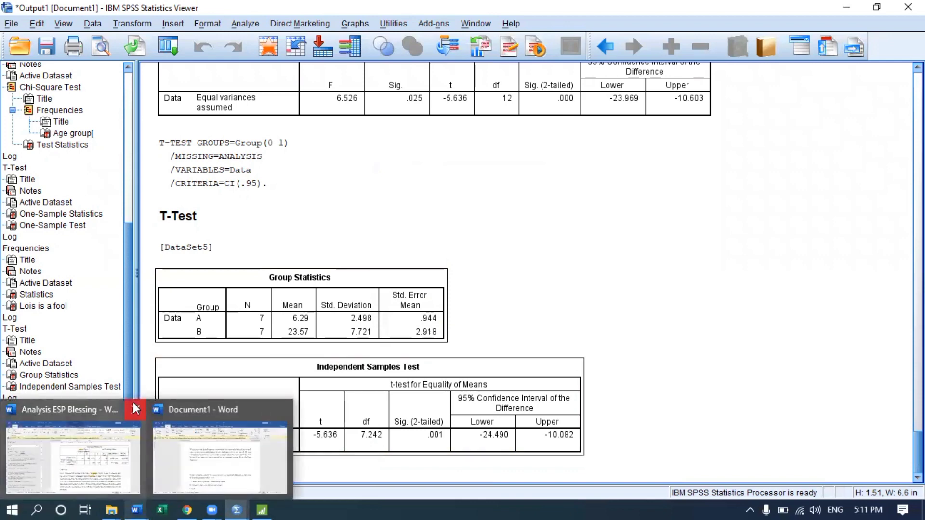
click(173, 458)
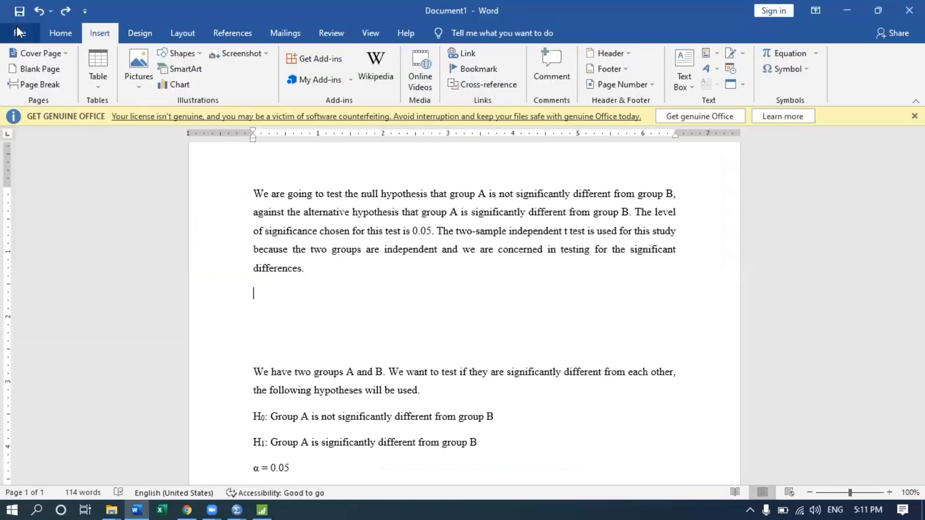
click(53, 35)
click(14, 67)
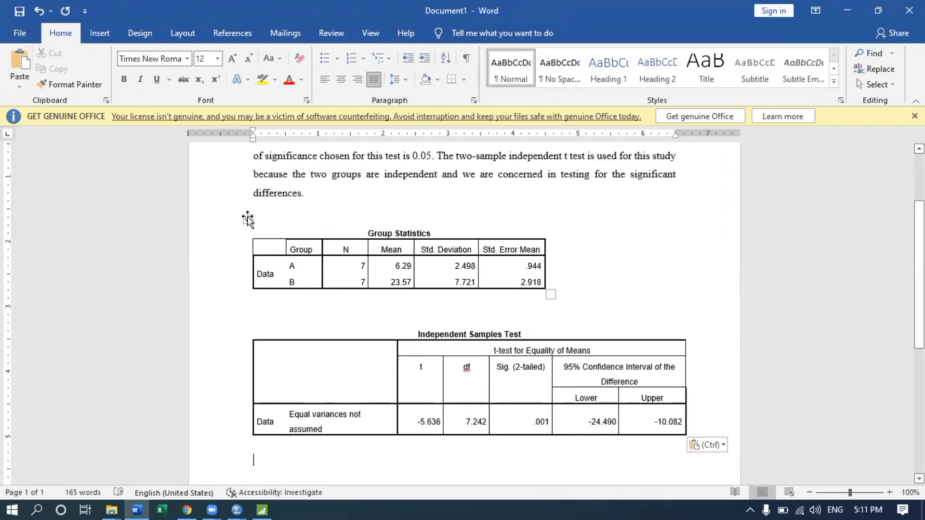
Step: Remove all borders from the entire Group Statistics table
click(248, 219)
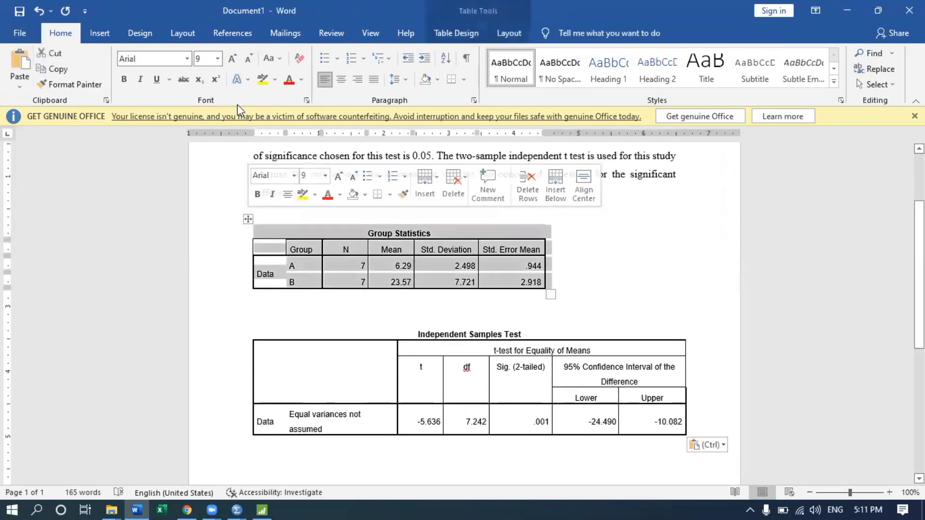
click(463, 79)
click(482, 166)
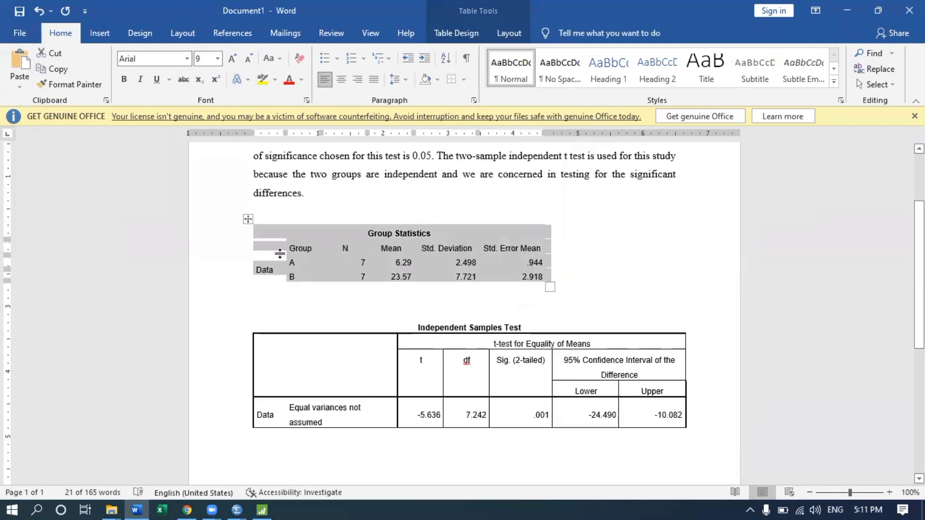
Step: Add a bottom border and a top border to the group A and B data rows of the Group Statistics table
click(260, 245)
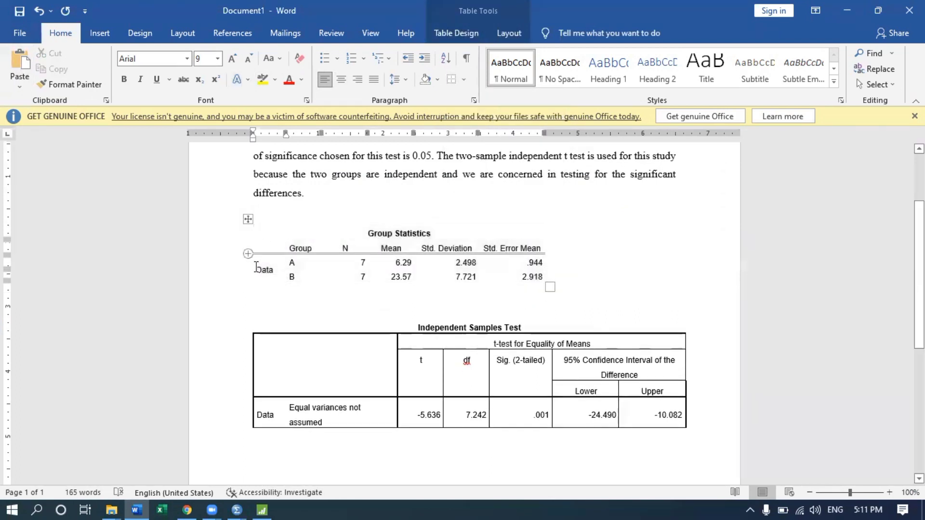
mouse_move(256, 266)
mouse_down()
mouse_move(506, 264)
mouse_move(506, 277)
mouse_up()
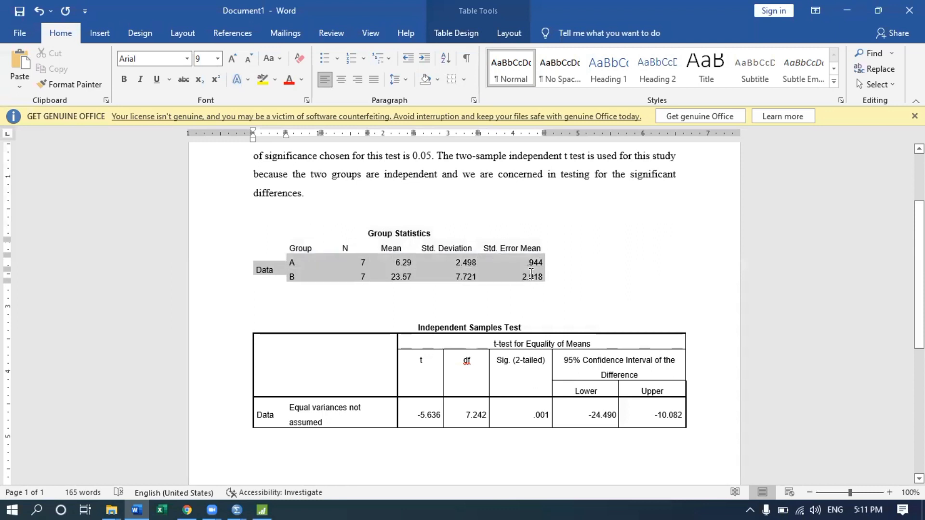
click(465, 82)
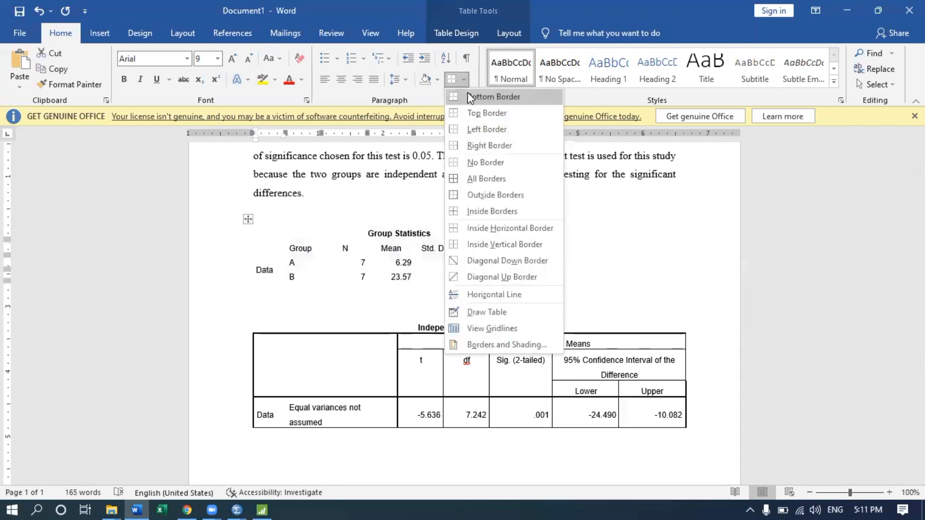
click(470, 97)
click(465, 81)
click(471, 114)
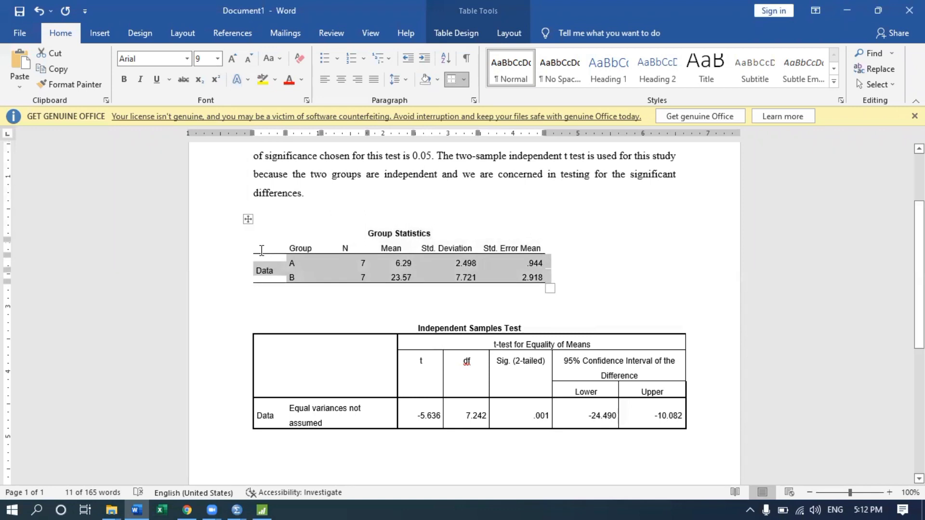
Step: Add a top border to the header row of the Group Statistics table
drag(263, 246, 502, 250)
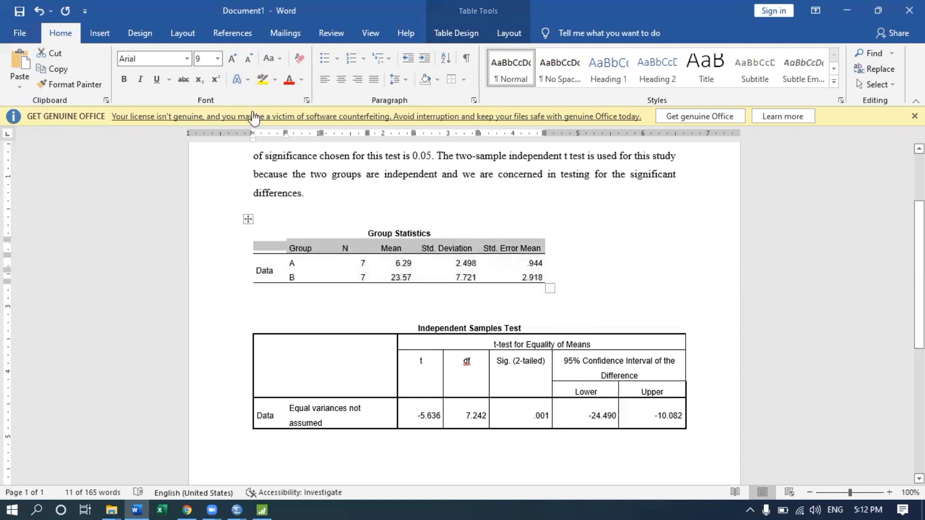
click(452, 79)
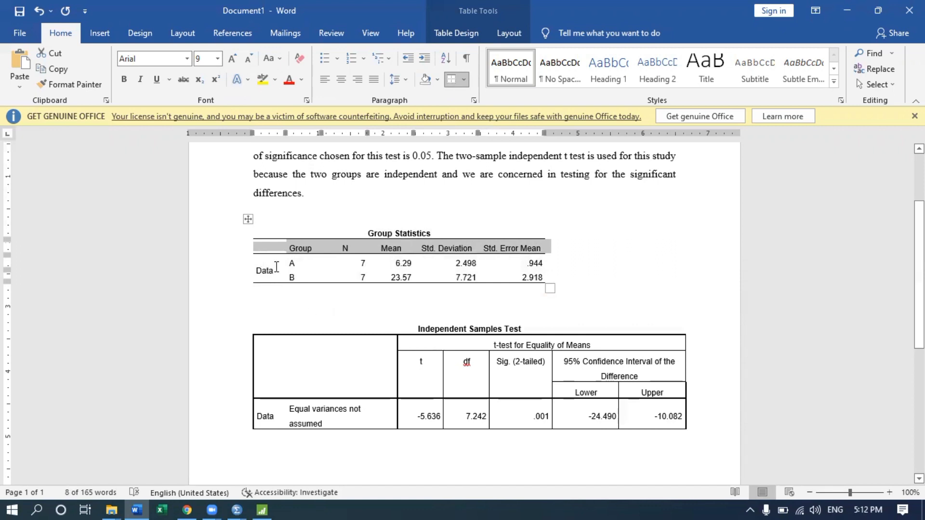
Step: Remove all borders from the entire Independent Samples Test table
click(313, 340)
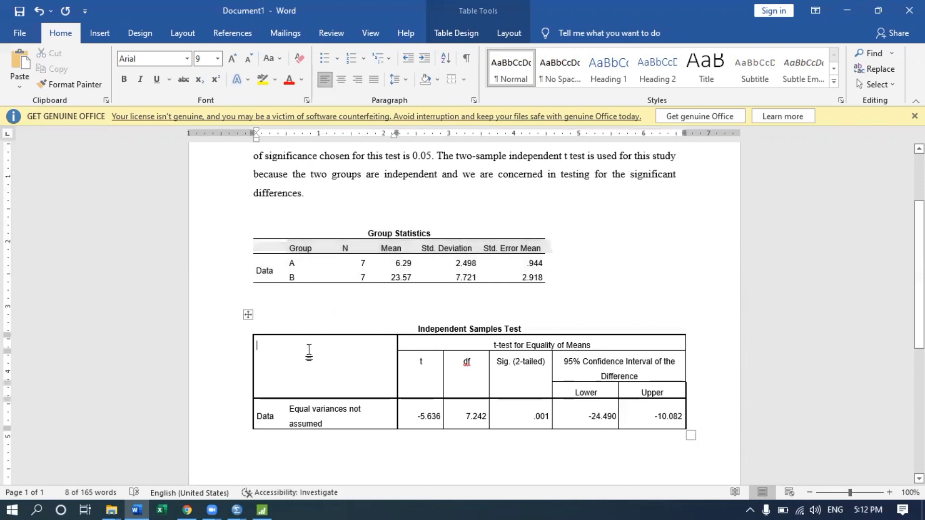
click(247, 315)
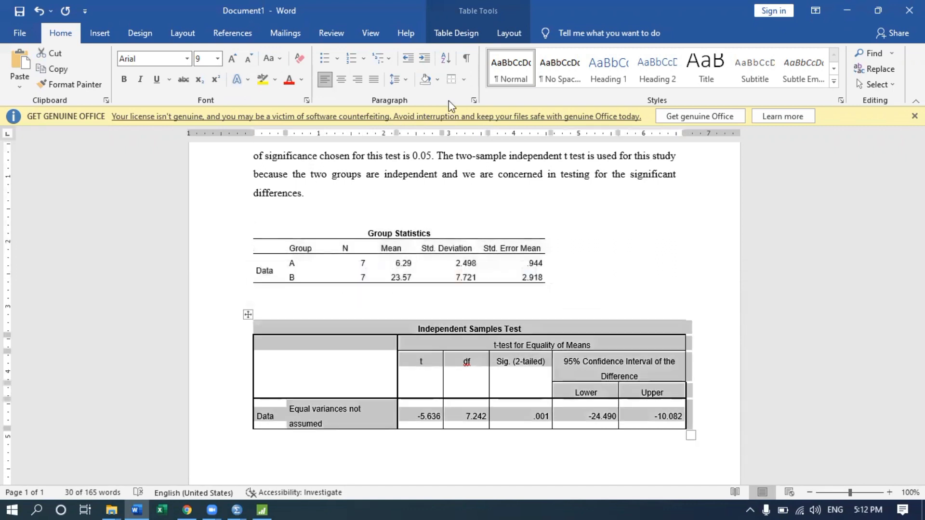
click(464, 79)
click(485, 163)
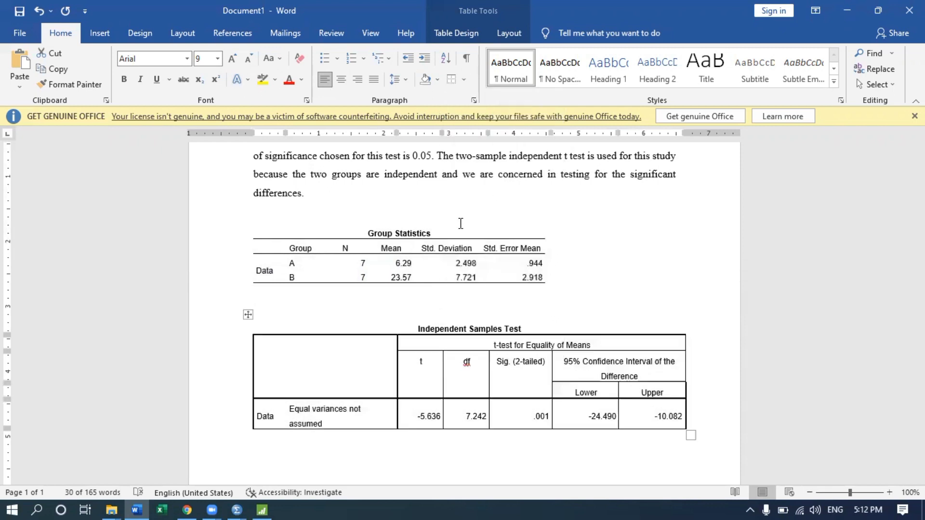
Step: Add a bottom border and a top border around all Independent Samples Test rows below the title
click(304, 343)
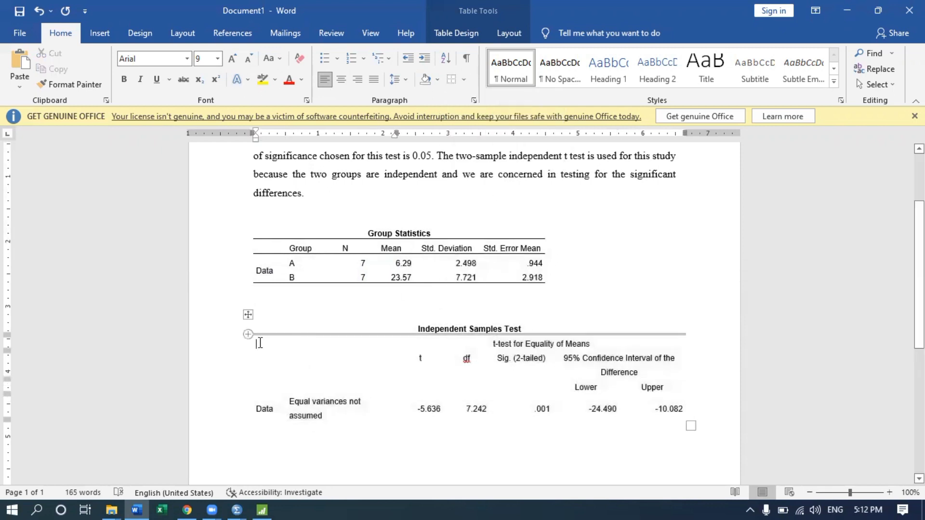
drag(258, 343, 643, 405)
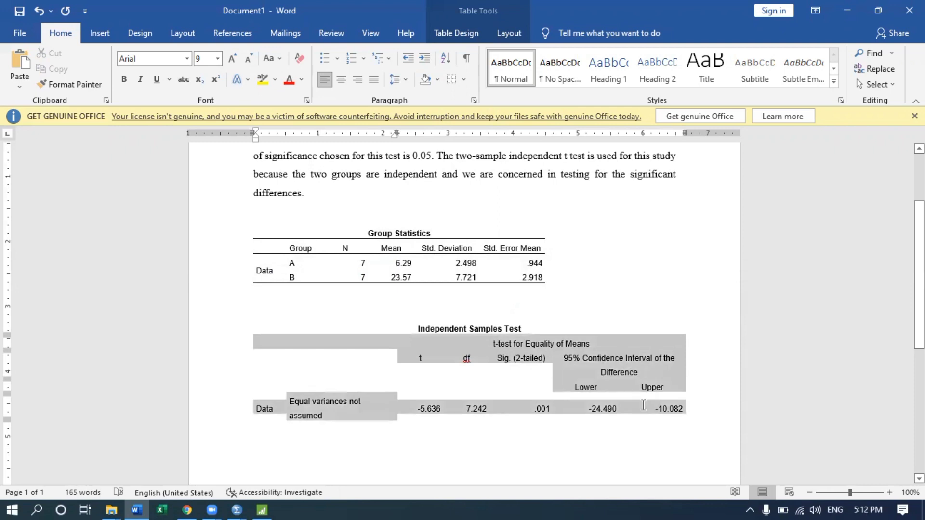
click(464, 79)
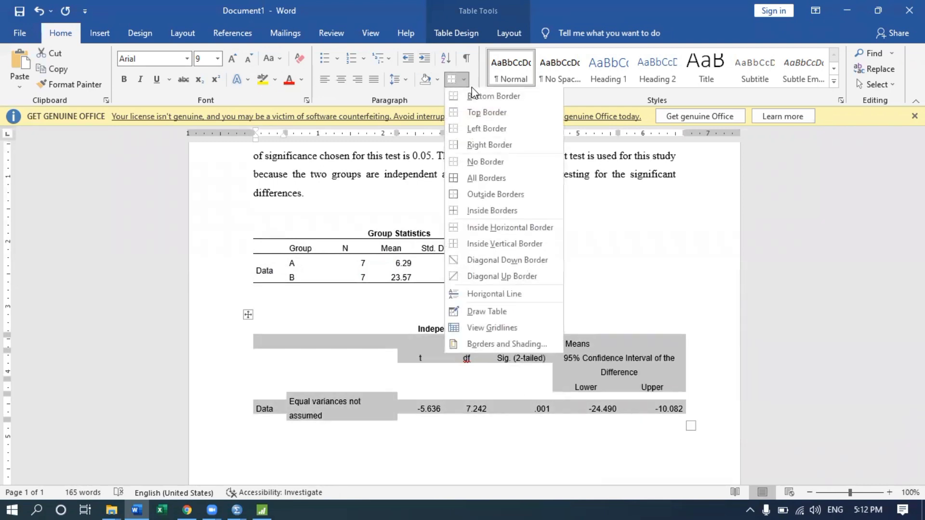
click(474, 94)
click(464, 80)
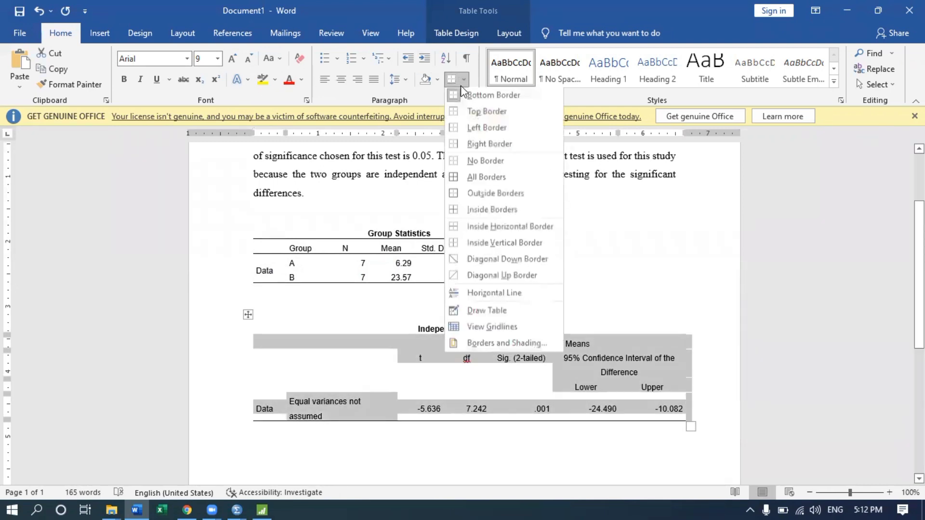
click(470, 111)
Step: Add a top border to the Independent Samples Test data row and another above the Lower and Upper header cells
drag(260, 411, 640, 403)
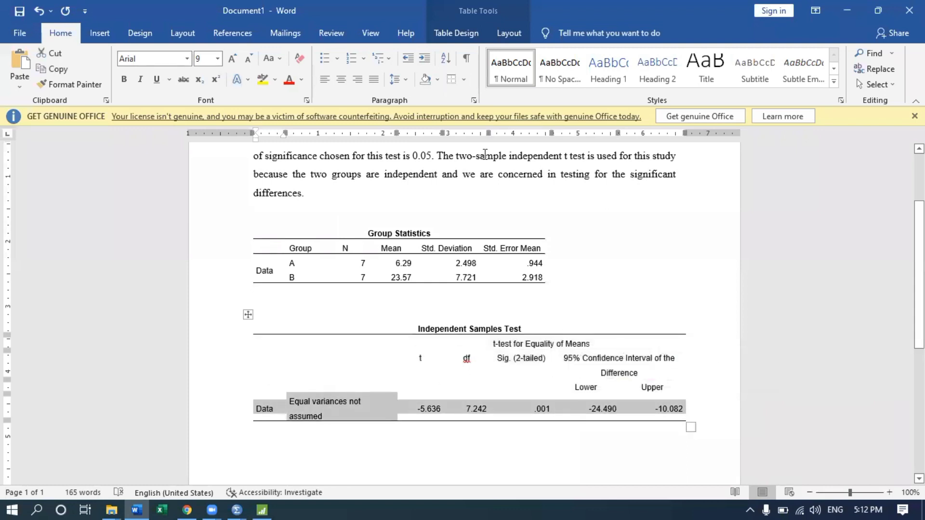
click(451, 80)
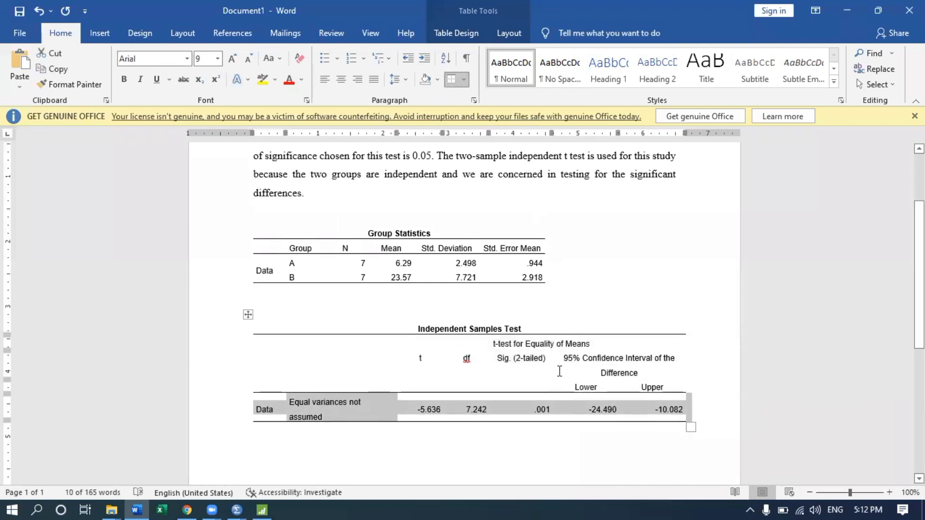
click(586, 385)
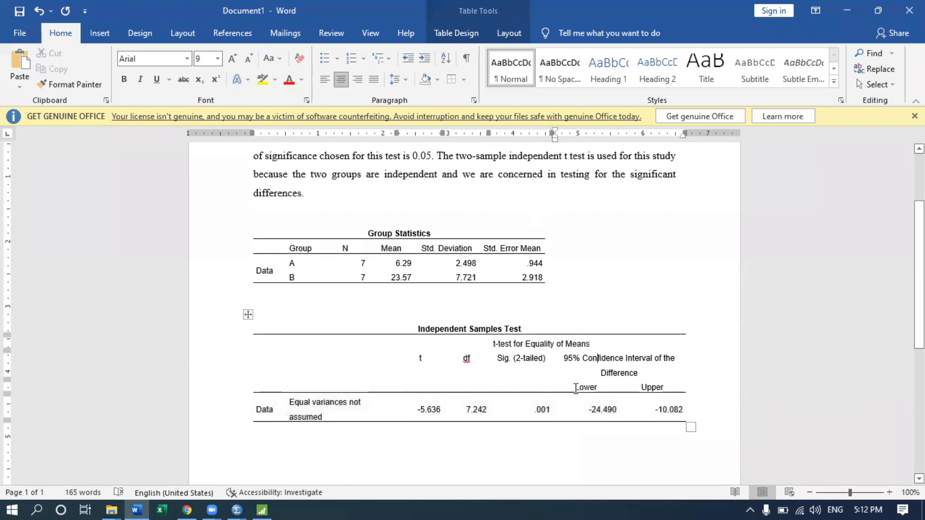
shift+click(673, 409)
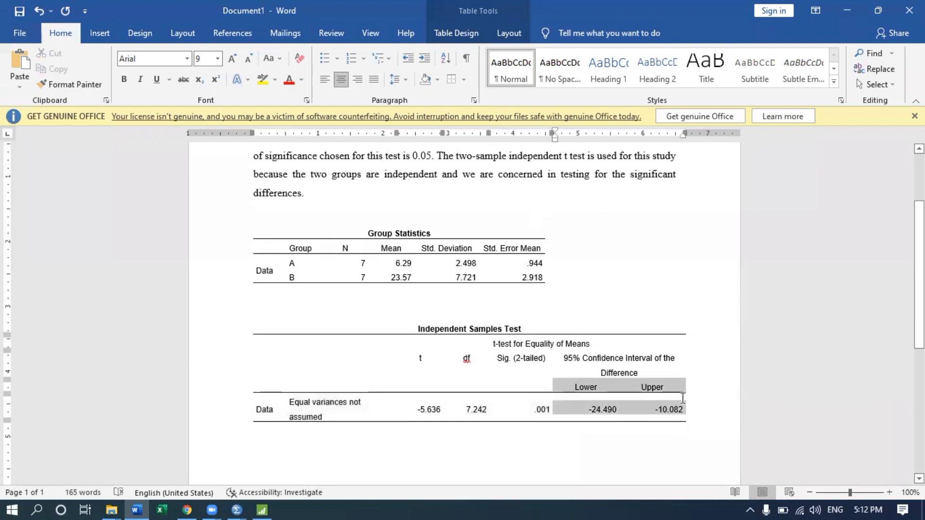
click(451, 79)
Step: Apply a bottom border and a top border to the t, df, Sig. (2-tailed) and 95% Confidence Interval header cells
drag(419, 382, 581, 366)
click(581, 365)
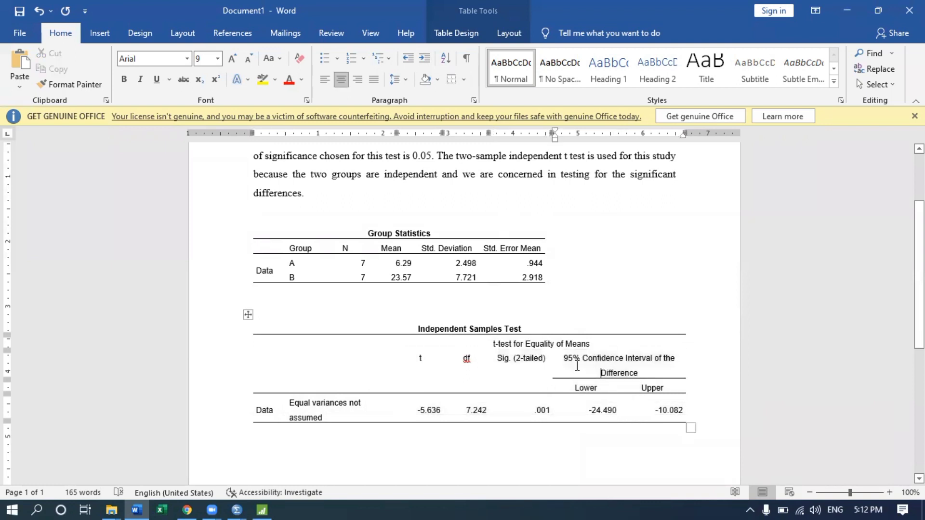
drag(414, 357, 558, 349)
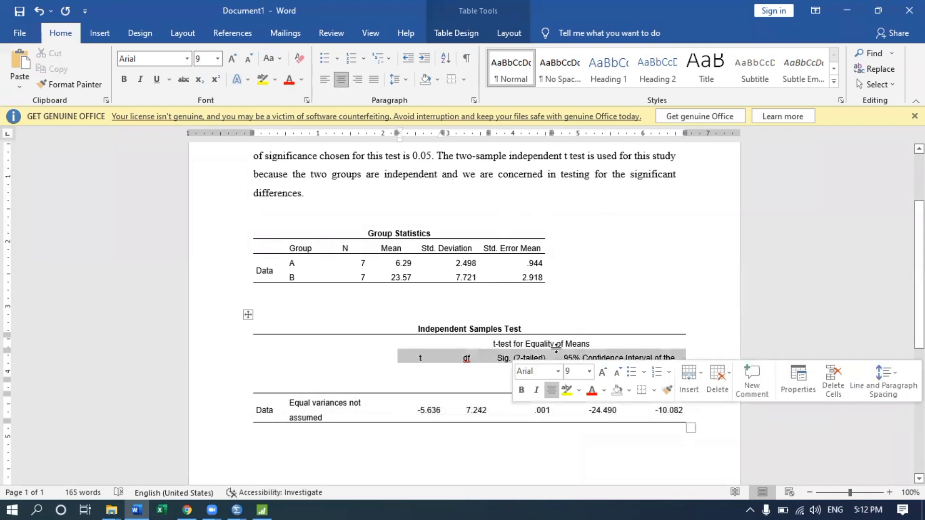
click(464, 80)
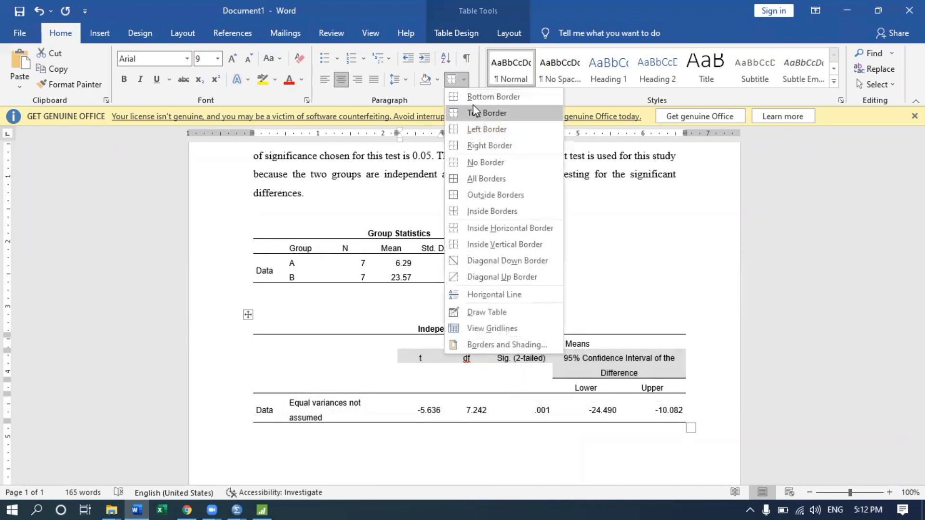
click(475, 101)
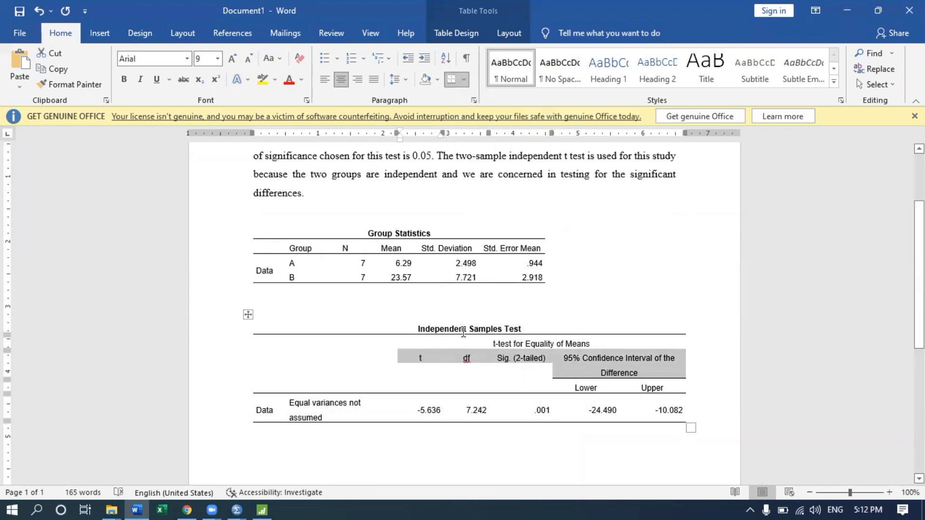
click(471, 358)
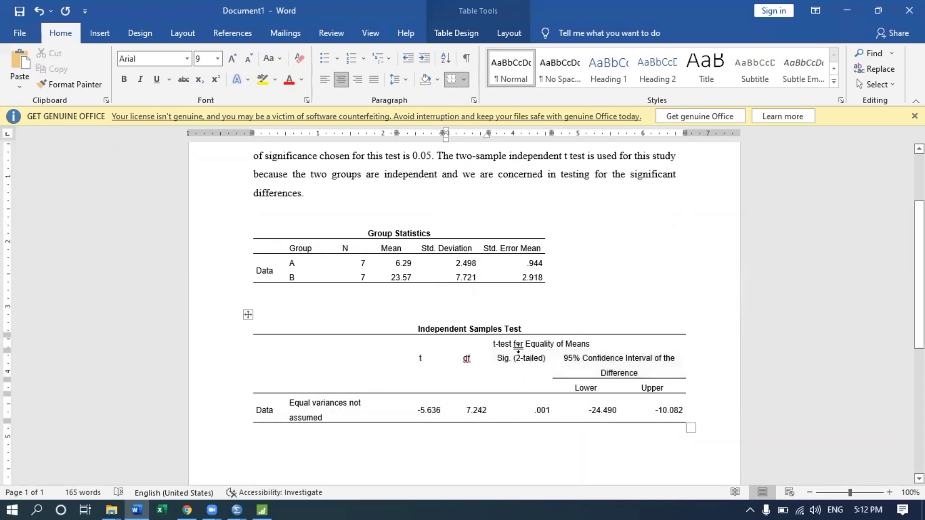
key(Left)
key(Left)
key(Left)
key(Left)
shift+click(611, 356)
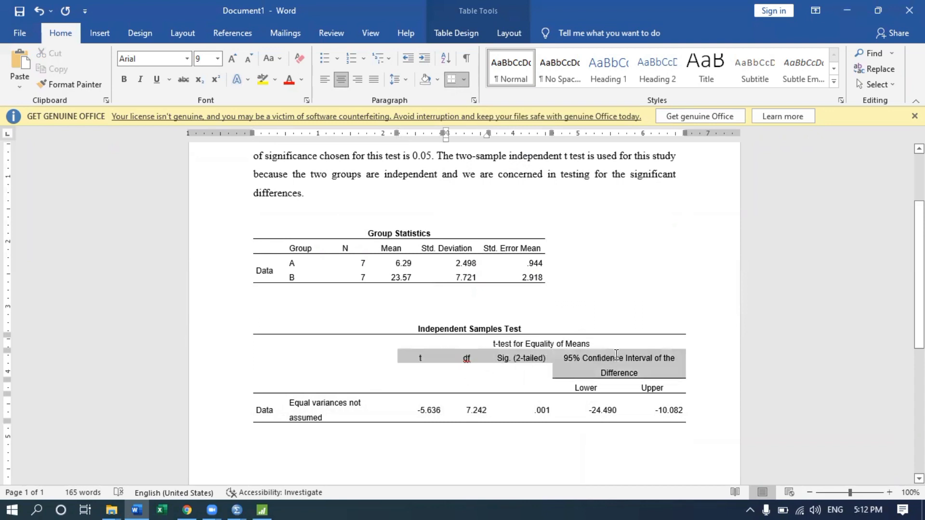
click(464, 80)
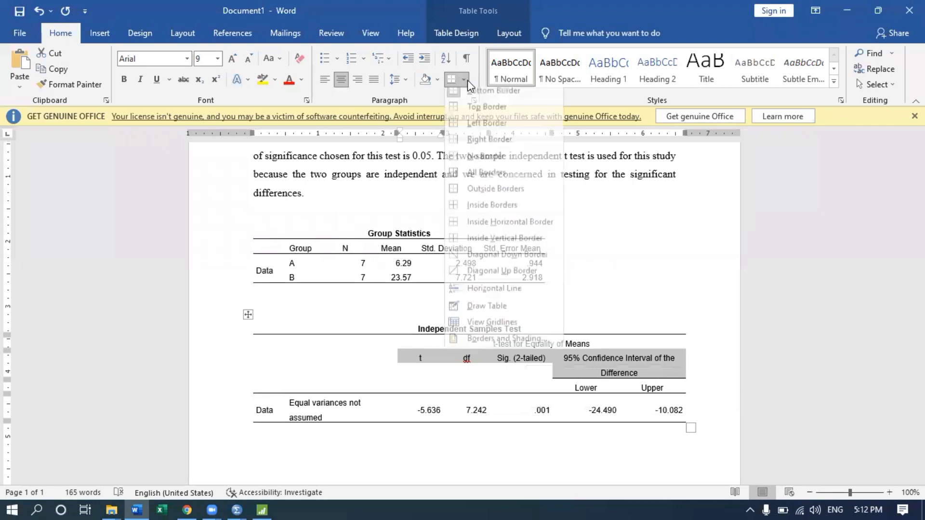
click(496, 114)
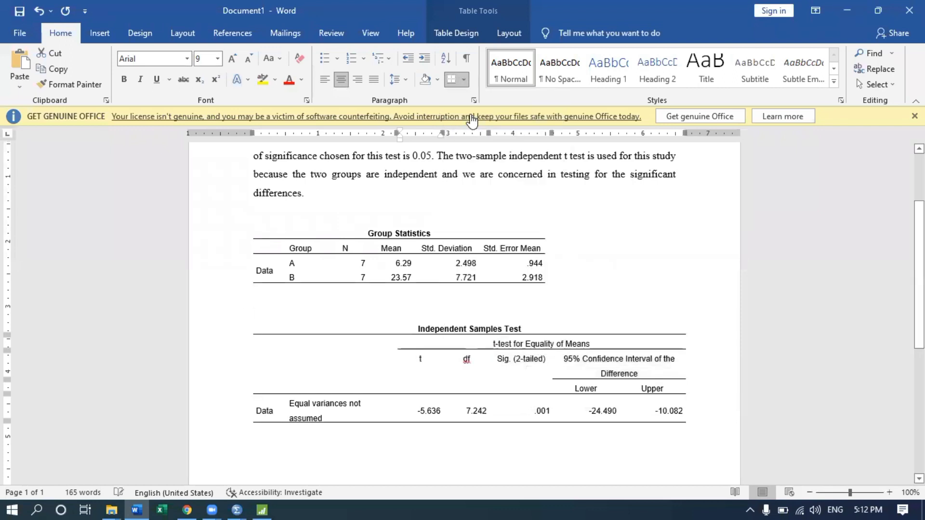
click(278, 366)
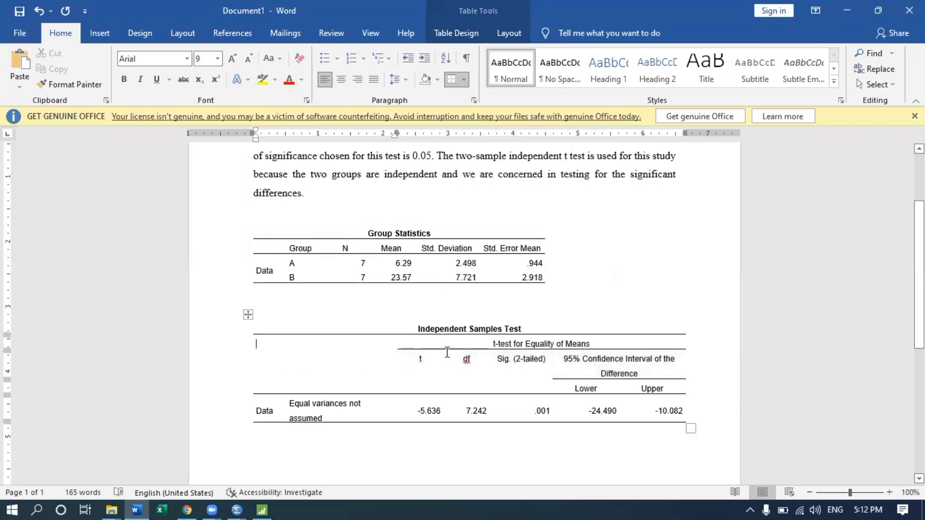
Step: Widen the row label column of the Independent Samples Test table so "Equal variances not assumed" fits on one line
scroll(506, 386, down, 3)
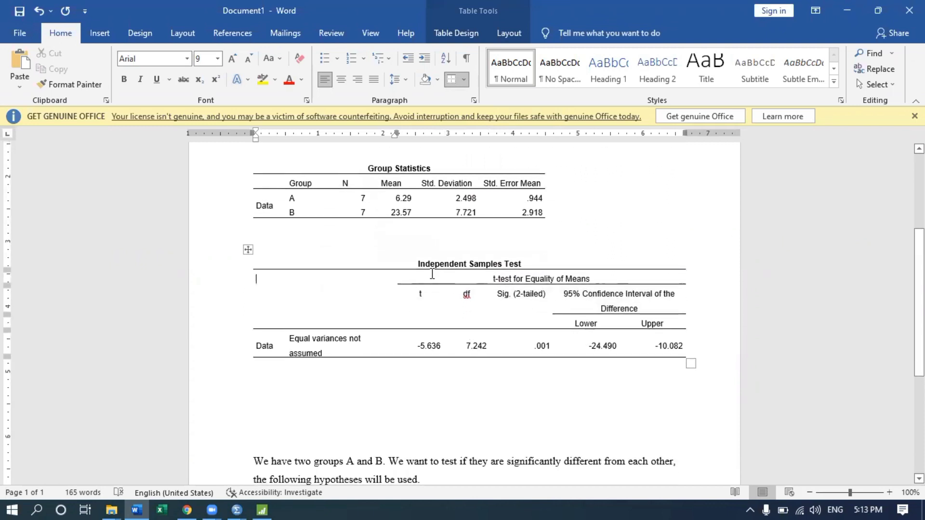
click(388, 347)
mouse_move(394, 131)
mouse_down()
mouse_move(382, 131)
mouse_move(417, 131)
mouse_up()
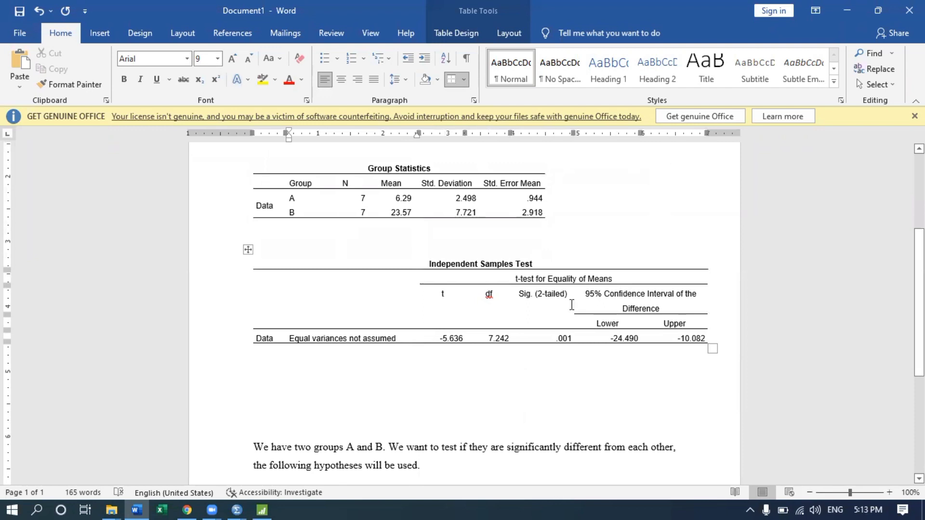
Step: Add a paragraph between the introduction and the Group Statistics table reading "The descriptive statistics for the two groups are given in Table 1."
scroll(458, 298, down, 1)
scroll(339, 293, up, 2)
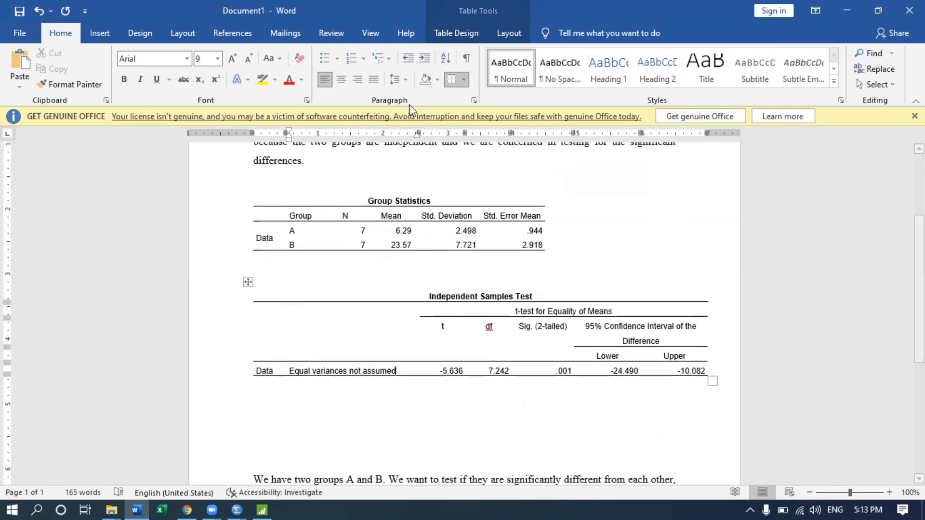
scroll(325, 285, up, 1)
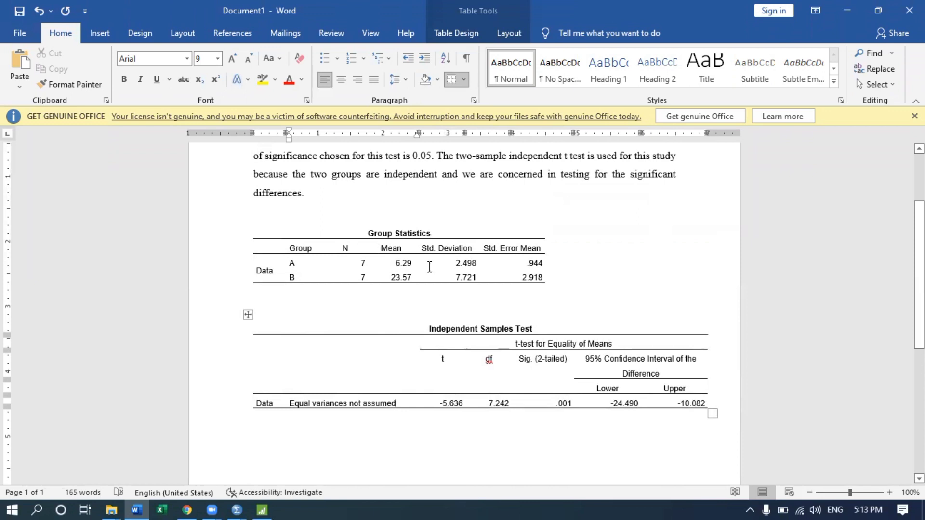
scroll(360, 279, up, 2)
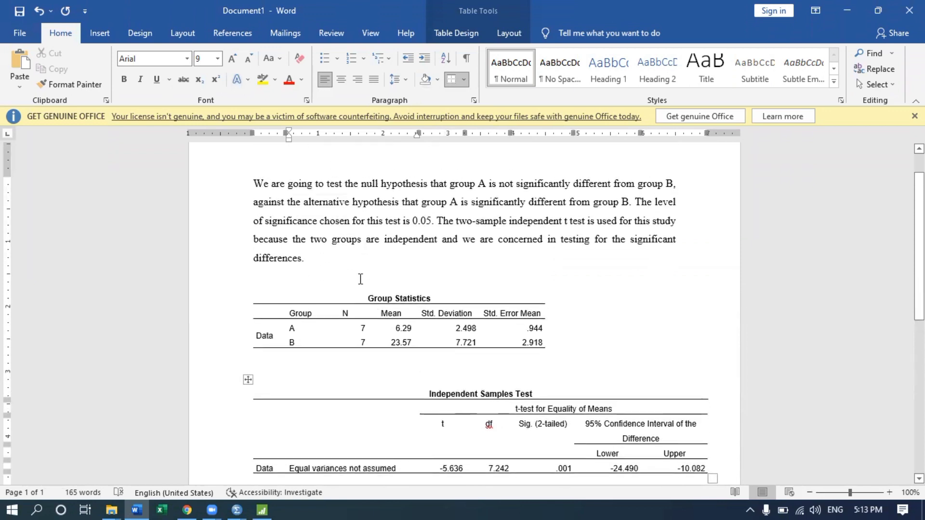
click(356, 270)
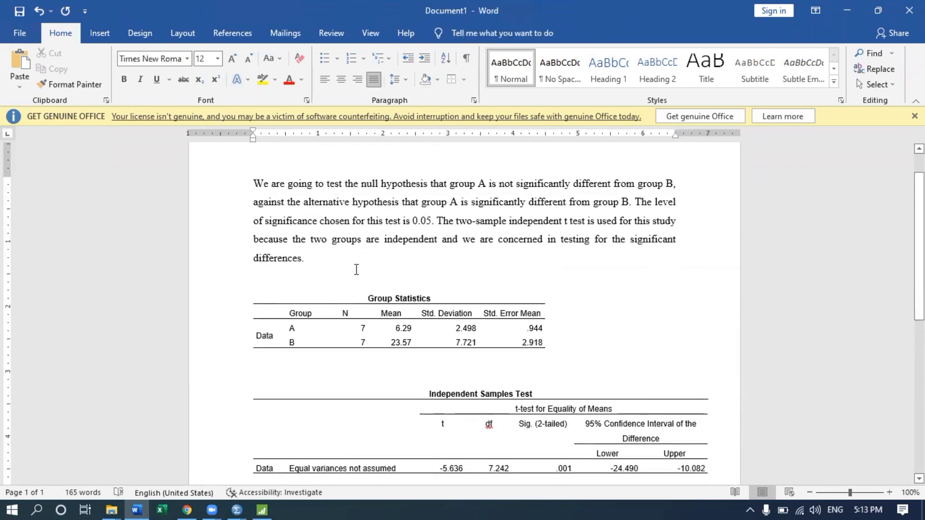
key(Return)
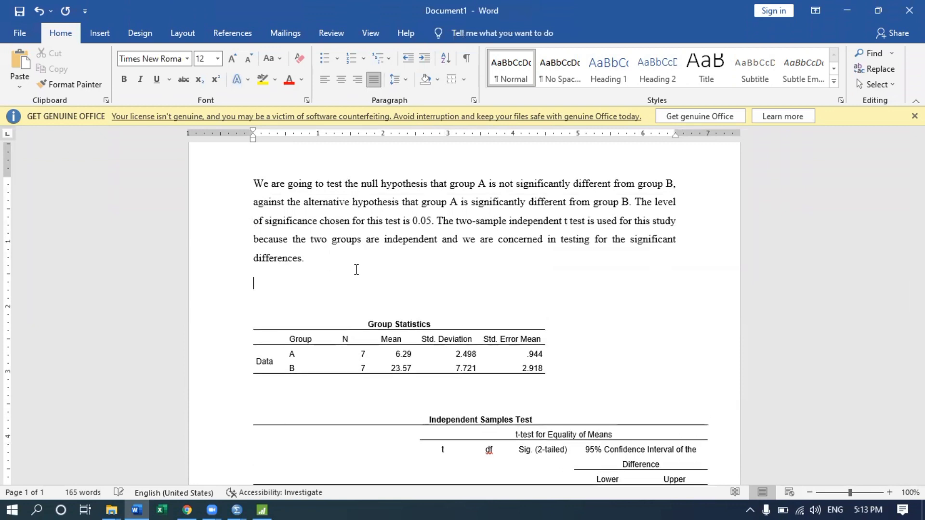
text(The descripti)
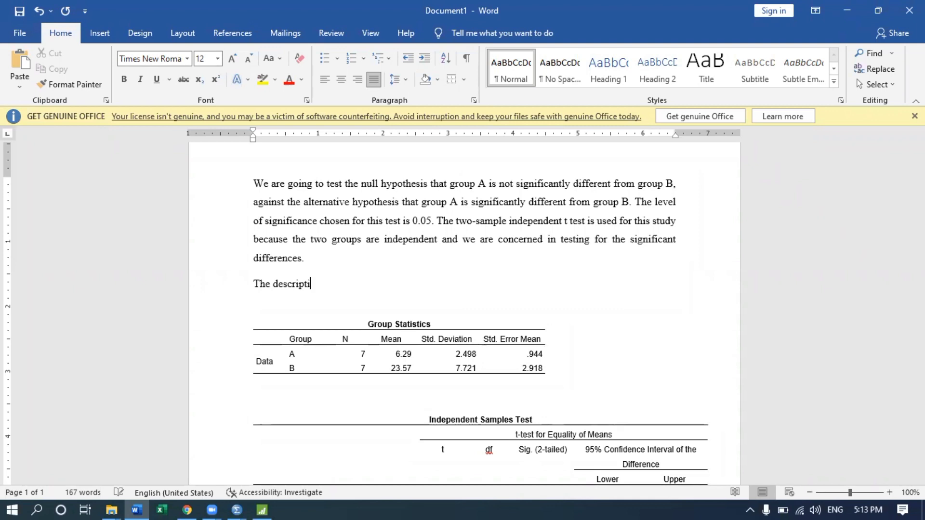
text(ve statistic)
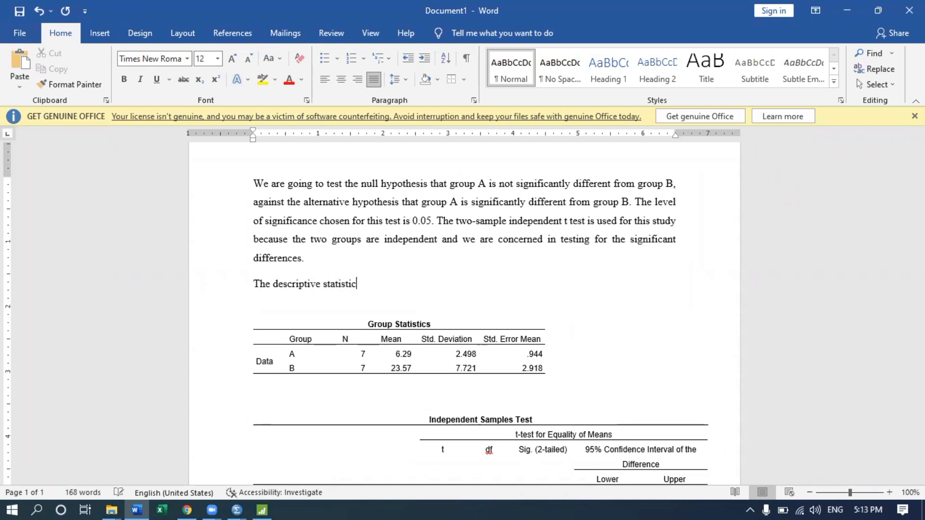
text(s for the two grou)
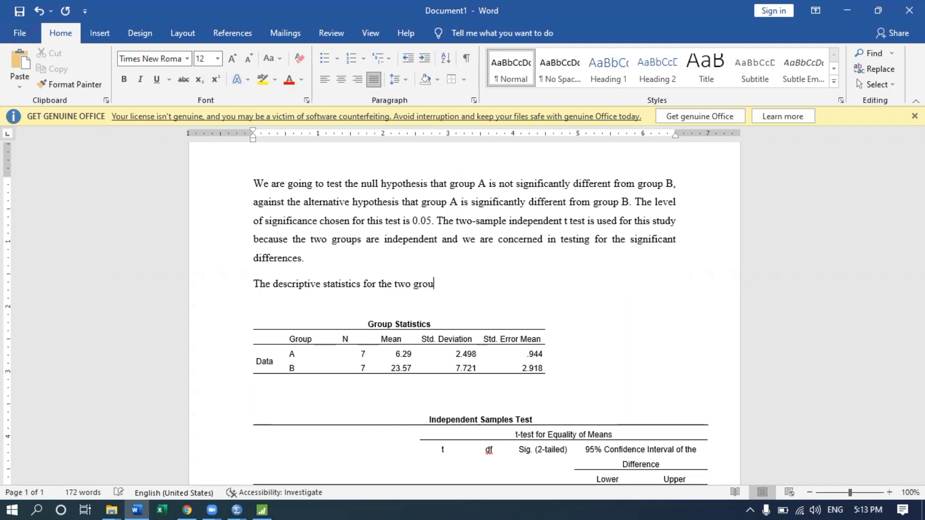
text(ps are given in Tab)
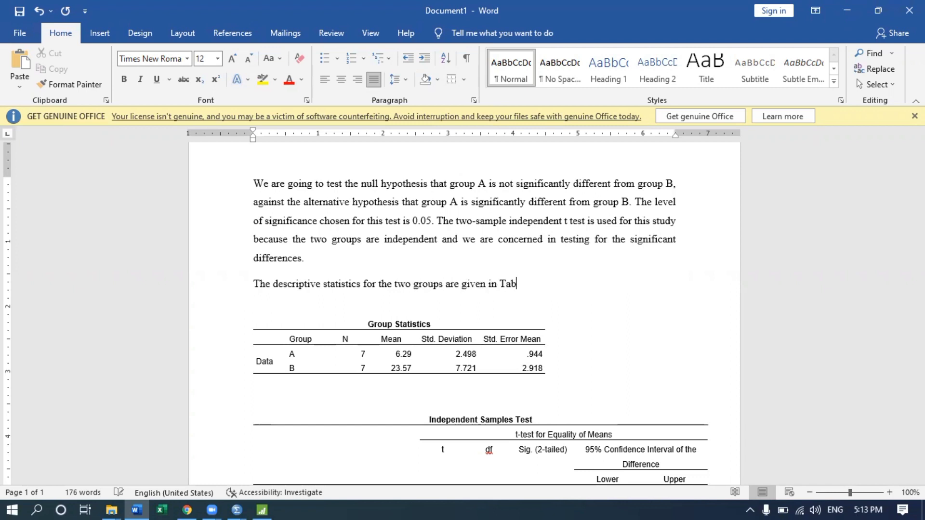
text(le 1. )
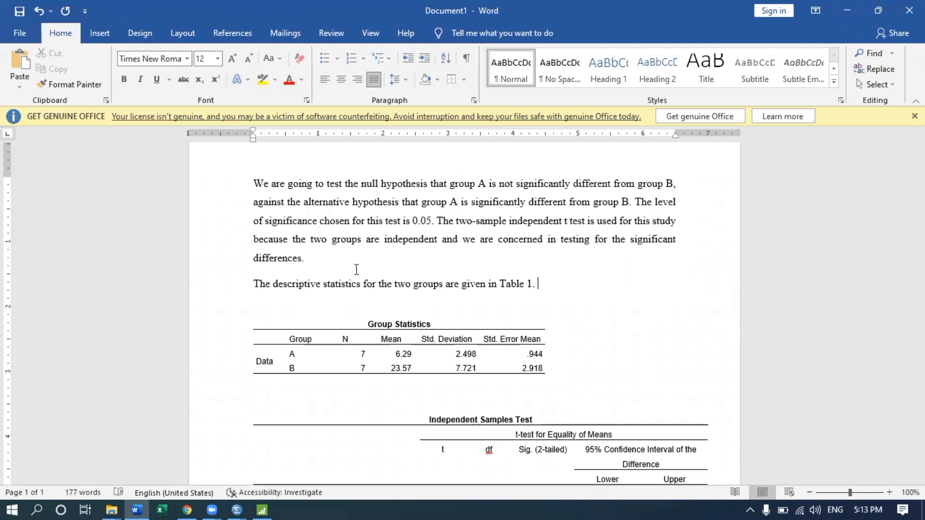
Step: Continue the descriptive statistics paragraph with "Both groups have 7 observation units"
text(The)
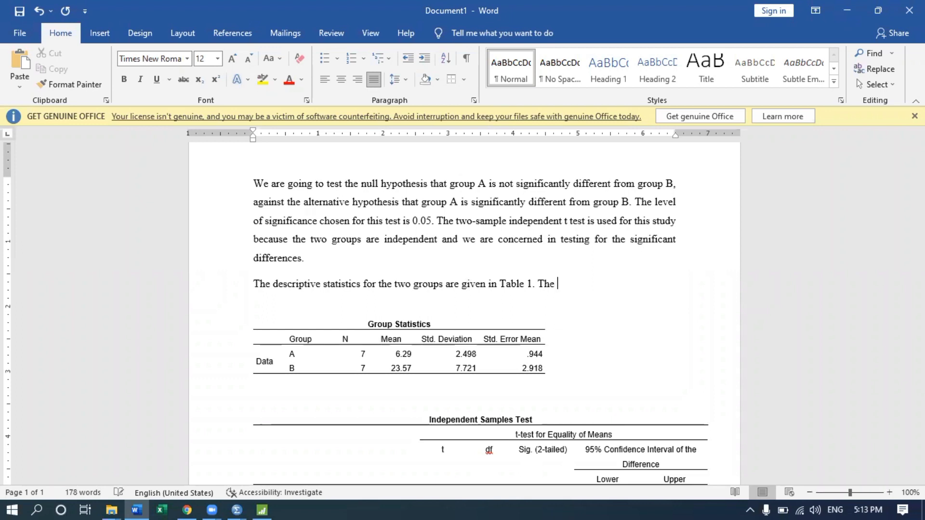
key(BackSpace)
key(BackSpace)
key(BackSpace)
key(BackSpace)
text(B)
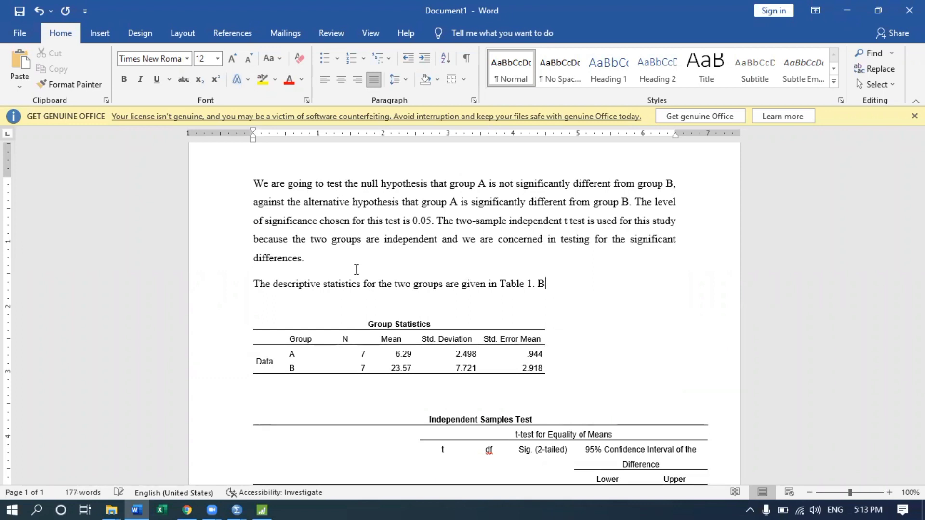
text(oth groups have)
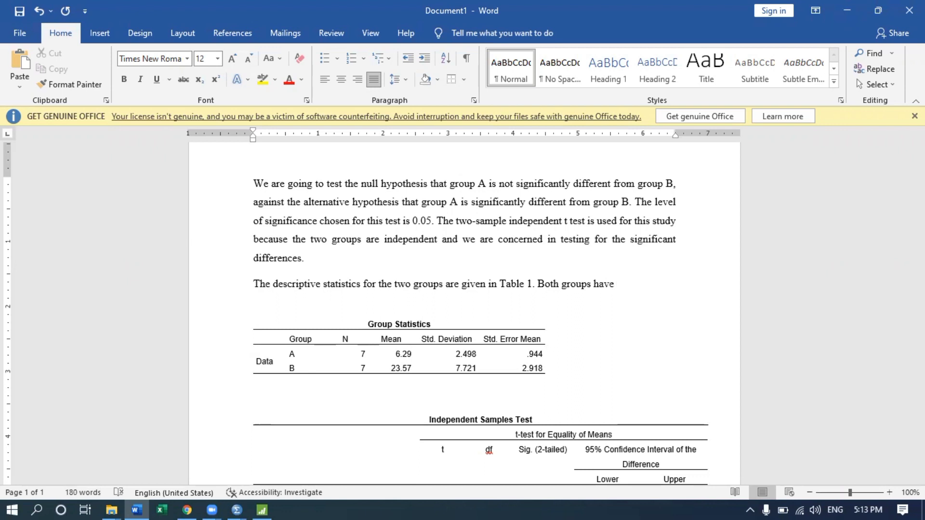
text( 7 observation un)
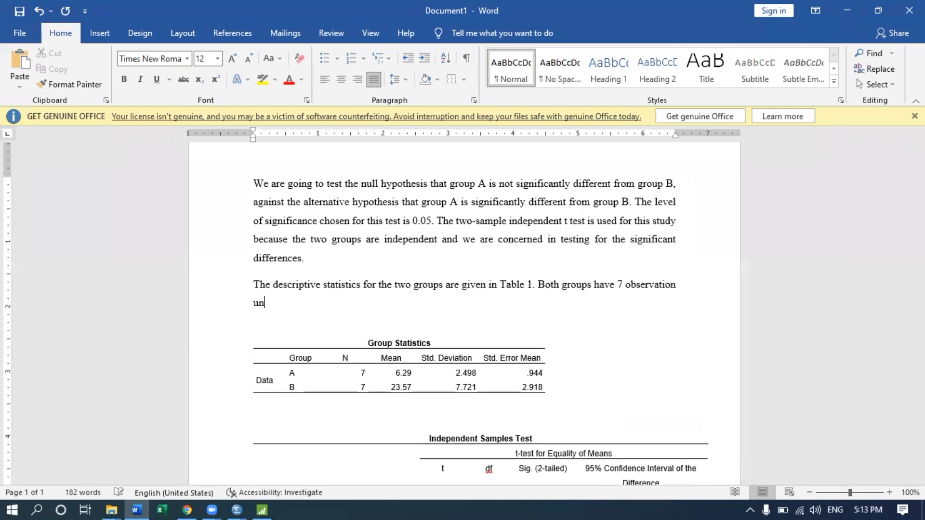
text(it)
Step: Extend the sentence with "with a mean and standard deviation of 6.29 and 2.498"
text(with a mean of)
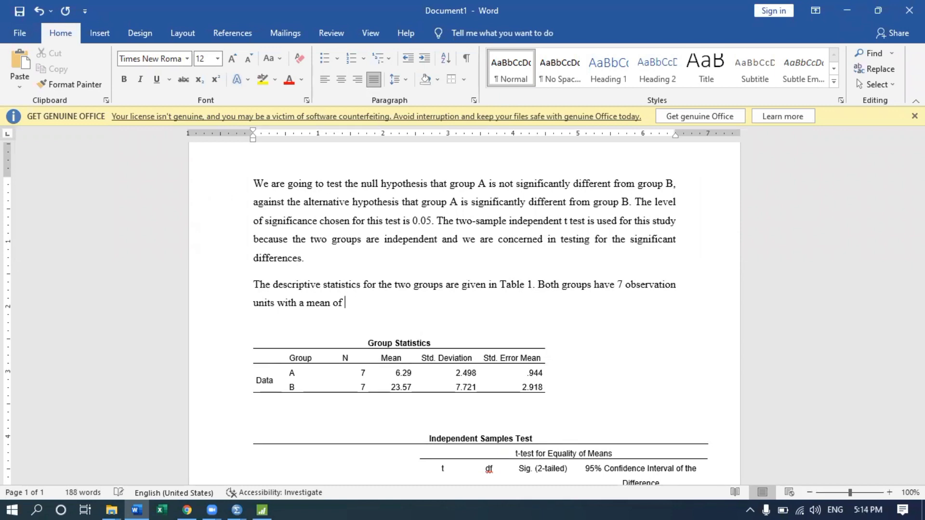
key(BackSpace)
key(BackSpace)
key(BackSpace)
text(and standard deviati)
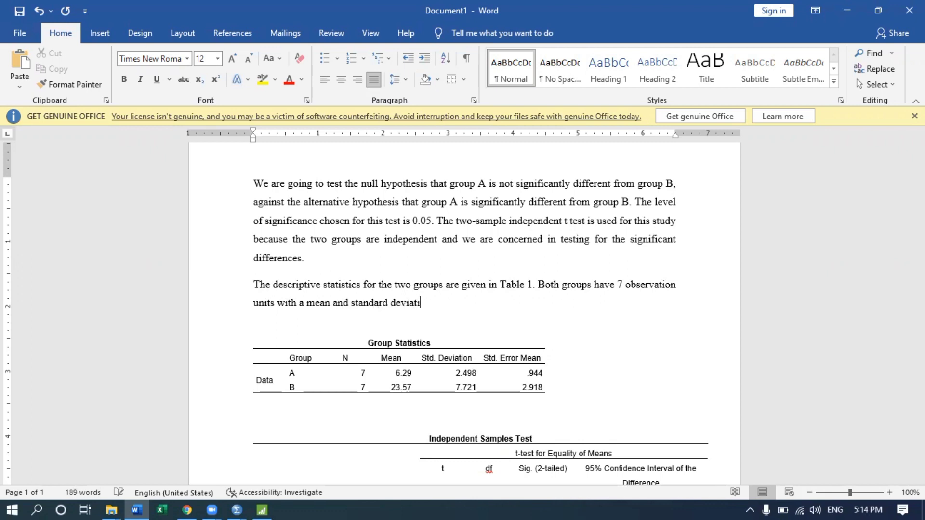
text(on of 6.29)
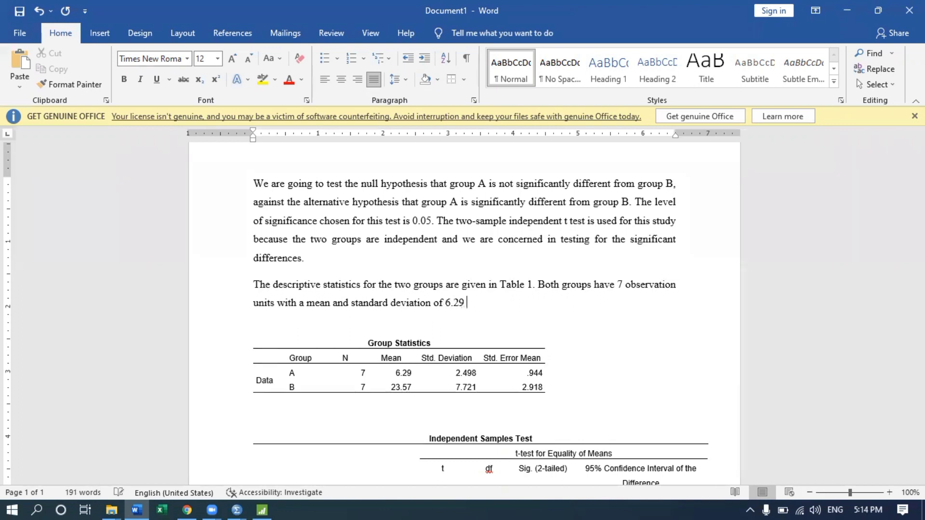
text( an)
text(d 2)
text(.4)
text(98 ()
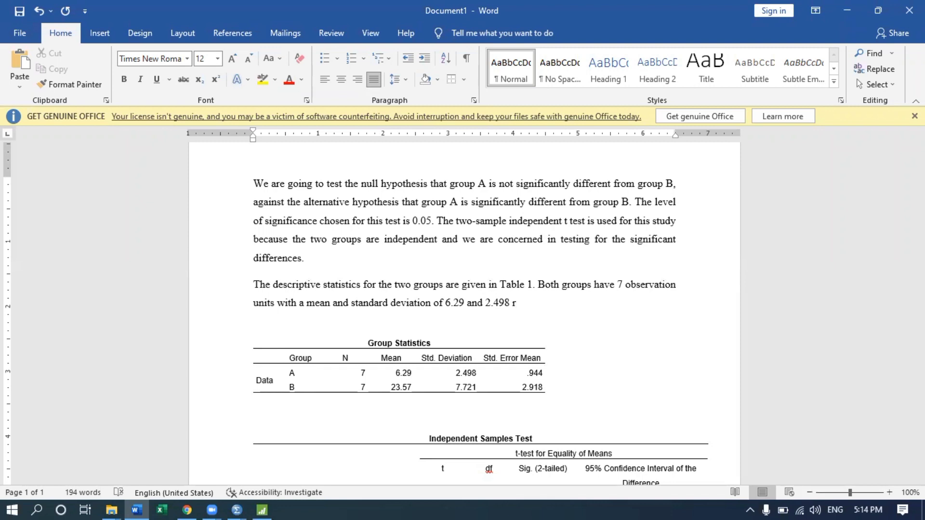
Step: Complete the group A clause of the sentence with "respectively for group A;"
text(espectively for )
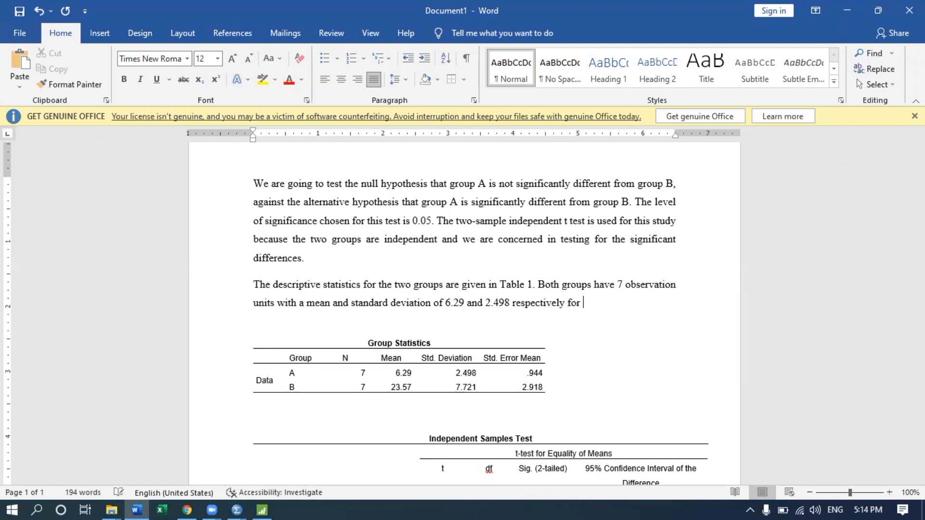
text(grpo)
text(oup)
text( A)
text(;)
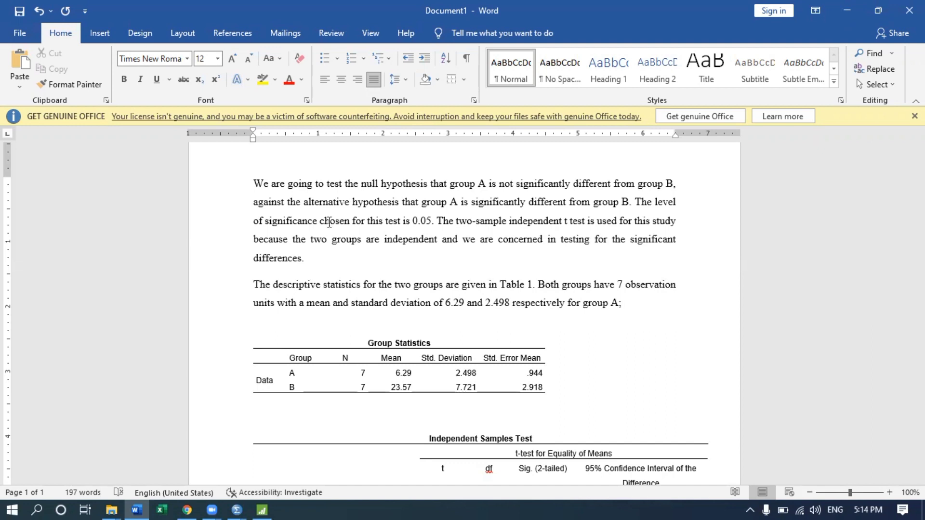
Step: Review the Sig. (2-tailed) value in the Independent Samples Test table alongside the stated hypotheses and significance level
click(284, 417)
scroll(283, 417, down, 3)
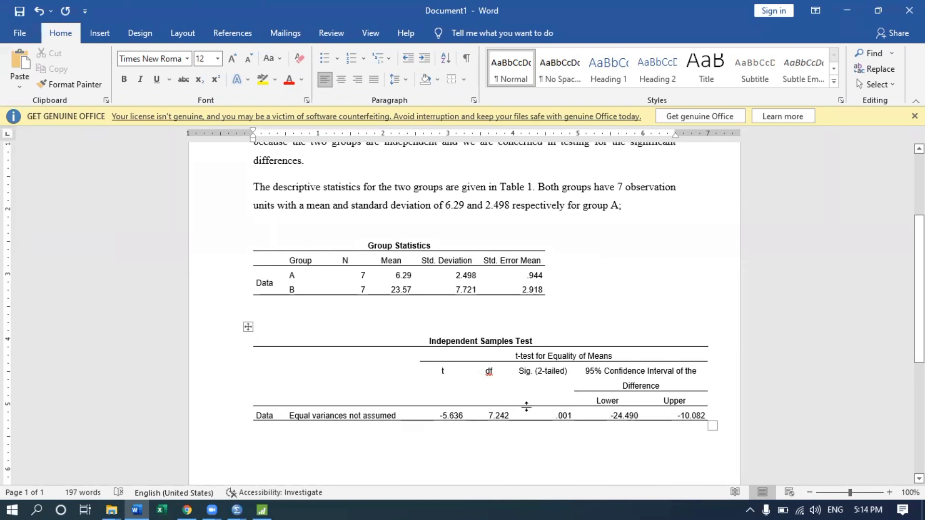
mouse_move(557, 415)
mouse_down()
mouse_move(580, 420)
mouse_move(572, 417)
mouse_up()
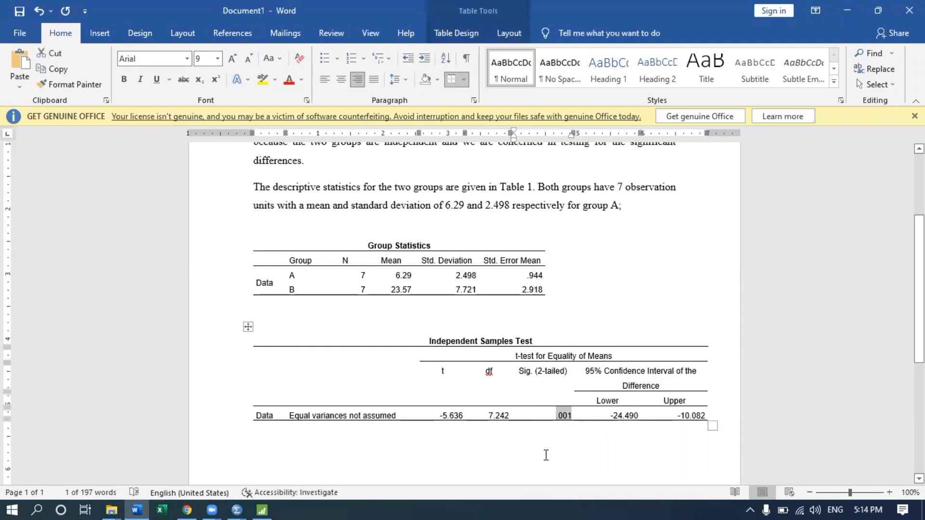
scroll(582, 292, up, 3)
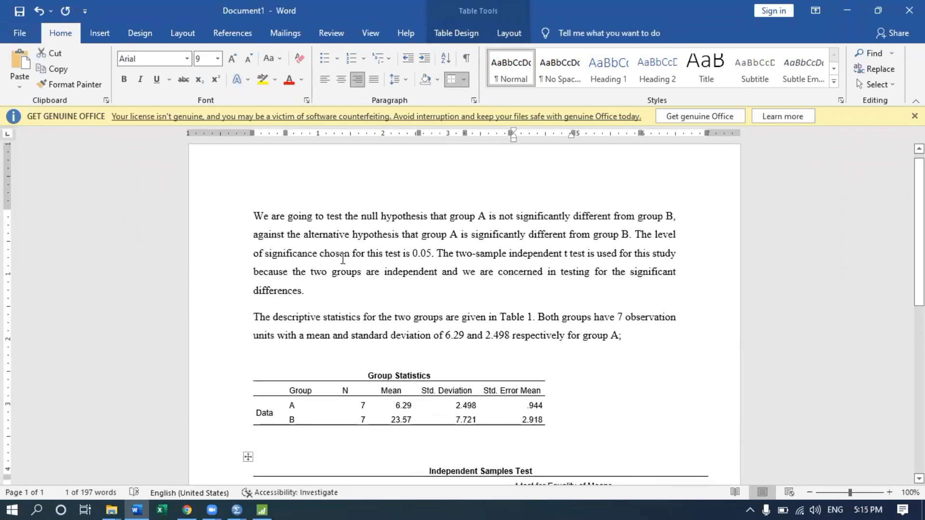
scroll(362, 280, down, 3)
scroll(362, 279, down, 6)
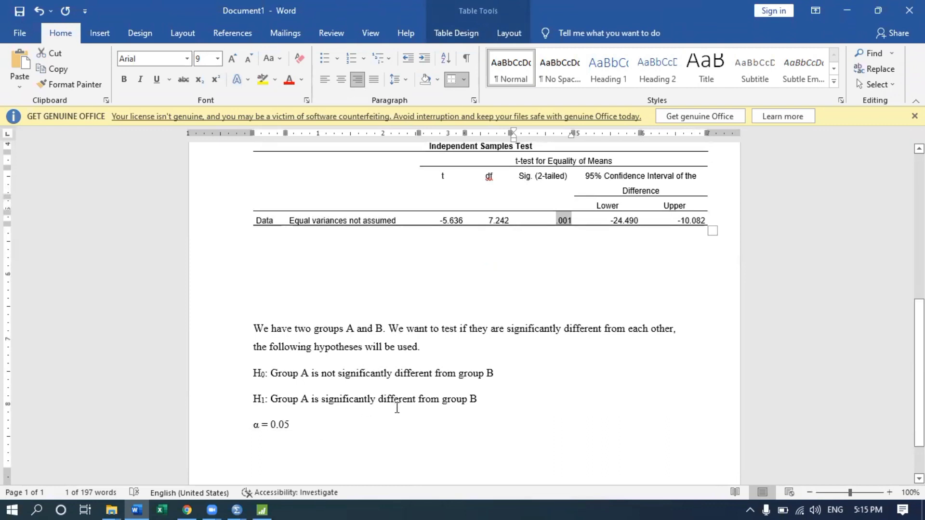
scroll(419, 326, up, 1)
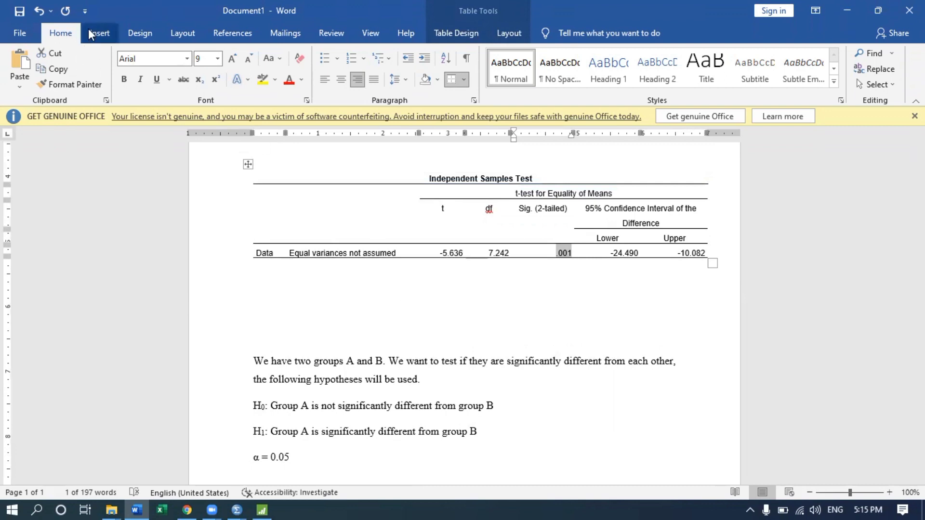
scroll(663, 225, up, 5)
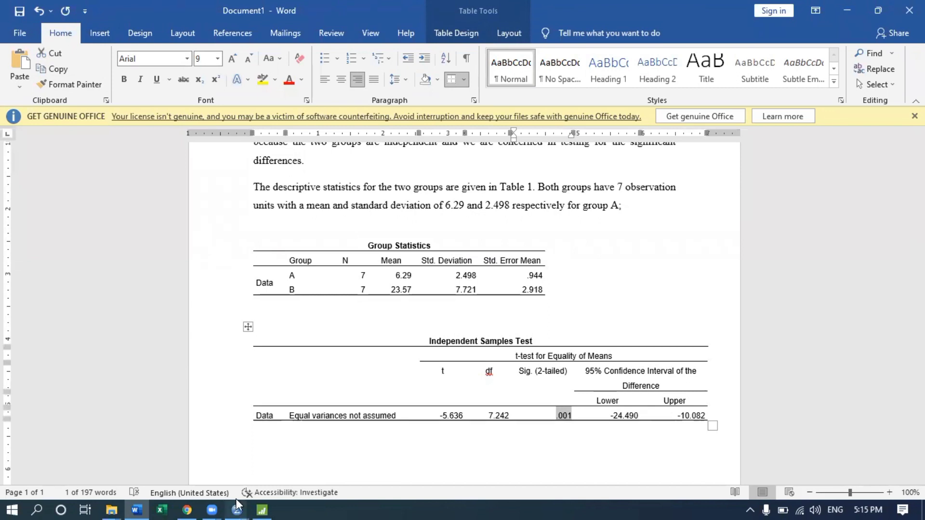
Step: Switch to Minitab and open the 2-Sample t test setup for columns A and B
mouse_move(236, 508)
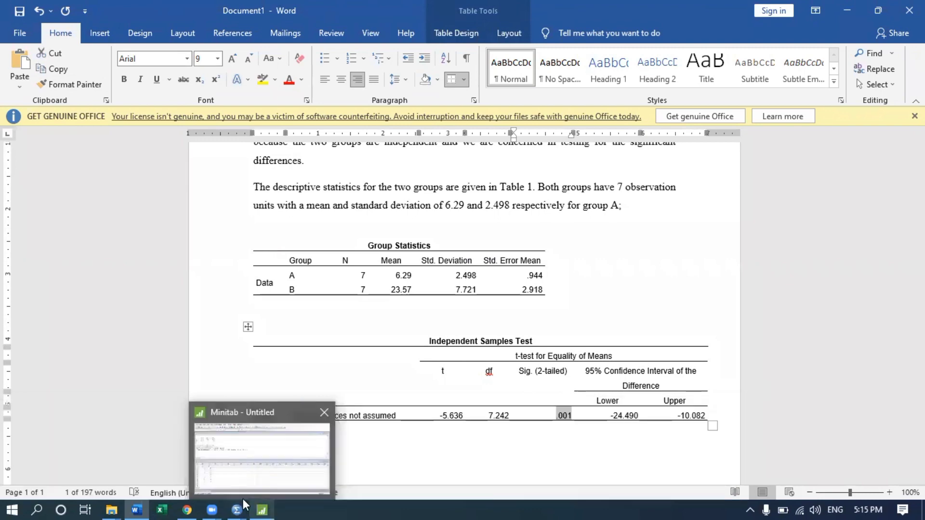
click(256, 504)
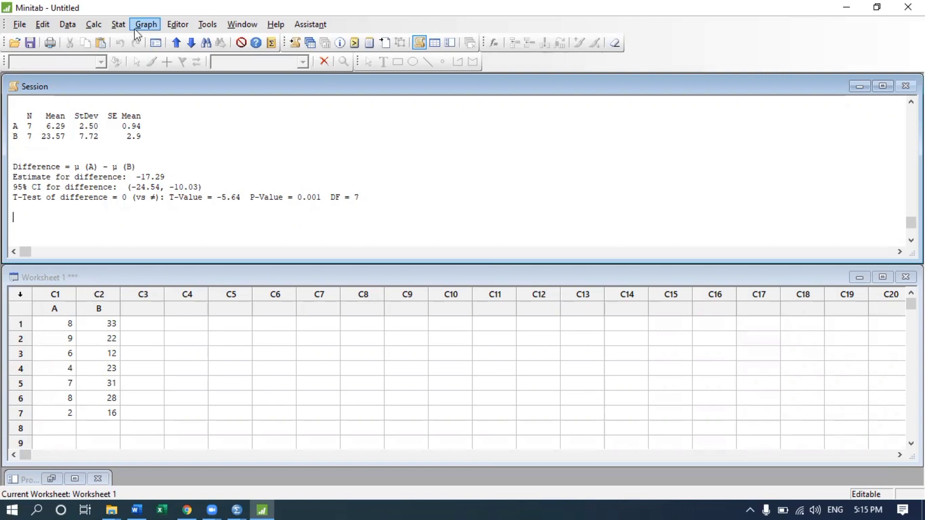
click(117, 28)
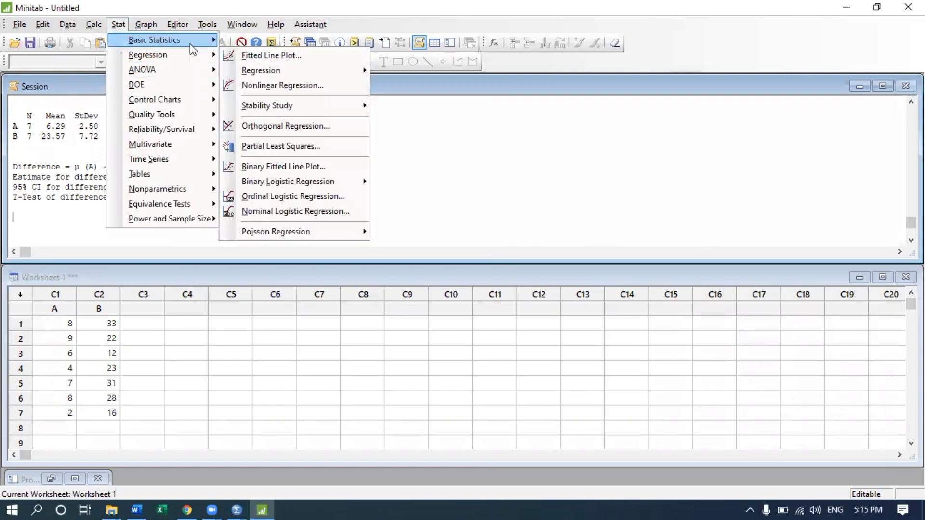
mouse_move(191, 43)
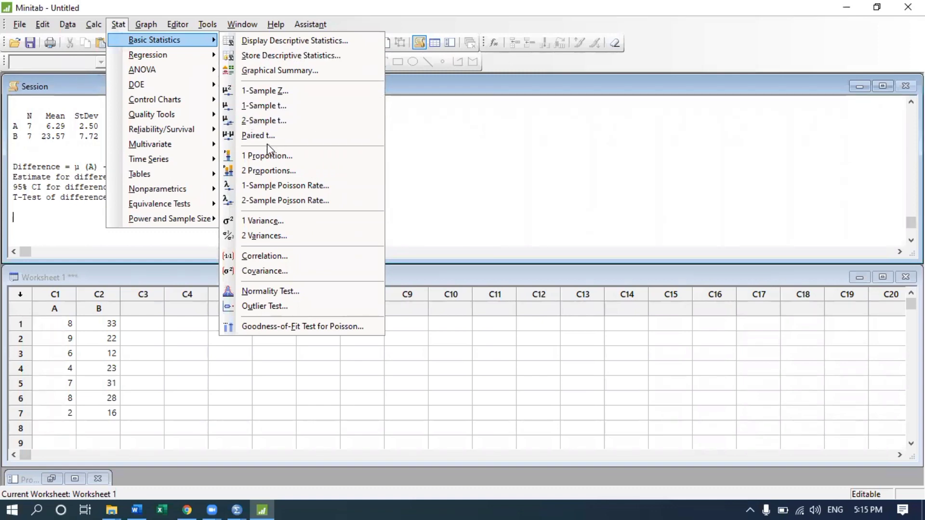
click(281, 121)
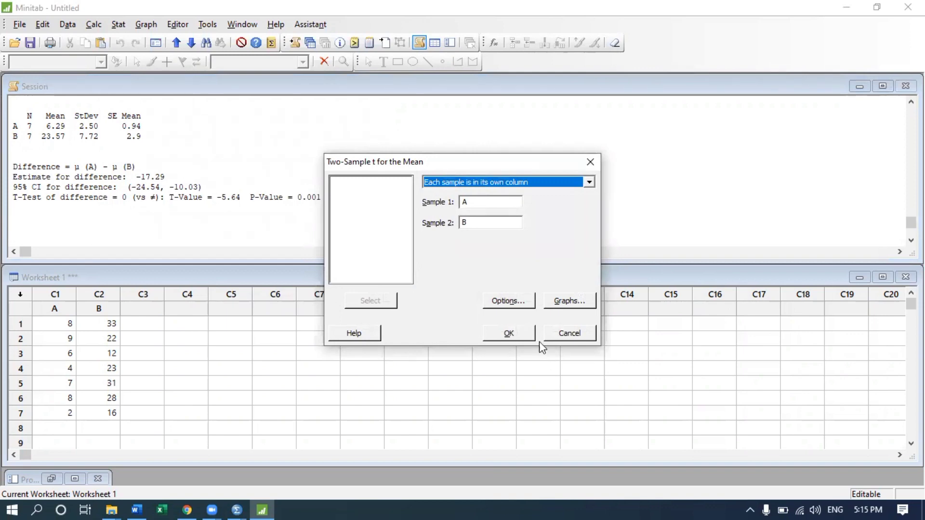
Step: Try the "Both samples are in one column" data layout and return to "Each sample is in its own column"
click(479, 183)
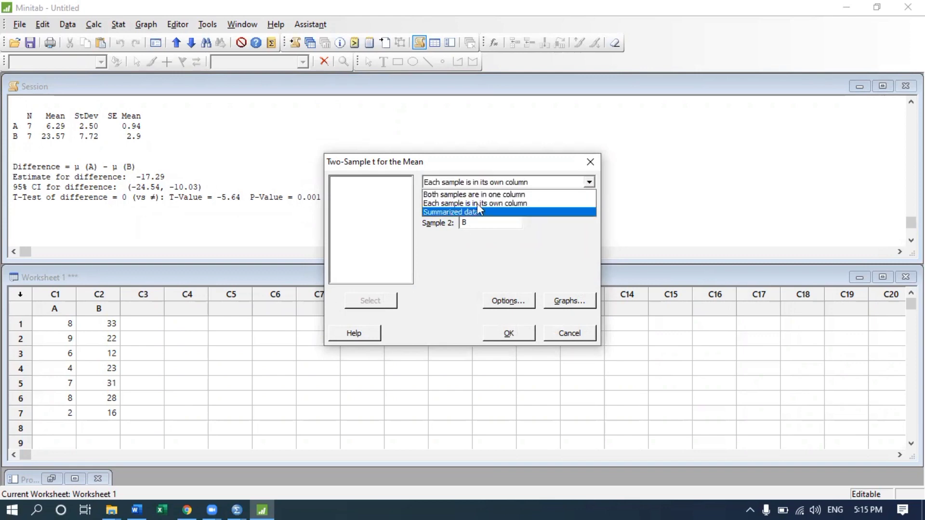
click(446, 195)
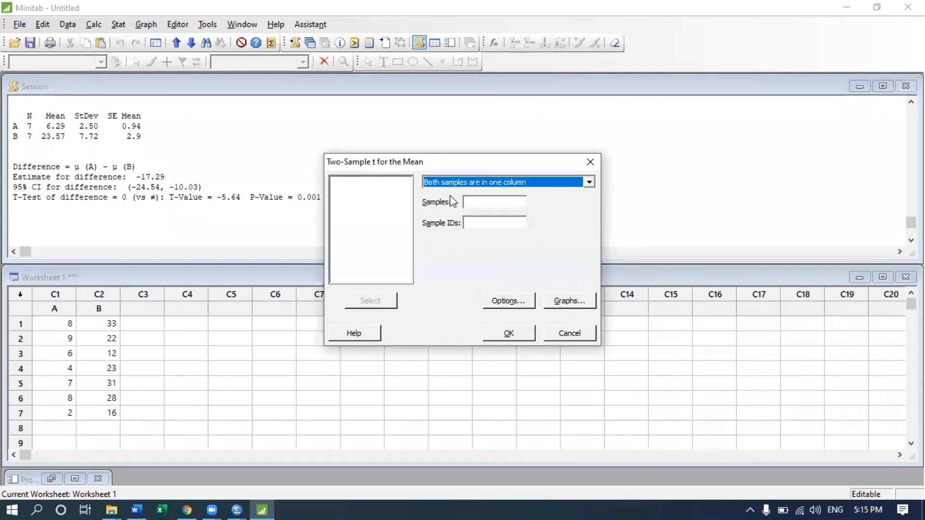
click(469, 181)
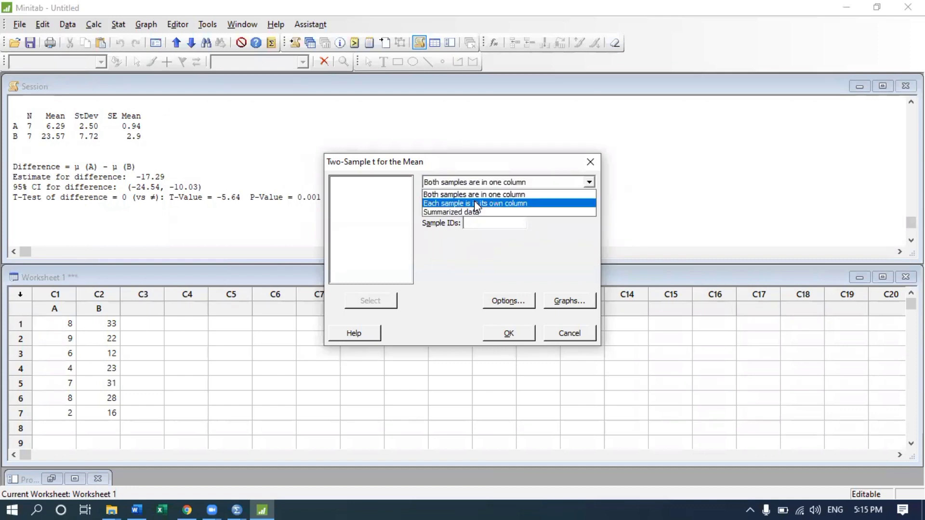
click(474, 202)
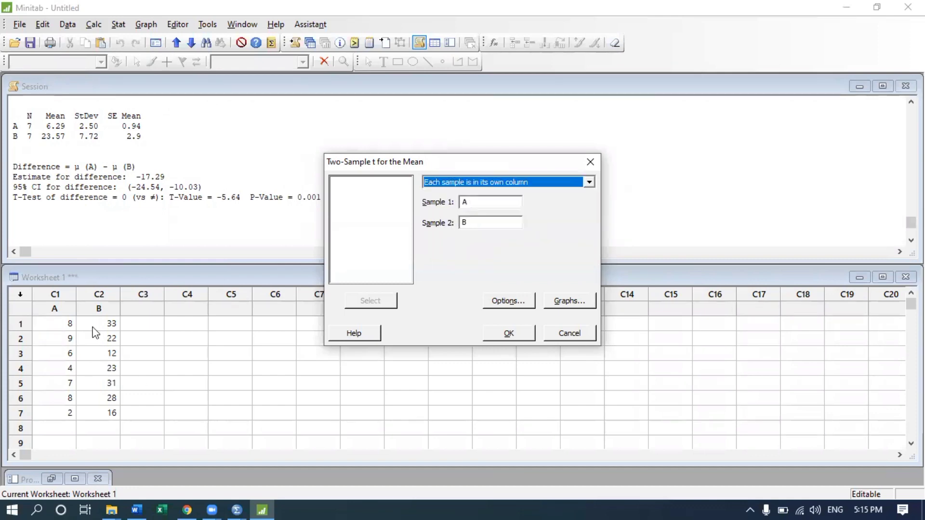
Step: Assign column A as Sample 1 and column B as Sample 2 for the two-sample t test
click(473, 205)
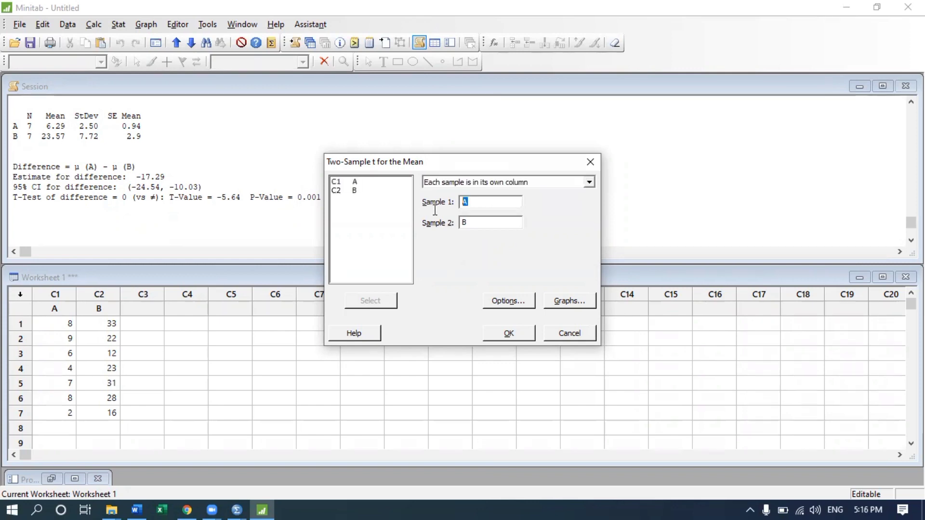
click(354, 181)
click(477, 224)
double_click(353, 192)
Step: Choose the alternative hypothesis "Difference ≠ hypothesized difference" in the test options and run the two-sample t test
click(500, 304)
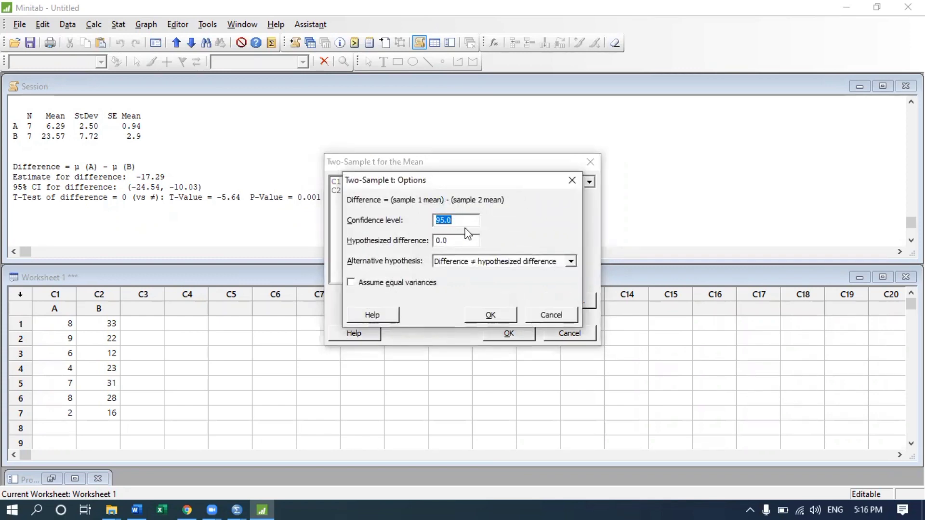
click(476, 263)
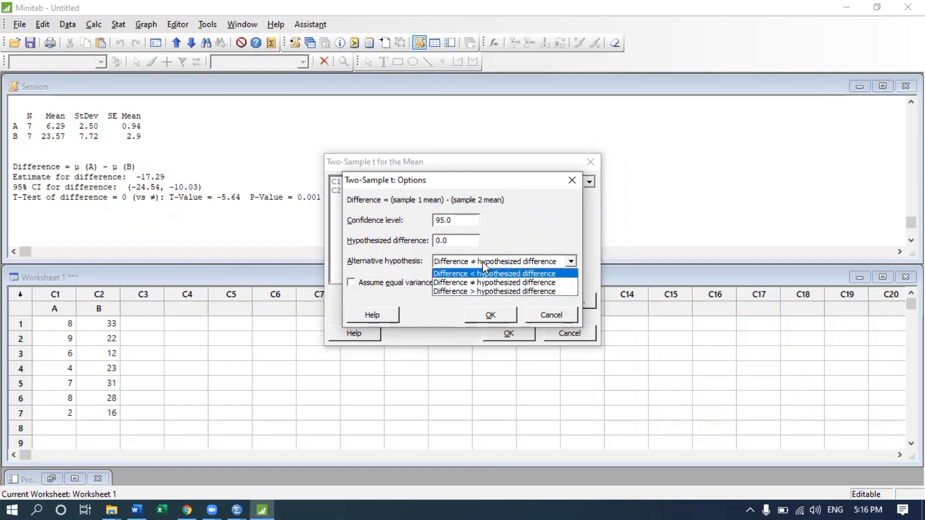
click(487, 283)
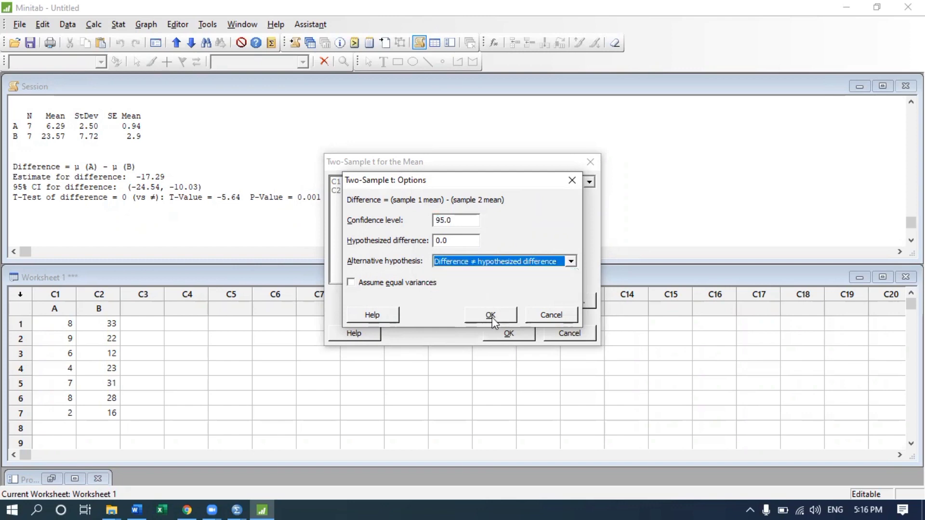
click(499, 315)
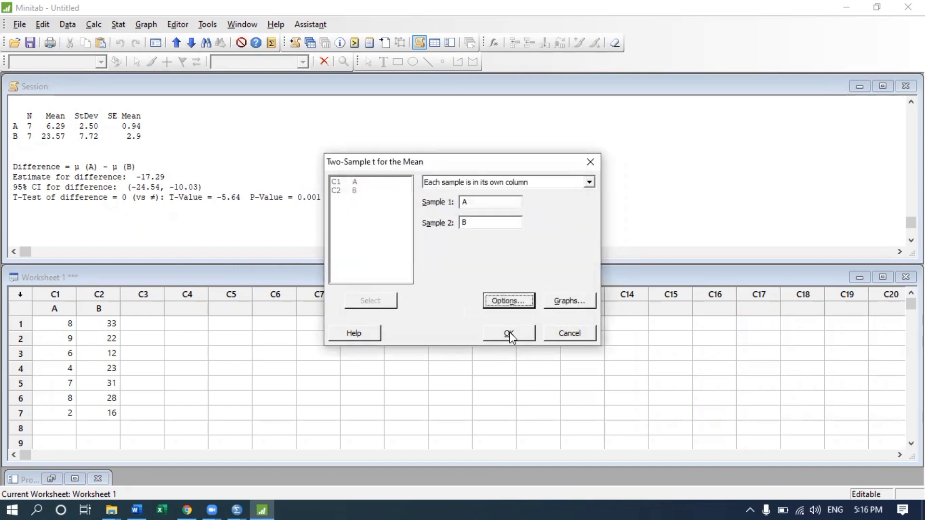
click(508, 334)
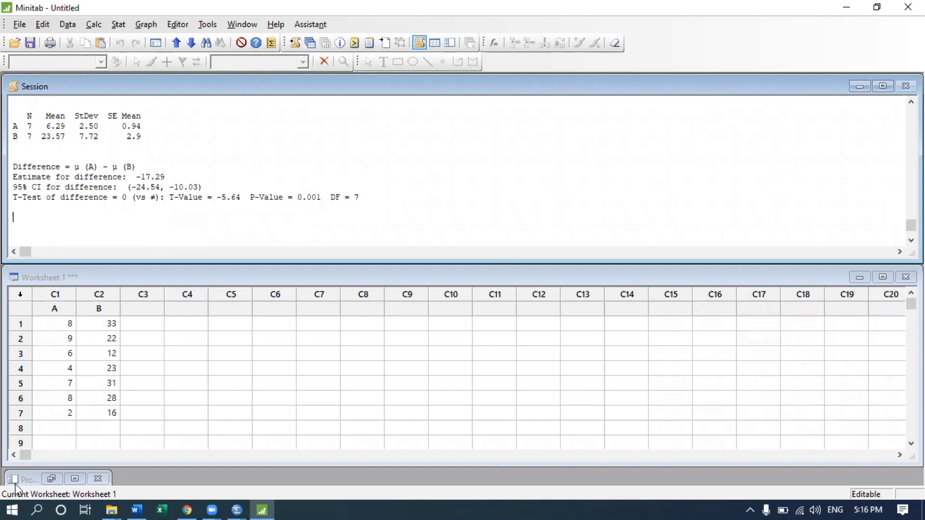
Step: Switch to the SPSS output and back to Minitab to compare their t-test results for groups A and B
mouse_move(232, 504)
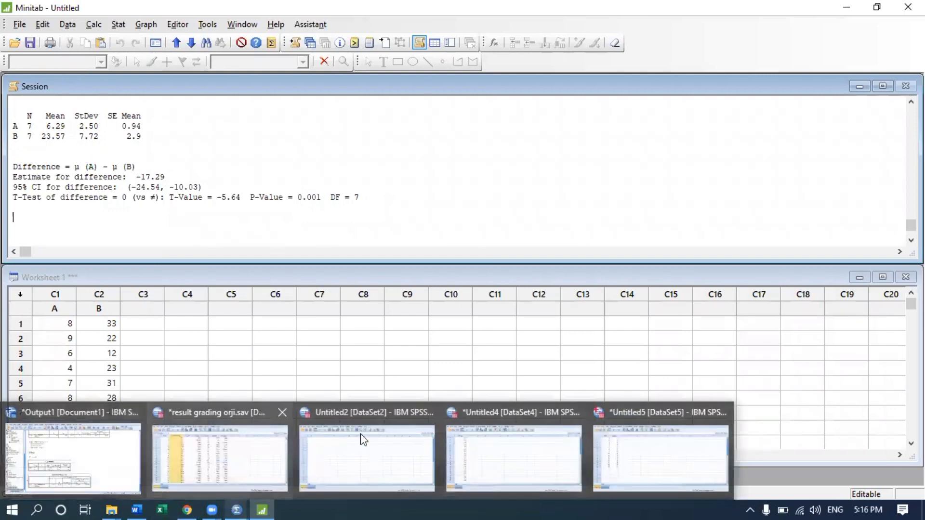
click(61, 478)
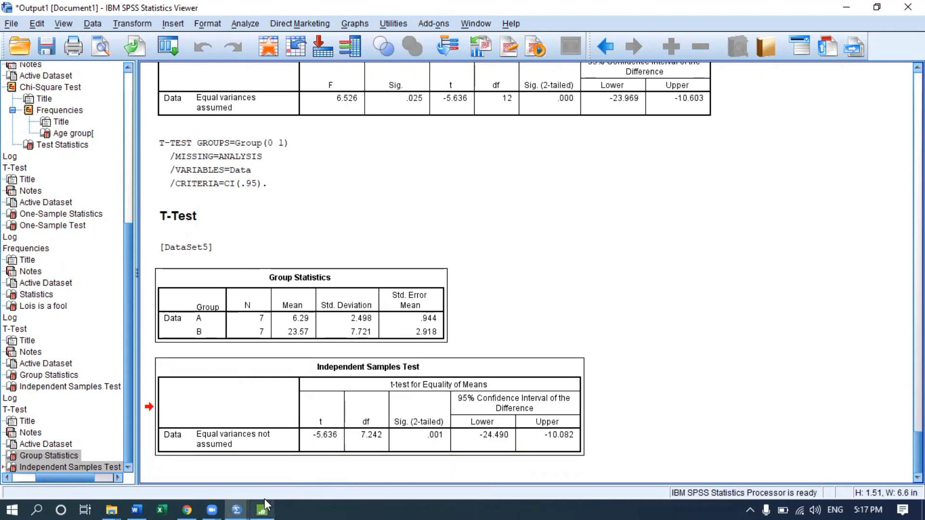
mouse_move(266, 506)
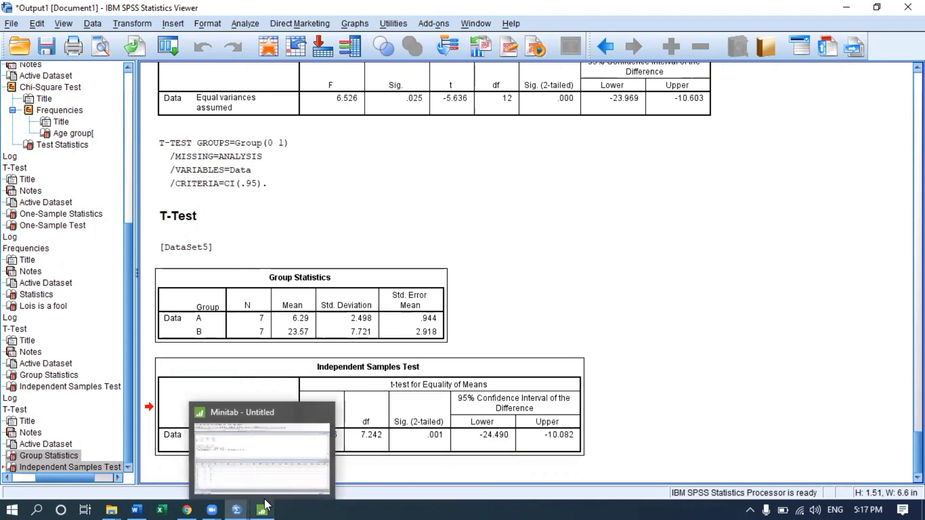
click(265, 507)
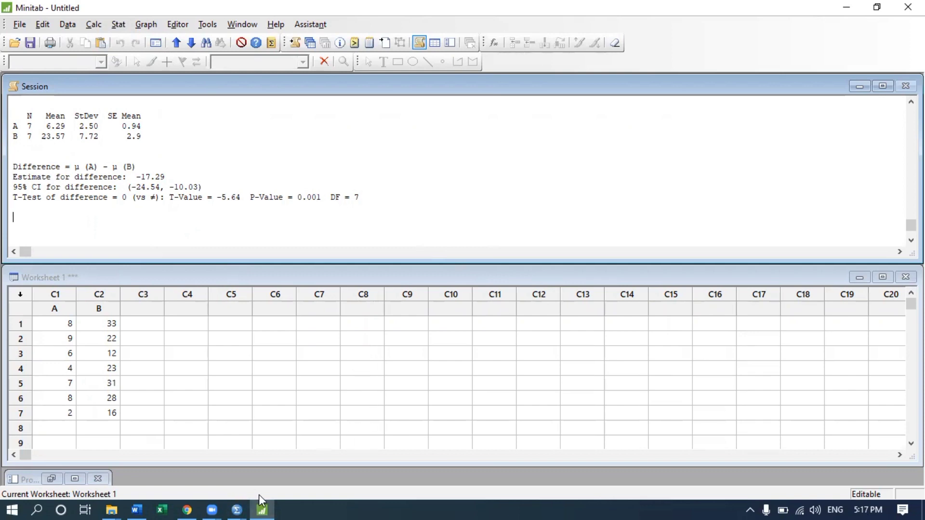
Step: Switch to Word and review the null and alternative hypothesis paragraph and the hypotheses listed below the tables
click(139, 506)
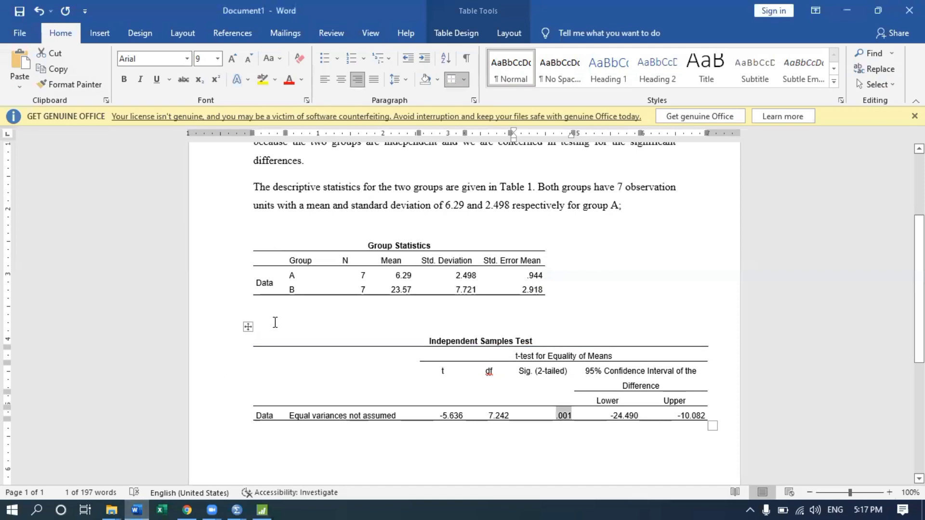
scroll(270, 327, up, 2)
scroll(267, 329, up, 1)
drag(254, 223, 338, 301)
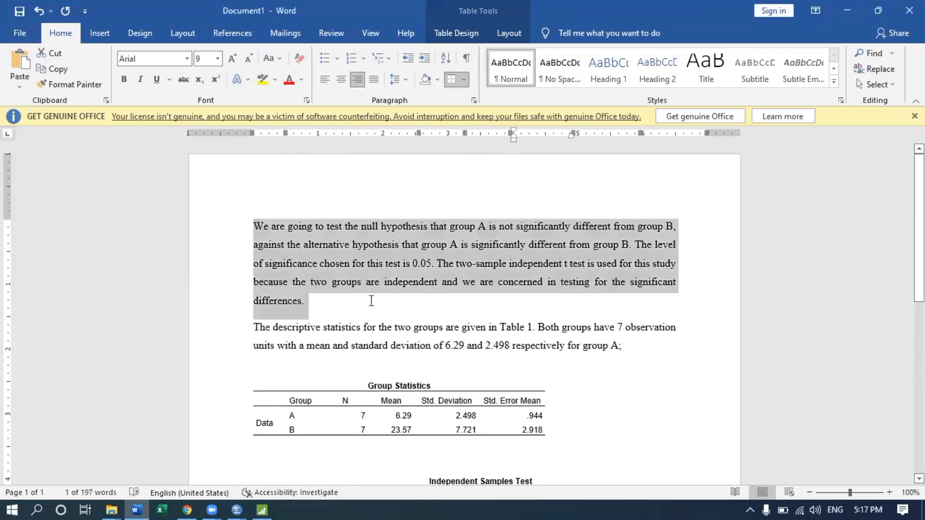
scroll(295, 374, down, 10)
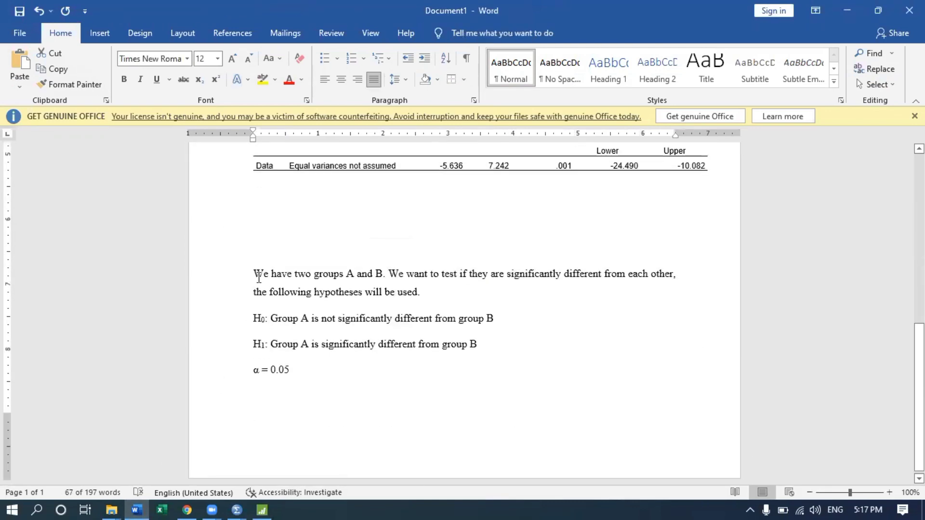
drag(255, 272, 288, 378)
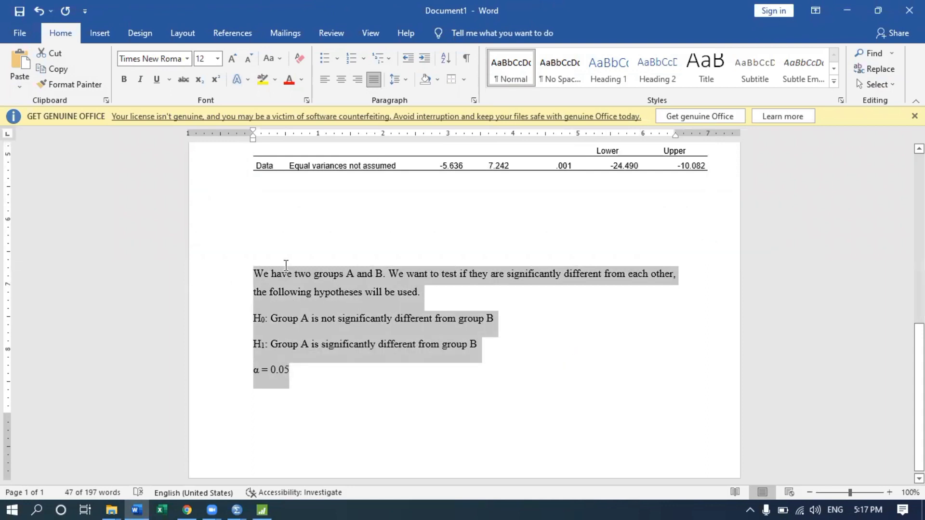
click(282, 243)
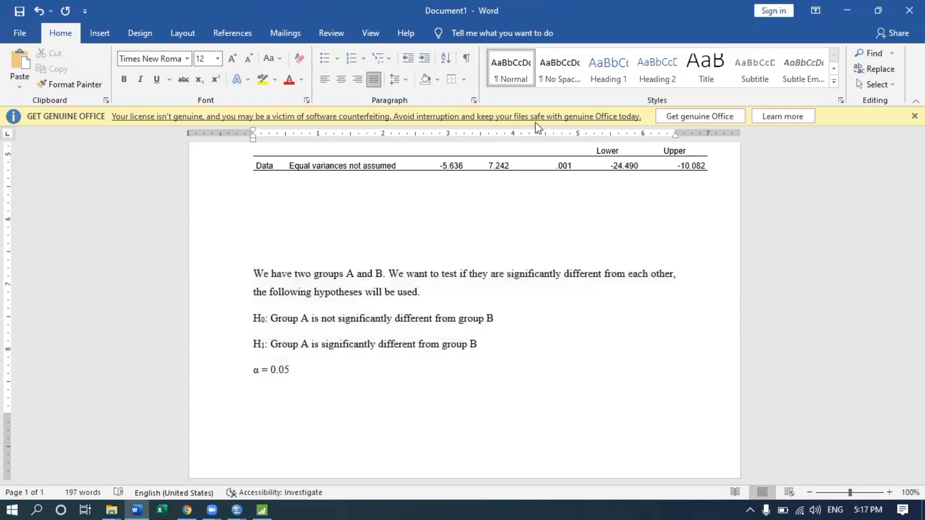
Step: Switch to the Untitled5 dataset in SPSS and undo its earlier edits back to the oldest one available
click(268, 503)
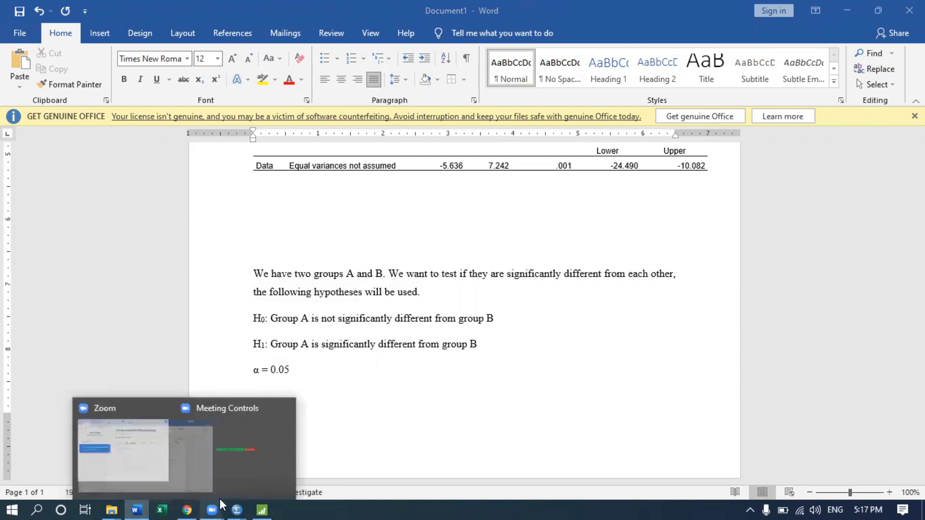
mouse_move(233, 500)
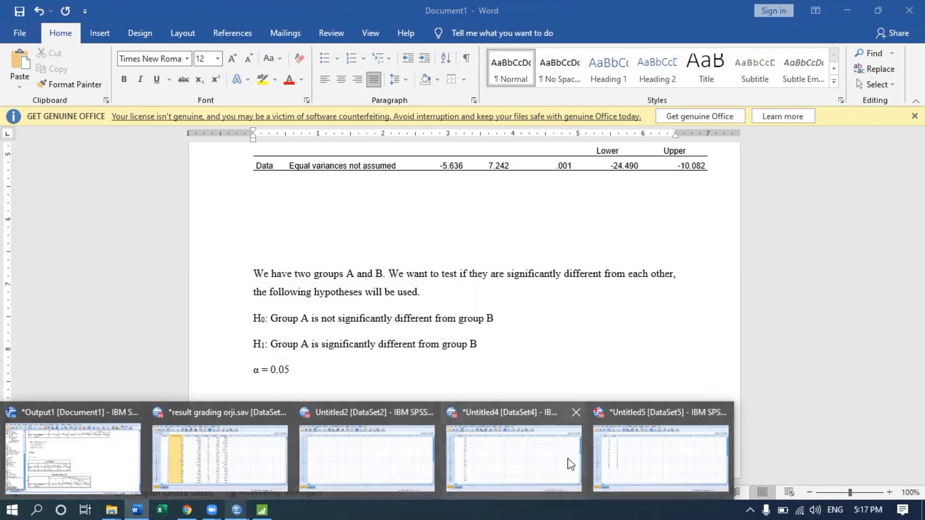
click(621, 451)
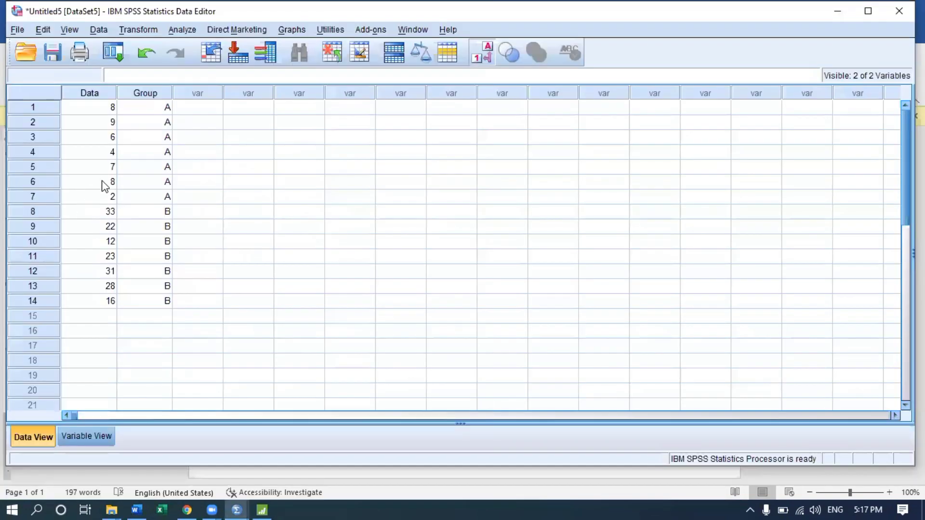
click(191, 198)
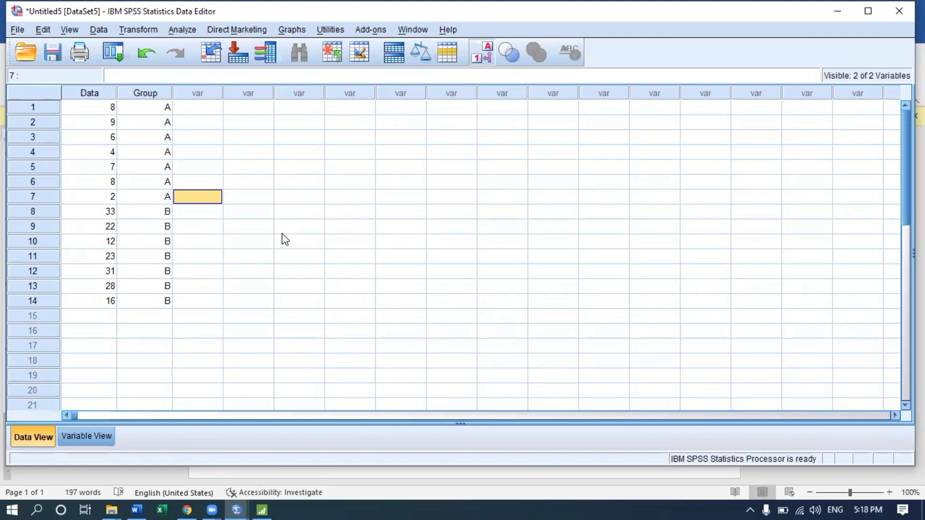
click(146, 56)
click(146, 54)
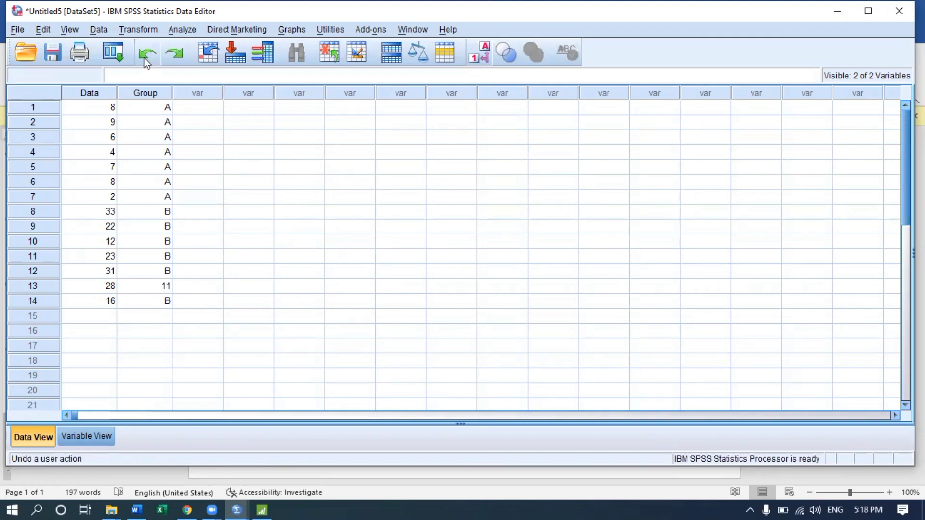
click(146, 54)
click(145, 54)
click(145, 57)
click(146, 57)
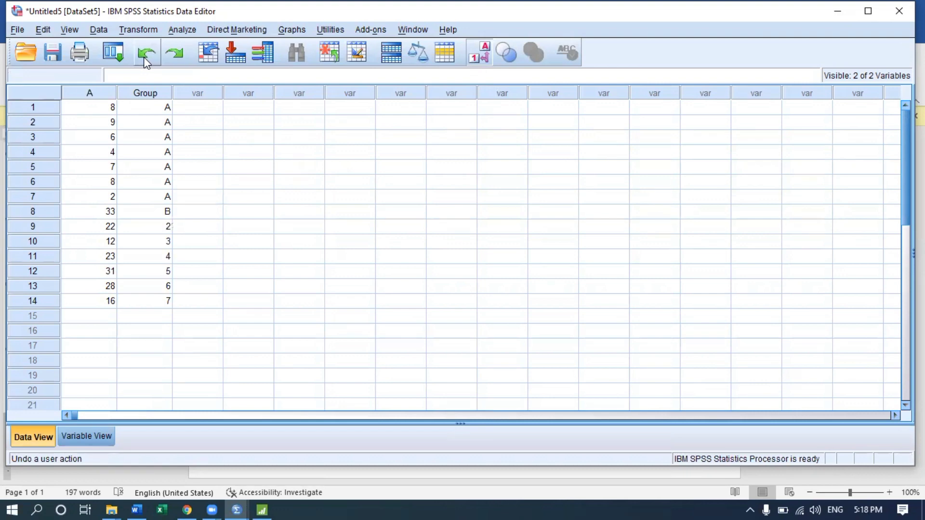
click(146, 57)
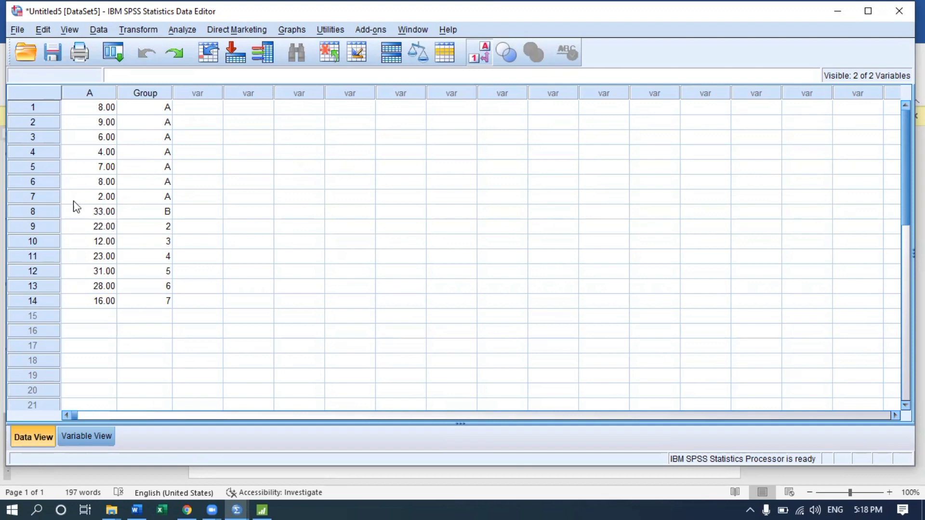
Step: Cut the group B values in rows 8 to 14 of column A
drag(96, 213, 111, 300)
key(ctrl+c)
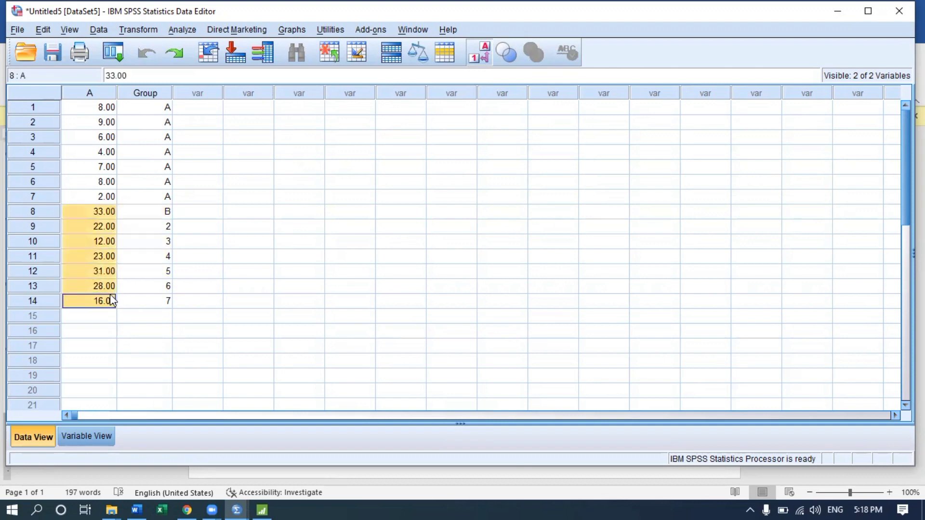
right_click(110, 287)
click(140, 301)
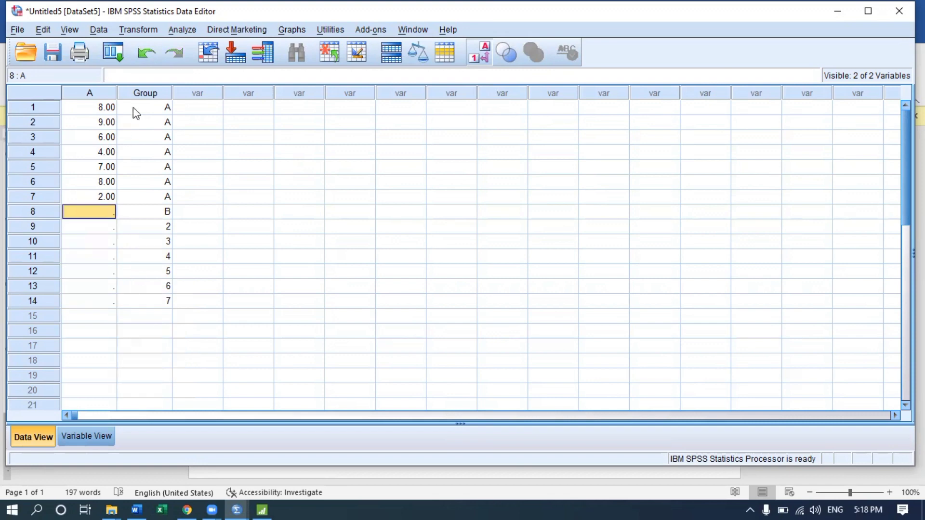
click(144, 92)
click(154, 139)
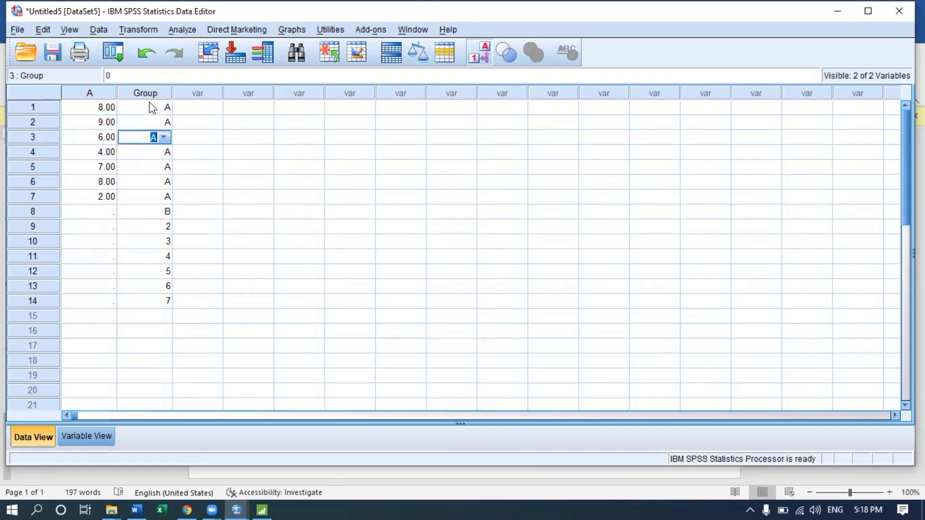
click(152, 108)
right_click(152, 108)
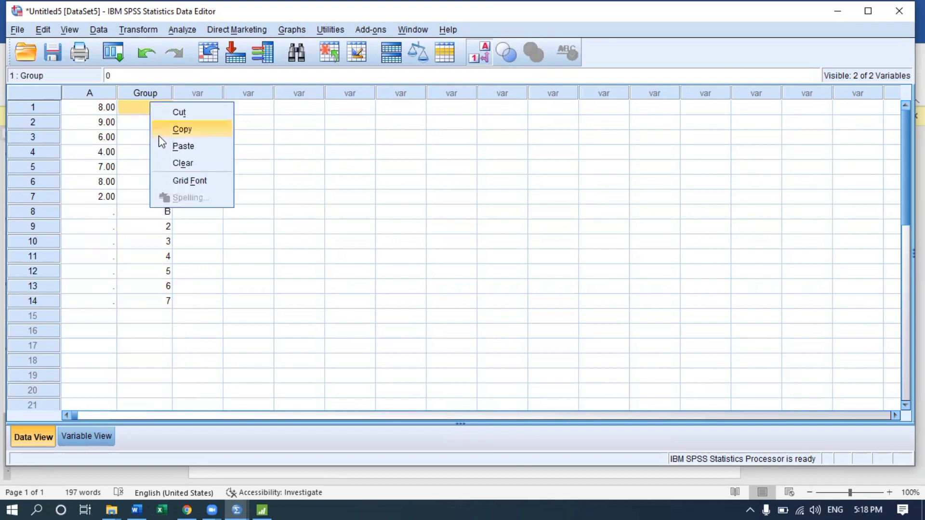
click(96, 436)
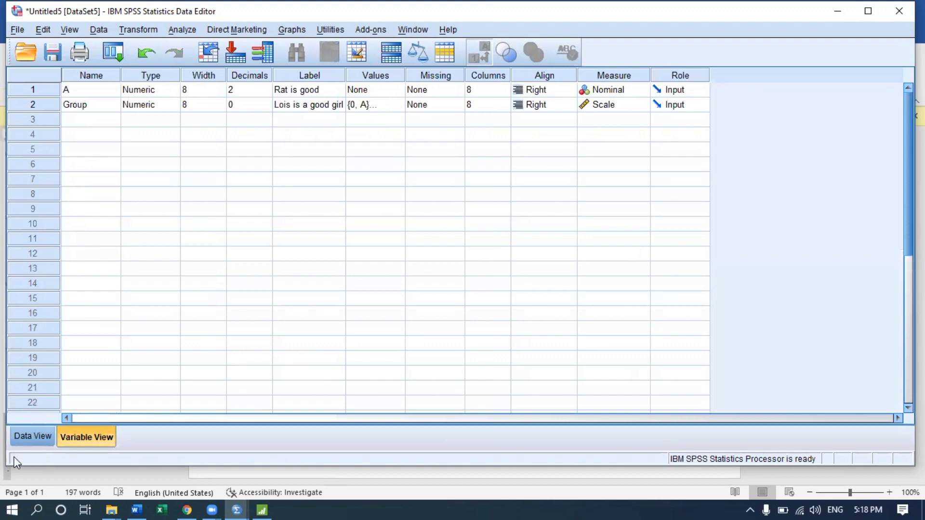
click(30, 437)
Step: Paste the cut values into the first empty column from row 1 and cut out the Group column
click(194, 111)
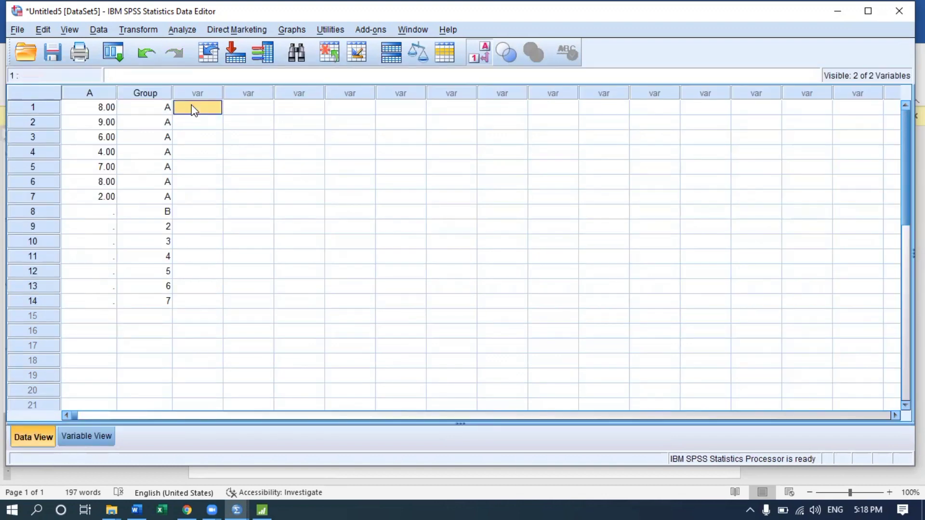
right_click(194, 110)
click(225, 146)
click(159, 93)
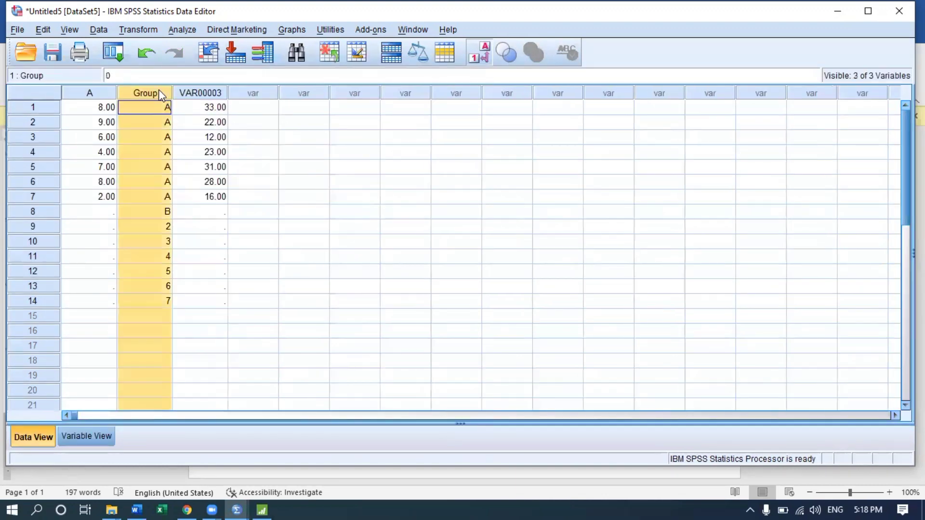
right_click(160, 91)
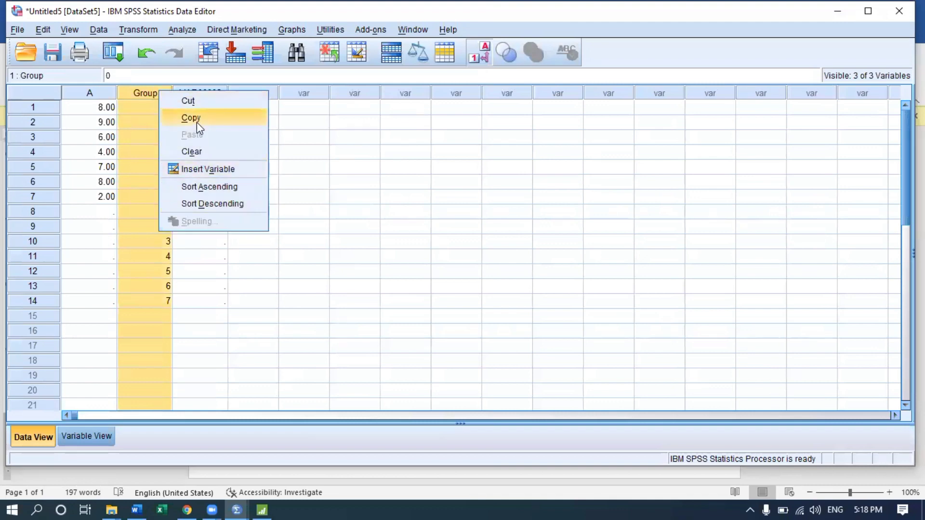
click(198, 101)
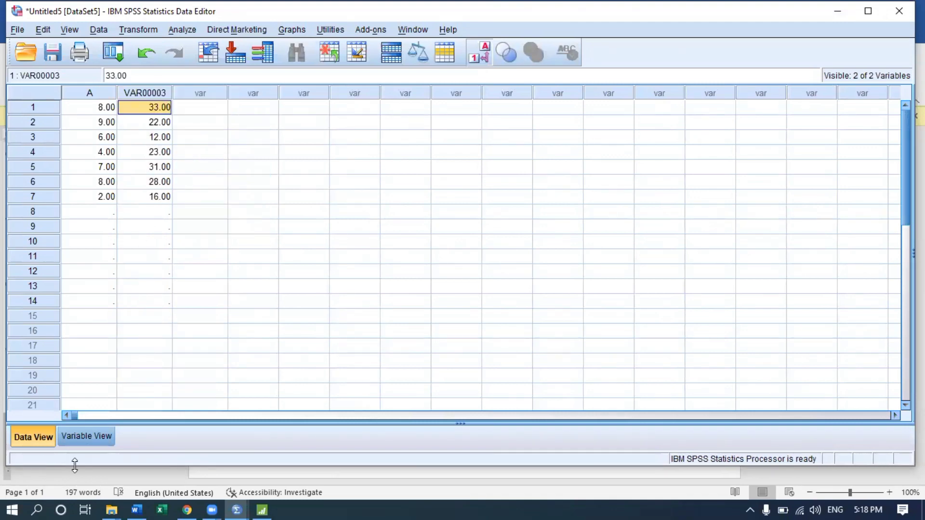
Step: Rename the second variable, which holds the pasted values, as B
click(96, 439)
click(86, 106)
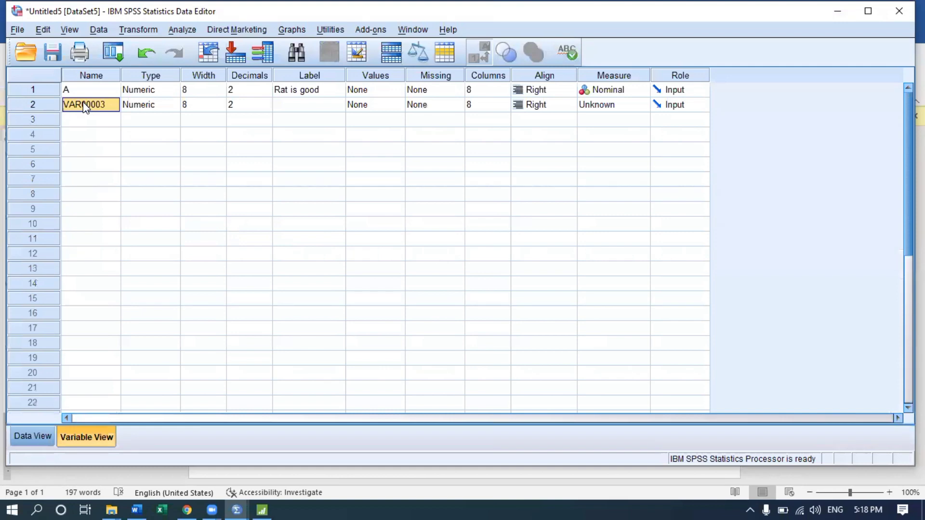
text(B)
key(Return)
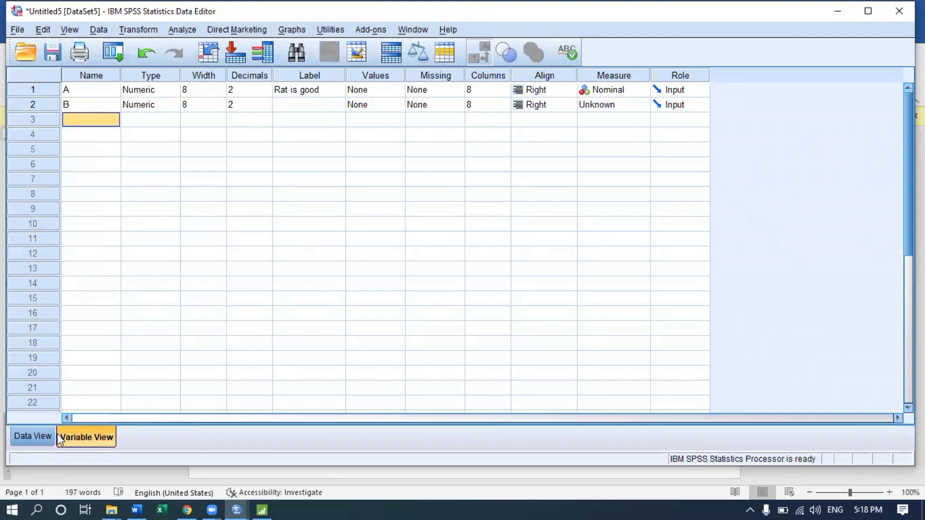
Step: Return to the data values and start a Paired-Samples T Test on the A and B columns
click(44, 435)
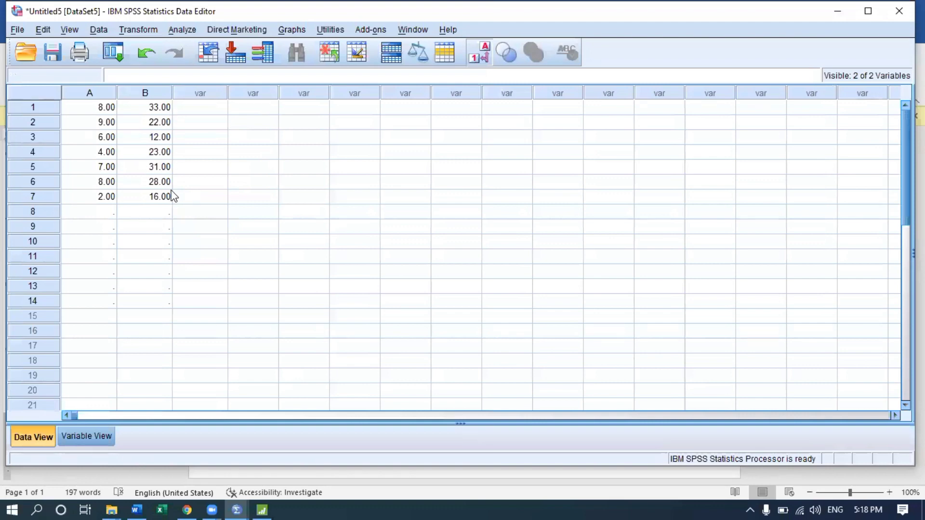
click(185, 30)
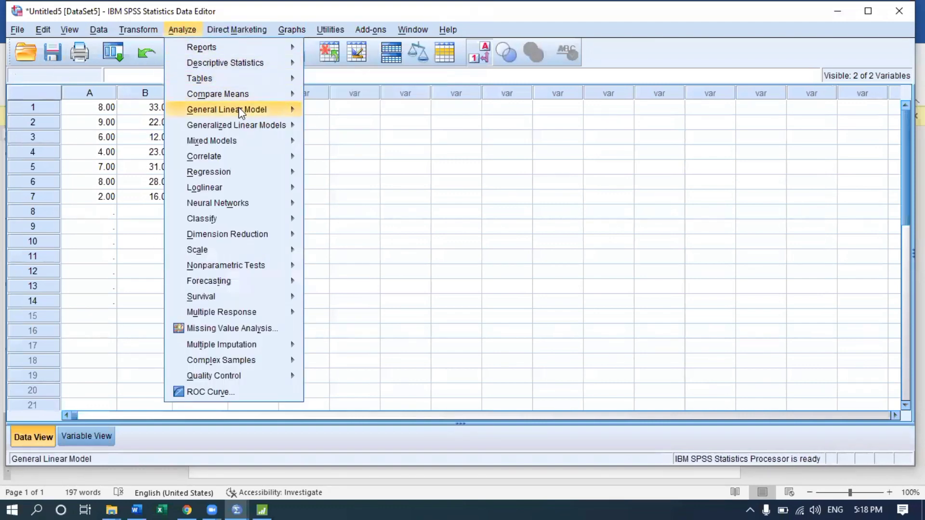
mouse_move(282, 94)
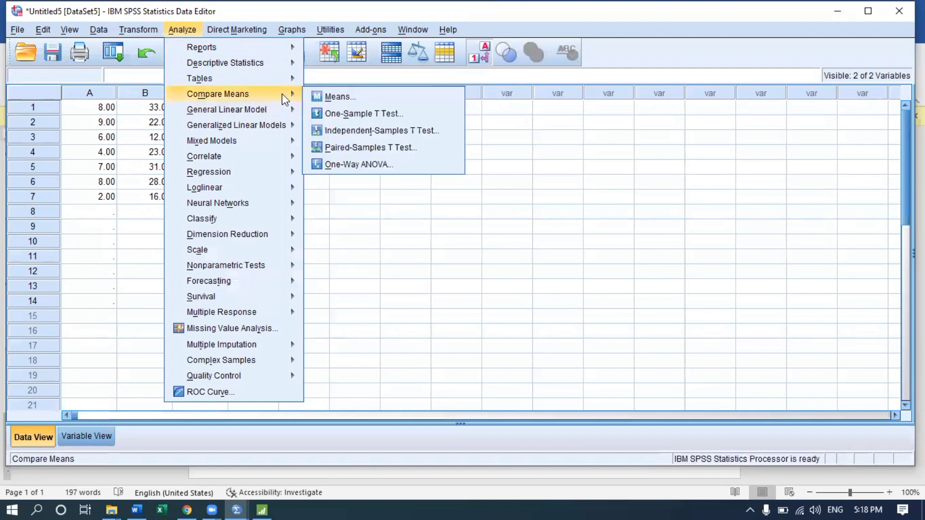
click(367, 148)
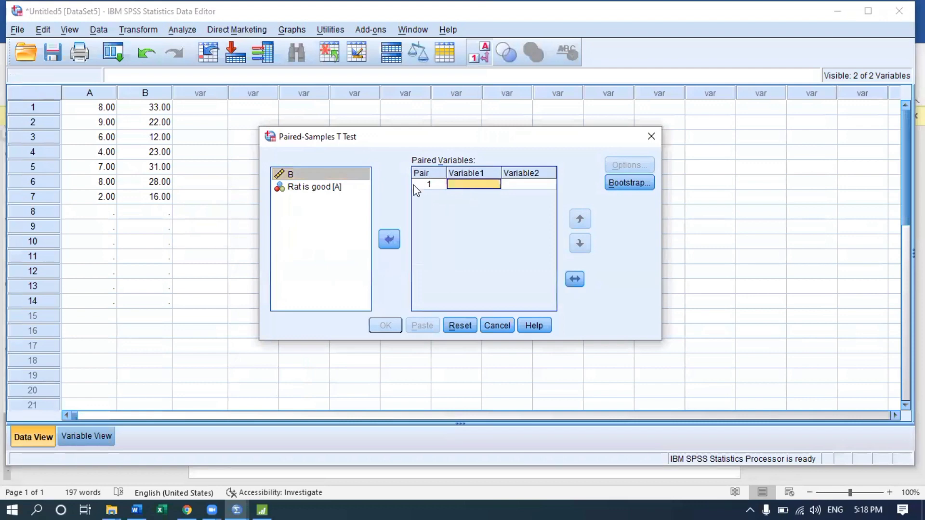
mouse_move(306, 168)
mouse_down()
mouse_move(428, 176)
mouse_move(285, 172)
mouse_move(293, 173)
mouse_up()
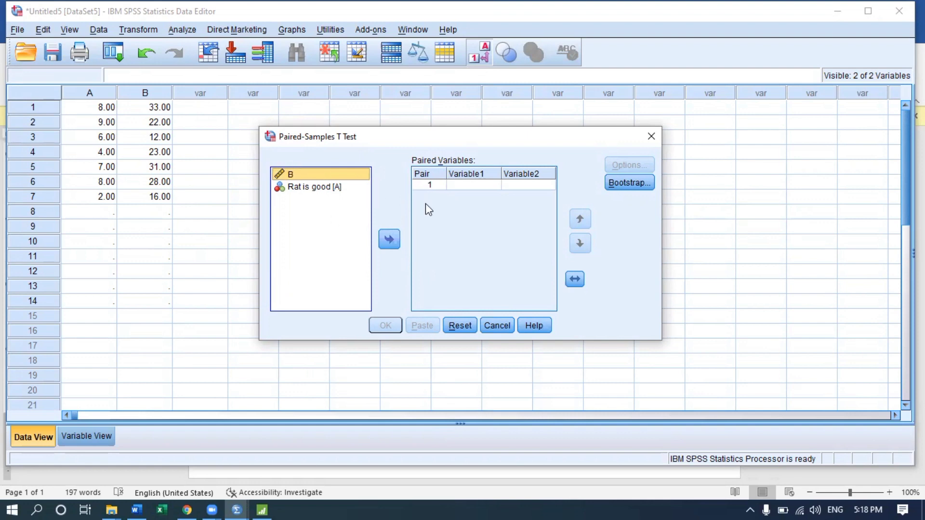
click(455, 183)
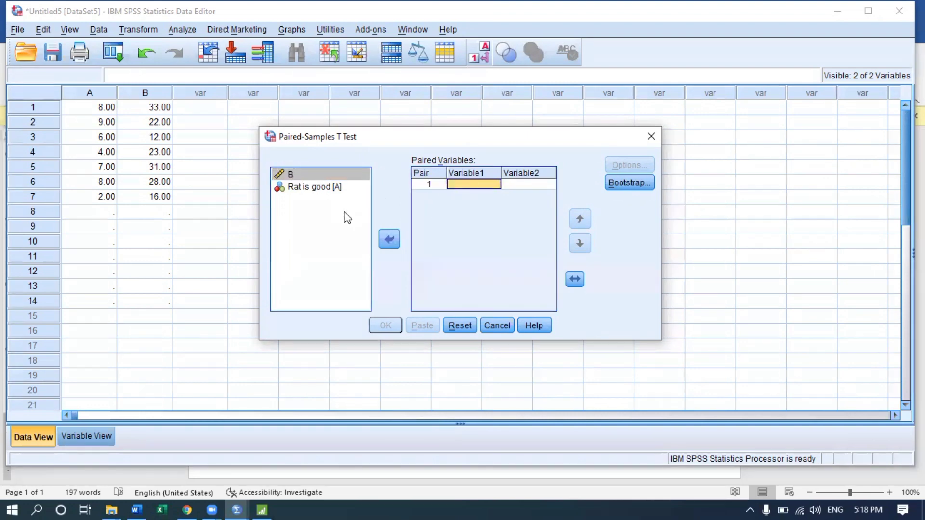
click(296, 175)
click(387, 239)
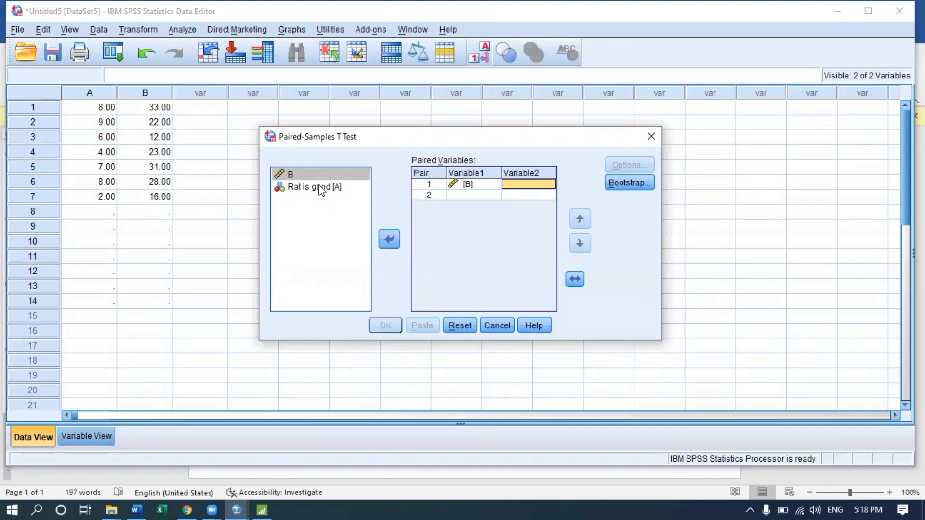
click(320, 187)
click(394, 233)
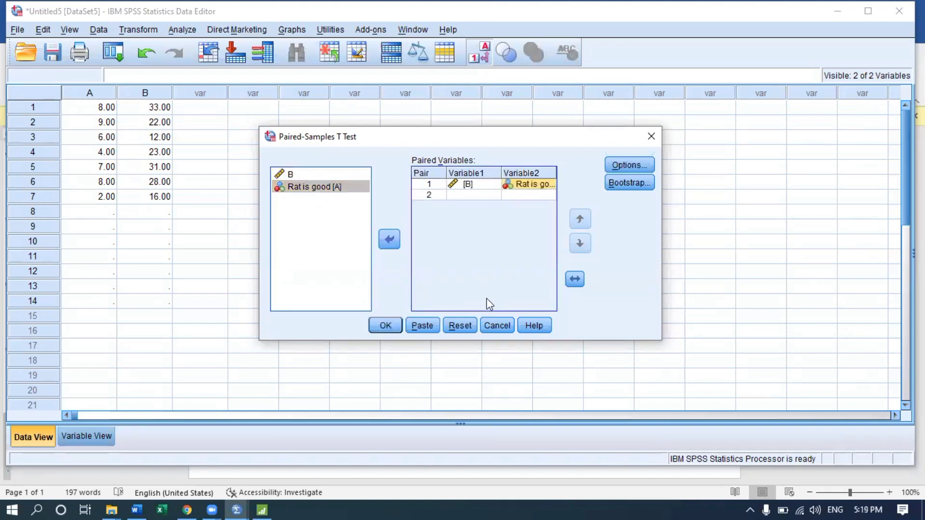
click(460, 326)
Step: Run the paired-samples t test with B as Variable1 and Rat is good [A] as Variable2, keeping the 95% confidence interval
drag(295, 179, 465, 185)
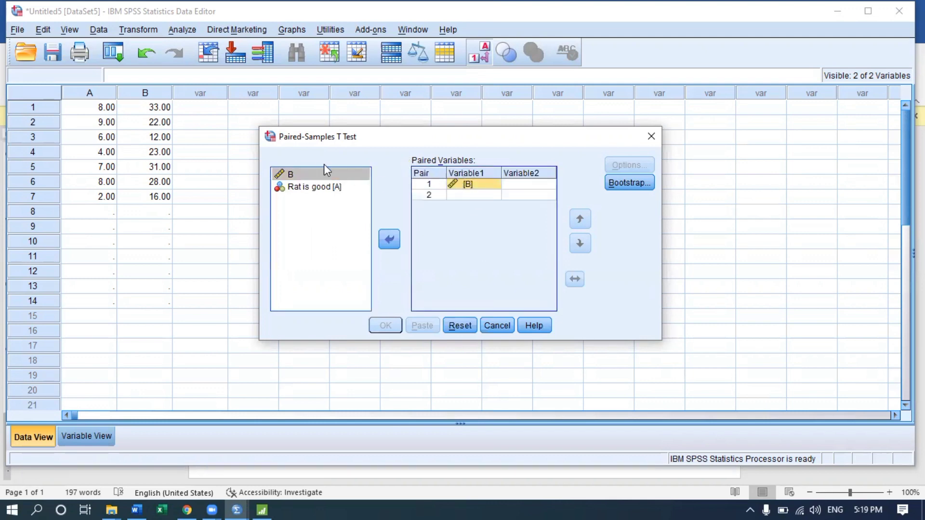
click(315, 190)
drag(315, 190, 510, 184)
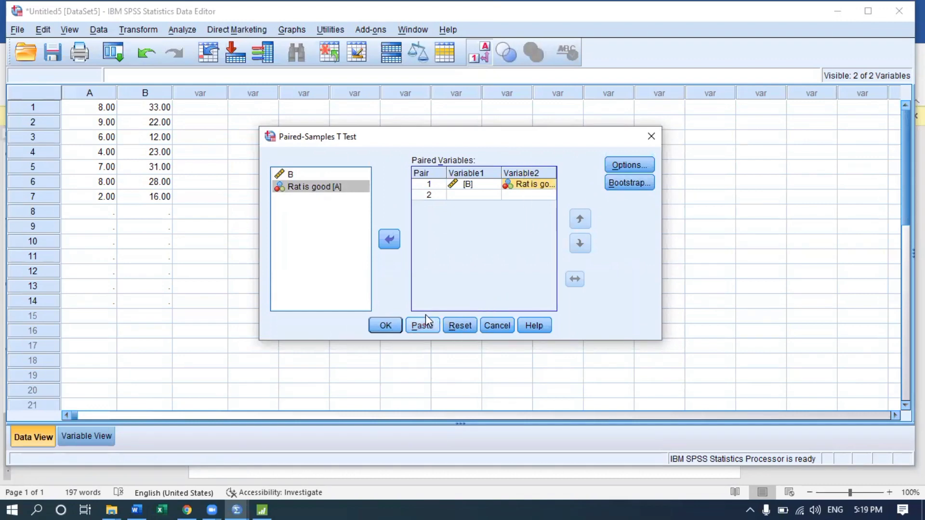
click(630, 165)
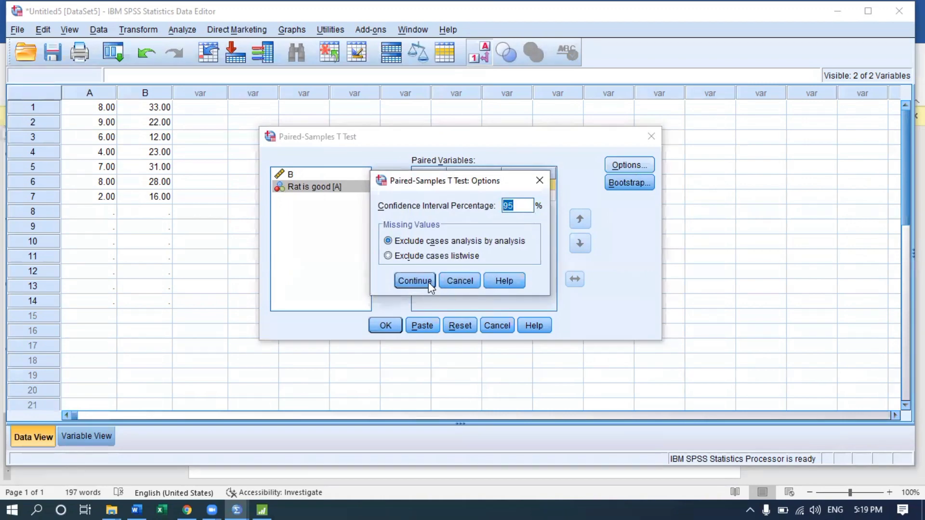
click(415, 282)
click(387, 326)
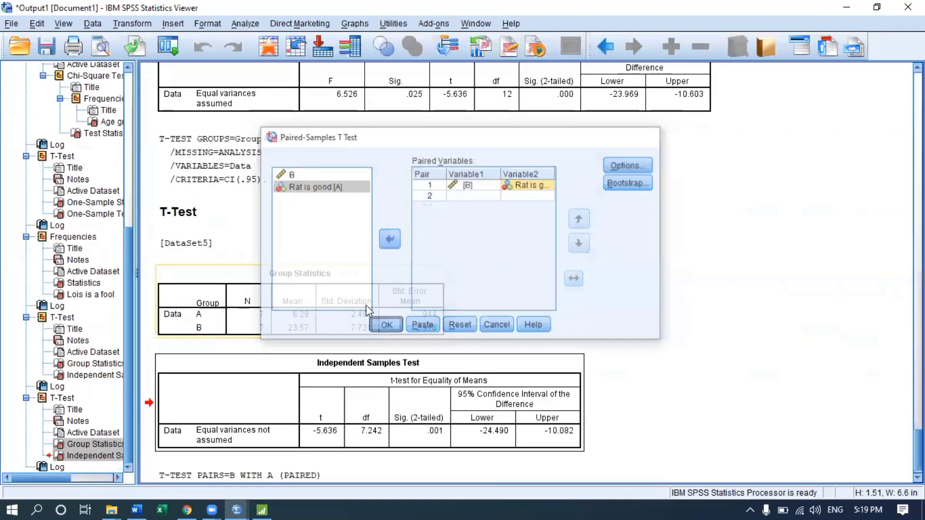
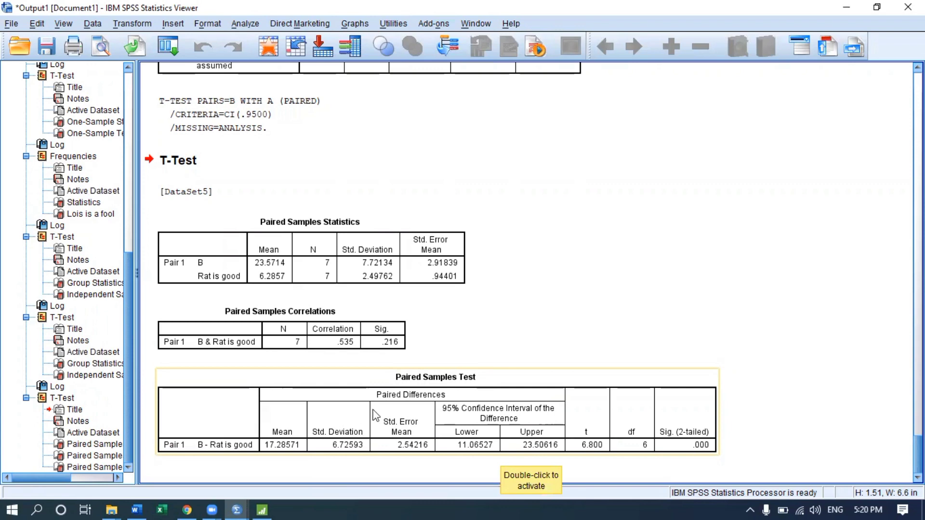
Step: Delete the Std. Error Mean column from the Paired Samples Test table and close the table editor
double_click(428, 415)
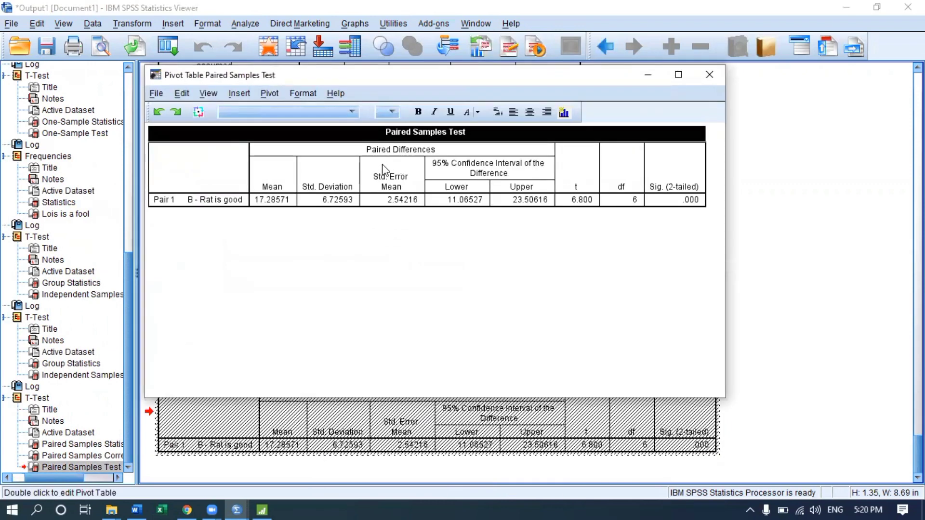
ctrl+alt+click(384, 170)
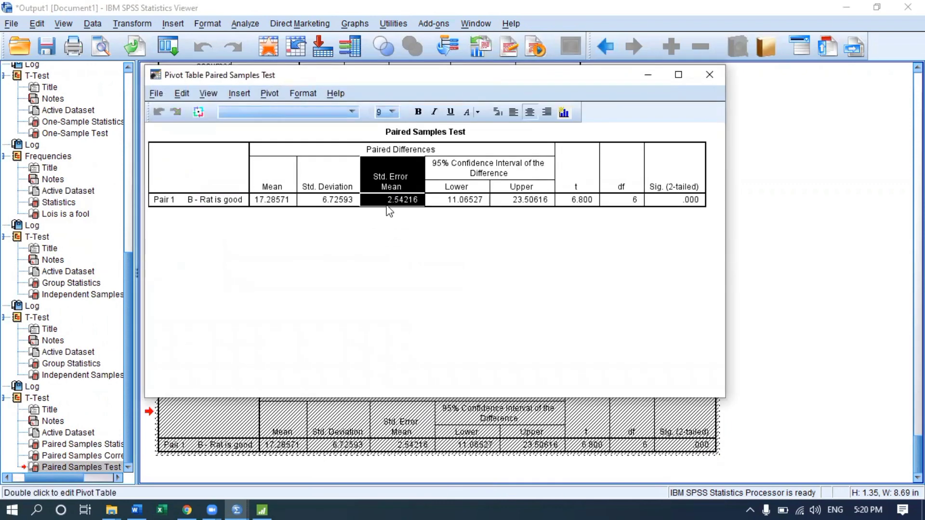
key(Delete)
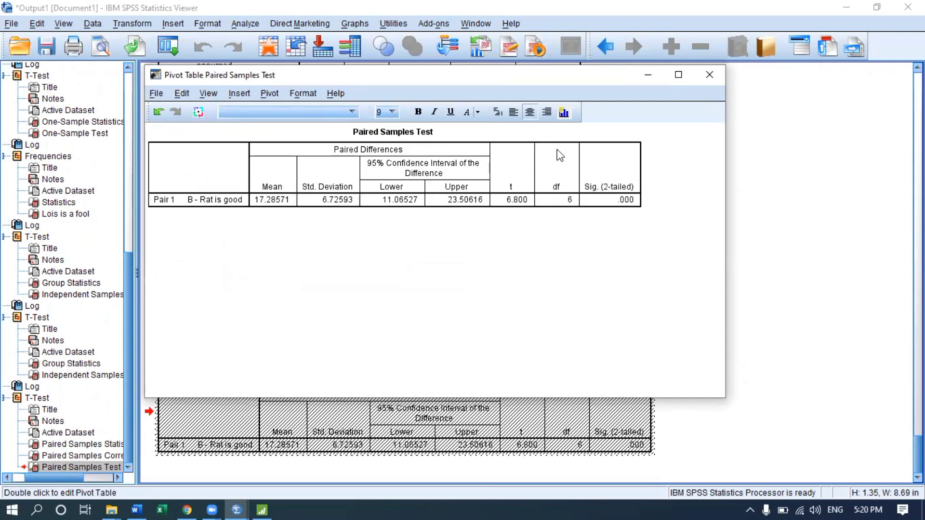
click(710, 75)
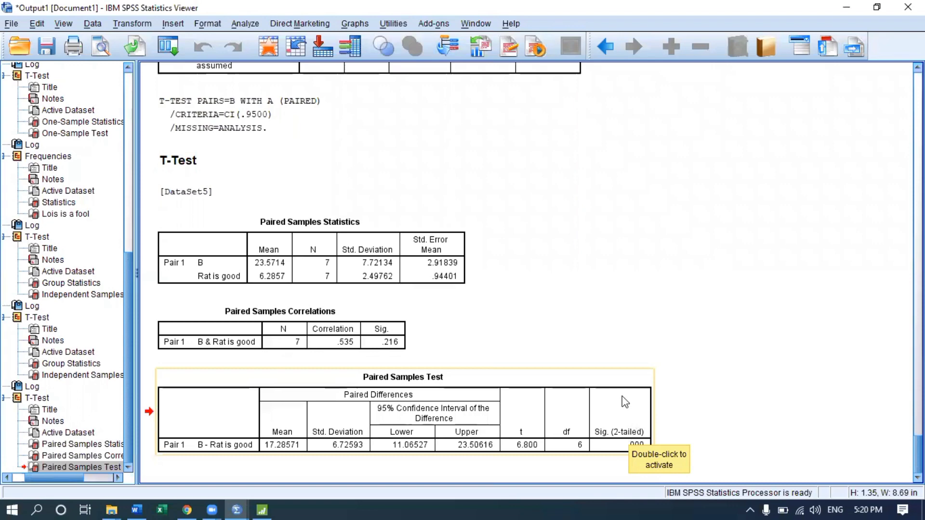
Step: Switch to Minitab and set up a Paired t test with A as Sample 1 and B as Sample 2
mouse_move(266, 506)
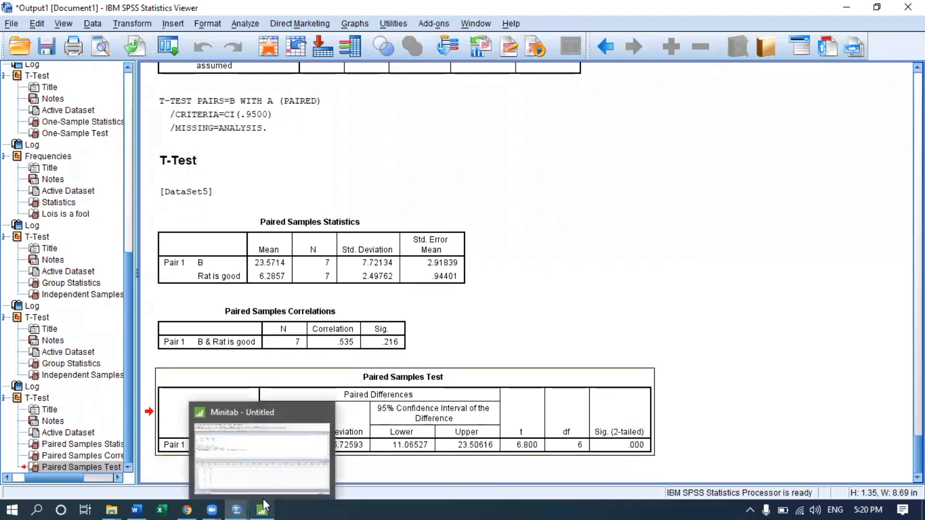
click(263, 477)
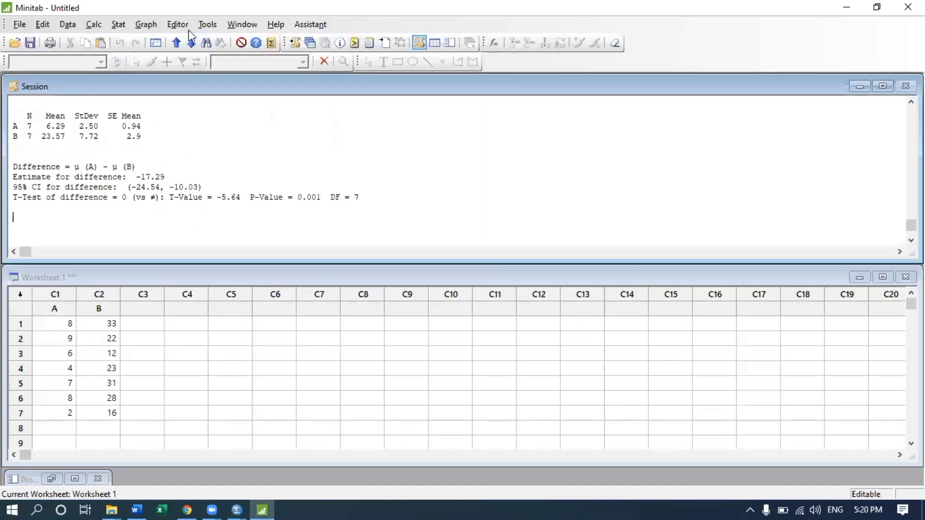
click(118, 25)
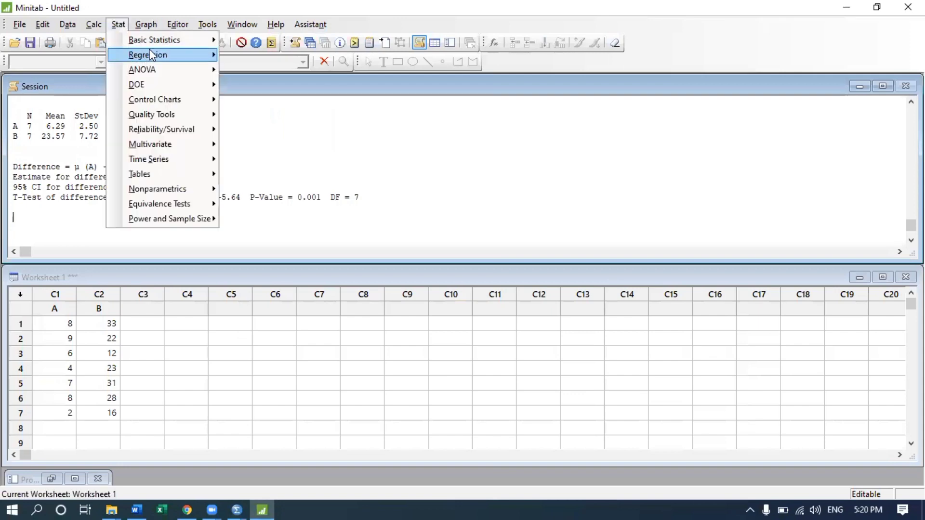
mouse_move(158, 43)
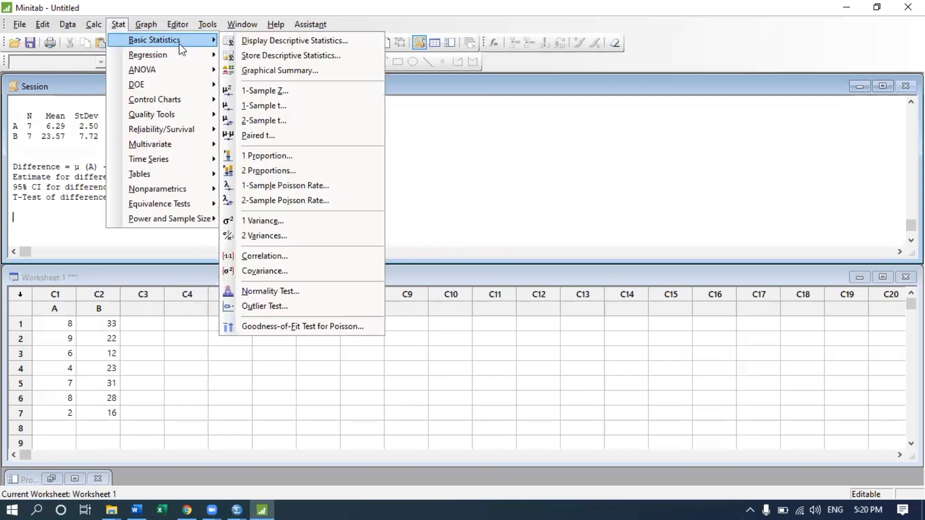
click(290, 135)
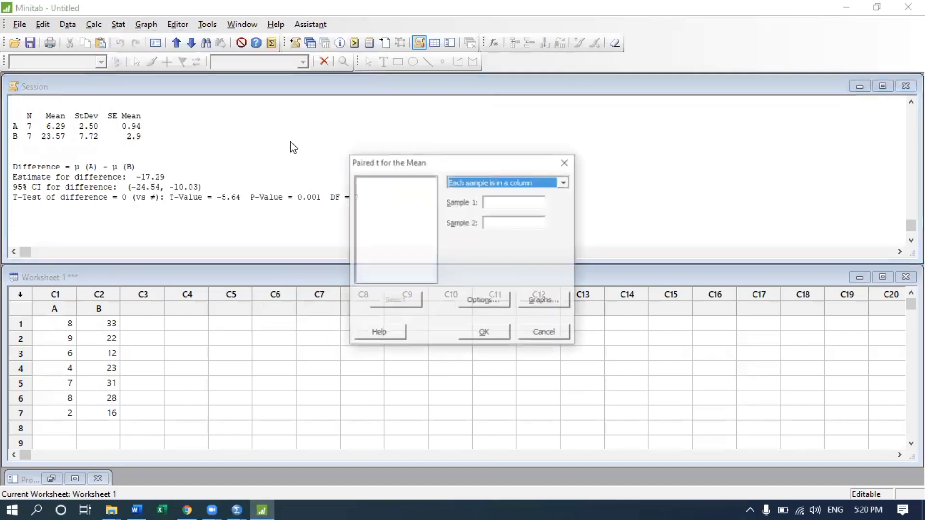
click(484, 206)
double_click(380, 182)
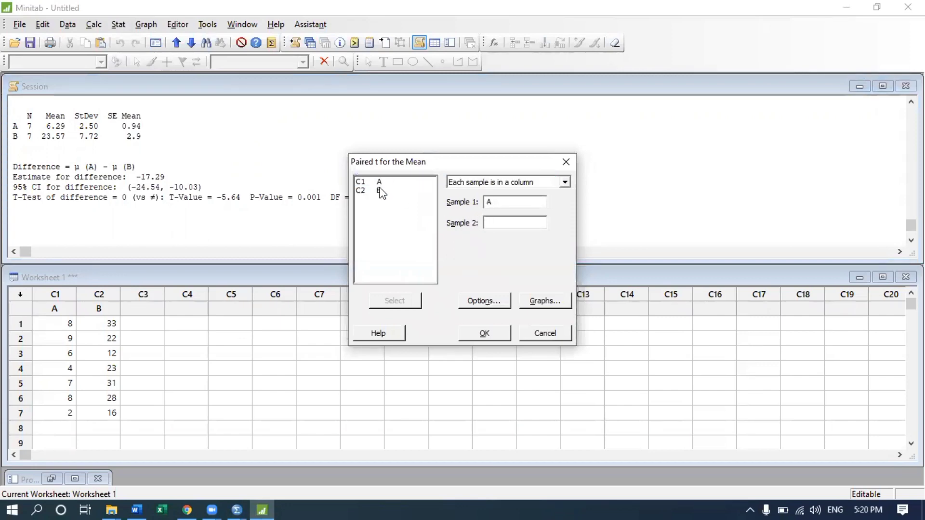
double_click(380, 191)
Step: Run the paired t test with a 95.0 confidence level, a hypothesized difference of 0.0, a not-equal alternative and no graphs
click(484, 301)
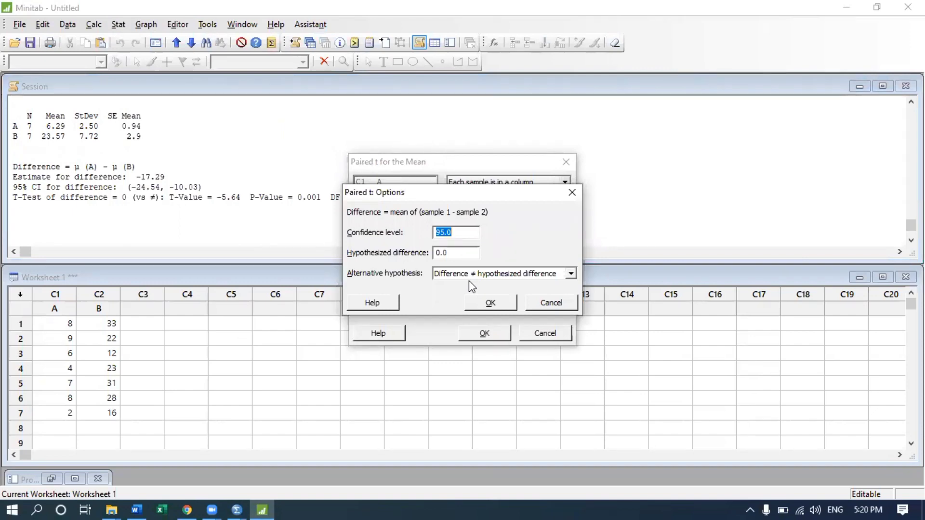
click(502, 304)
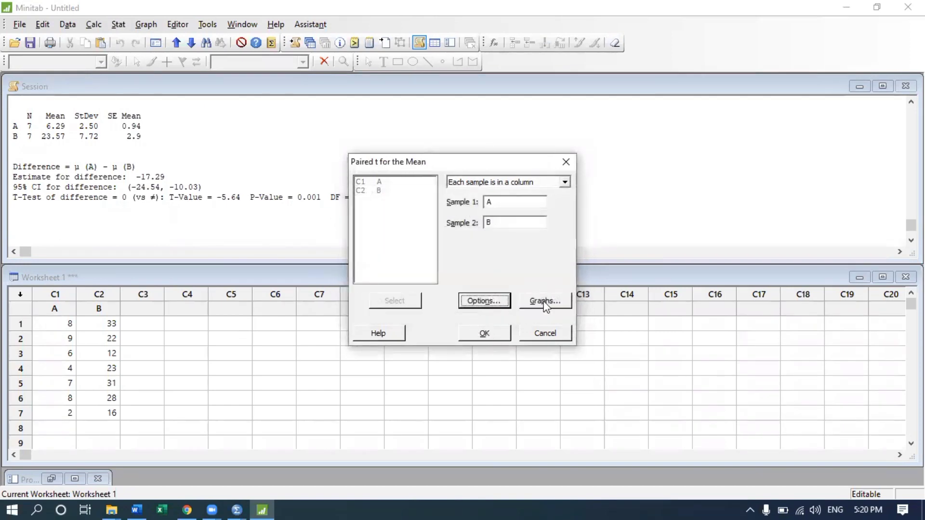
click(542, 300)
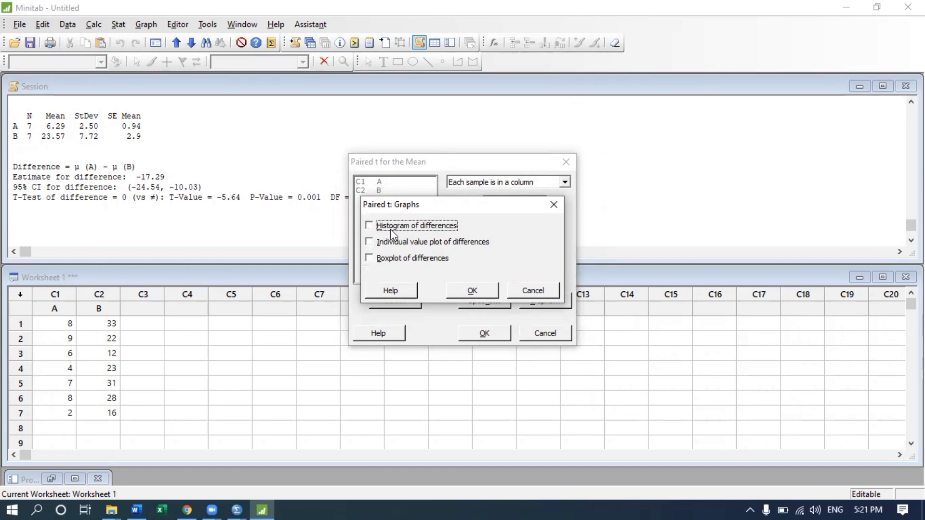
click(475, 292)
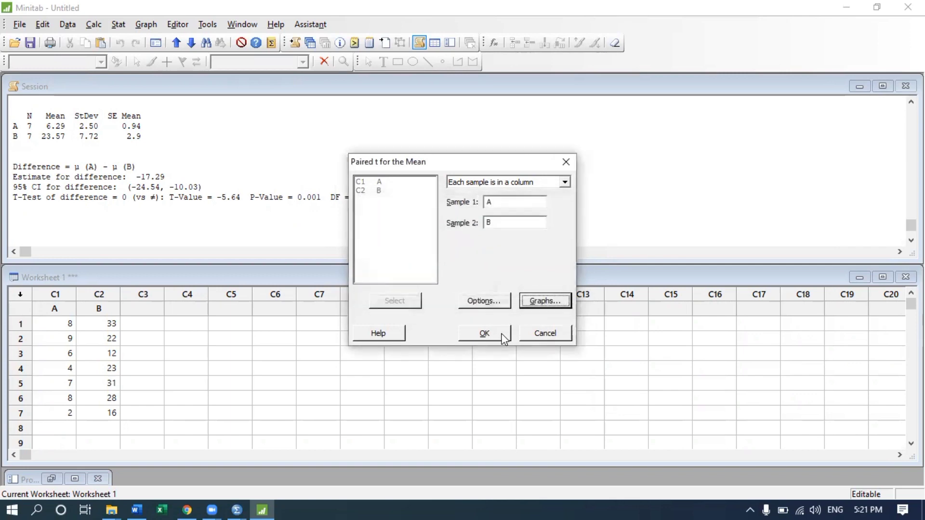
click(485, 336)
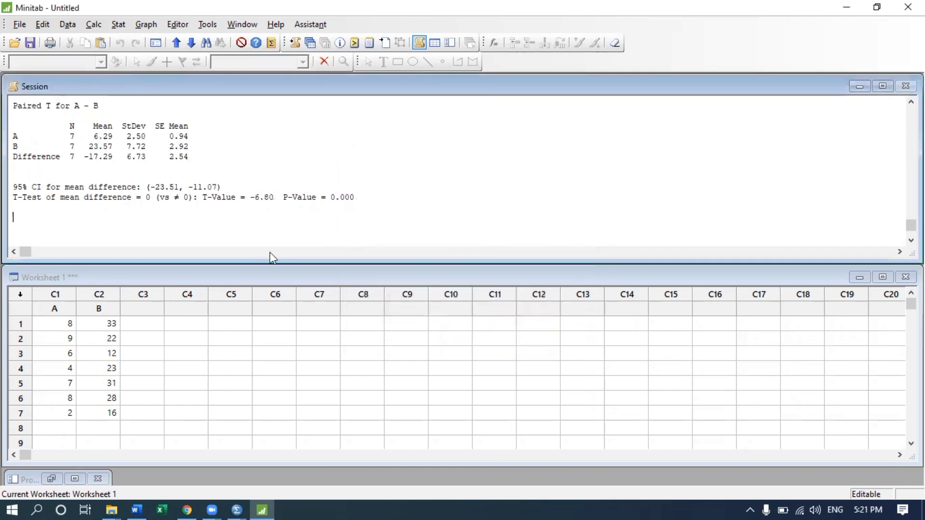
Step: Compare the two-sample and paired t-test results for A and B in the session output
scroll(169, 178, up, 1)
scroll(170, 176, down, 1)
scroll(170, 172, up, 5)
scroll(170, 172, down, 3)
scroll(170, 168, down, 2)
scroll(150, 171, up, 5)
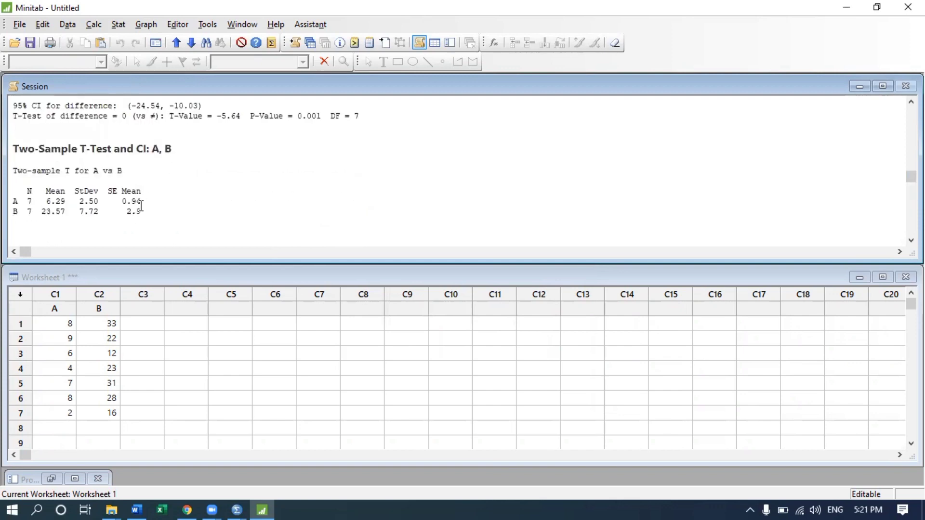
scroll(140, 201, down, 7)
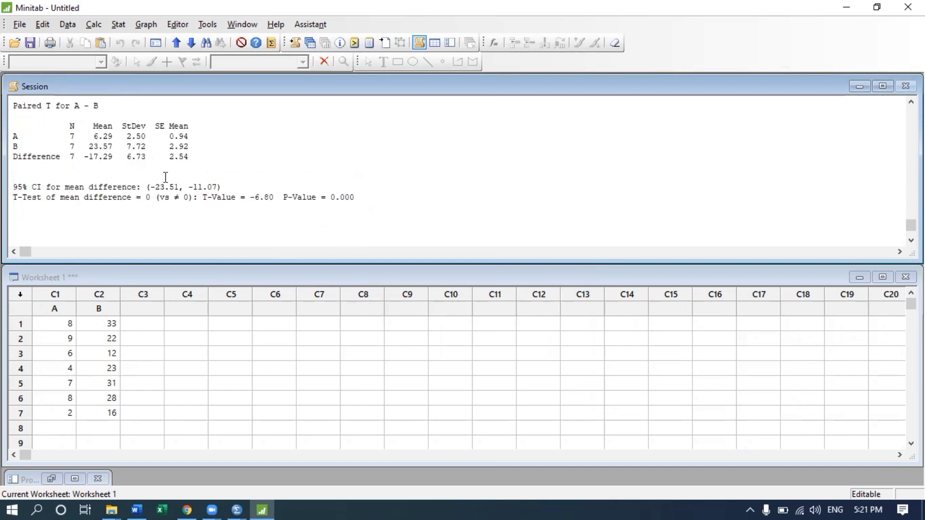
scroll(170, 173, up, 5)
scroll(170, 173, up, 3)
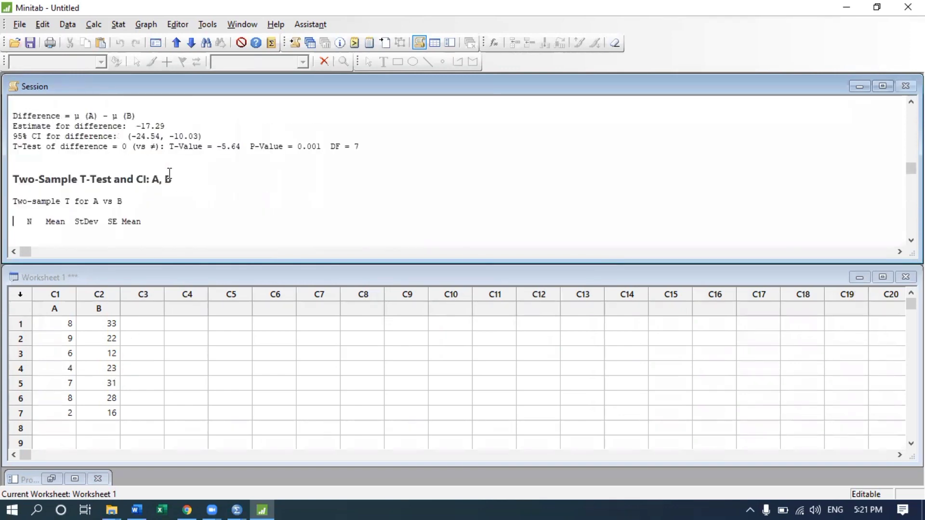
scroll(170, 174, down, 6)
scroll(169, 177, down, 3)
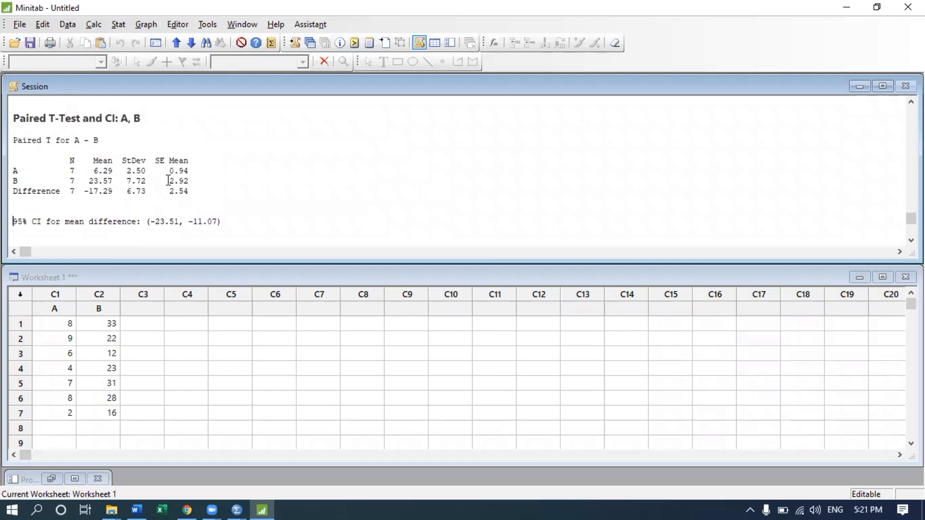
scroll(169, 179, up, 8)
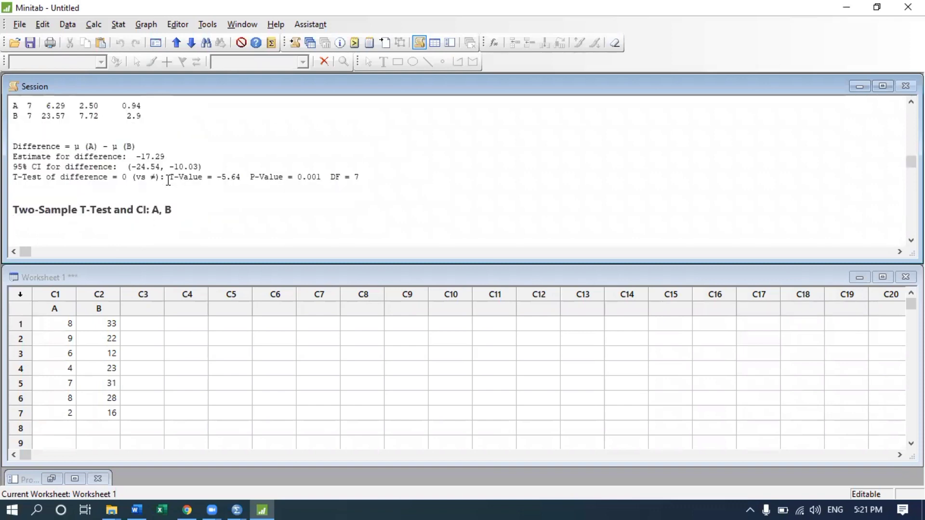
scroll(138, 186, down, 3)
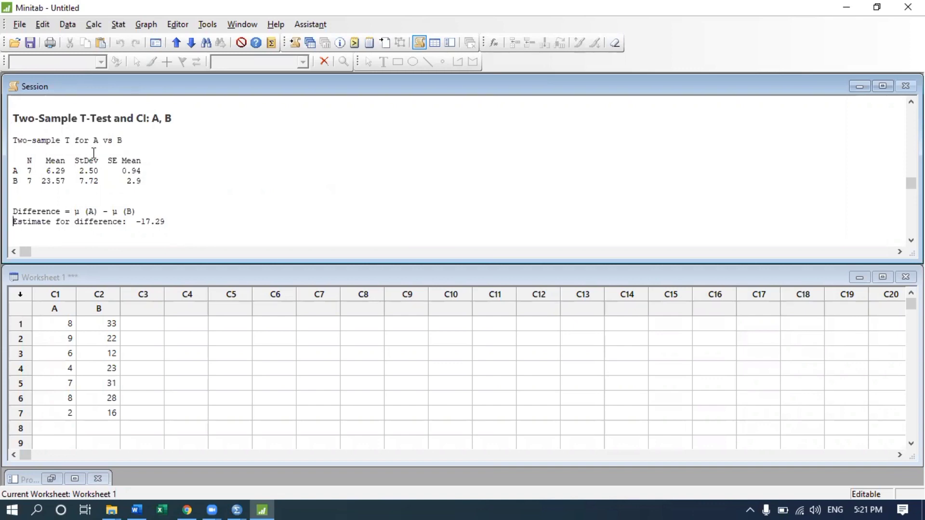
Step: Copy the two-sample N, Mean, StDev and SE Mean table from the Minitab session and paste it into a new blank Excel workbook
drag(14, 158, 143, 181)
right_click(91, 176)
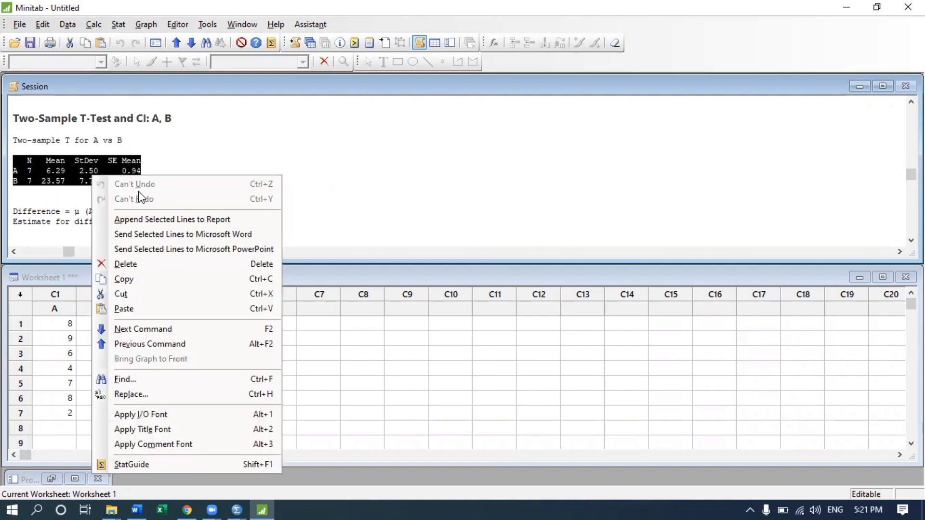
click(154, 279)
click(162, 510)
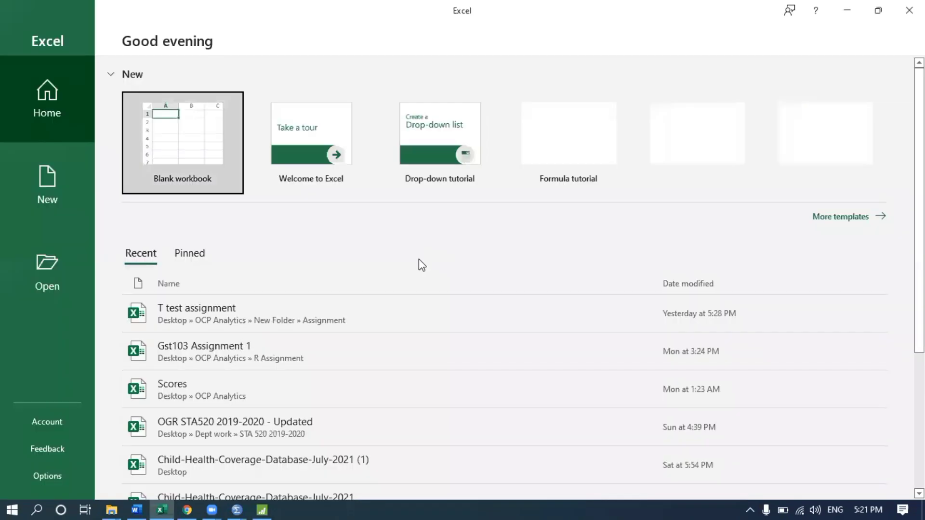
click(193, 156)
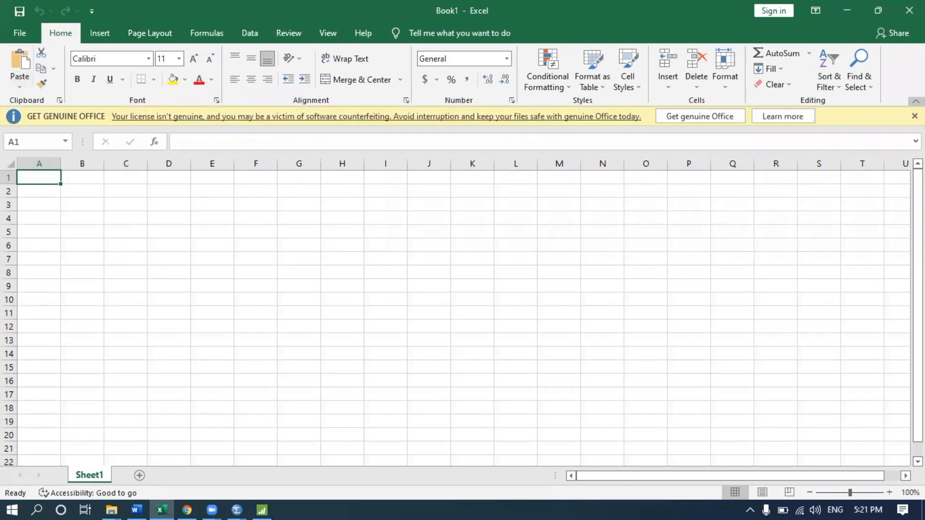
click(914, 117)
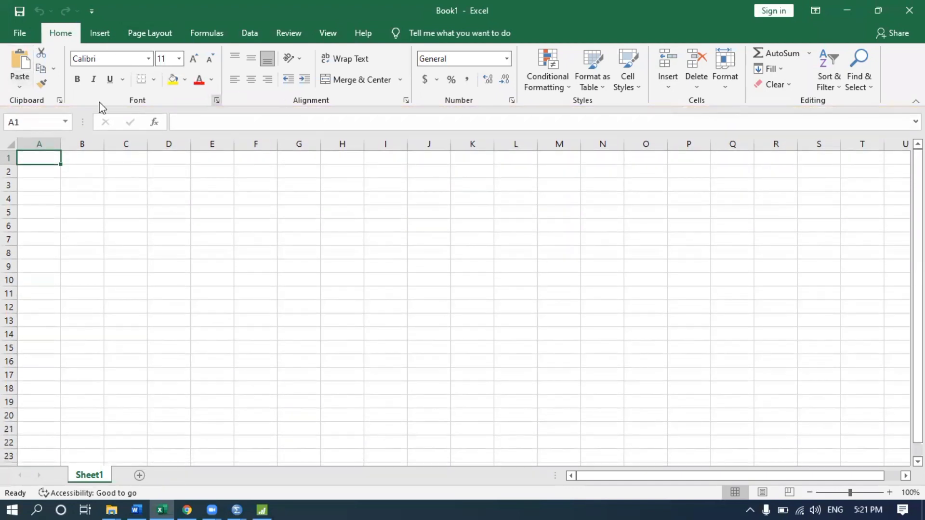
click(22, 61)
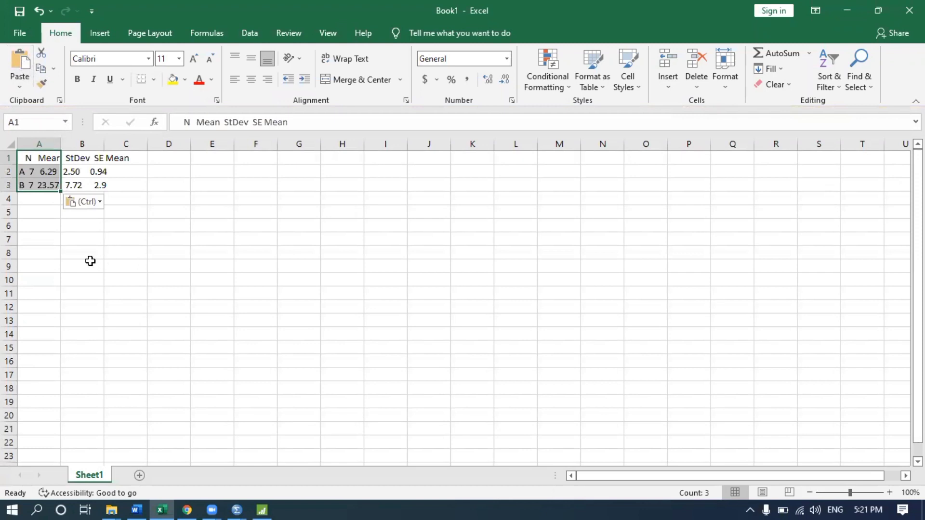
Step: Split the pasted text into columns as delimited data, using Tab and Space delimiters with consecutive delimiters treated as one
click(251, 37)
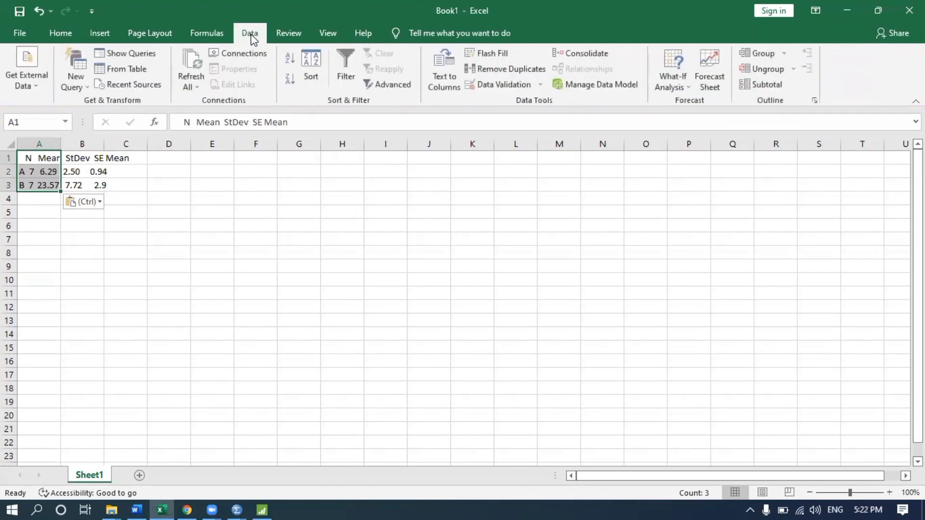
click(444, 84)
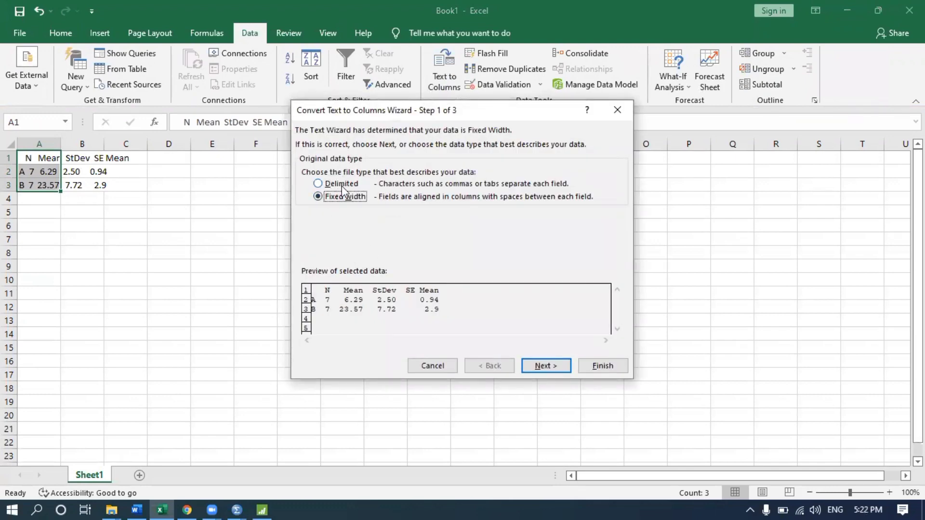
click(548, 367)
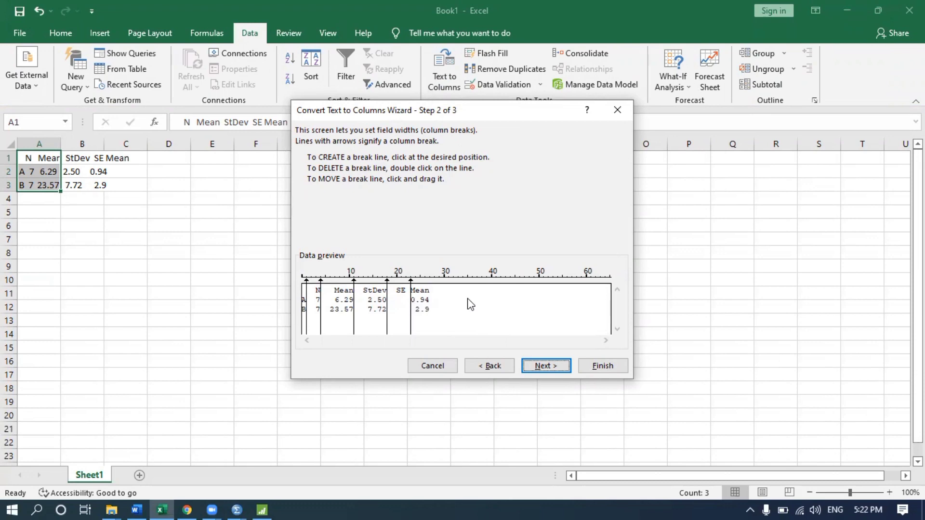
click(484, 367)
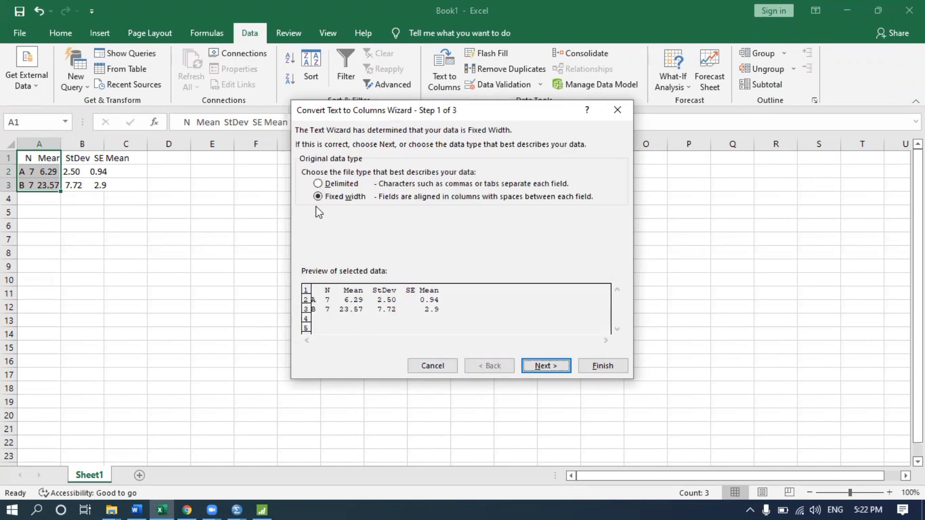
click(339, 185)
click(557, 375)
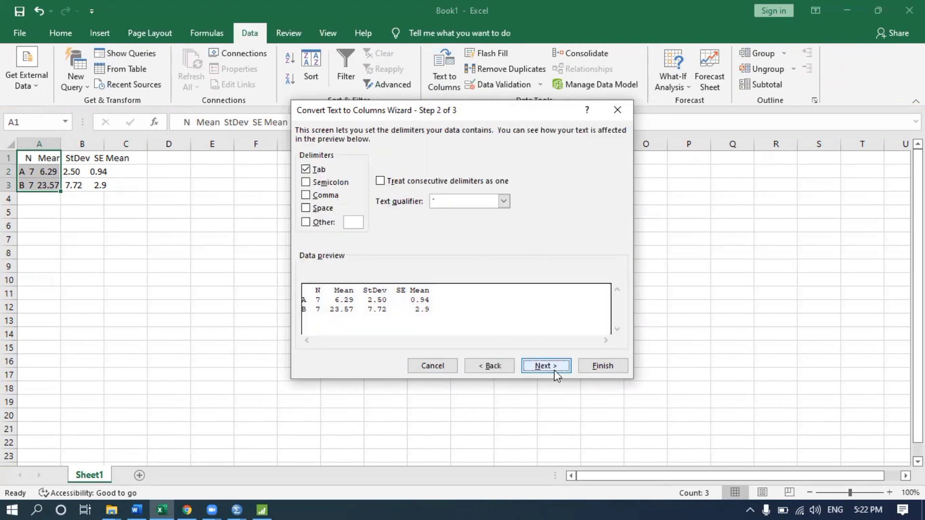
click(320, 210)
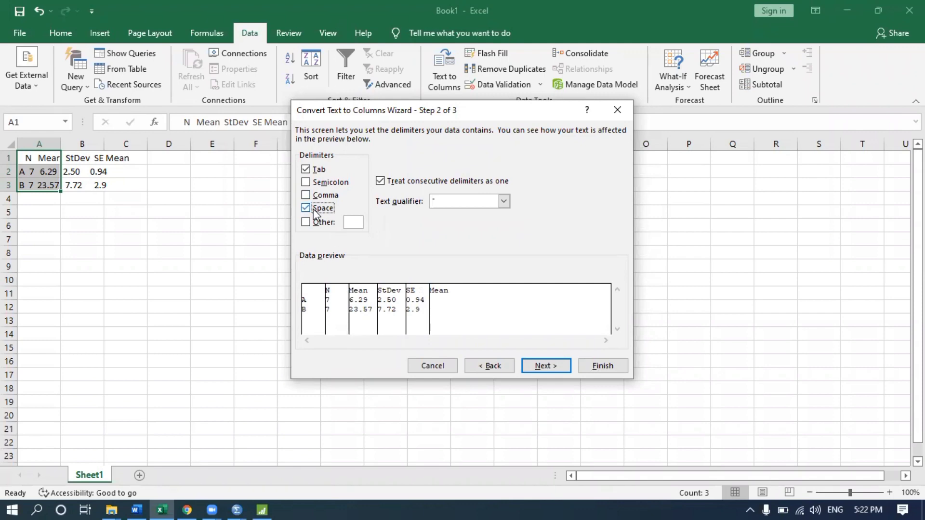
click(315, 212)
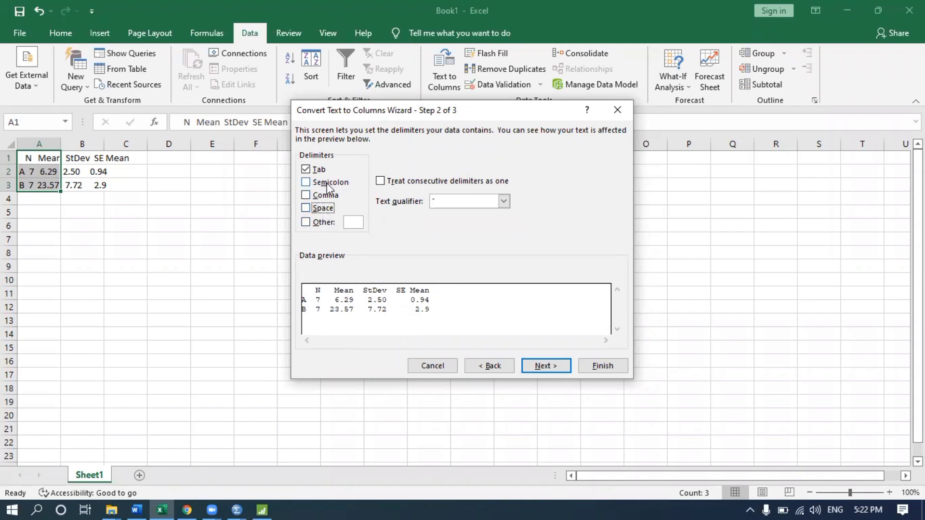
click(321, 209)
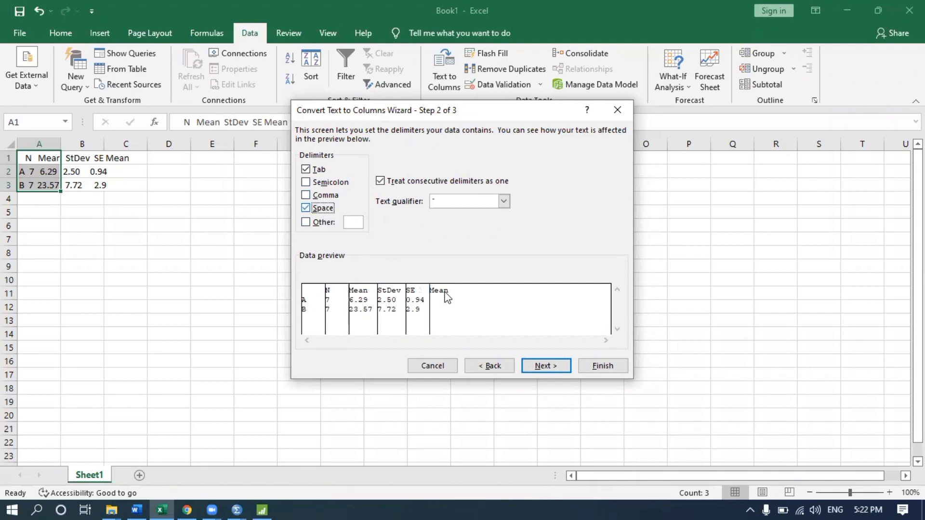
click(547, 368)
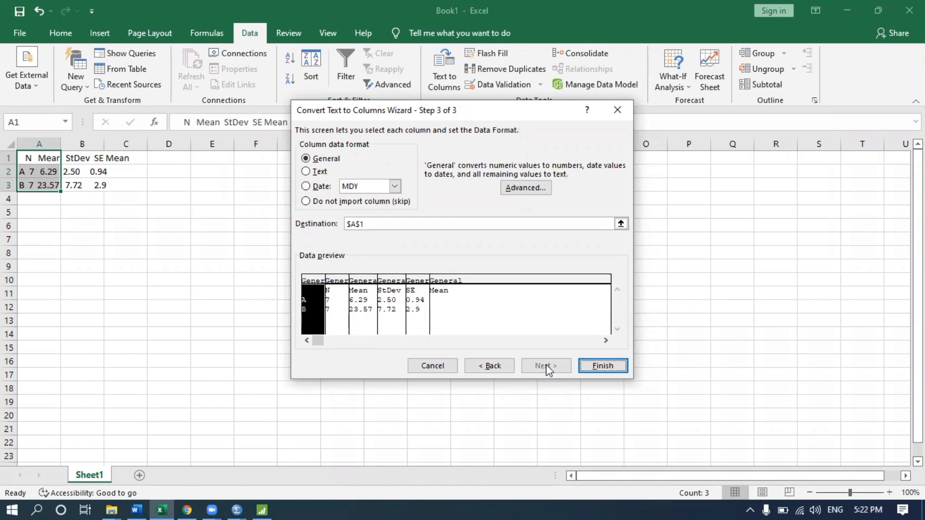
click(608, 367)
Step: Remove the stray Mean heading from F1 and change the heading in E1 to SE Mean
double_click(243, 161)
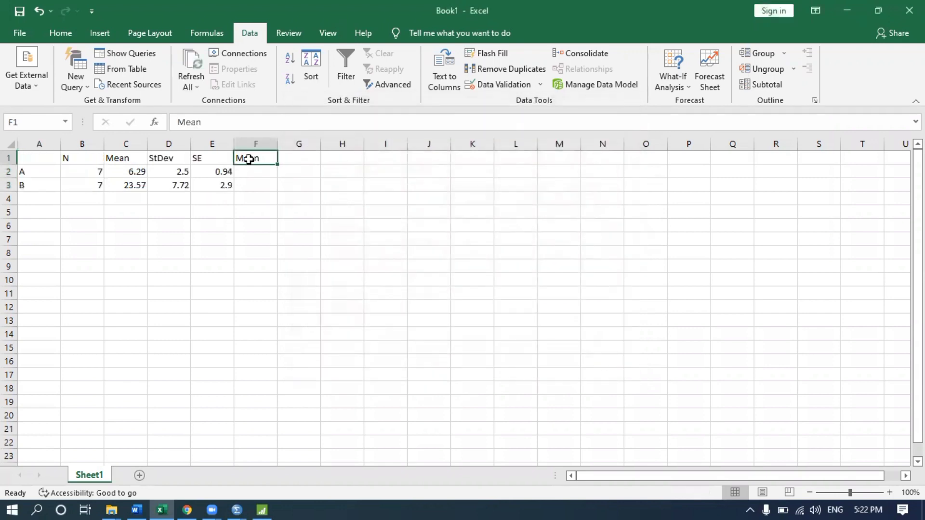
double_click(253, 153)
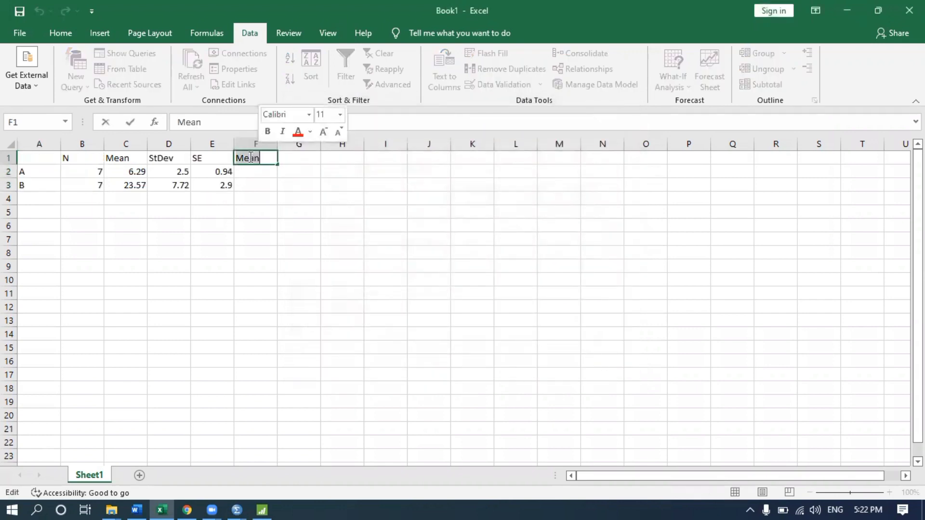
right_click(252, 157)
click(289, 172)
double_click(225, 164)
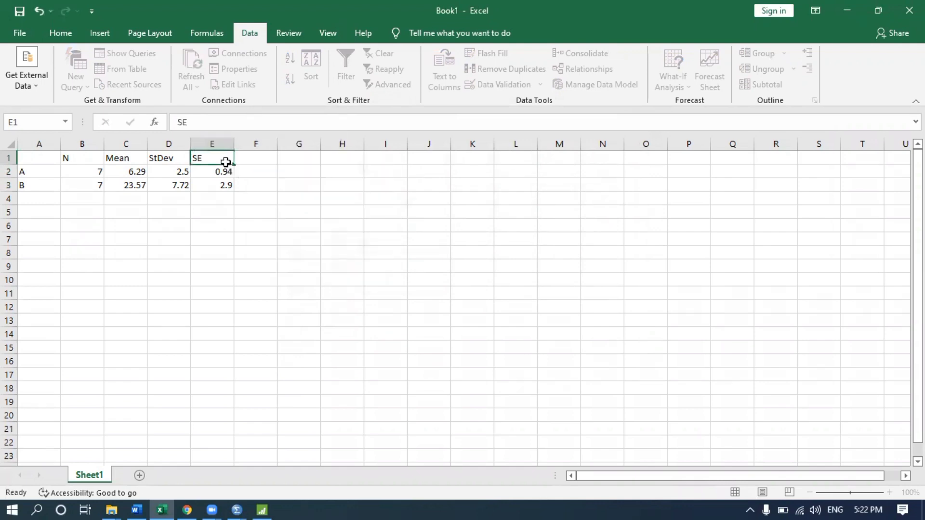
double_click(227, 158)
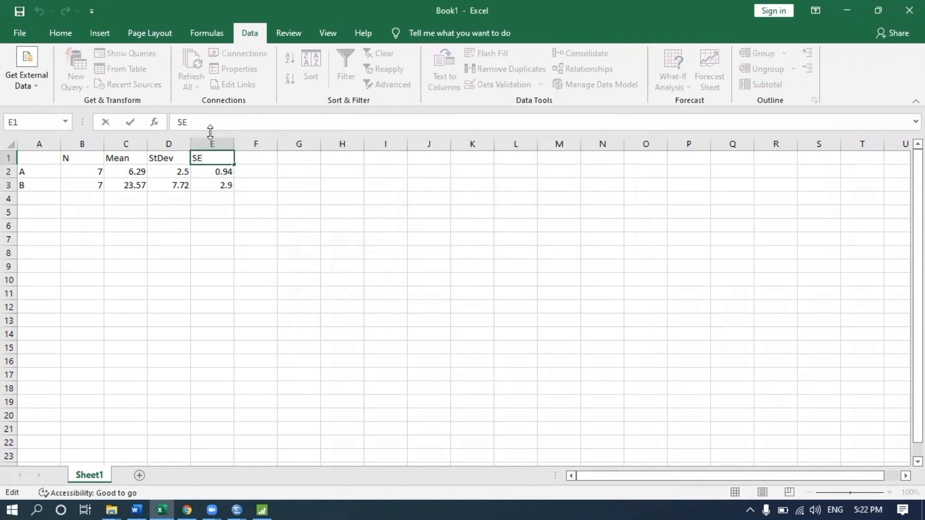
text(Mean)
click(172, 221)
Step: Add a bottom border to the header row A1:E1
drag(42, 159, 229, 149)
click(60, 32)
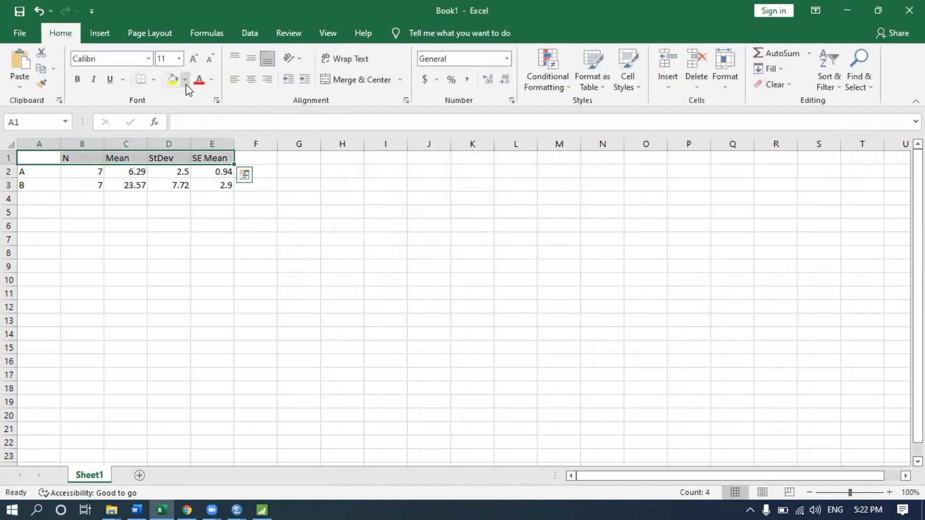
click(154, 79)
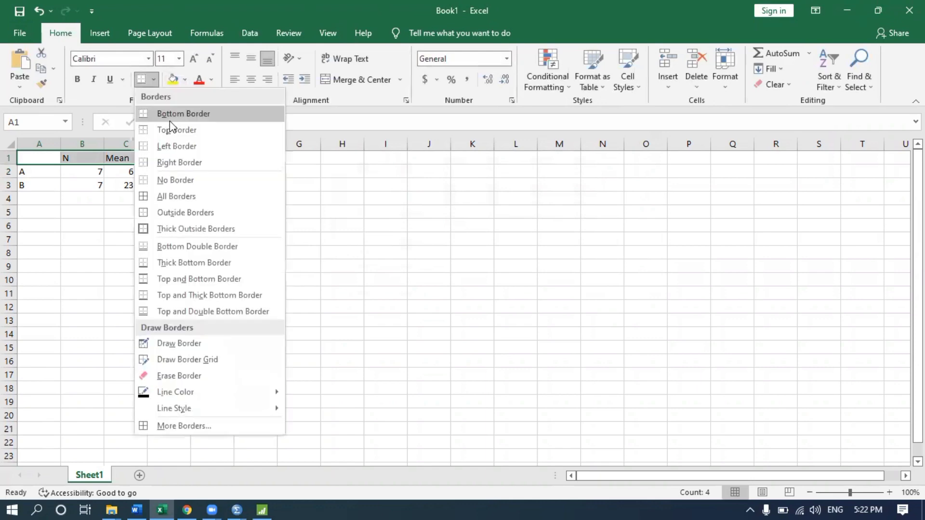
click(170, 120)
Step: Add a top border above the header row and a bottom border under the last row of the table
click(34, 161)
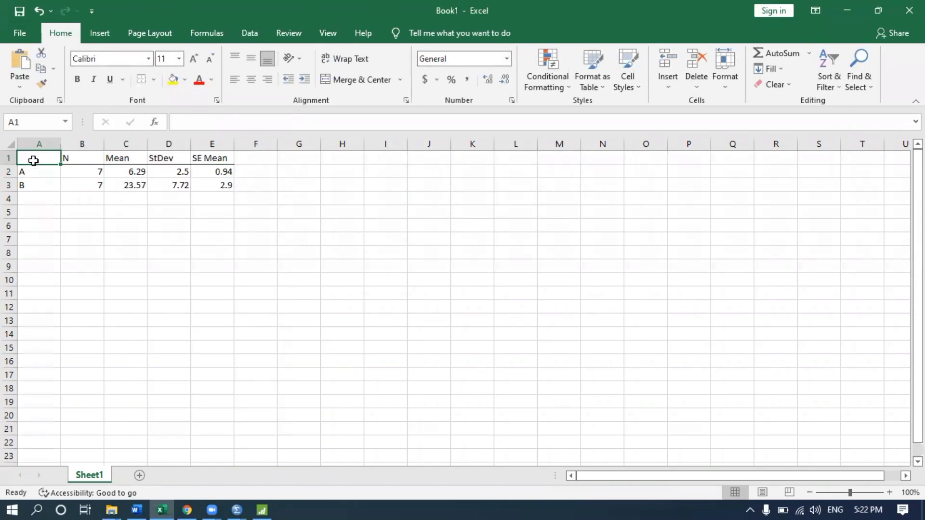
drag(33, 161, 224, 172)
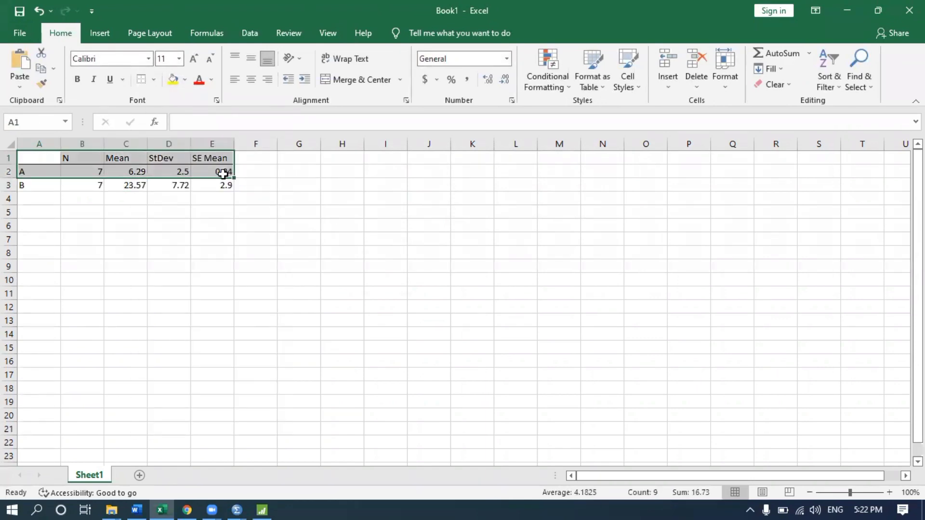
click(153, 79)
click(186, 161)
drag(35, 157, 218, 185)
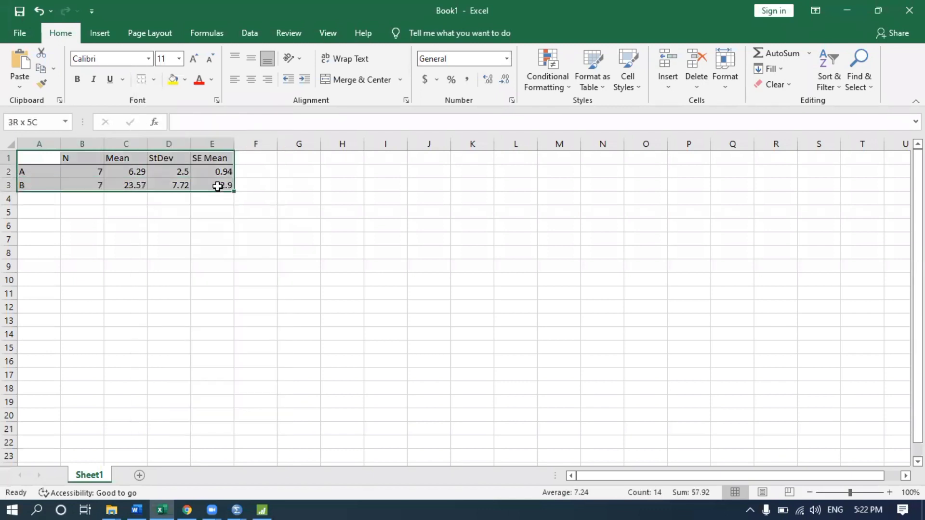
click(154, 80)
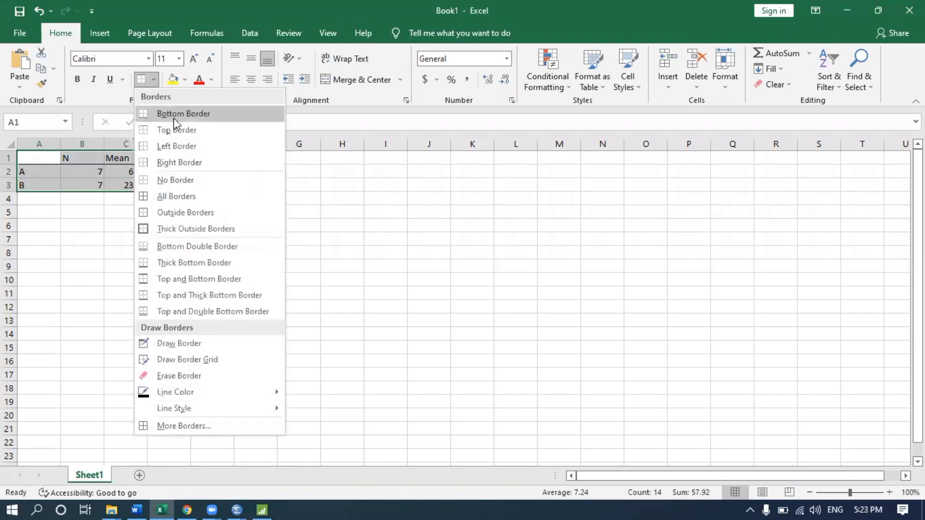
Step: Copy the range A1:E3 and paste it into the Word document between the SPSS test table and the hypotheses text
click(33, 159)
drag(113, 184, 227, 183)
key(ctrl+c)
right_click(145, 176)
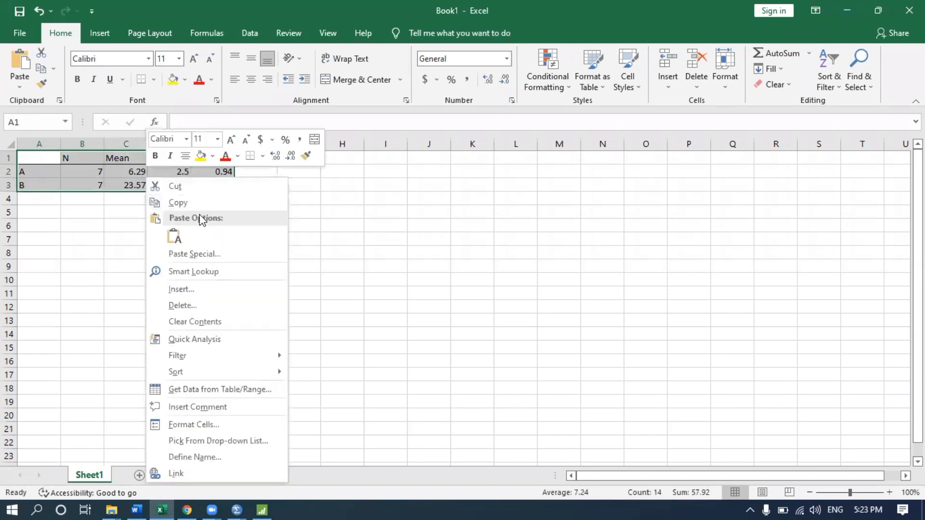
click(207, 203)
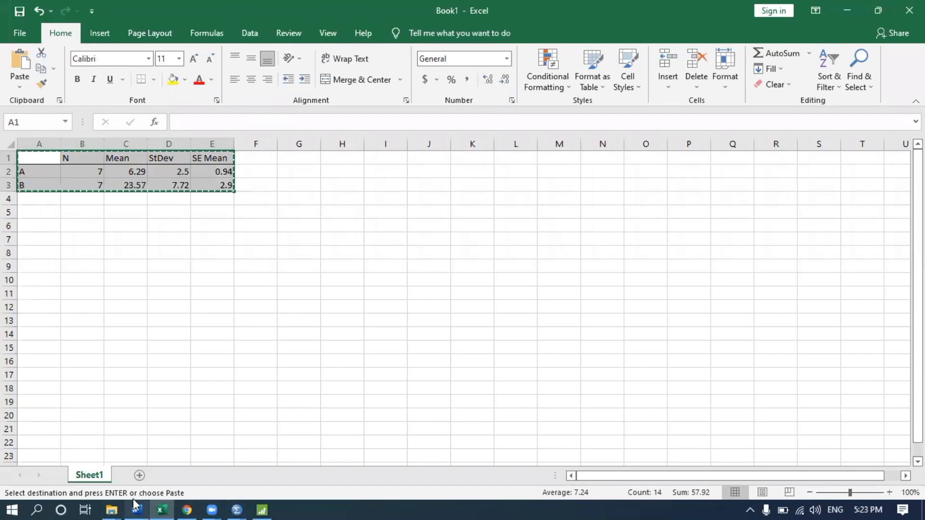
mouse_move(136, 507)
click(184, 447)
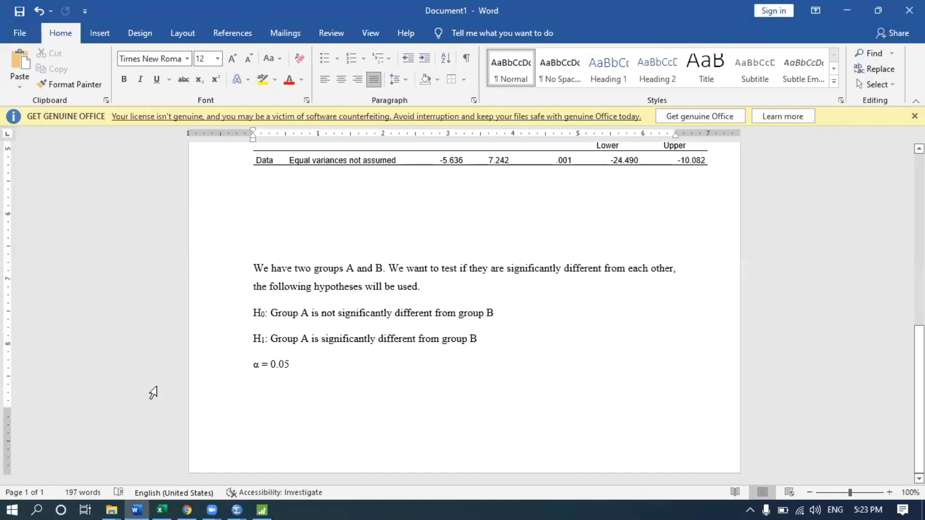
key(ctrl+v)
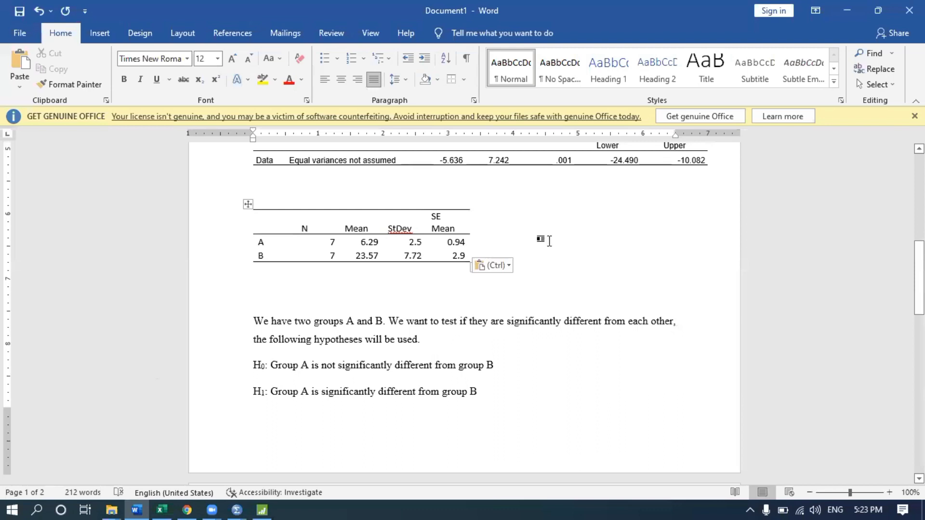
Step: Widen the SE Mean column of the pasted table so its heading fits on one line, and centre all the table's cells
click(457, 230)
drag(470, 135, 494, 140)
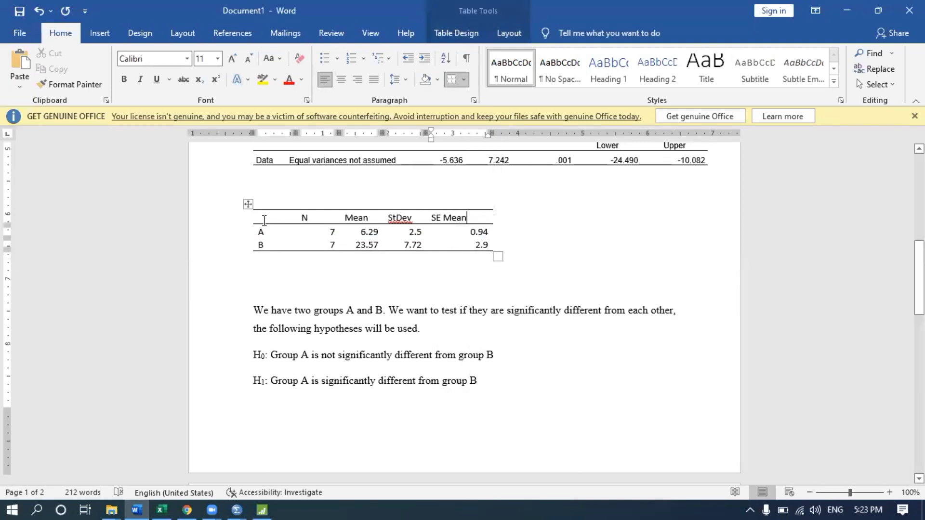
drag(262, 217, 477, 251)
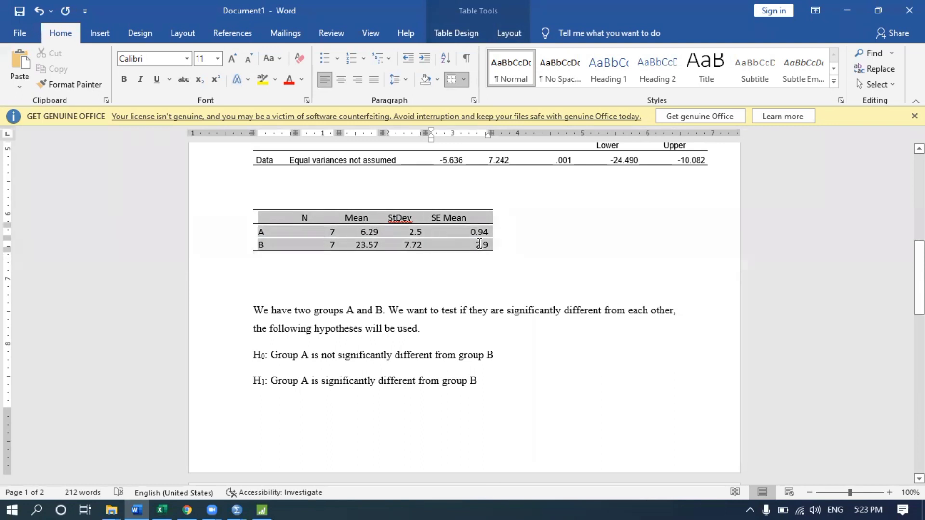
click(506, 30)
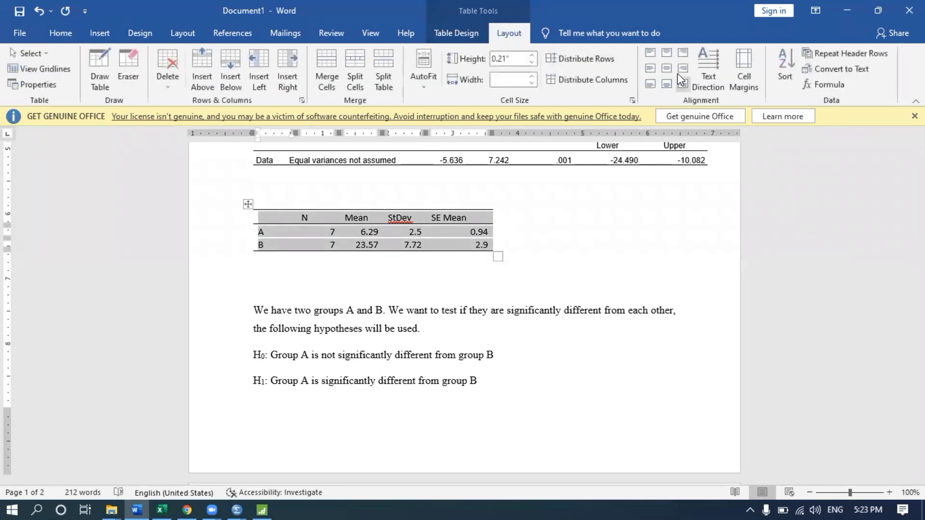
click(671, 71)
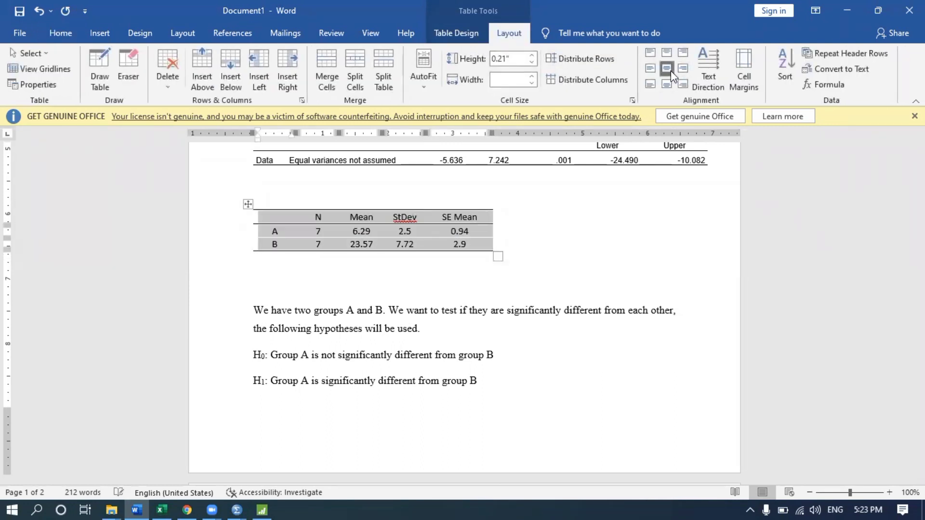
click(527, 224)
scroll(527, 224, down, 1)
scroll(526, 223, up, 2)
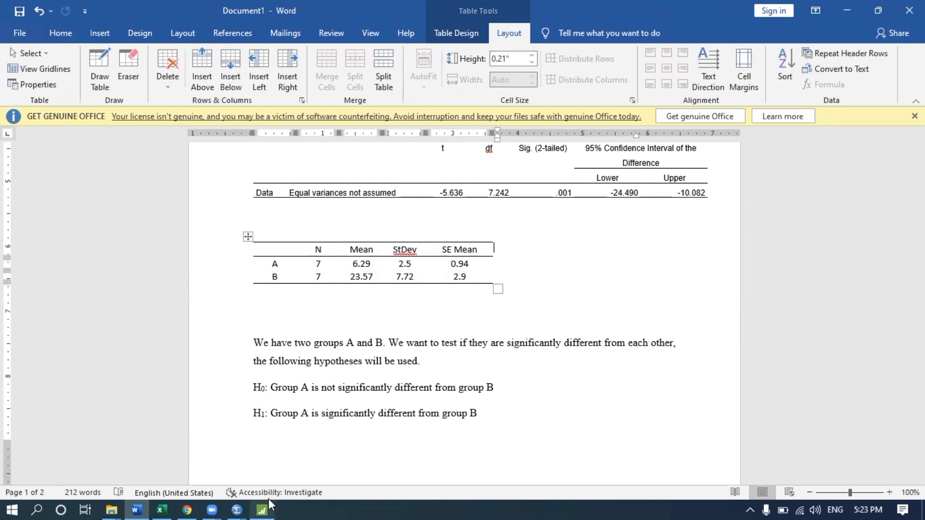
Step: Switch to the empty Untitled2 dataset in SPSS and review the available procedures for comparing means
mouse_move(268, 499)
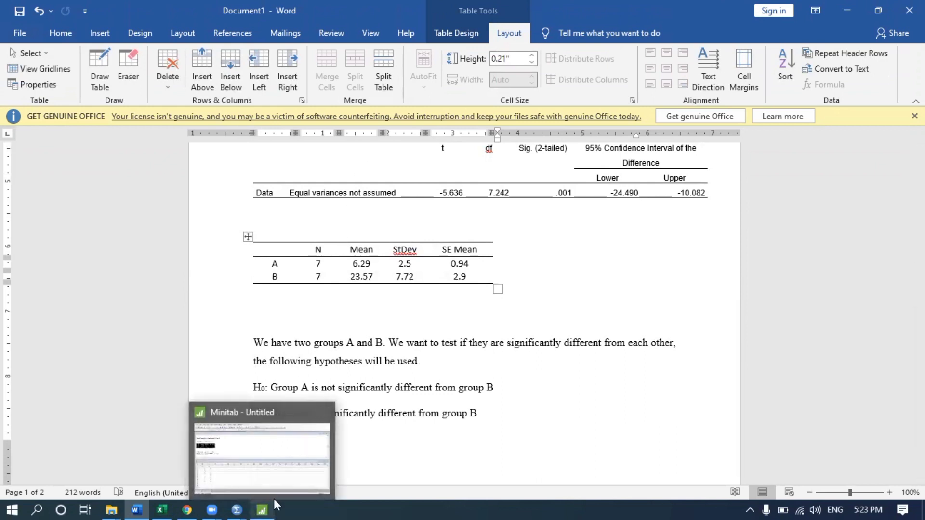
mouse_move(238, 501)
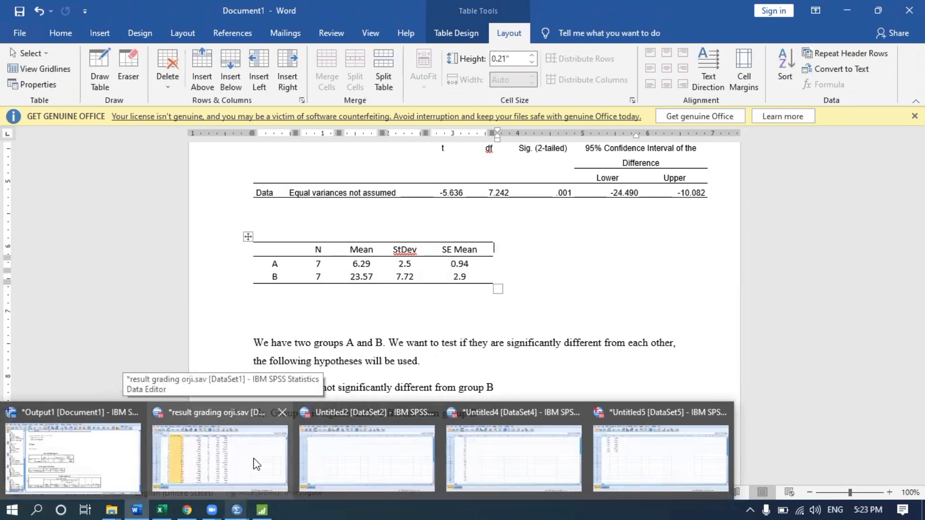
click(366, 458)
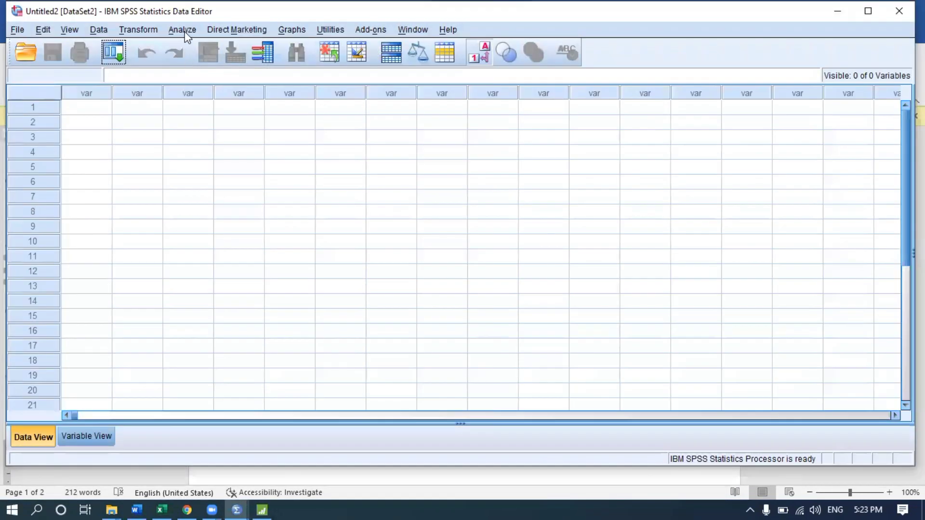
click(183, 31)
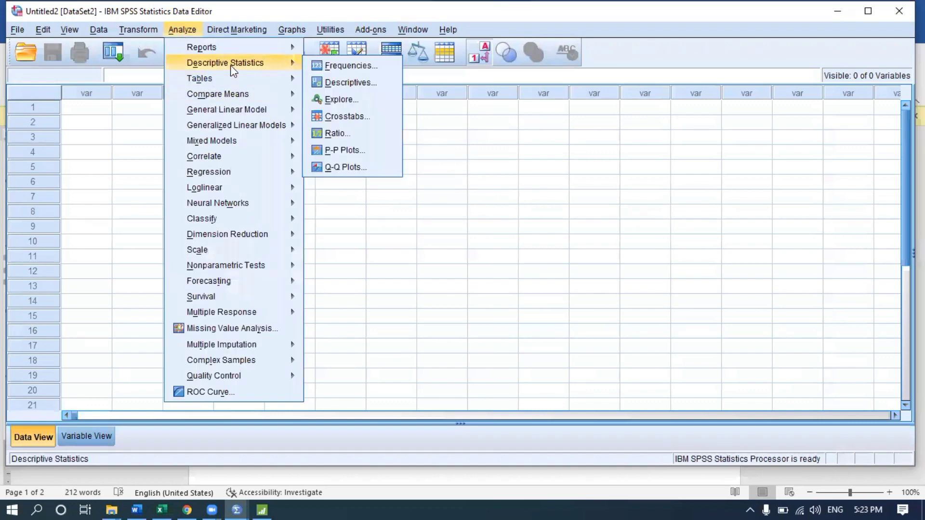
mouse_move(238, 96)
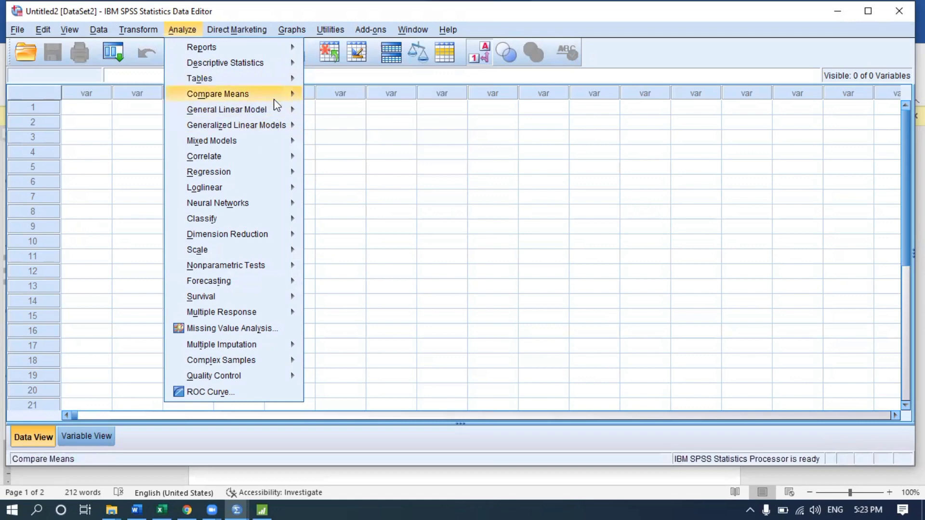
mouse_move(281, 98)
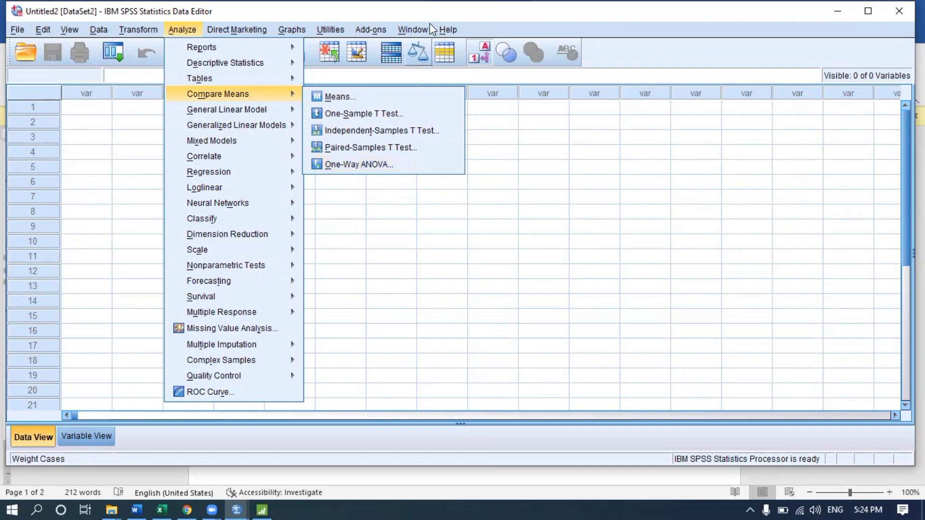
click(634, 215)
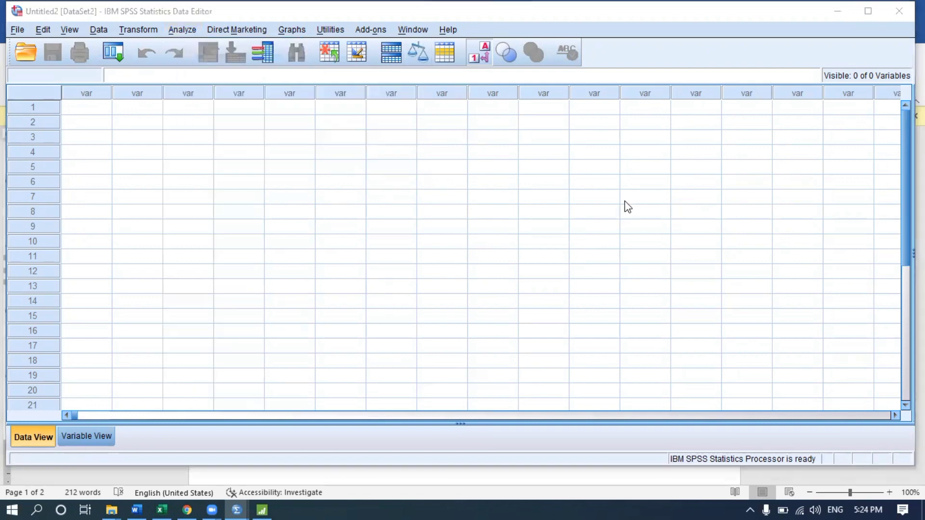